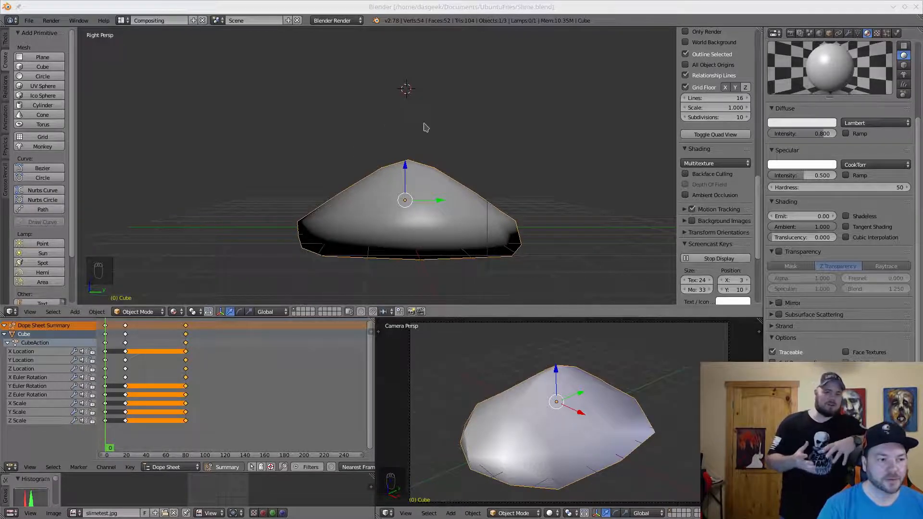
pyautogui.moveTo(440, 134)
pyautogui.mouseDown(button='right')
pyautogui.moveTo(479, 168)
pyautogui.moveTo(427, 120)
pyautogui.moveTo(438, 150)
pyautogui.mouseUp(button='right')
pyautogui.rightClick(438, 150)
pyautogui.moveTo(445, 141); pyautogui.dragTo(458, 144, button='middle')
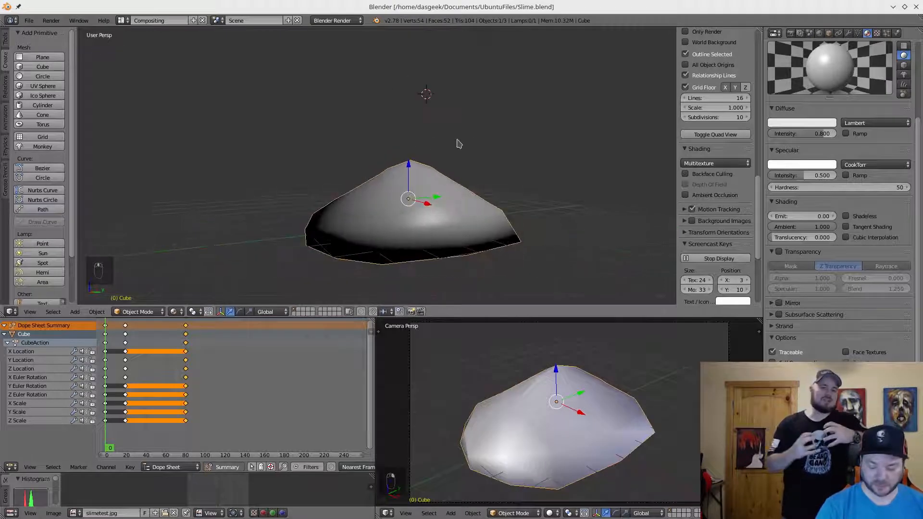
pyautogui.press('KP_3')
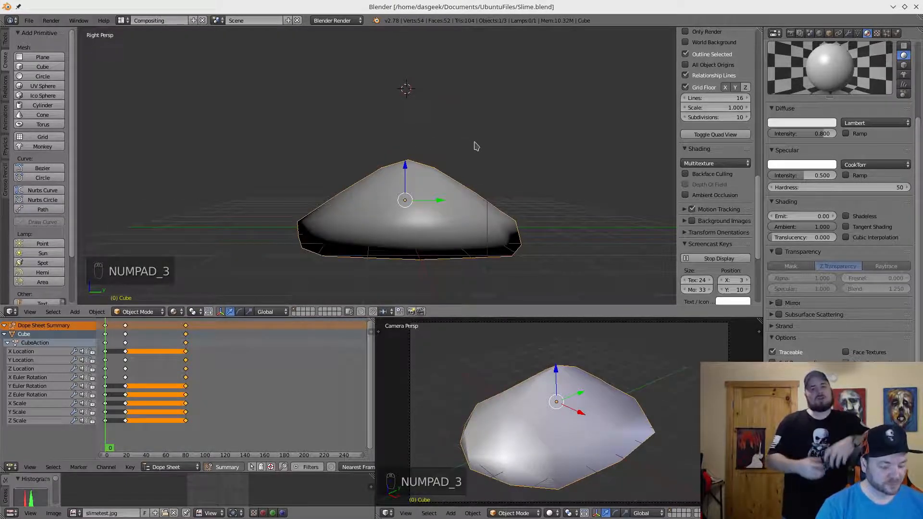
pyautogui.moveTo(482, 143)
pyautogui.keyDown('shift'); pyautogui.mouseDown(button='middle')
pyautogui.moveTo(537, 119)
pyautogui.moveTo(482, 148)
pyautogui.moveTo(473, 136)
pyautogui.mouseUp(button='middle'); pyautogui.keyUp('shift')
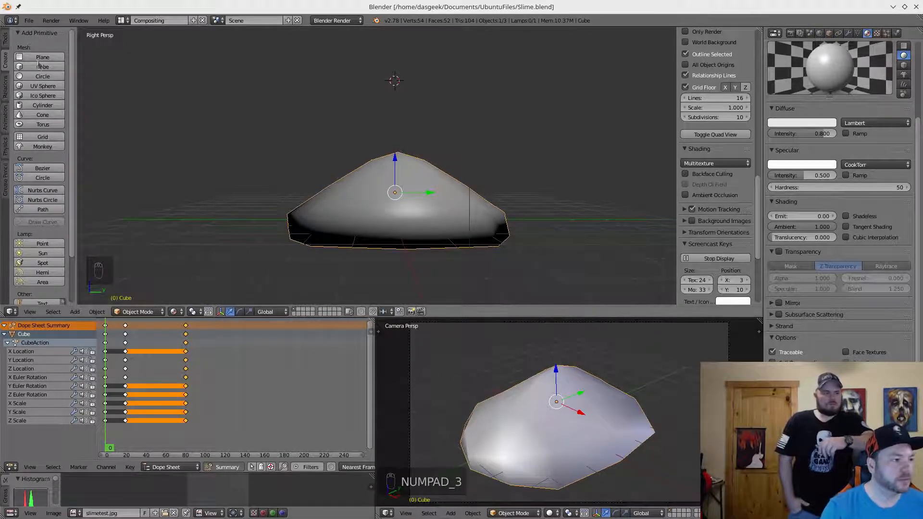
pyautogui.click(30, 21)
pyautogui.moveTo(60, 207)
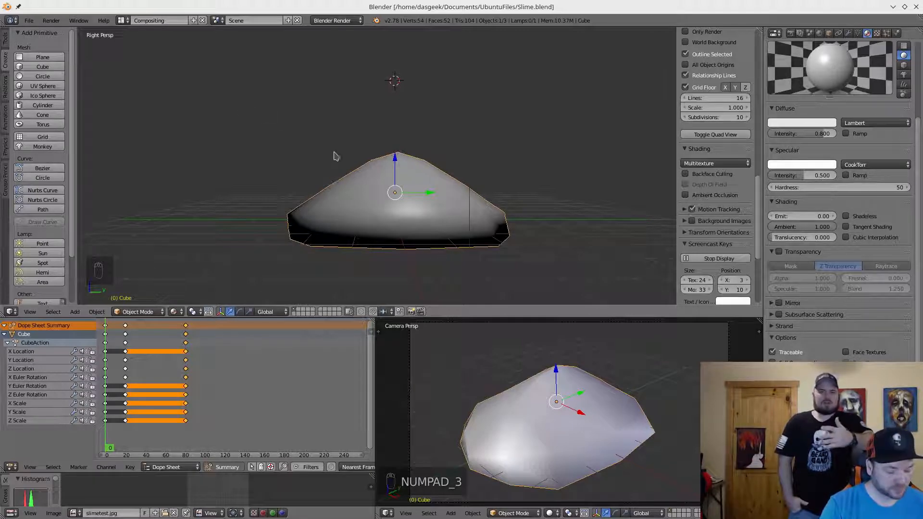
pyautogui.keyDown('shift'); pyautogui.moveTo(337, 148); pyautogui.dragTo(315, 144, button='middle'); pyautogui.keyUp('shift')
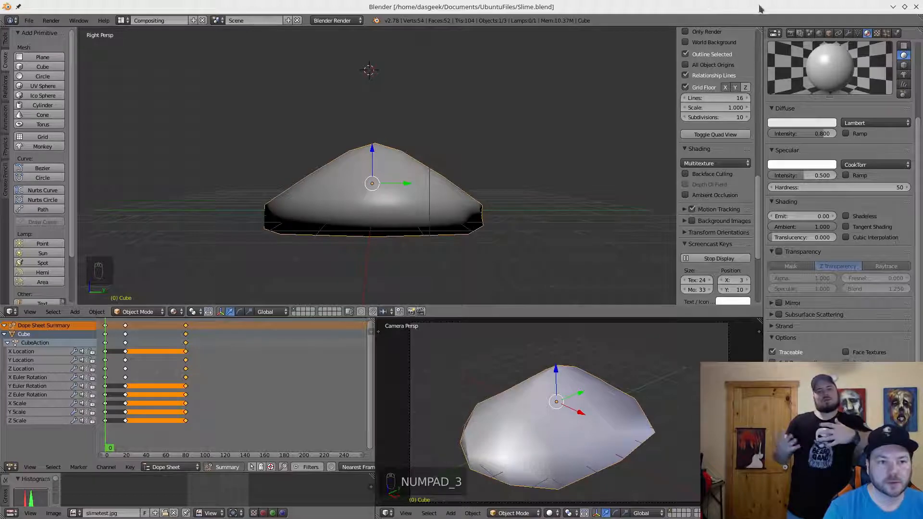
pyautogui.moveTo(748, 7); pyautogui.dragTo(727, 1)
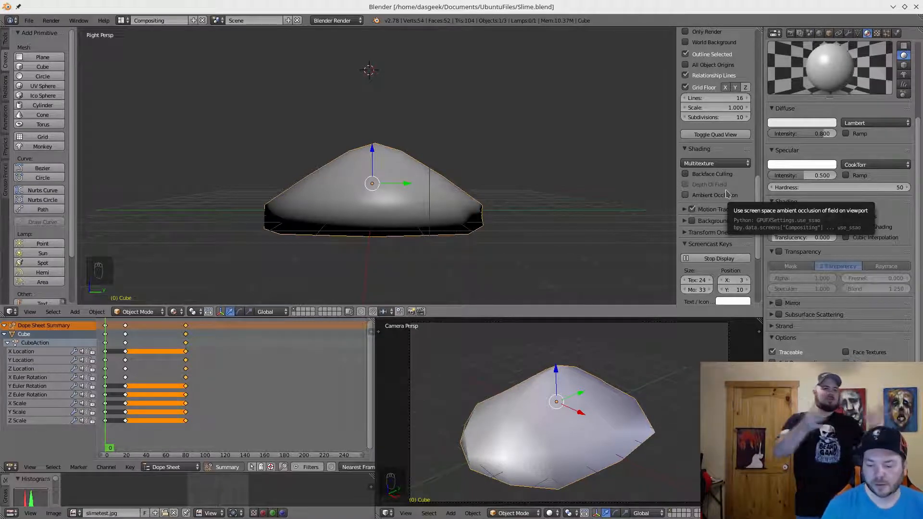
# Deselect everything in the scene, leaving the slime mesh framed in the right perspective view.
pyautogui.press('a')
pyautogui.moveTo(441, 206); pyautogui.dragTo(469, 200, button='middle')
pyautogui.scroll(4, 465, 200)
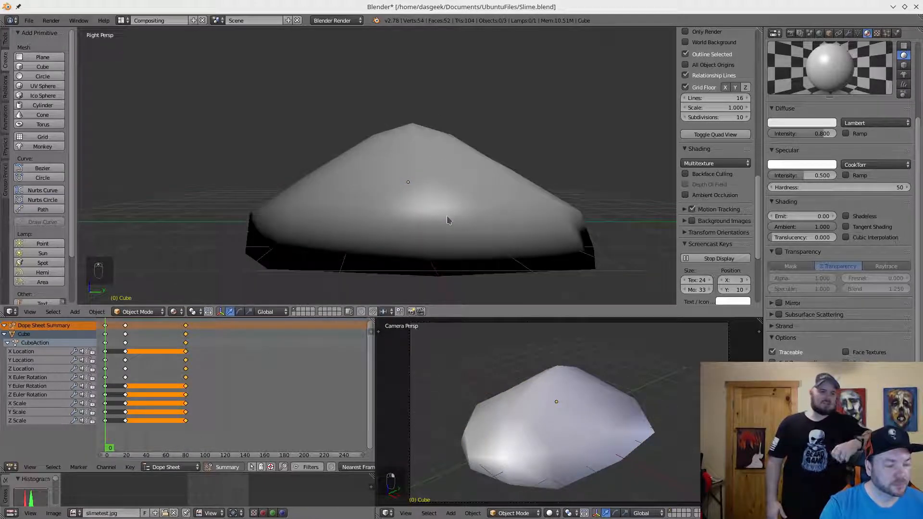
pyautogui.keyDown('shift'); pyautogui.moveTo(433, 221); pyautogui.dragTo(431, 202, button='middle'); pyautogui.keyUp('shift')
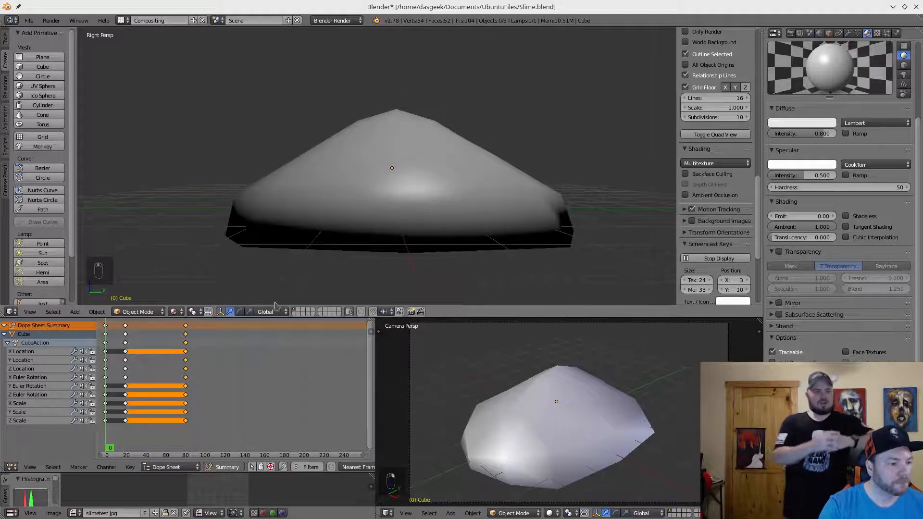
pyautogui.scroll(-1, 400, 208)
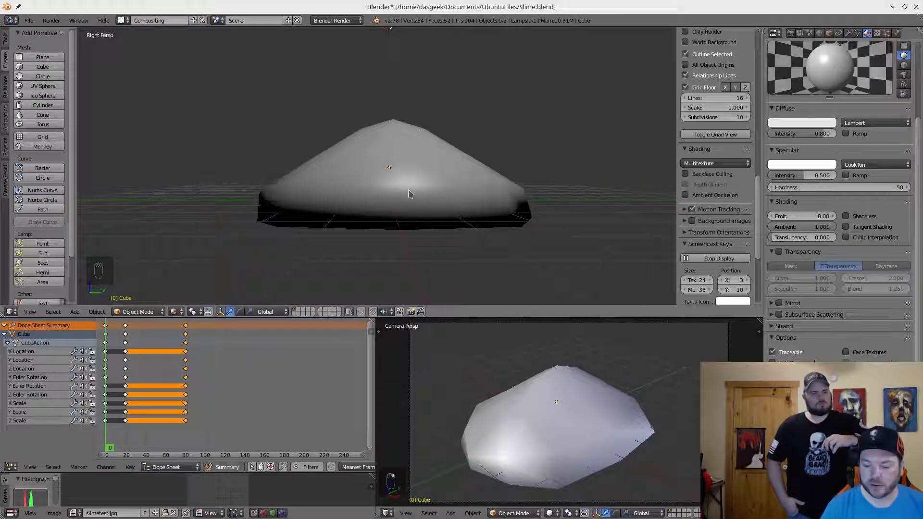
pyautogui.moveTo(313, 165)
pyautogui.keyDown('shift'); pyautogui.mouseDown(button='middle')
pyautogui.moveTo(334, 169)
pyautogui.moveTo(354, 229)
pyautogui.moveTo(315, 180)
pyautogui.mouseUp(button='middle'); pyautogui.keyUp('shift')
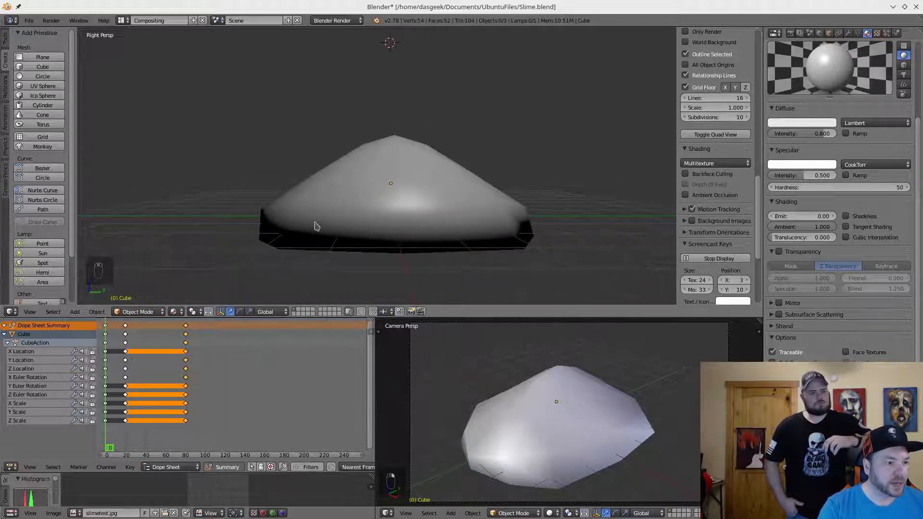
# Step the animation backwards from just past the last keyframes to frame 0 to review the slime's motion.
pyautogui.click(203, 367)
pyautogui.press('Left')
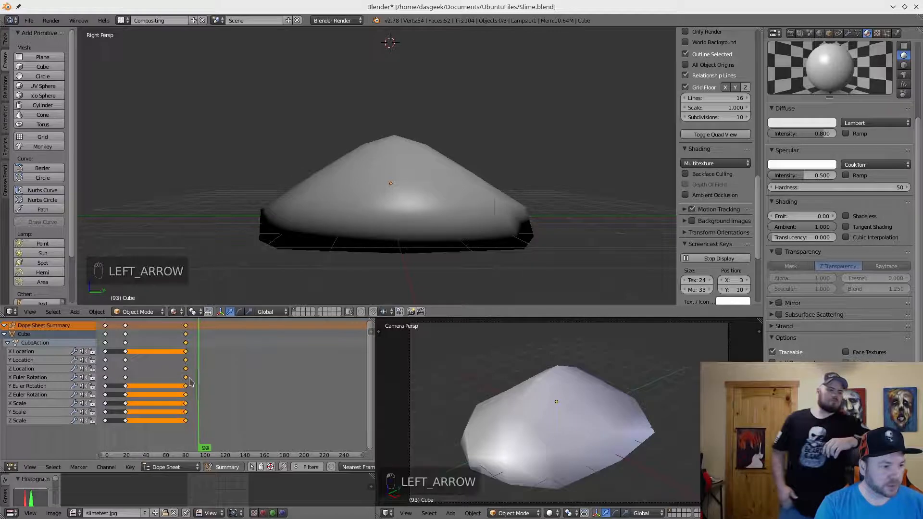
pyautogui.press('Left')
pyautogui.press('Left')
pyautogui.press('Left')
pyautogui.press('Left')
pyautogui.press('Left')
pyautogui.press('Left')
pyautogui.press('Left')
pyautogui.press('Left')
pyautogui.press('Left')
pyautogui.press('Left')
pyautogui.press('Left')
pyautogui.press('Left')
pyautogui.press('Left')
pyautogui.press('Left')
pyautogui.press('Left')
pyautogui.press('Left')
pyautogui.press('Left')
pyautogui.press('Left')
pyautogui.press('Left')
pyautogui.press('Left')
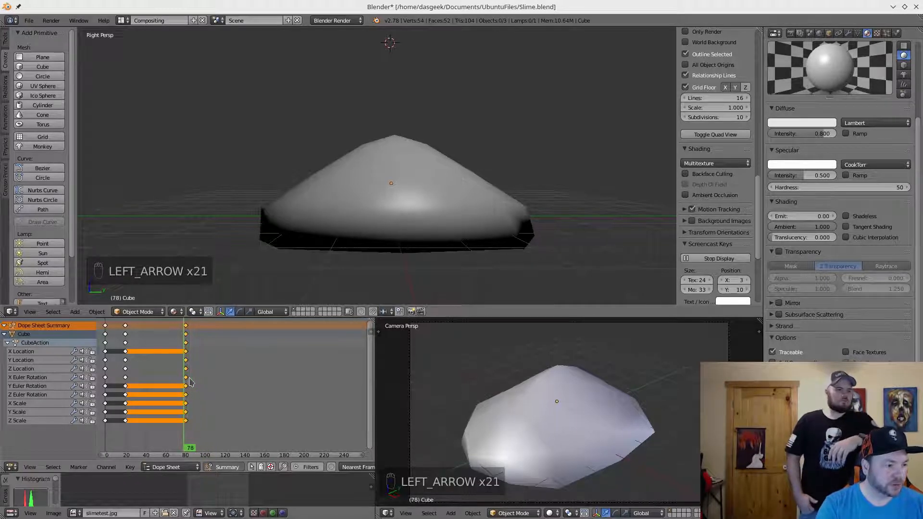
pyautogui.press('Left')
pyautogui.press('Left')
pyautogui.press('Left')
pyautogui.press('Left')
pyautogui.press('Left')
pyautogui.press('Left')
pyautogui.press('Left')
pyautogui.press('Left')
pyautogui.press('Left')
pyautogui.press('Left')
pyautogui.press('Left')
pyautogui.press('Left')
pyautogui.press('Left')
pyautogui.press('Left')
pyautogui.press('Left')
pyautogui.press('Left')
pyautogui.press('Left')
pyautogui.press('Left')
pyautogui.press('Left')
pyautogui.press('Left')
pyautogui.press('Left')
pyautogui.press('Left')
pyautogui.press('Left')
pyautogui.press('Left')
pyautogui.press('Left')
pyautogui.press('Left')
pyautogui.press('Left')
pyautogui.press('Left')
pyautogui.press('Left')
pyautogui.press('Left')
pyautogui.press('Left')
pyautogui.press('Left')
pyautogui.press('Left')
pyautogui.press('Left')
pyautogui.press('Left')
pyautogui.press('Left')
pyautogui.press('Left')
pyautogui.press('Left')
pyautogui.press('Left')
pyautogui.press('Left')
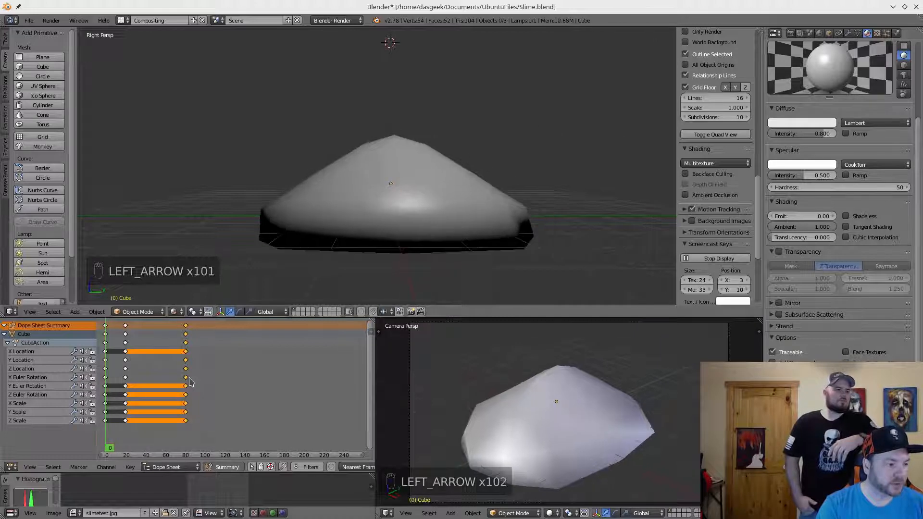
pyautogui.press('Left')
pyautogui.press('Left')
# Step the animation forward from frame 0 to frame 84 to examine the slime's whole jump.
pyautogui.press('Right')
pyautogui.press('Right')
pyautogui.press('Right')
pyautogui.press('Right')
pyautogui.press('Right')
pyautogui.press('Right')
pyautogui.press('Right')
pyautogui.press('Right')
pyautogui.press('Right')
pyautogui.press('Right')
pyautogui.press('Right')
pyautogui.press('Right')
pyautogui.press('Right')
pyautogui.press('Right')
pyautogui.press('Right')
pyautogui.press('Right')
pyautogui.press('Right')
pyautogui.press('Right')
pyautogui.press('Right')
pyautogui.press('Right')
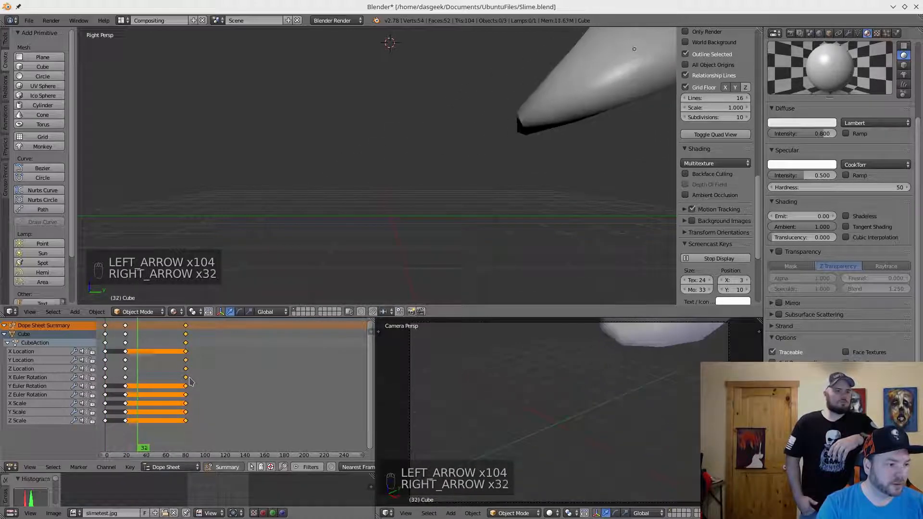
pyautogui.press('Right')
pyautogui.press('Right')
pyautogui.press('Right')
pyautogui.press('Right')
pyautogui.press('Right')
pyautogui.press('Right')
pyautogui.press('Right')
pyautogui.press('Right')
pyautogui.press('Right')
pyautogui.press('Right')
pyautogui.press('Right')
pyautogui.press('Right')
pyautogui.press('Right')
pyautogui.press('Right')
pyautogui.press('Right')
pyautogui.press('Right')
pyautogui.press('Right')
pyautogui.press('Right')
pyautogui.press('Right')
pyautogui.press('Right')
pyautogui.press('Right')
pyautogui.press('Right')
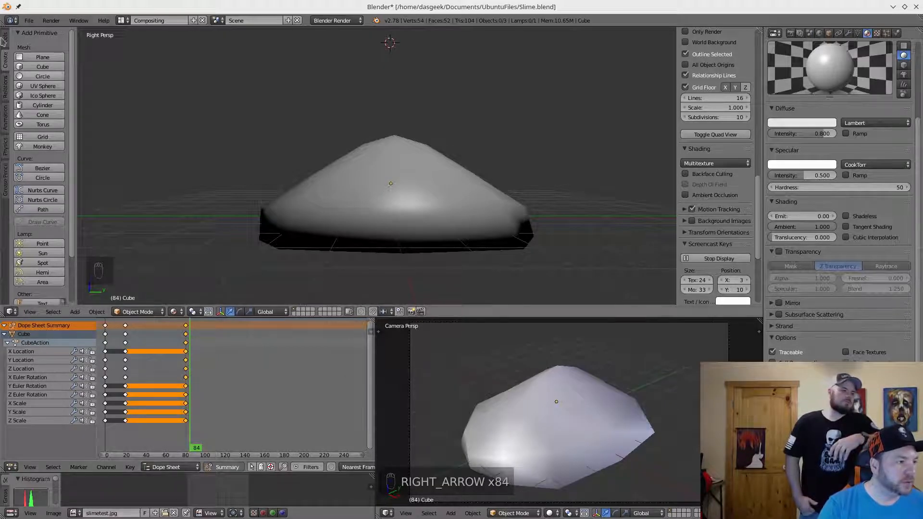
# Save the project as a new file named Slime_Root.blend in the UbuntuFiles folder.
pyautogui.click(30, 24)
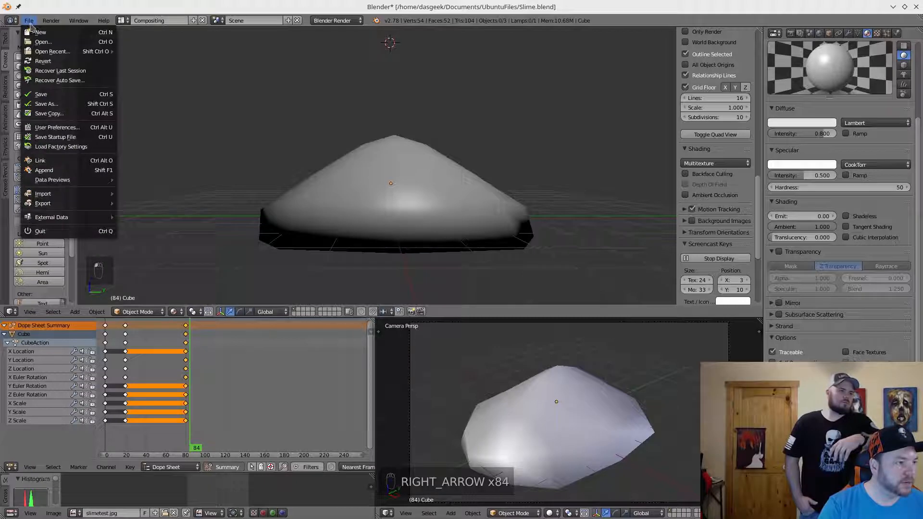
pyautogui.click(65, 108)
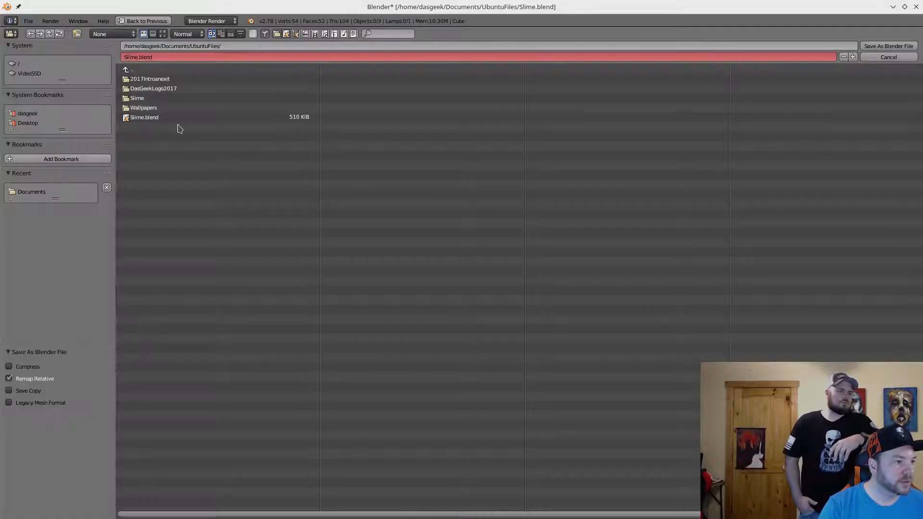
pyautogui.click(139, 58)
pyautogui.click(138, 57)
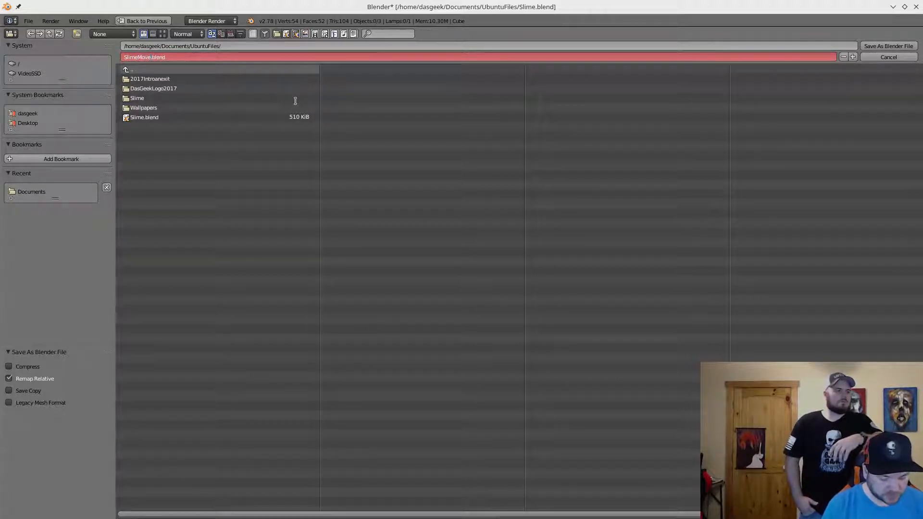
pyautogui.write('Move')
pyautogui.press('BackSpace')
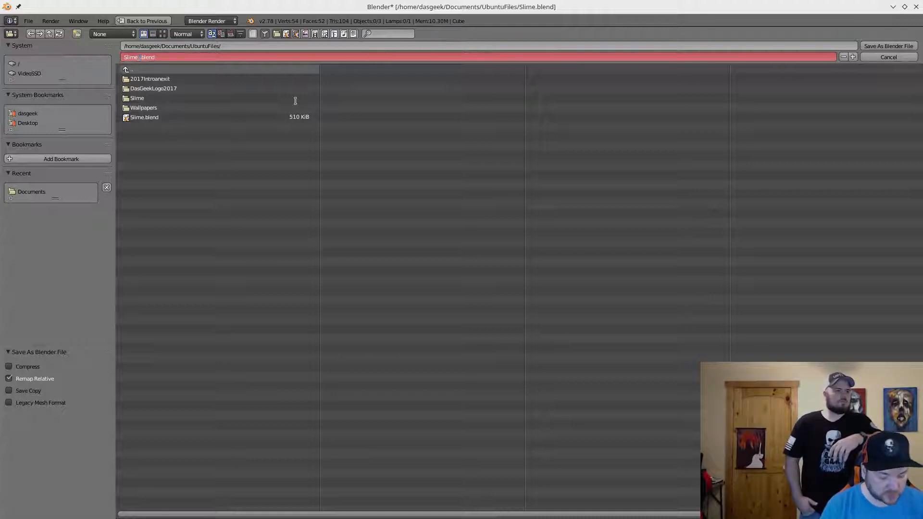
pyautogui.write('ot')
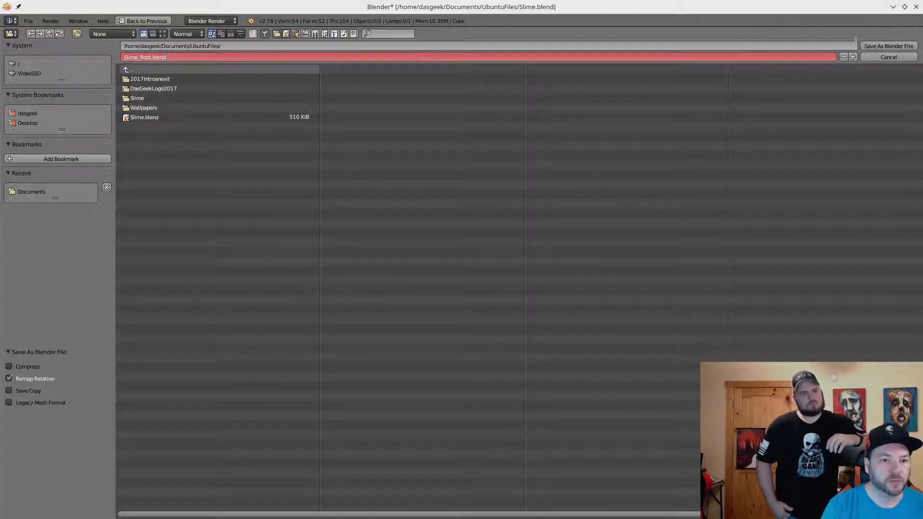
pyautogui.click(874, 47)
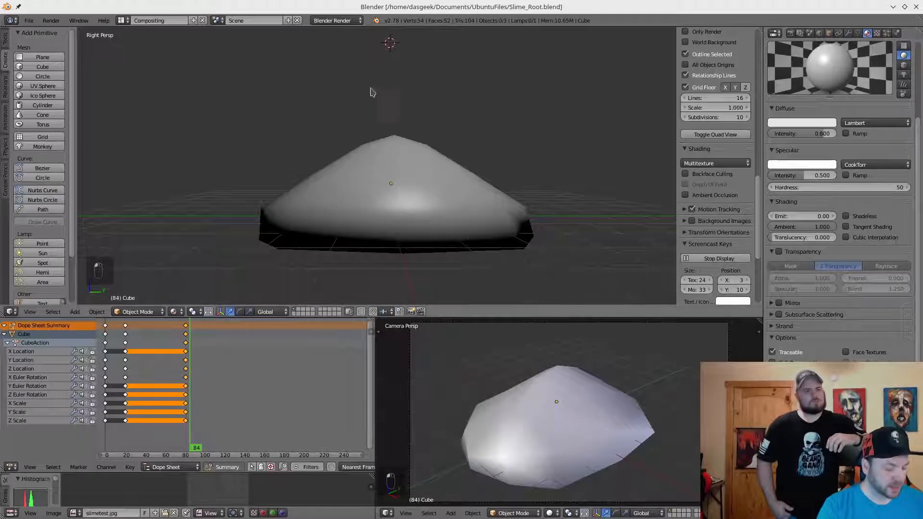
# Delete all of the slime's keyframes, at frames 0, 20 and 80, from the Dope Sheet.
pyautogui.click(186, 329)
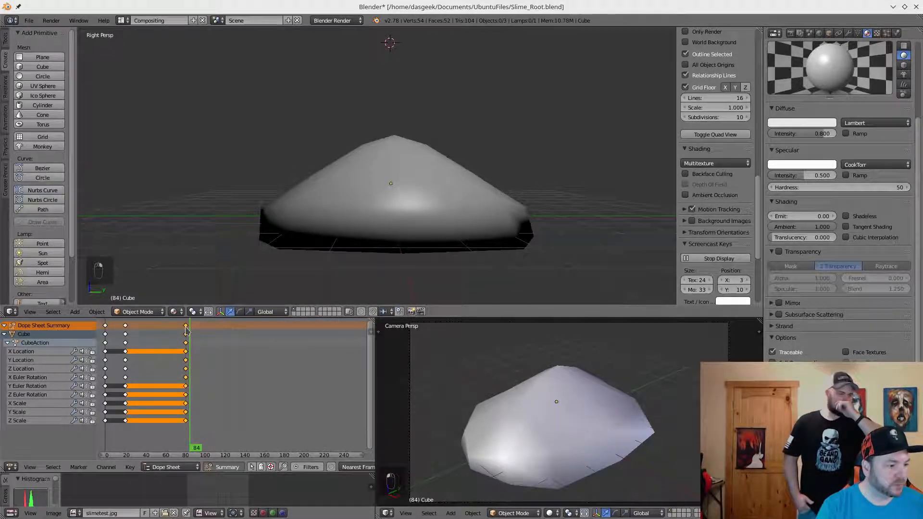
pyautogui.keyDown('shift'); pyautogui.click(124, 329); pyautogui.keyUp('shift')
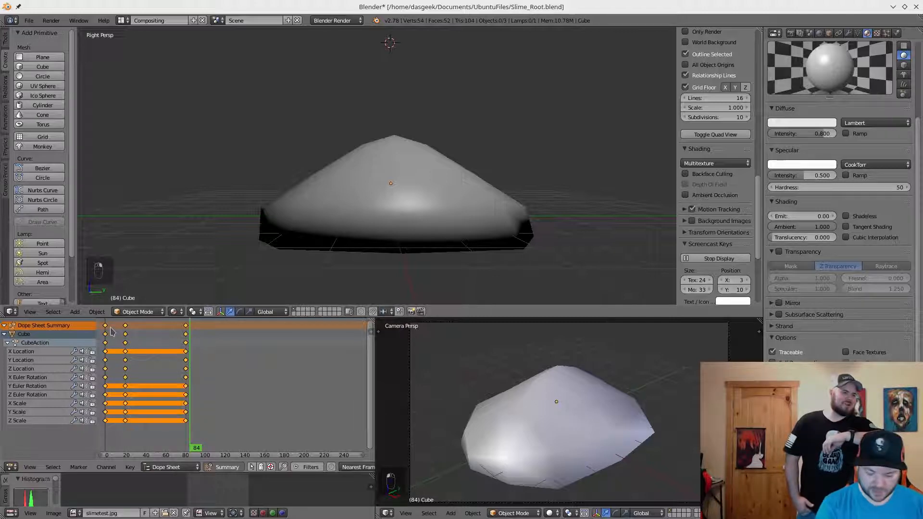
pyautogui.press('Delete')
pyautogui.click(107, 329)
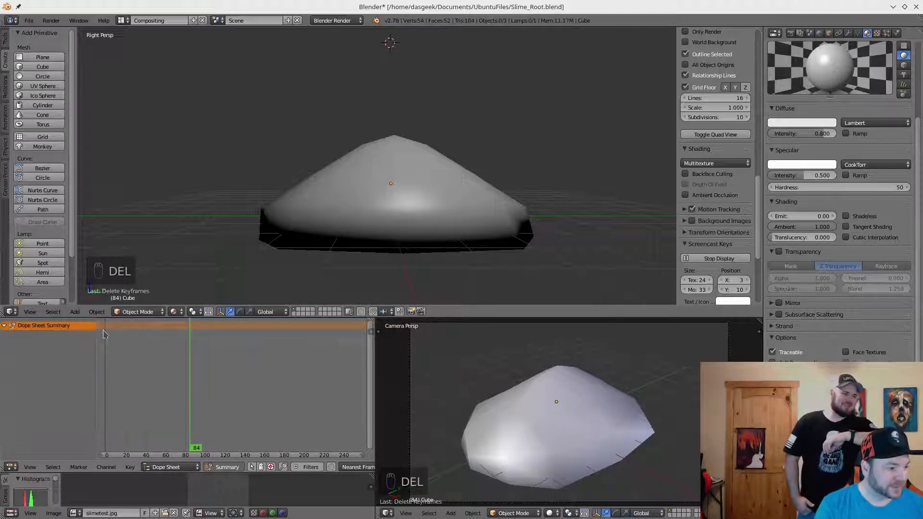
# Move the animation back from frame 84 to frame 0.
pyautogui.press('Left')
pyautogui.press('Left')
pyautogui.press('Left')
pyautogui.press('Left')
pyautogui.press('Left')
pyautogui.press('Left')
pyautogui.press('Left')
pyautogui.press('Left')
pyautogui.press('Left')
pyautogui.press('Left')
pyautogui.press('Left')
pyautogui.press('Left')
pyautogui.press('Left')
pyautogui.press('Left')
pyautogui.press('Left')
pyautogui.press('Left')
pyautogui.press('Left')
pyautogui.press('Left')
pyautogui.press('Left')
pyautogui.press('Left')
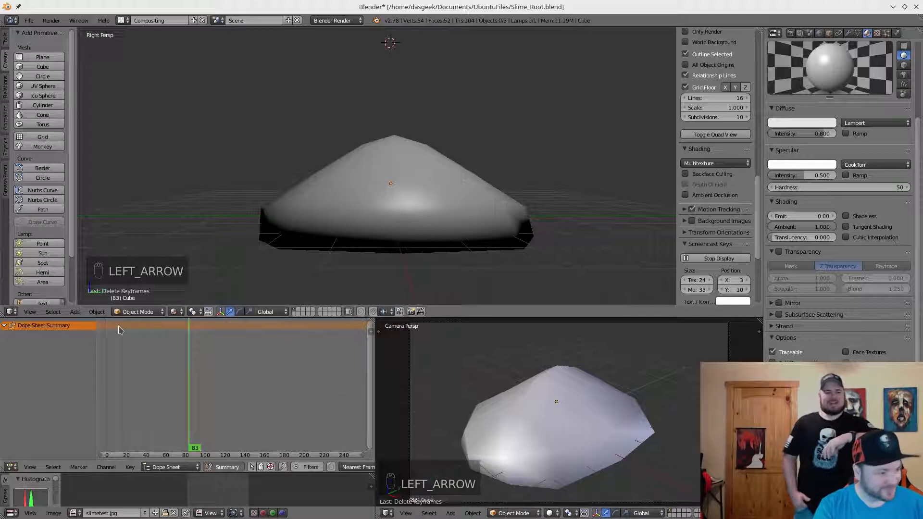
pyautogui.press('Left')
pyautogui.press('Left')
pyautogui.press('Left')
pyautogui.press('Left')
pyautogui.press('Left')
pyautogui.press('Left')
pyautogui.press('Left')
pyautogui.press('Left')
pyautogui.press('Left')
pyautogui.press('Left')
pyautogui.press('Left')
pyautogui.press('Left')
pyautogui.press('Left')
pyautogui.press('Left')
pyautogui.press('Left')
pyautogui.press('Left')
pyautogui.press('Left')
pyautogui.press('Left')
pyautogui.press('Left')
pyautogui.press('Left')
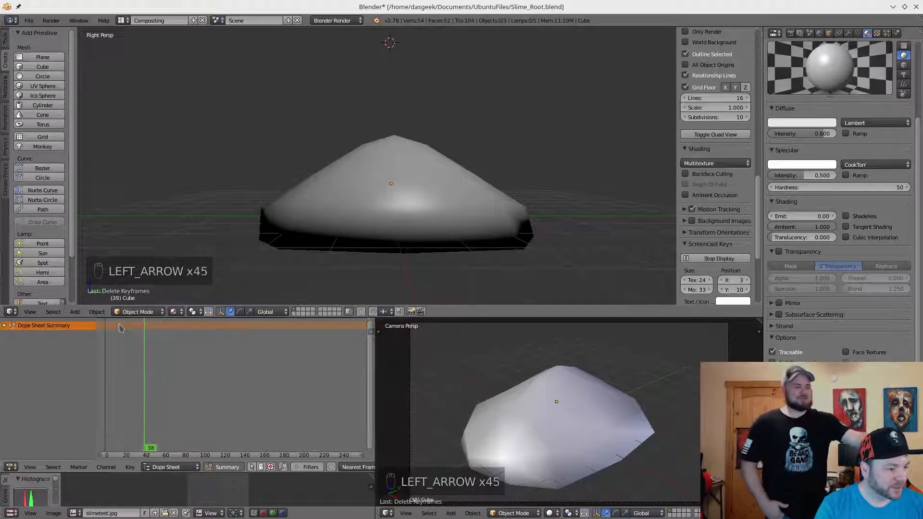
pyautogui.press('Left')
pyautogui.press('Left')
pyautogui.press('Left')
pyautogui.press('Left')
pyautogui.press('Left')
pyautogui.press('Left')
pyautogui.press('Left')
pyautogui.press('Left')
pyautogui.press('Left')
pyautogui.press('Left')
pyautogui.press('Left')
pyautogui.press('Left')
pyautogui.press('Left')
pyautogui.press('Left')
pyautogui.press('Left')
pyautogui.press('Left')
pyautogui.press('Left')
pyautogui.press('Left')
pyautogui.press('Left')
pyautogui.press('Left')
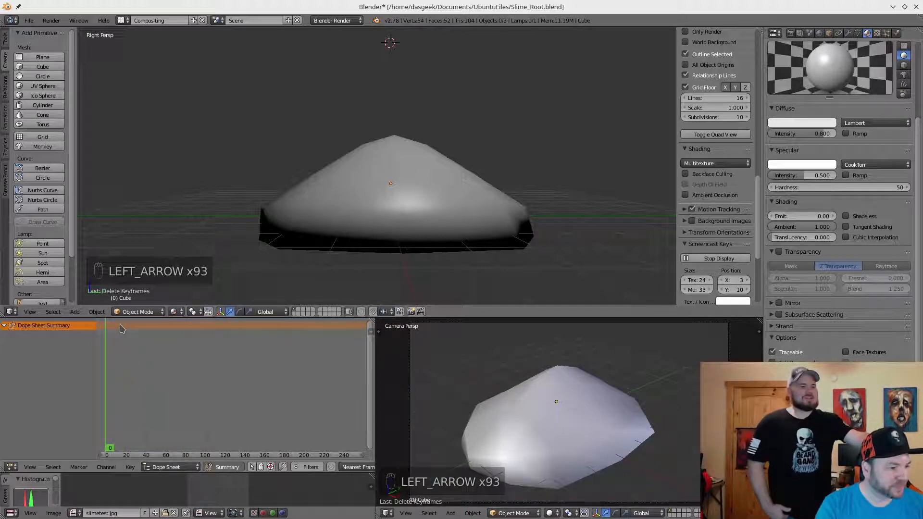
# Select the slime mesh in the right-side 3D view.
pyautogui.rightClick(369, 195)
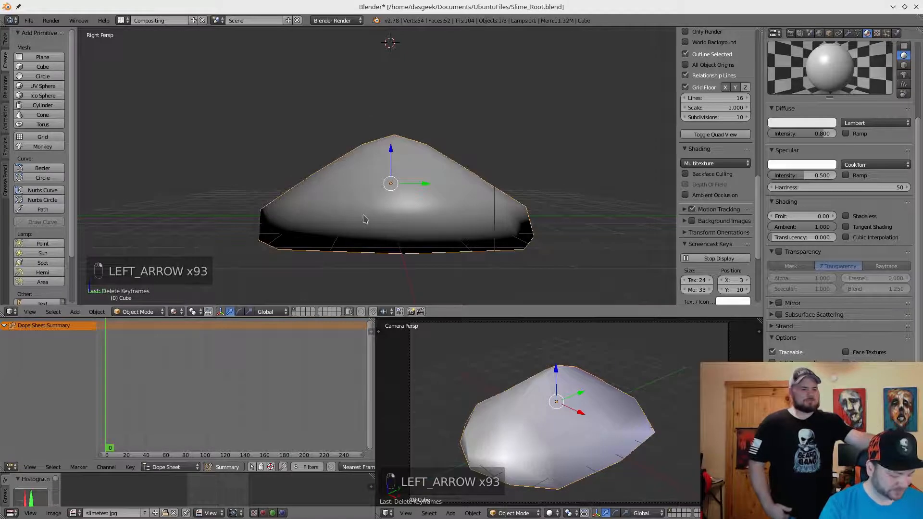
pyautogui.keyDown('shift'); pyautogui.moveTo(373, 164); pyautogui.dragTo(359, 141, button='middle'); pyautogui.keyUp('shift')
pyautogui.scroll(-2, 363, 164)
pyautogui.scroll(3, 363, 164)
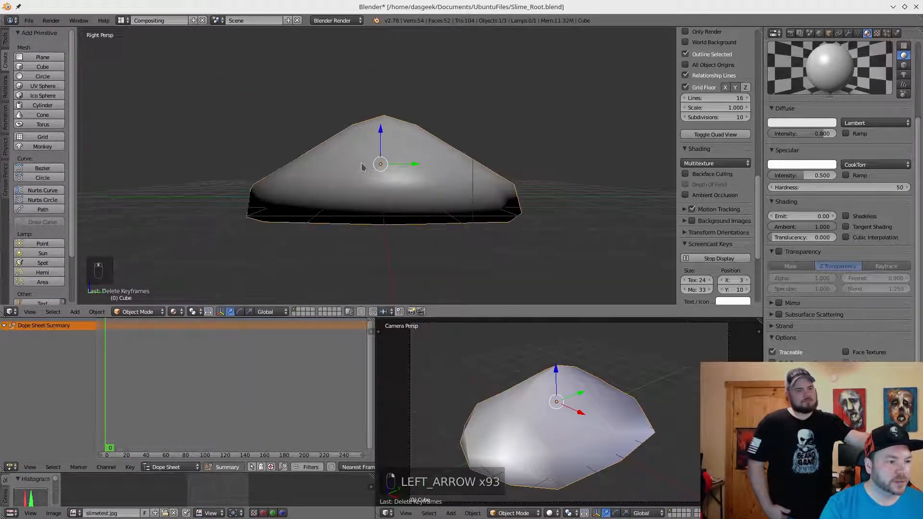
pyautogui.click(149, 311)
pyautogui.click(137, 289)
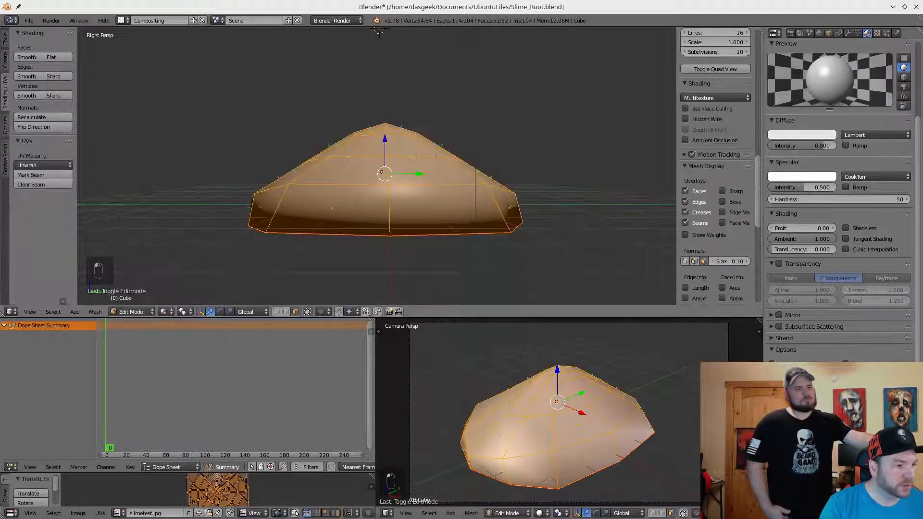
pyautogui.moveTo(355, 201); pyautogui.dragTo(380, 204, button='middle')
pyautogui.moveTo(407, 43); pyautogui.dragTo(375, 31, button='middle')
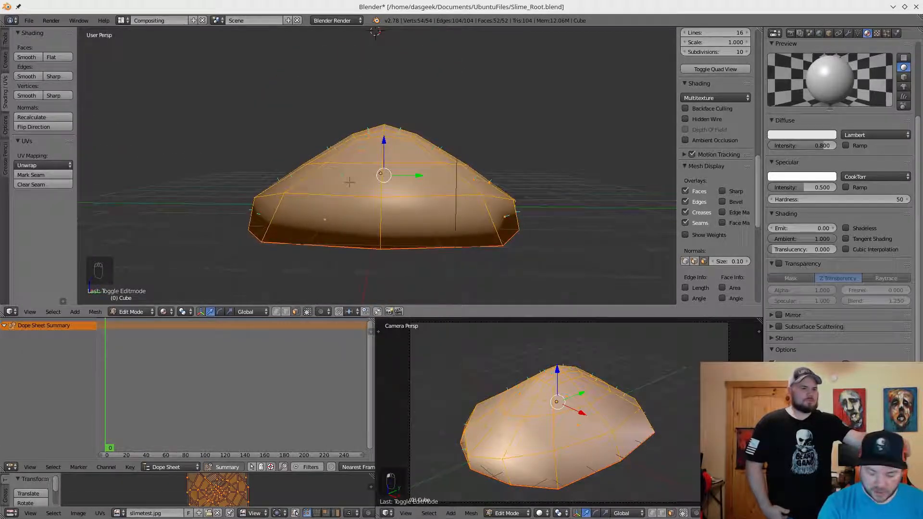
pyautogui.click(131, 311)
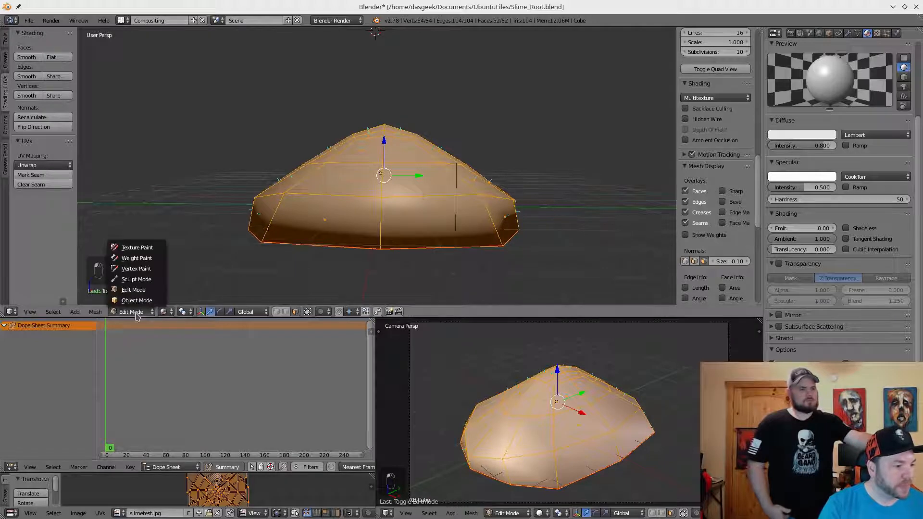
pyautogui.click(131, 303)
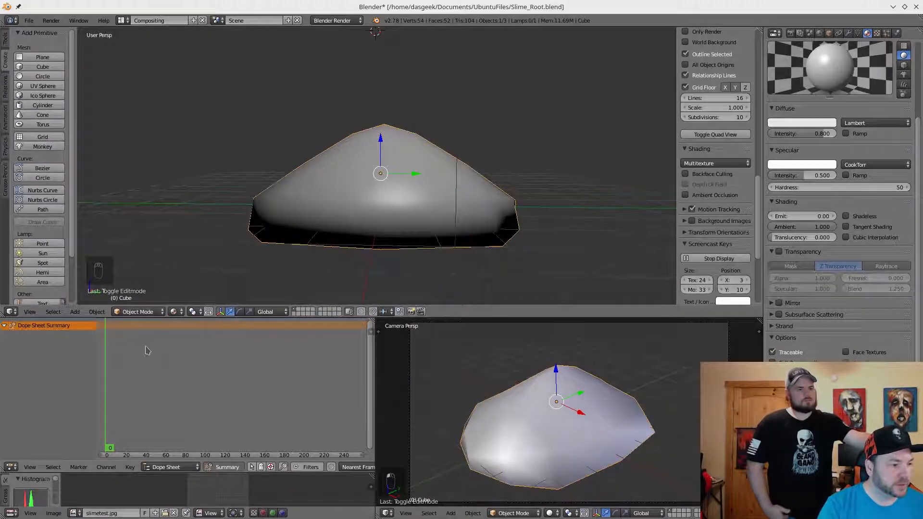
# Snap the 3D cursor to the selected slime from the right view.
pyautogui.press('KP_3')
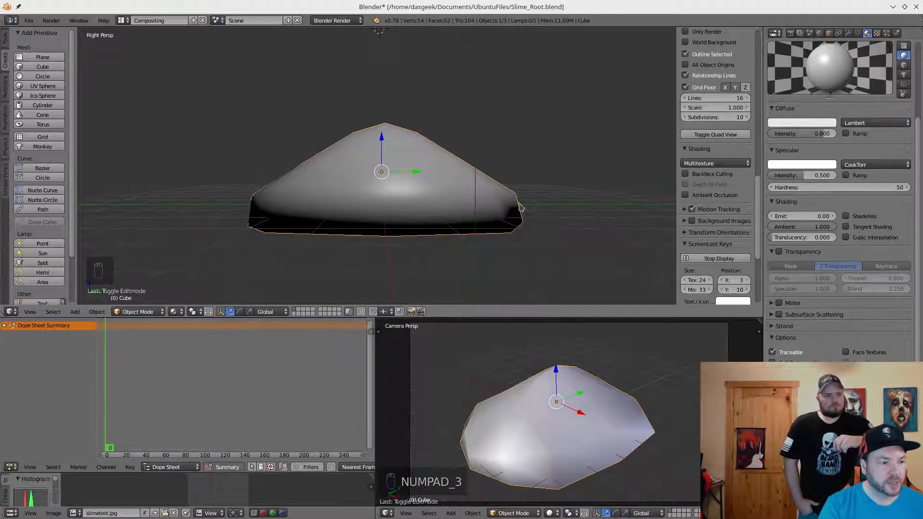
pyautogui.moveTo(529, 159); pyautogui.dragTo(520, 214, button='middle')
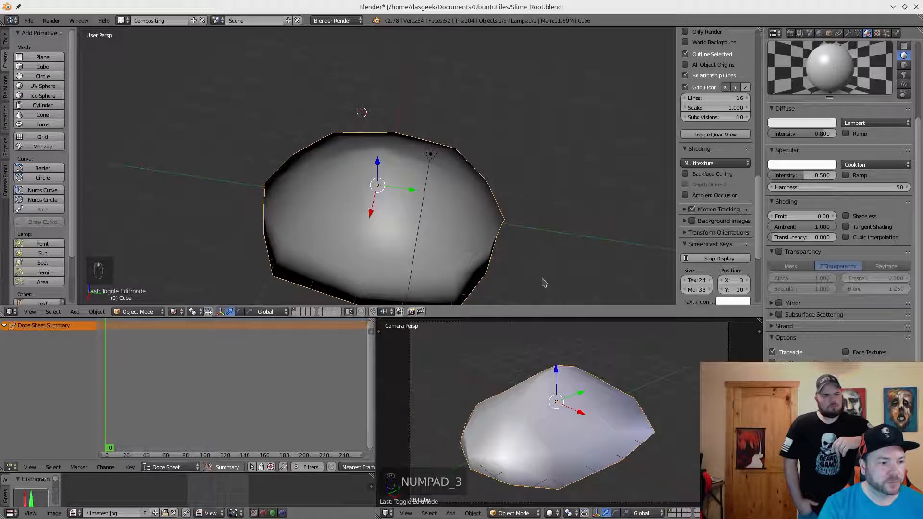
pyautogui.press('KP_3')
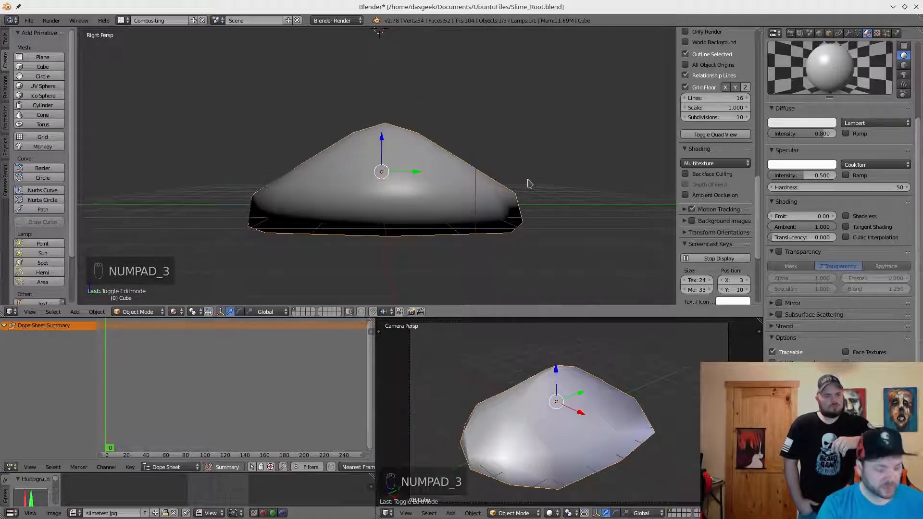
pyautogui.keyDown('shift'); pyautogui.moveTo(508, 170); pyautogui.dragTo(487, 191, button='middle'); pyautogui.keyUp('shift')
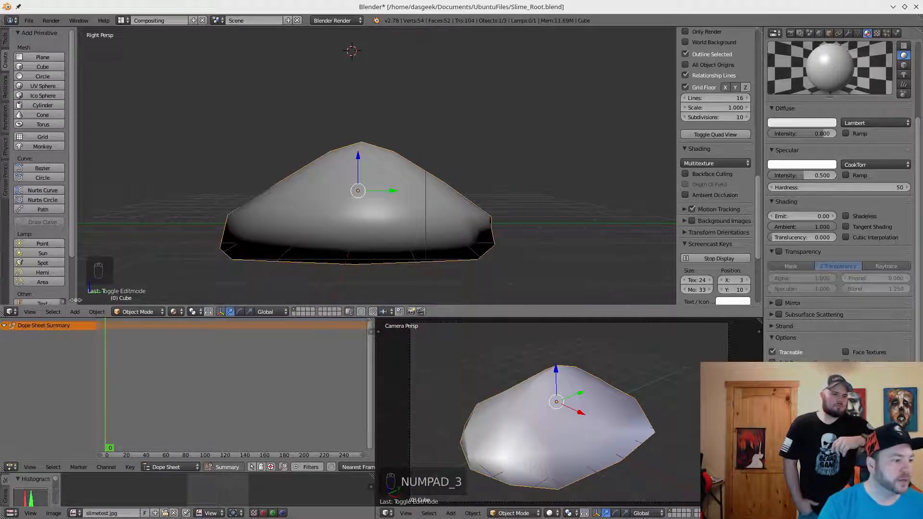
pyautogui.click(96, 312)
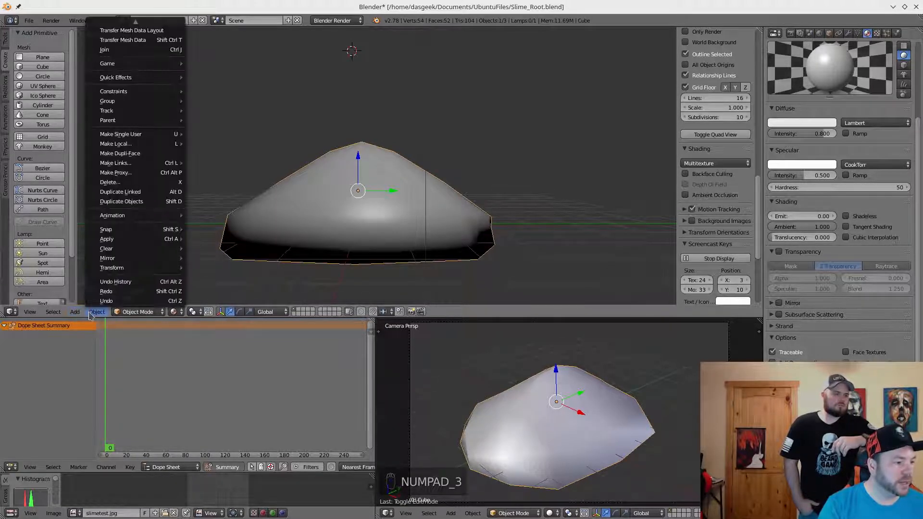
pyautogui.moveTo(157, 233)
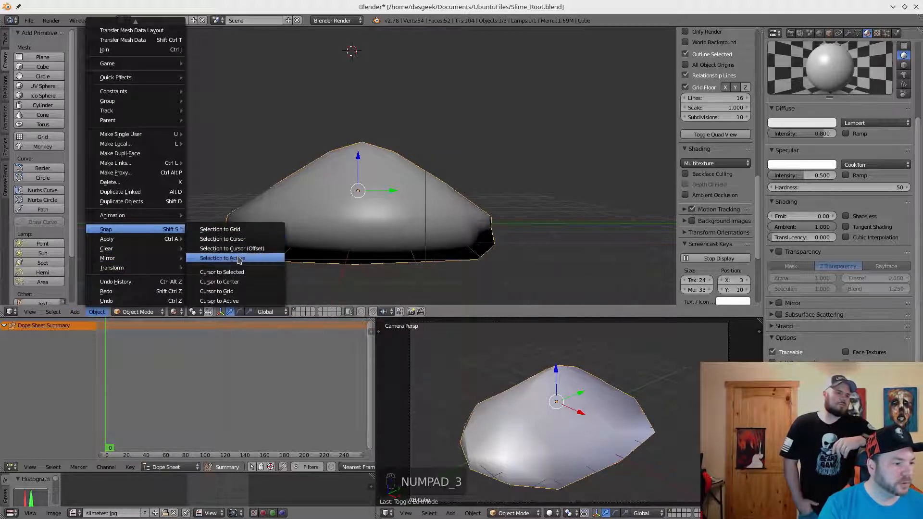
pyautogui.click(236, 273)
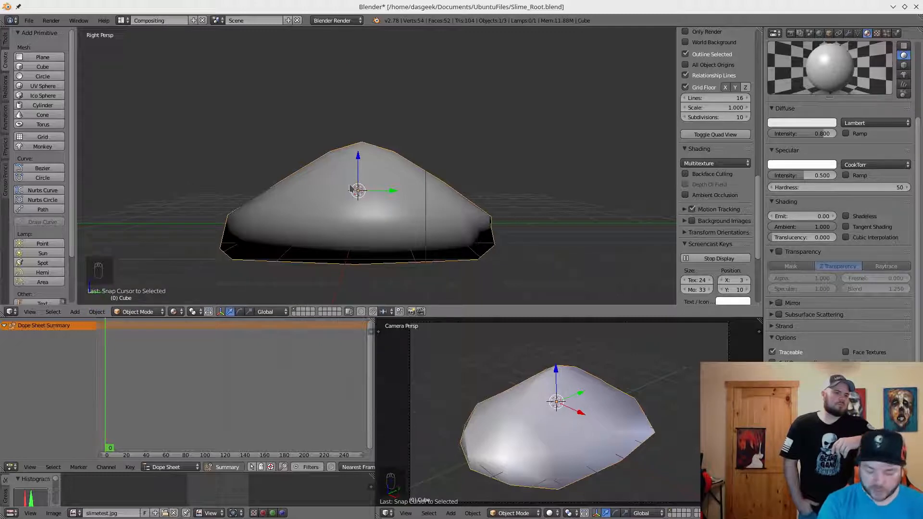
# Add an armature at the 3D cursor inside the slime and switch it to Edit Mode.
pyautogui.press('KP_7')
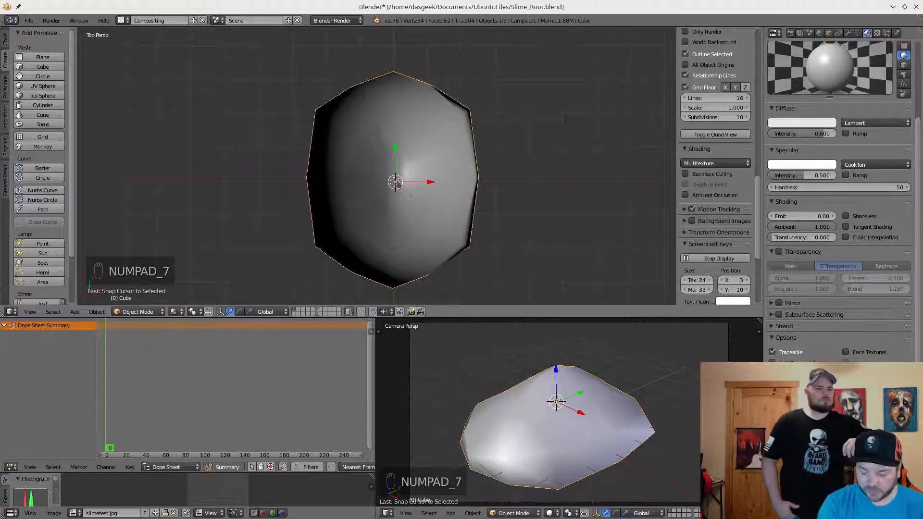
pyautogui.press('KP_3')
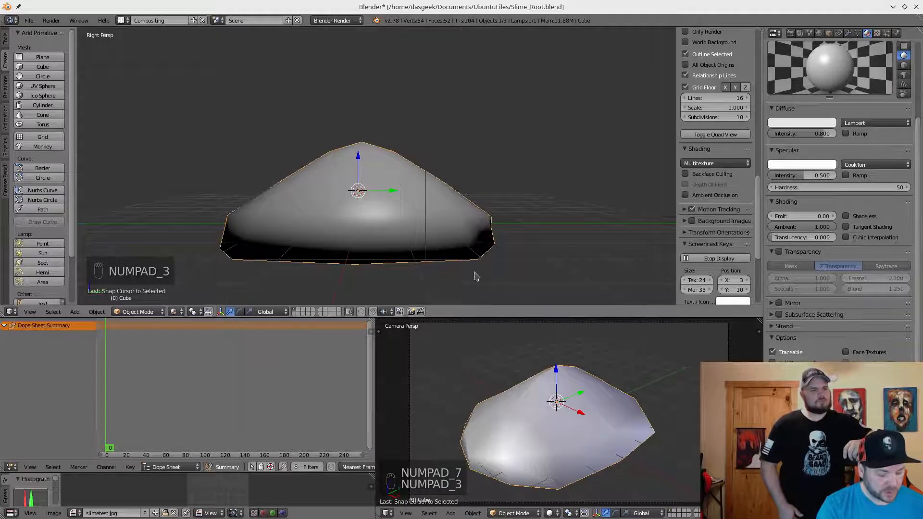
pyautogui.press('space')
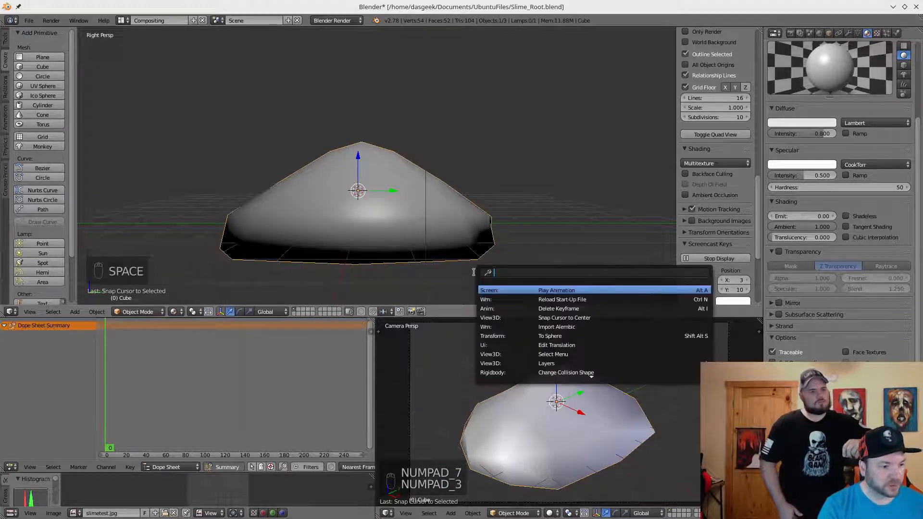
pyautogui.write('add')
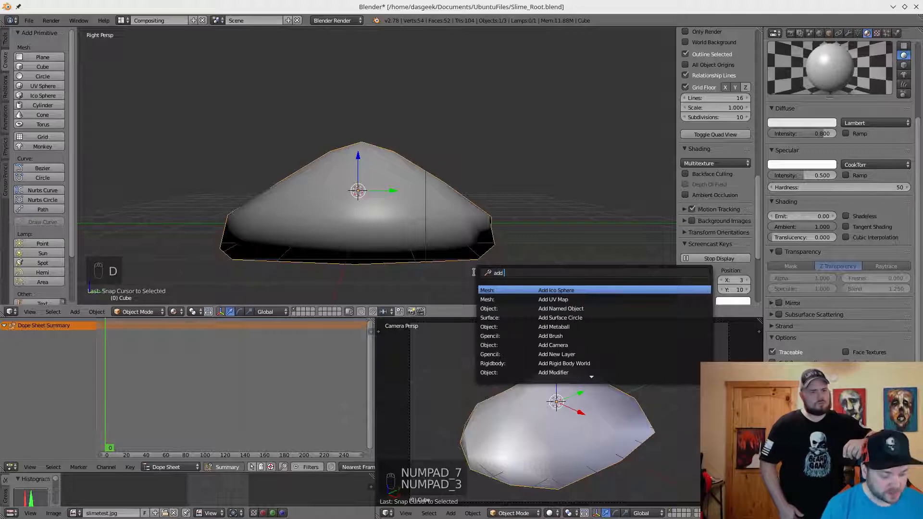
pyautogui.write(' am')
pyautogui.press('BackSpace')
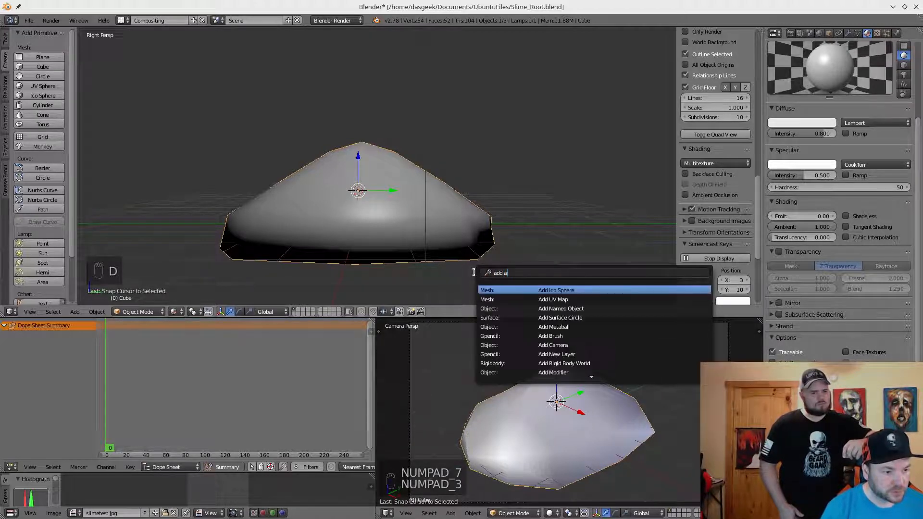
pyautogui.write('rma')
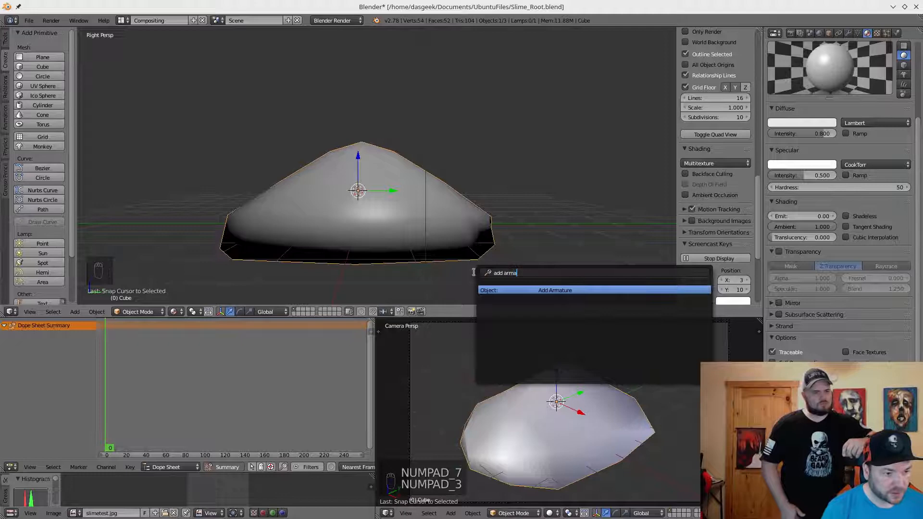
pyautogui.press('Return')
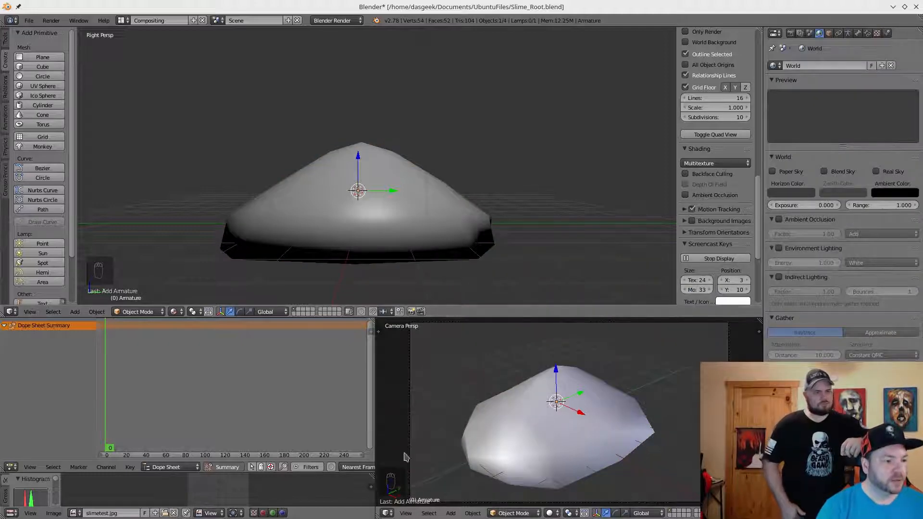
pyautogui.click(142, 313)
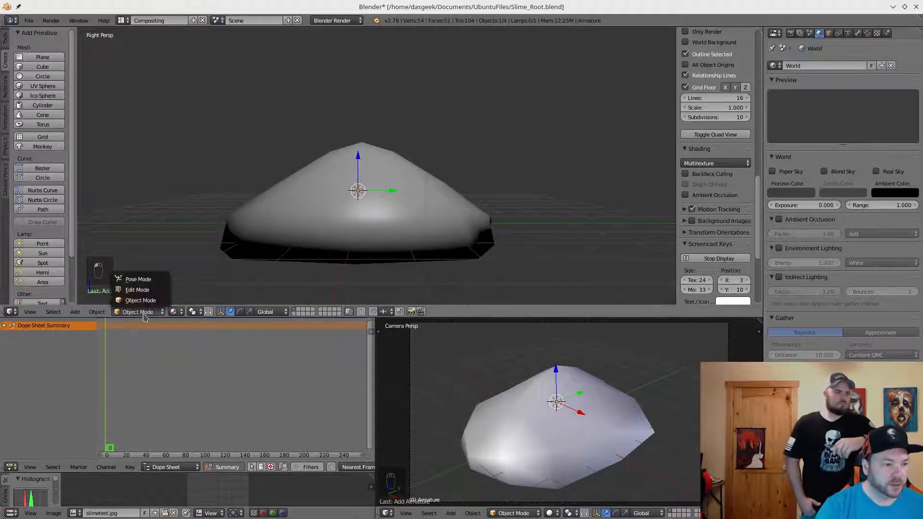
pyautogui.click(137, 289)
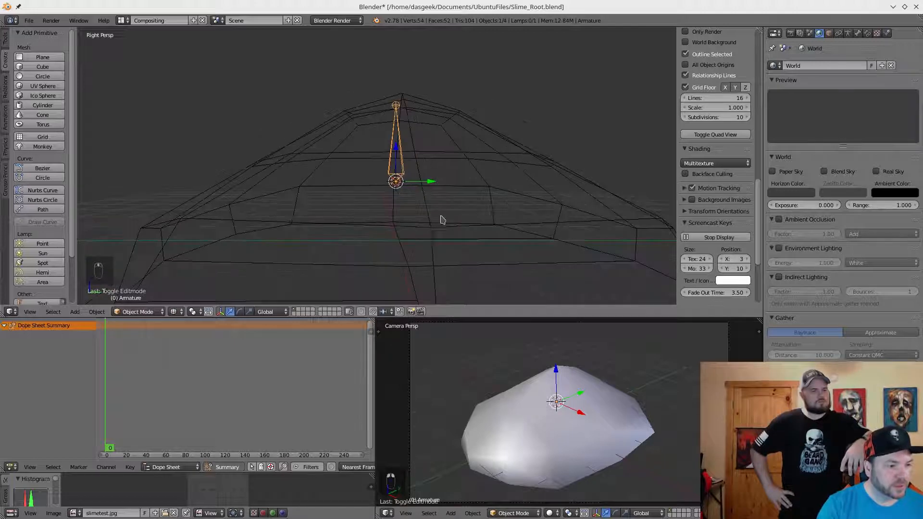
# Select the slime, try Texture and Material viewport shading, and set the shading back to Wireframe.
pyautogui.rightClick(431, 240)
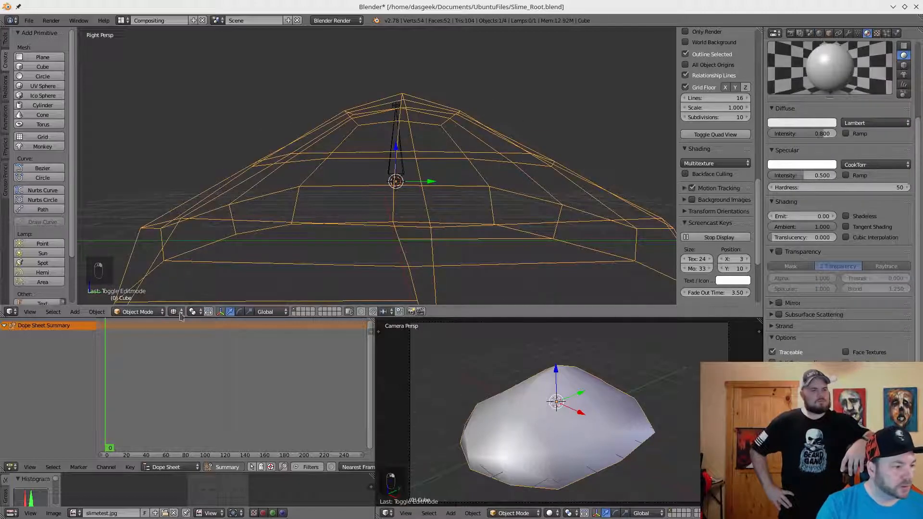
pyautogui.click(181, 313)
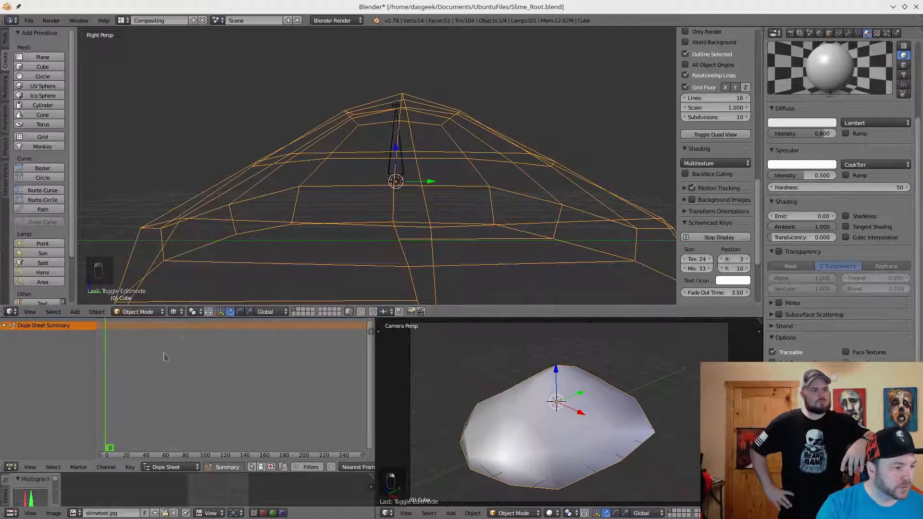
pyautogui.click(176, 312)
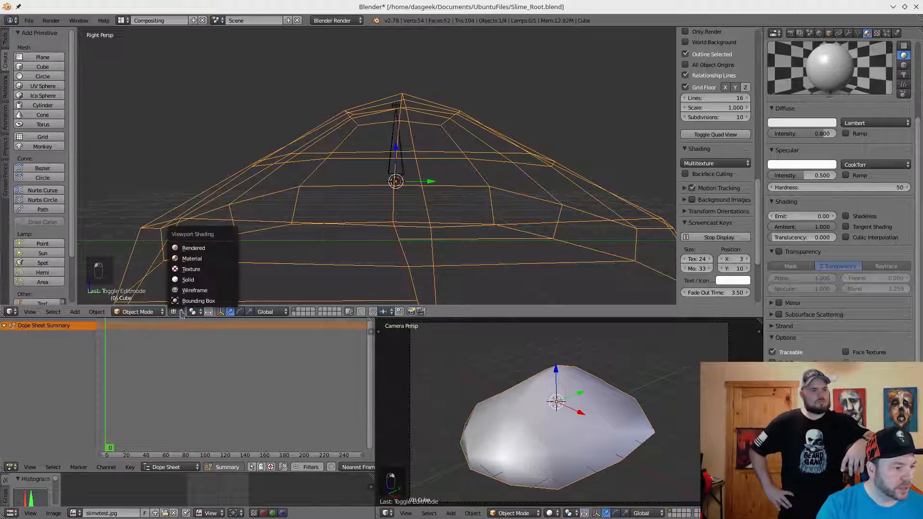
pyautogui.click(198, 270)
pyautogui.click(176, 313)
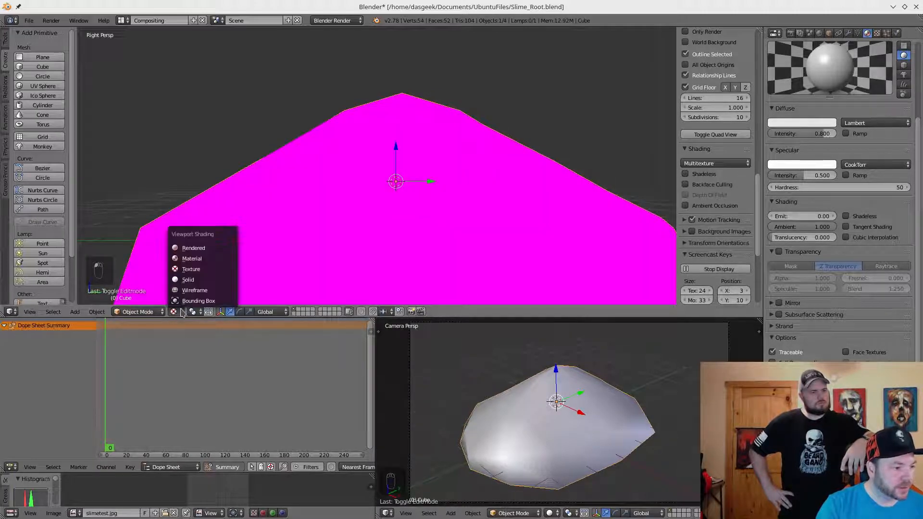
pyautogui.click(192, 258)
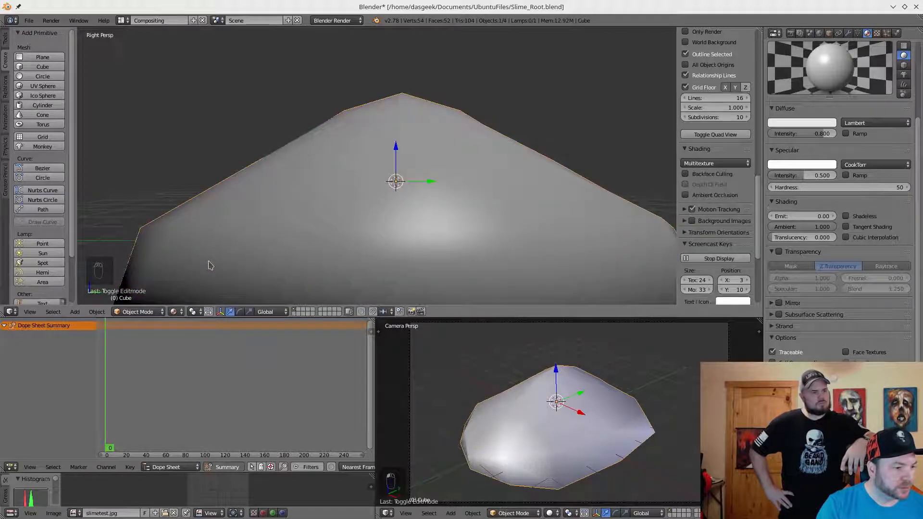
pyautogui.click(177, 314)
pyautogui.click(192, 288)
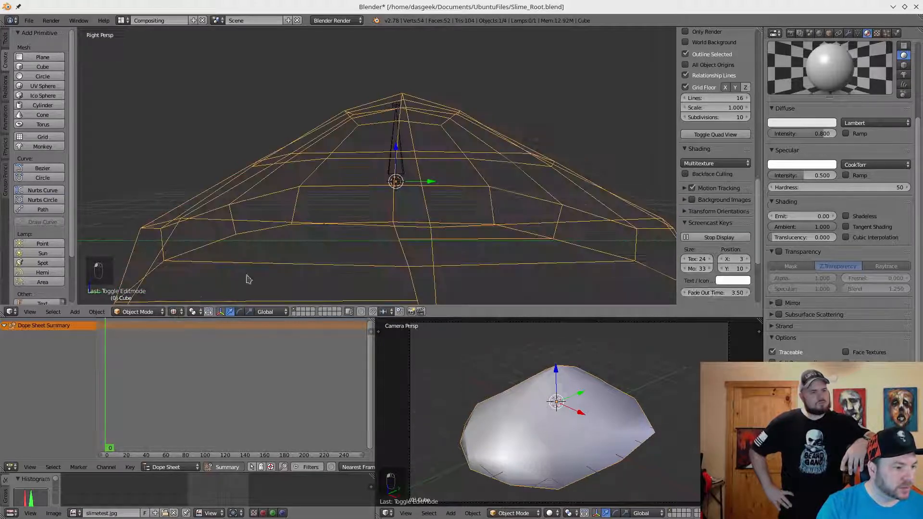
# Select the armature inside the slime and show it with the whole mesh in the right view.
pyautogui.keyDown('shift'); pyautogui.moveTo(385, 232); pyautogui.dragTo(378, 244, button='middle'); pyautogui.keyUp('shift')
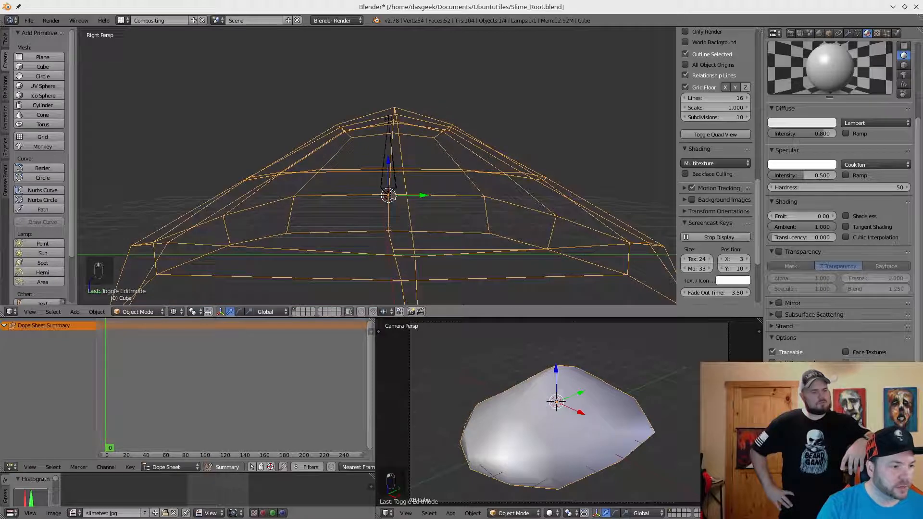
pyautogui.rightClick(391, 192)
pyautogui.keyDown('shift'); pyautogui.moveTo(395, 205); pyautogui.dragTo(370, 211, button='middle'); pyautogui.keyUp('shift')
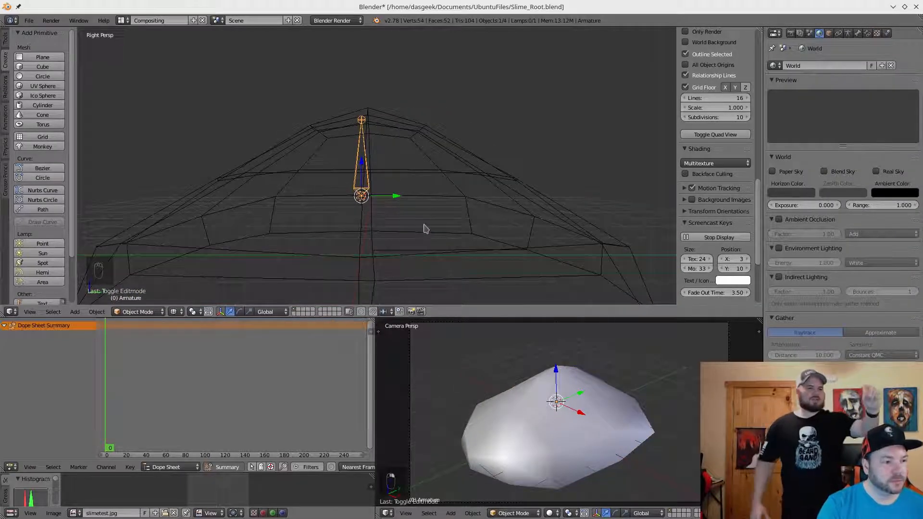
pyautogui.keyDown('shift'); pyautogui.moveTo(418, 243); pyautogui.dragTo(430, 199, button='middle'); pyautogui.keyUp('shift')
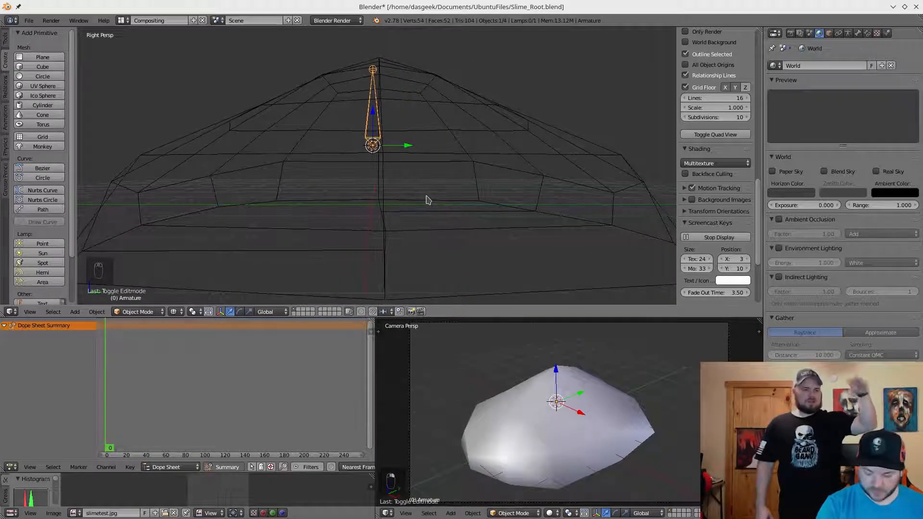
pyautogui.press('KP_3')
pyautogui.scroll(-2, 419, 150)
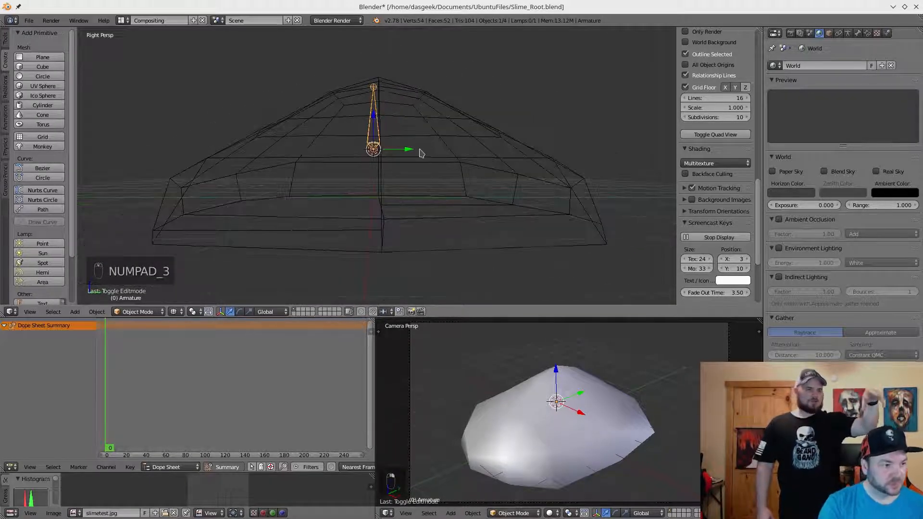
# Move the armature down along the global Z axis so its base sits near the bottom of the slime.
pyautogui.moveTo(412, 166)
pyautogui.keyDown('shift'); pyautogui.mouseDown(button='middle')
pyautogui.moveTo(432, 173)
pyautogui.moveTo(404, 186)
pyautogui.moveTo(425, 173)
pyautogui.moveTo(414, 185)
pyautogui.mouseUp(button='middle'); pyautogui.keyUp('shift')
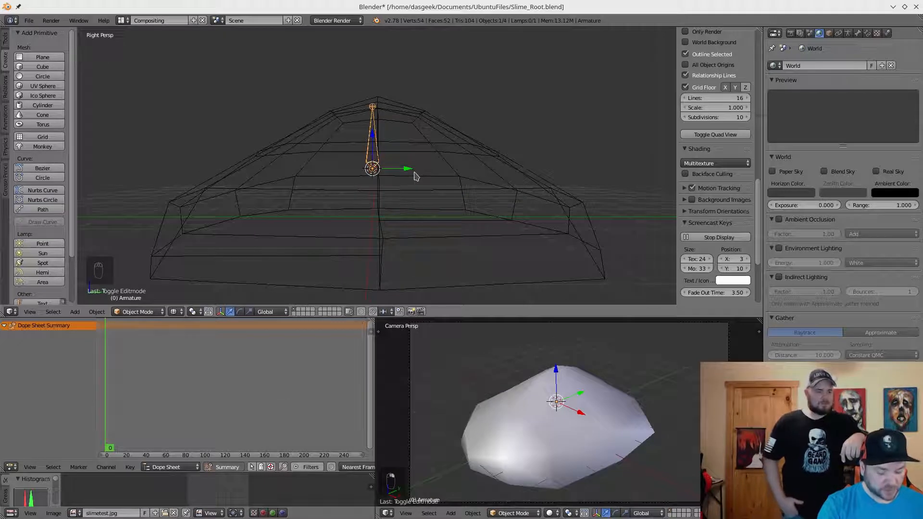
pyautogui.press('g')
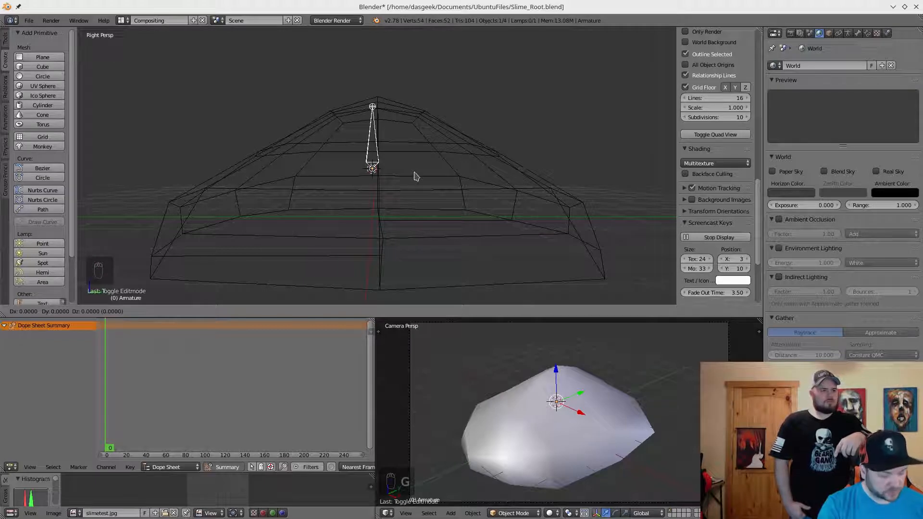
pyautogui.press('z')
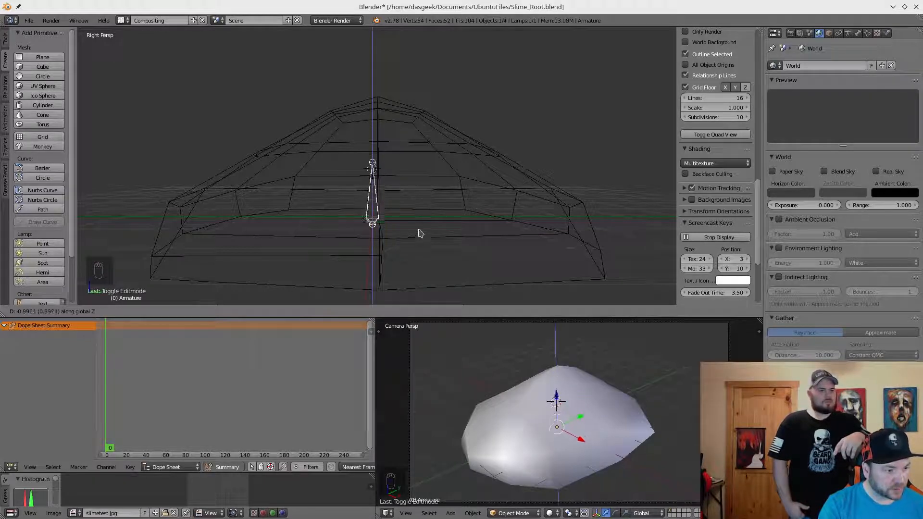
pyautogui.click(418, 255)
pyautogui.moveTo(418, 251)
pyautogui.mouseDown(button='middle')
pyautogui.moveTo(434, 226)
pyautogui.moveTo(421, 263)
pyautogui.mouseUp(button='middle')
pyautogui.press('KP_3')
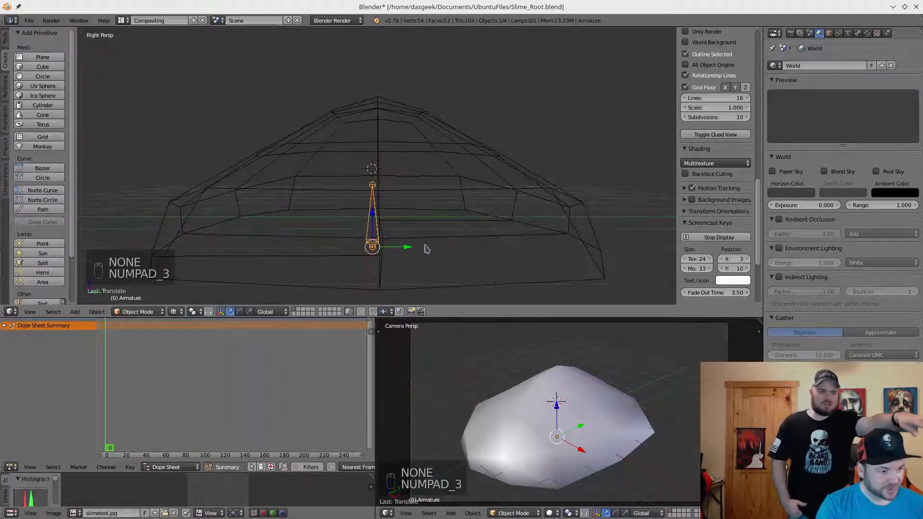
# Raise the armature about 0.15 units along the global Z axis and check its position inside the slime from the right view.
pyautogui.keyDown('shift'); pyautogui.moveTo(427, 250); pyautogui.dragTo(427, 217, button='middle'); pyautogui.keyUp('shift')
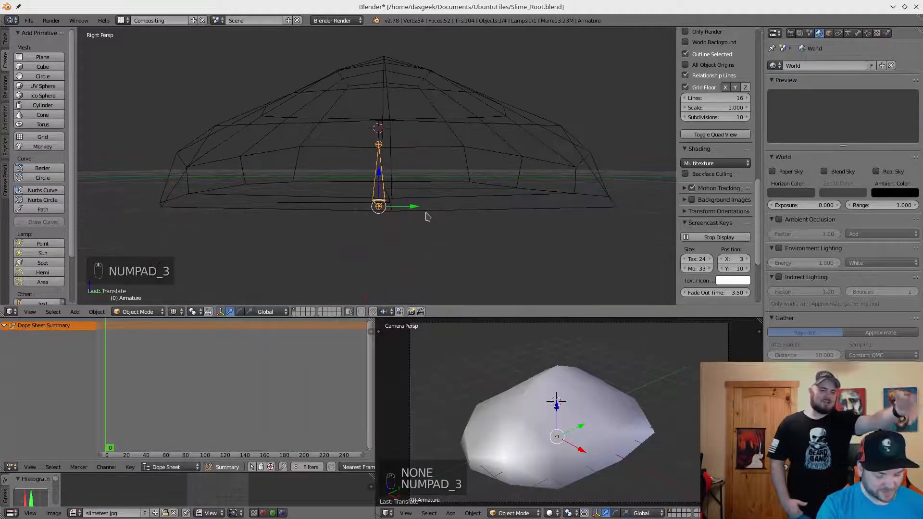
pyautogui.press('g')
pyautogui.press('z')
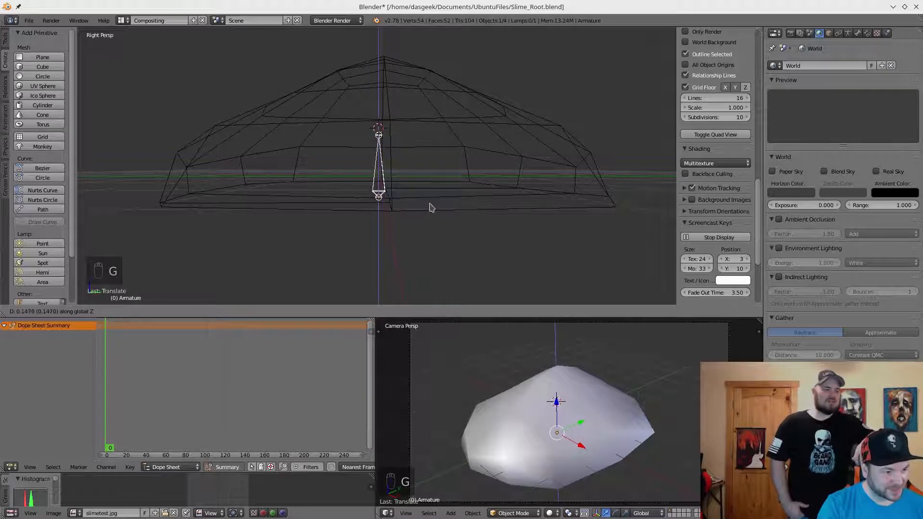
pyautogui.click(431, 208)
pyautogui.moveTo(432, 181); pyautogui.dragTo(429, 203, button='middle')
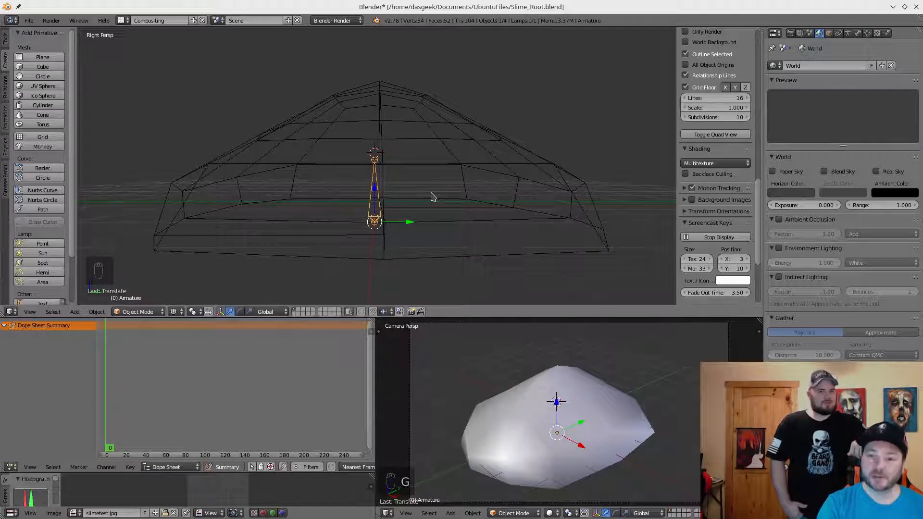
pyautogui.moveTo(432, 198)
pyautogui.mouseDown(button='middle')
pyautogui.moveTo(445, 198)
pyautogui.moveTo(429, 201)
pyautogui.mouseUp(button='middle')
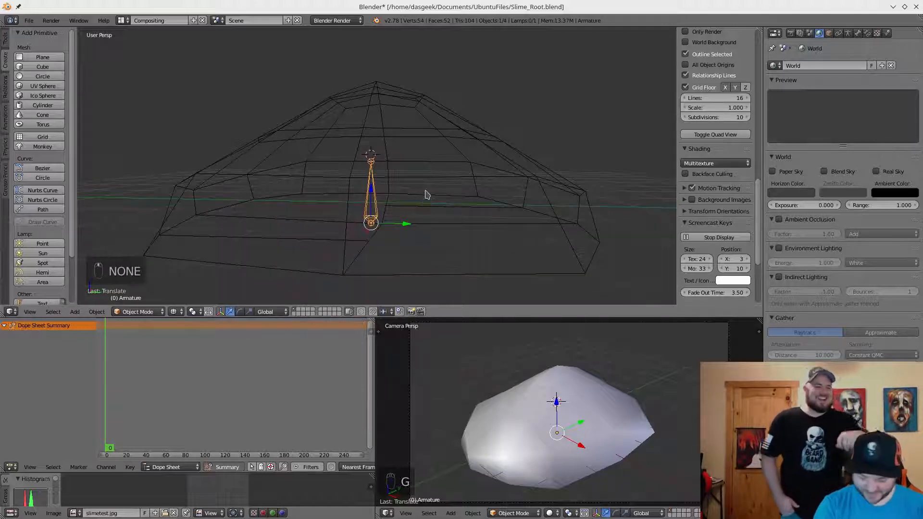
pyautogui.press('KP_3')
pyautogui.keyDown('shift'); pyautogui.moveTo(437, 198); pyautogui.dragTo(417, 199, button='middle'); pyautogui.keyUp('shift')
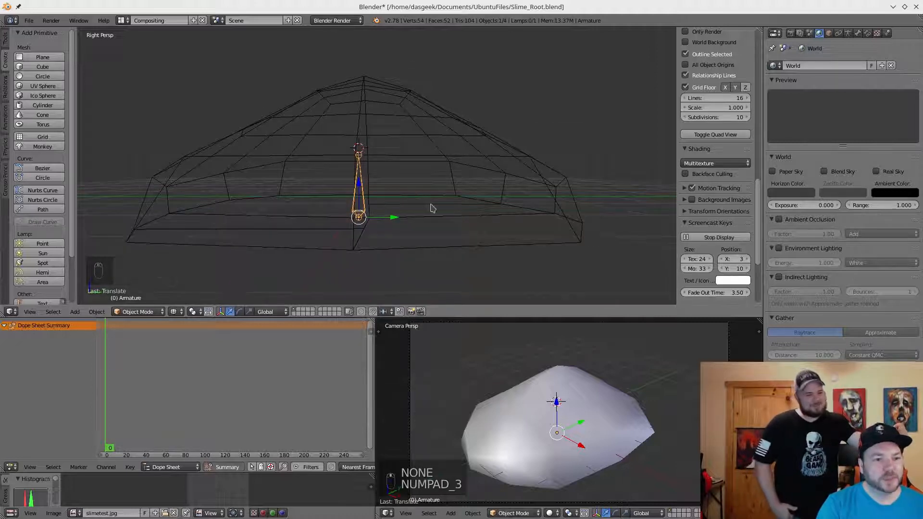
# Rename the armature's single bone as Pelvis.
pyautogui.click(849, 34)
pyautogui.click(858, 33)
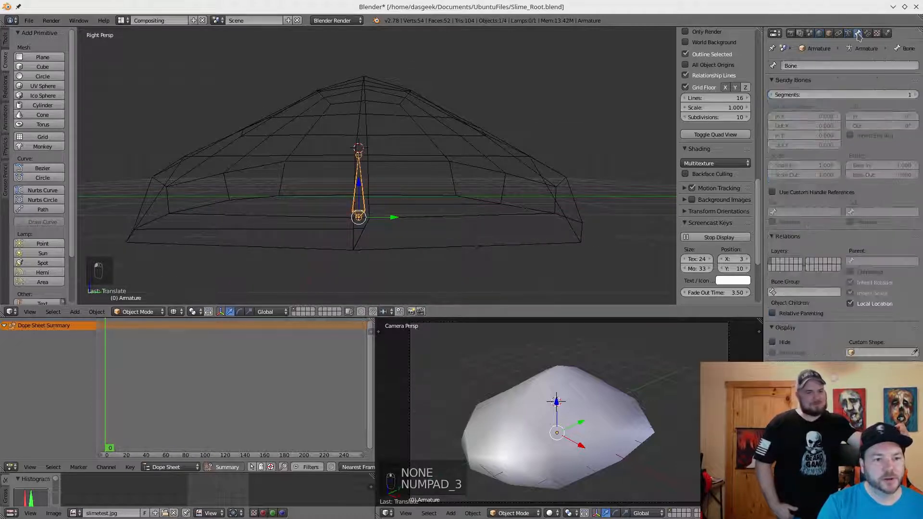
pyautogui.click(848, 34)
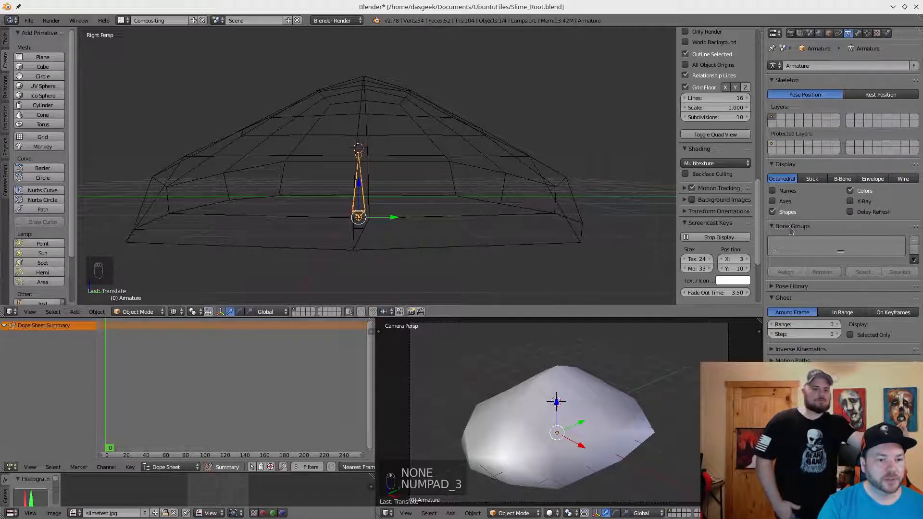
pyautogui.click(858, 33)
pyautogui.click(798, 65)
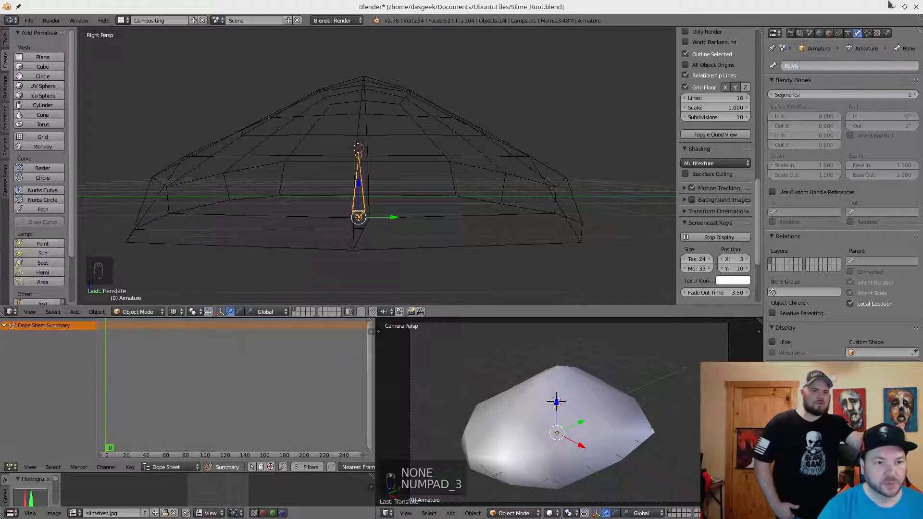
pyautogui.press('Return')
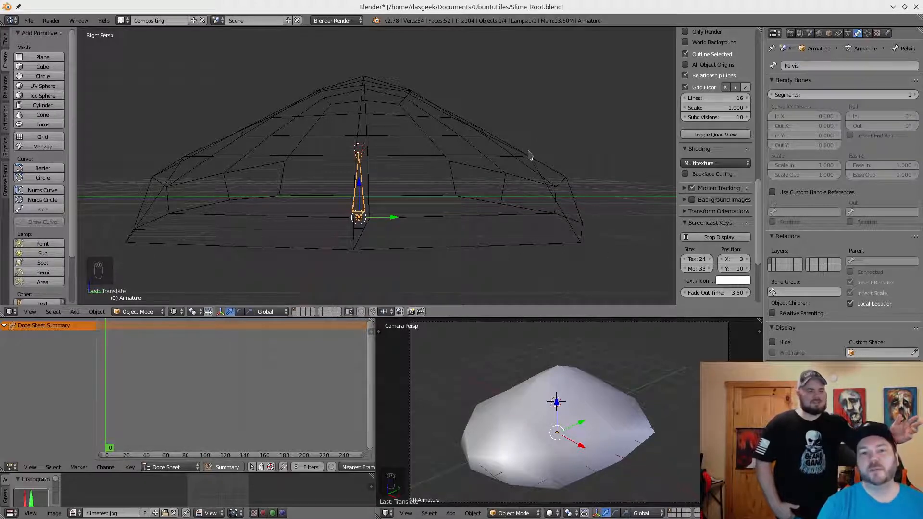
pyautogui.moveTo(431, 186); pyautogui.dragTo(426, 188, button='middle')
pyautogui.press('KP_3')
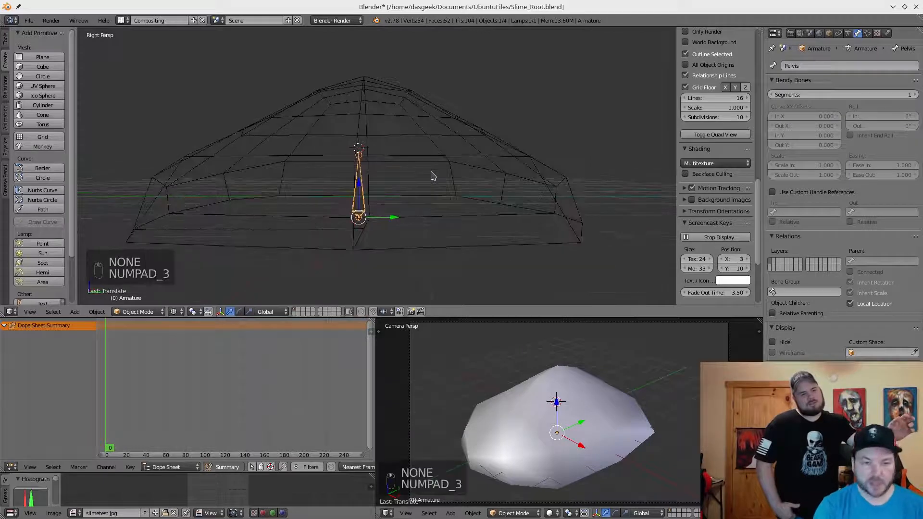
pyautogui.keyDown('shift'); pyautogui.moveTo(428, 194); pyautogui.dragTo(458, 199, button='middle'); pyautogui.keyUp('shift')
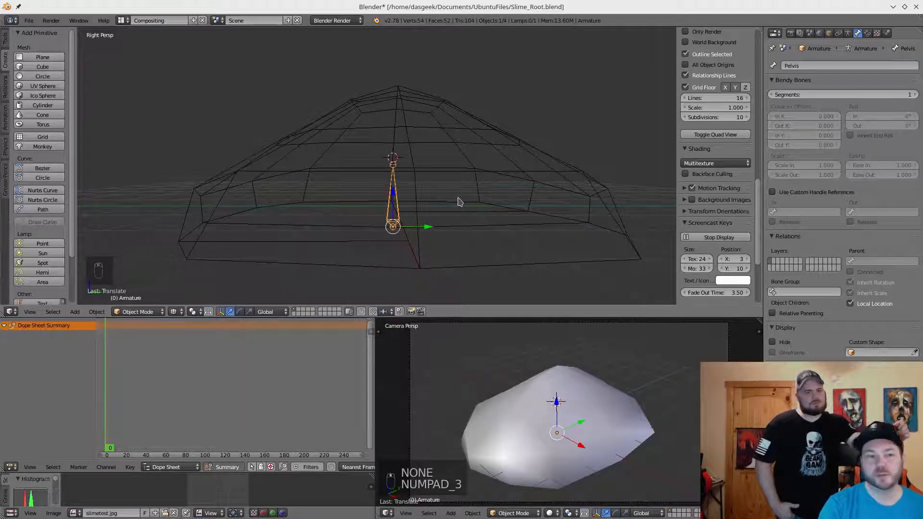
pyautogui.keyDown('shift'); pyautogui.moveTo(425, 224); pyautogui.dragTo(412, 205, button='middle'); pyautogui.keyUp('shift')
pyautogui.press('g')
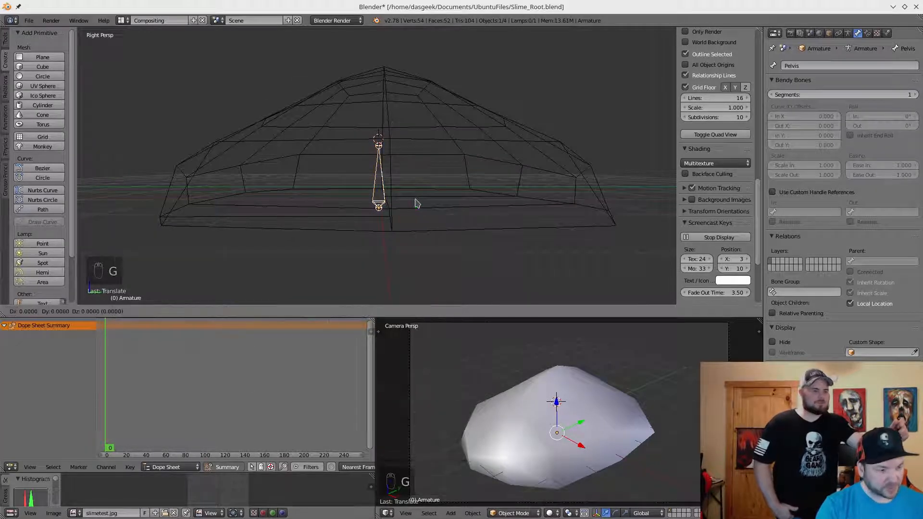
pyautogui.click(415, 203)
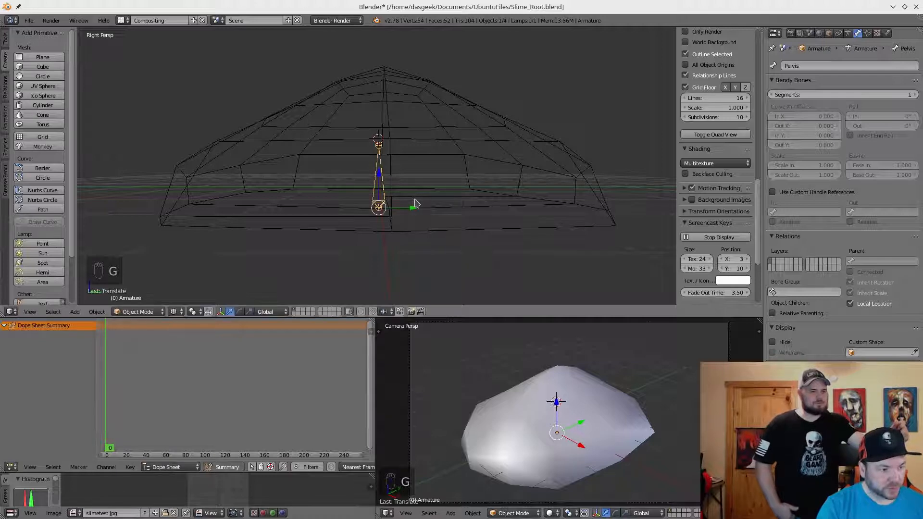
pyautogui.moveTo(416, 203)
pyautogui.mouseDown()
pyautogui.moveTo(304, 204)
pyautogui.moveTo(321, 212)
pyautogui.moveTo(417, 210)
pyautogui.mouseUp()
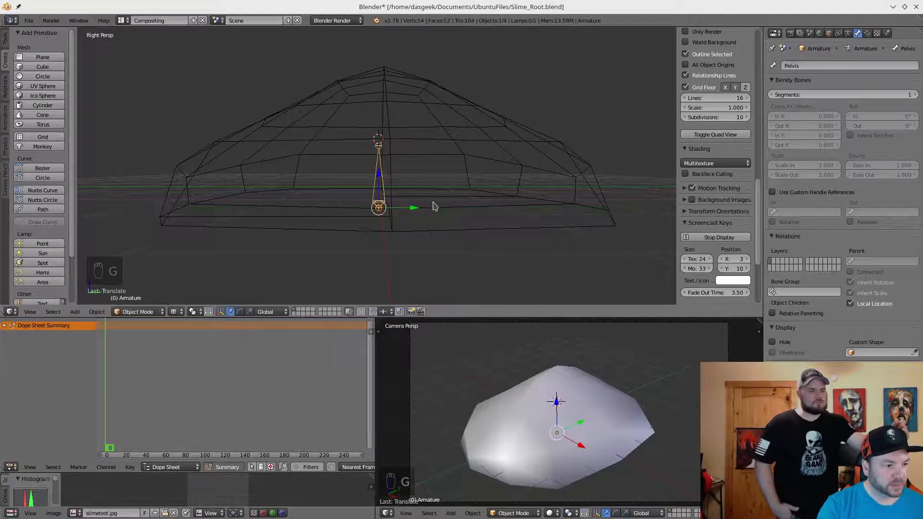
pyautogui.moveTo(413, 191); pyautogui.dragTo(404, 192, button='middle')
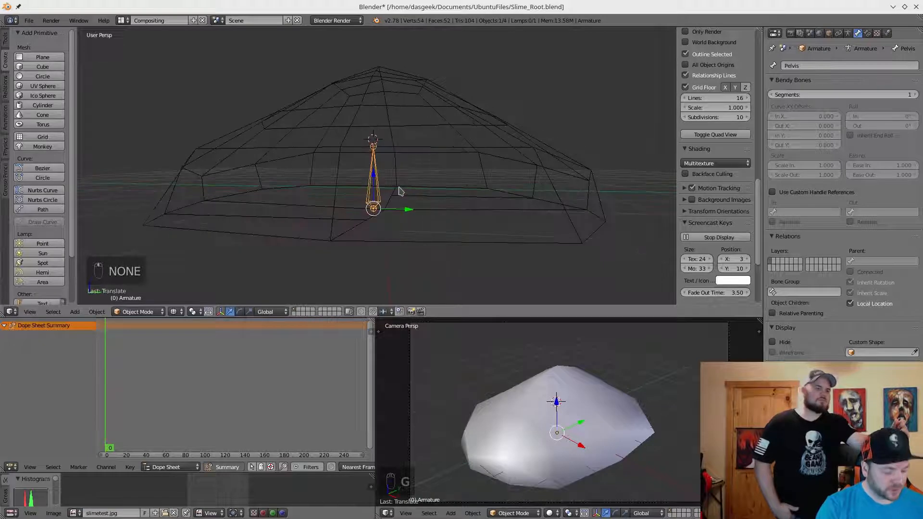
pyautogui.press('KP_3')
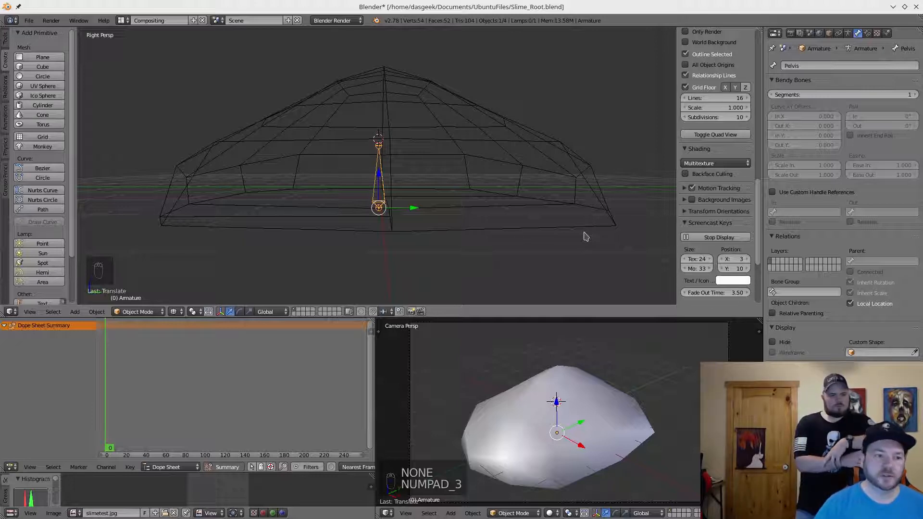
# Select the armature and switch it from Object Mode to Edit Mode.
pyautogui.rightClick(382, 154)
pyautogui.rightClick(382, 154)
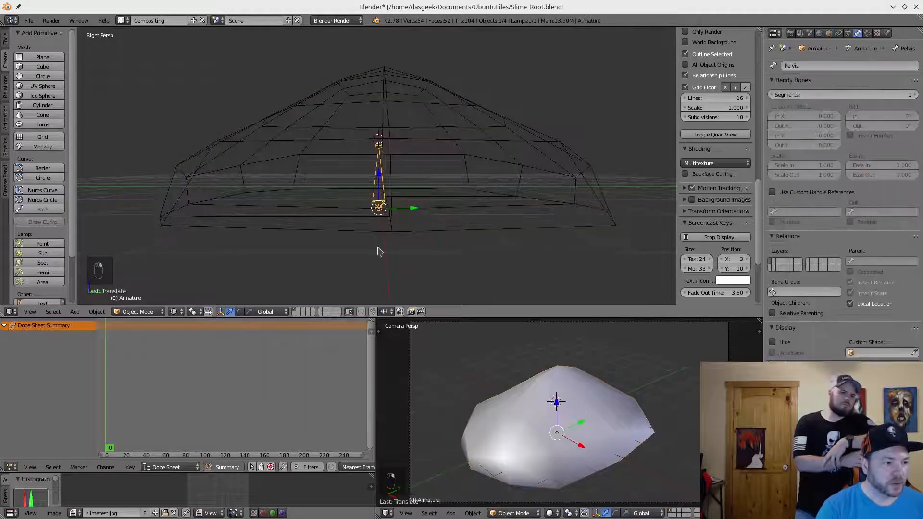
pyautogui.click(172, 312)
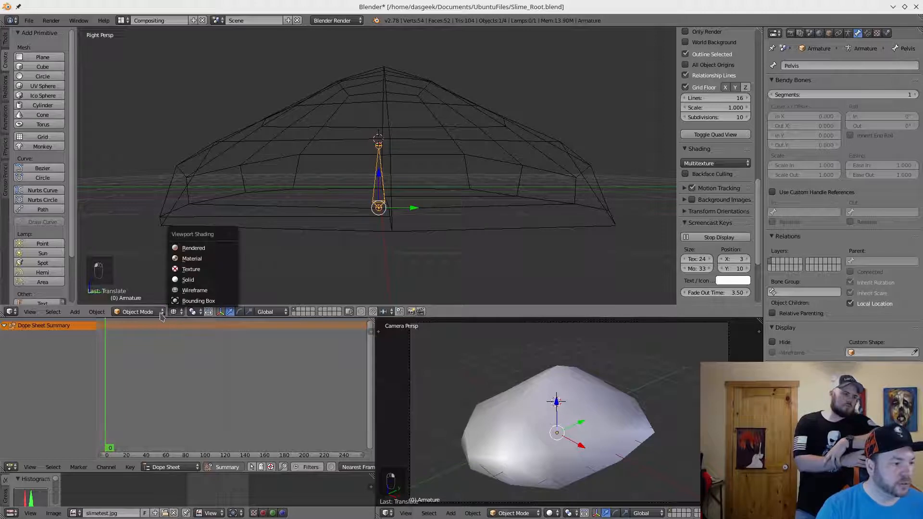
pyautogui.click(153, 312)
pyautogui.click(137, 290)
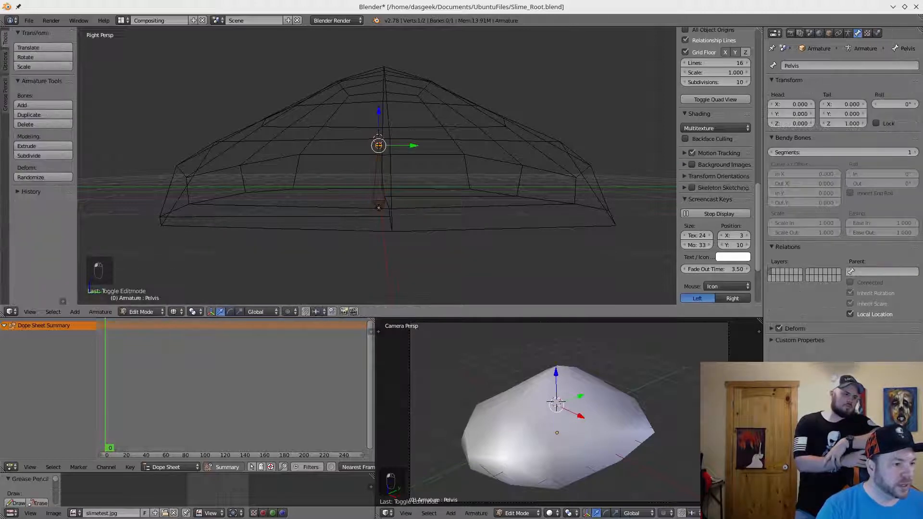
pyautogui.click(267, 144)
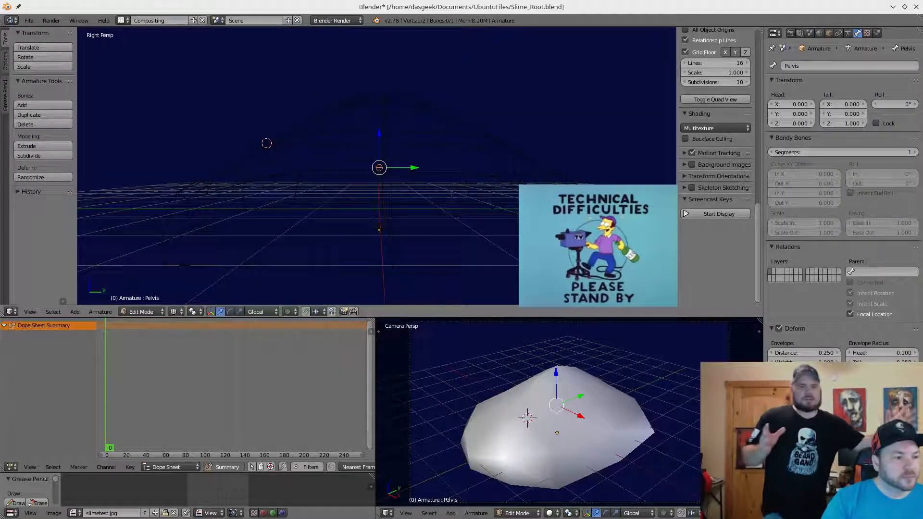
# Extrude a second bone about 0.64 units long upward from the tip of the Pelvis bone.
pyautogui.moveTo(415, 164)
pyautogui.keyDown('shift'); pyautogui.mouseDown(button='middle')
pyautogui.moveTo(431, 163)
pyautogui.moveTo(406, 163)
pyautogui.mouseUp(button='middle'); pyautogui.keyUp('shift')
pyautogui.scroll(1, 412, 165)
pyautogui.scroll(2, 412, 164)
pyautogui.scroll(-3, 414, 162)
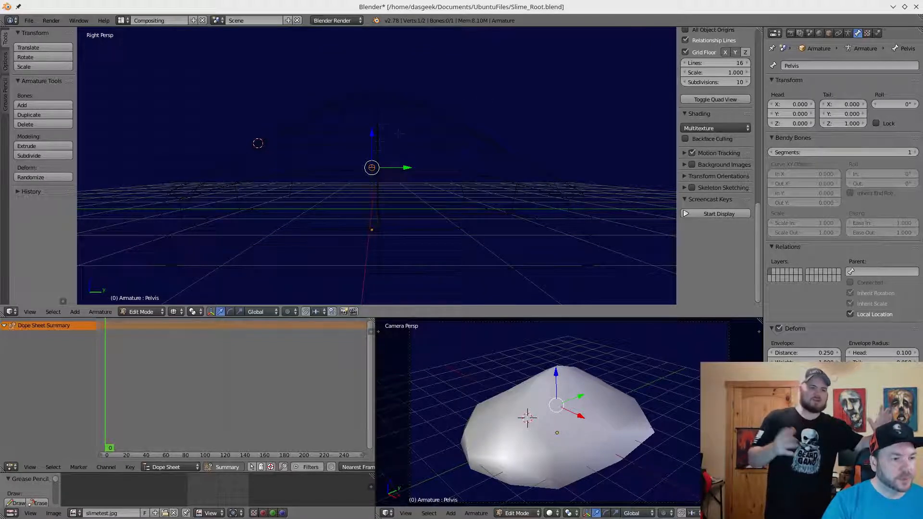
pyautogui.moveTo(394, 138)
pyautogui.keyDown('shift'); pyautogui.mouseDown(button='middle')
pyautogui.moveTo(433, 127)
pyautogui.moveTo(400, 143)
pyautogui.mouseUp(button='middle'); pyautogui.keyUp('shift')
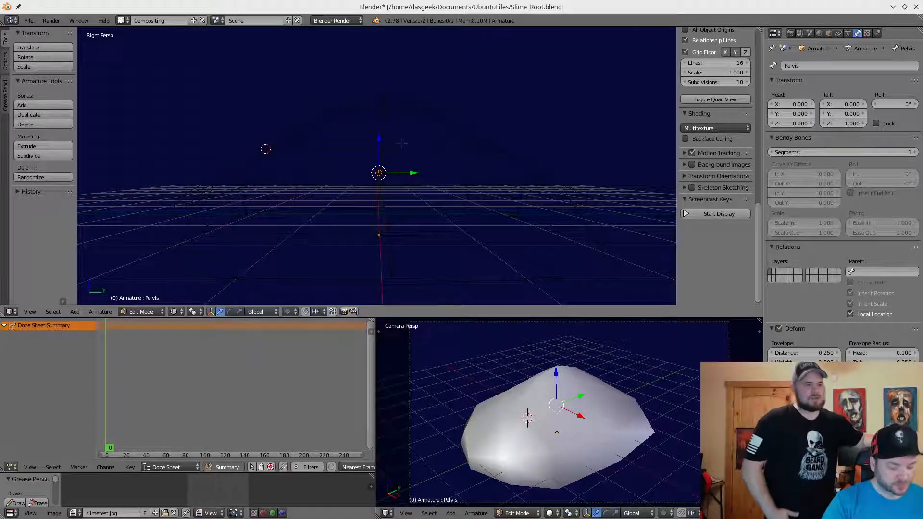
pyautogui.rightClick(379, 235)
pyautogui.scroll(2, 392, 245)
pyautogui.keyDown('shift'); pyautogui.moveTo(380, 235); pyautogui.dragTo(385, 186, button='middle'); pyautogui.keyUp('shift')
pyautogui.rightClick(393, 134)
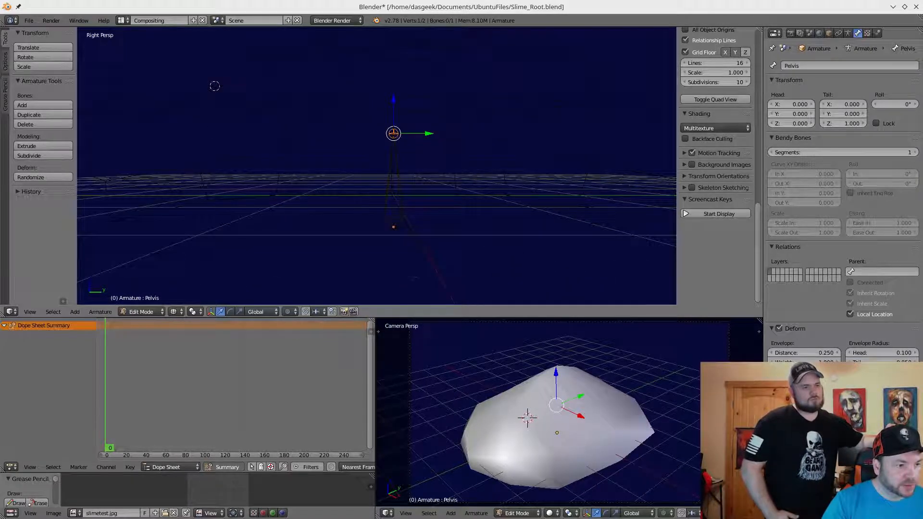
pyautogui.rightClick(393, 227)
pyautogui.rightClick(397, 135)
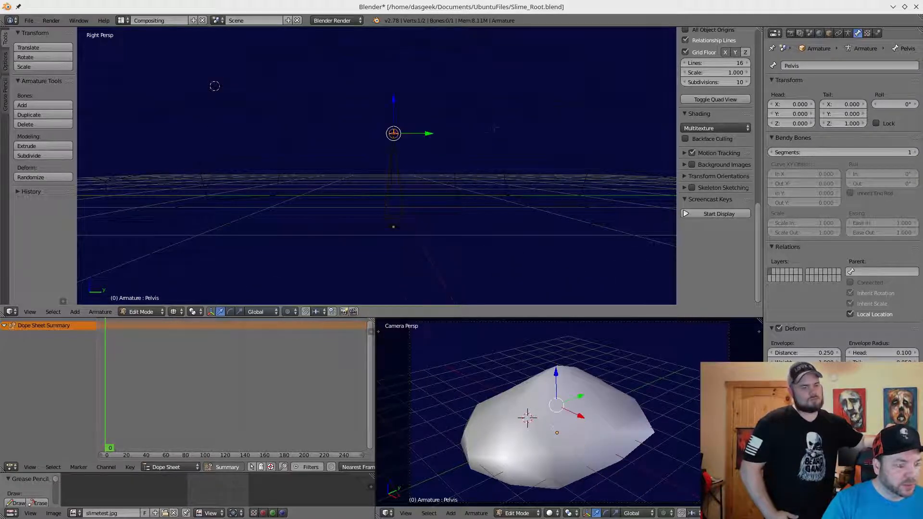
pyautogui.keyDown('shift'); pyautogui.moveTo(497, 124); pyautogui.dragTo(478, 151, button='middle'); pyautogui.keyUp('shift')
pyautogui.press('e')
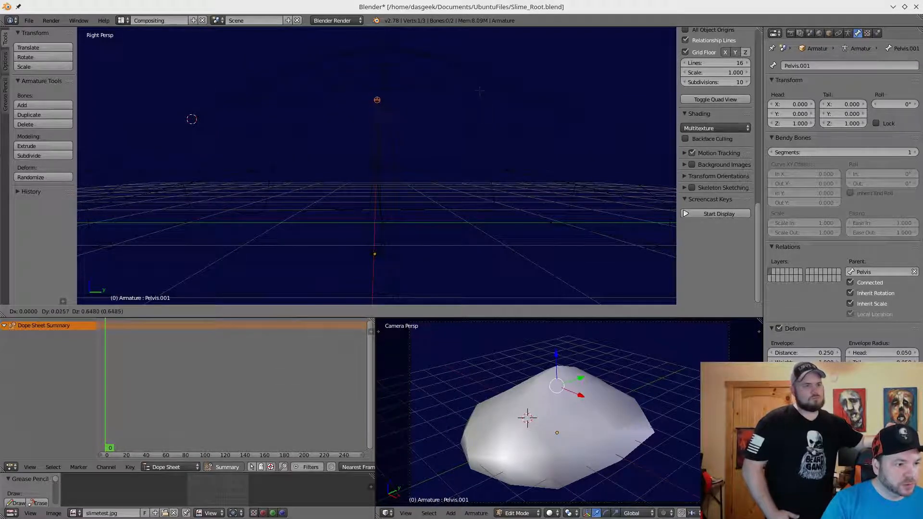
pyautogui.click(478, 91)
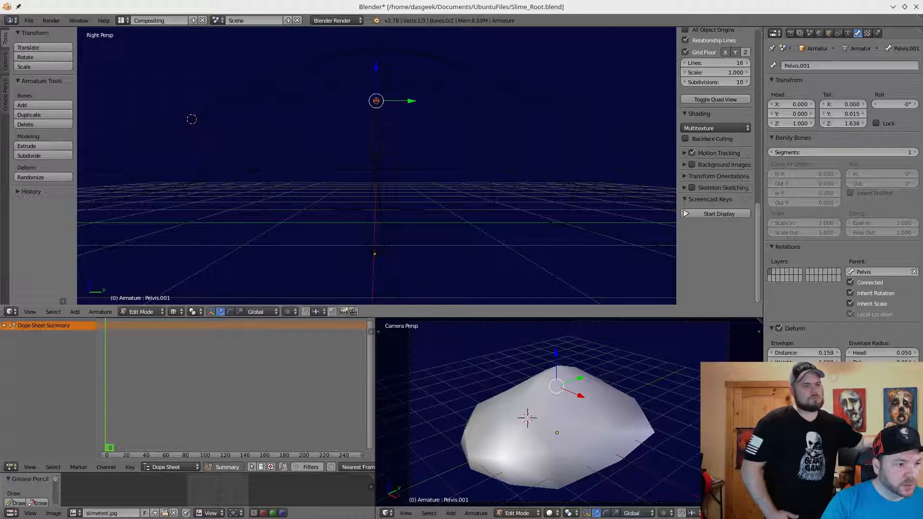
# Select the whole extruded bone above Pelvis and rename it as Back.
pyautogui.click(153, 311)
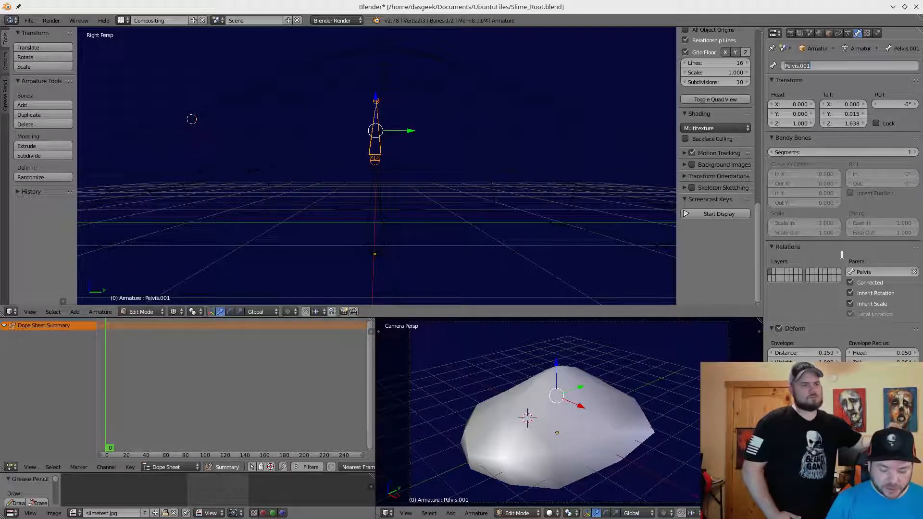
pyautogui.write('Back')
pyautogui.press('Return')
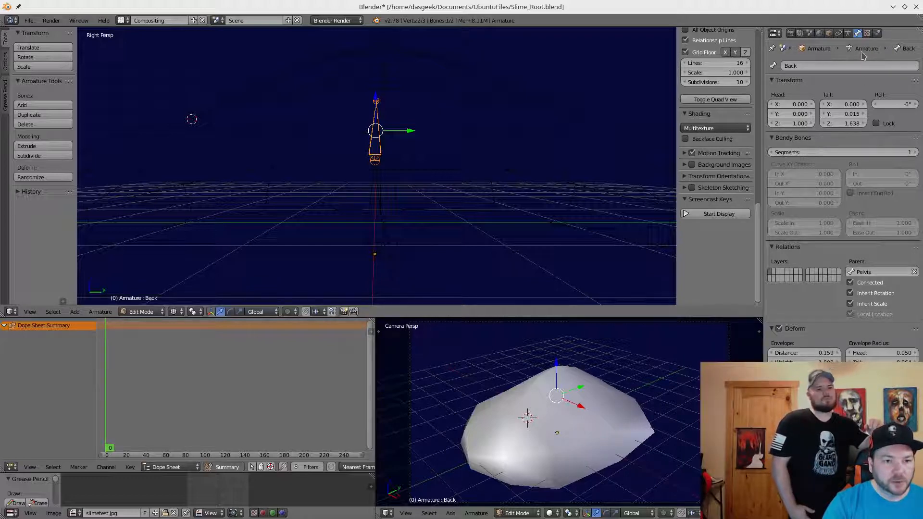
pyautogui.click(849, 34)
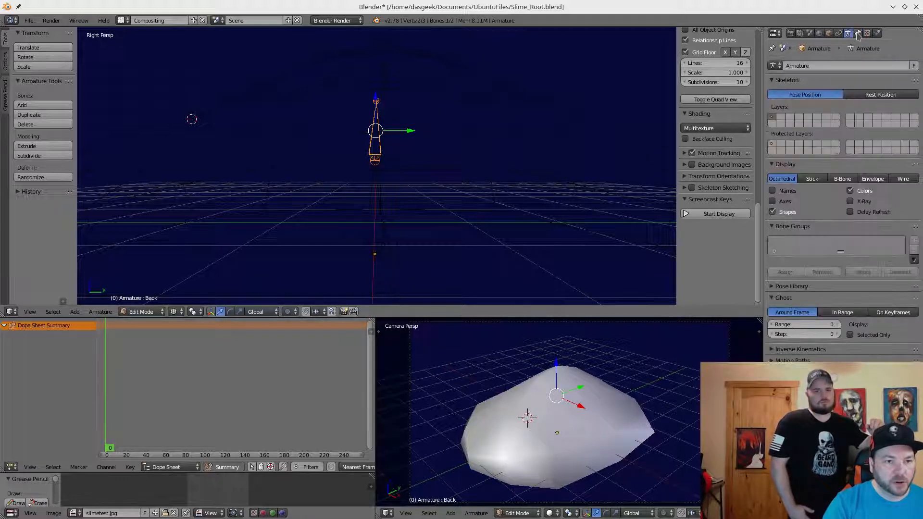
pyautogui.click(858, 33)
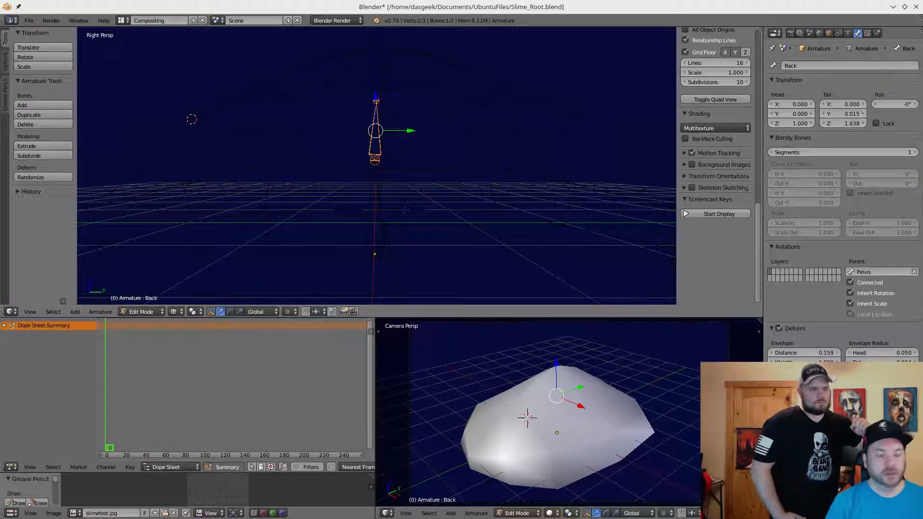
pyautogui.keyDown('shift'); pyautogui.moveTo(376, 166); pyautogui.dragTo(389, 151, button='middle'); pyautogui.keyUp('shift')
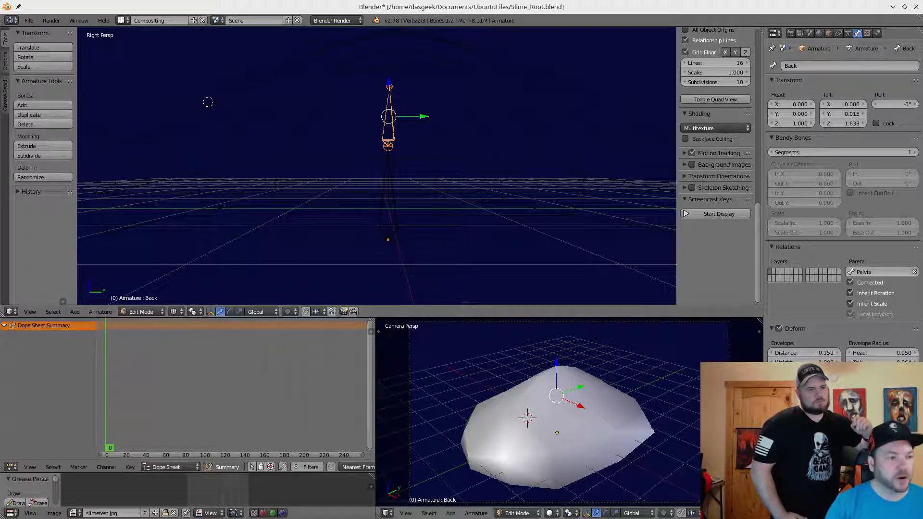
# Move the tip of the Back bone outward to about Y 0.699, Z 1.010.
pyautogui.moveTo(390, 172)
pyautogui.keyDown('shift'); pyautogui.mouseDown(button='middle')
pyautogui.moveTo(420, 161)
pyautogui.moveTo(418, 182)
pyautogui.moveTo(388, 178)
pyautogui.mouseUp(button='middle'); pyautogui.keyUp('shift')
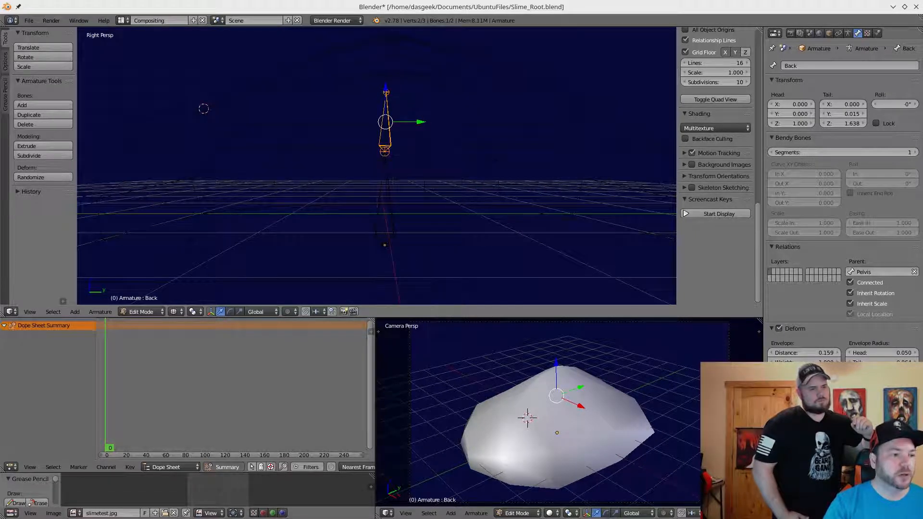
pyautogui.rightClick(386, 192)
pyautogui.rightClick(385, 124)
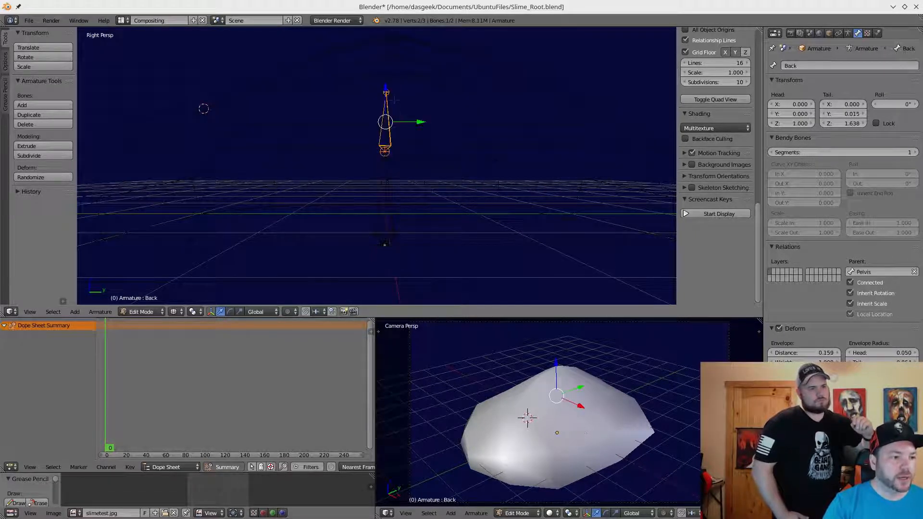
pyautogui.rightClick(386, 92)
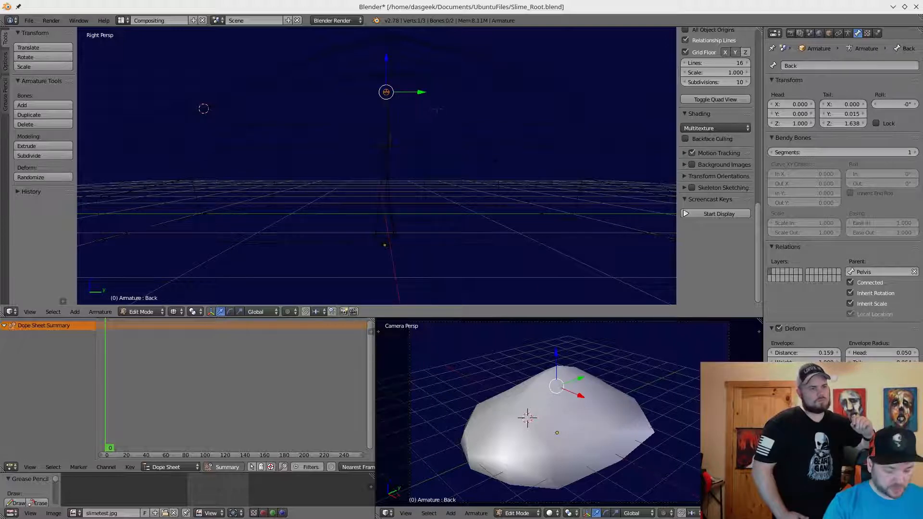
pyautogui.press('g')
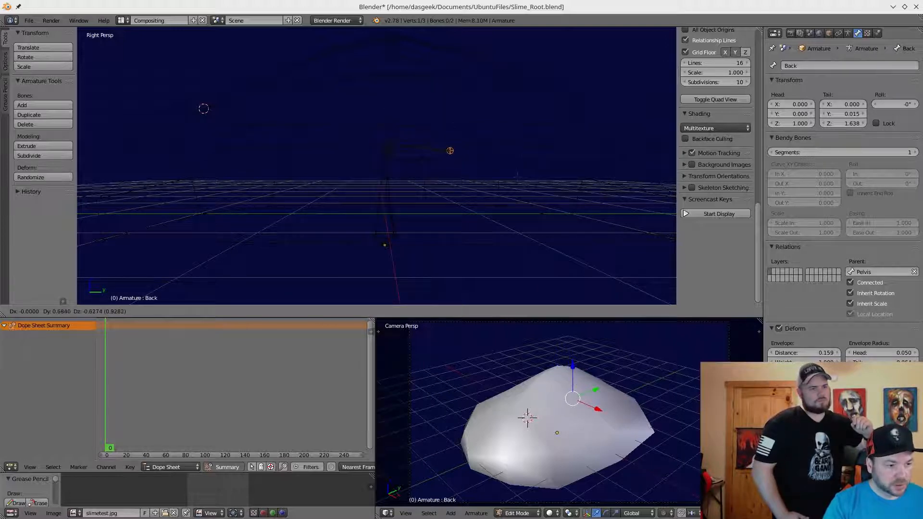
pyautogui.click(517, 176)
# Move the whole Pelvis bone along negative Y, placing its base at about Y -1.826, Z 0.082.
pyautogui.keyDown('shift'); pyautogui.moveTo(517, 177); pyautogui.dragTo(552, 164, button='middle'); pyautogui.keyUp('shift')
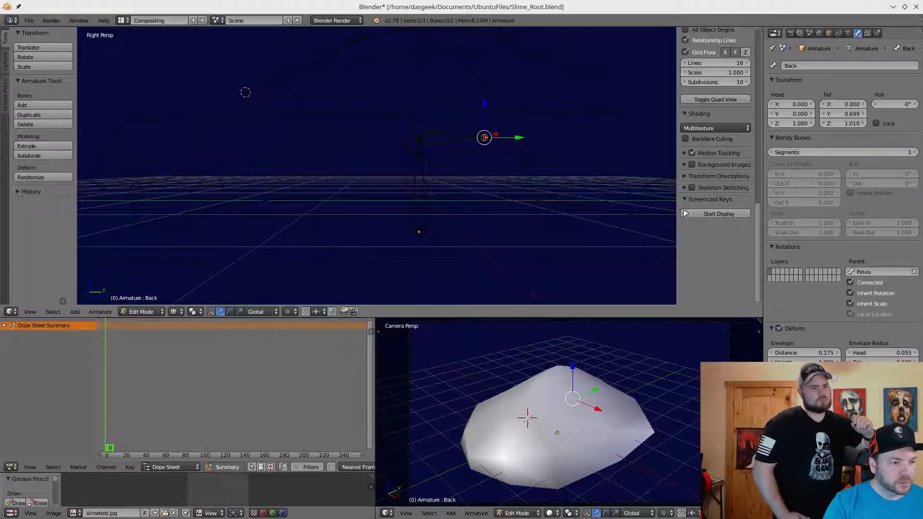
pyautogui.rightClick(423, 195)
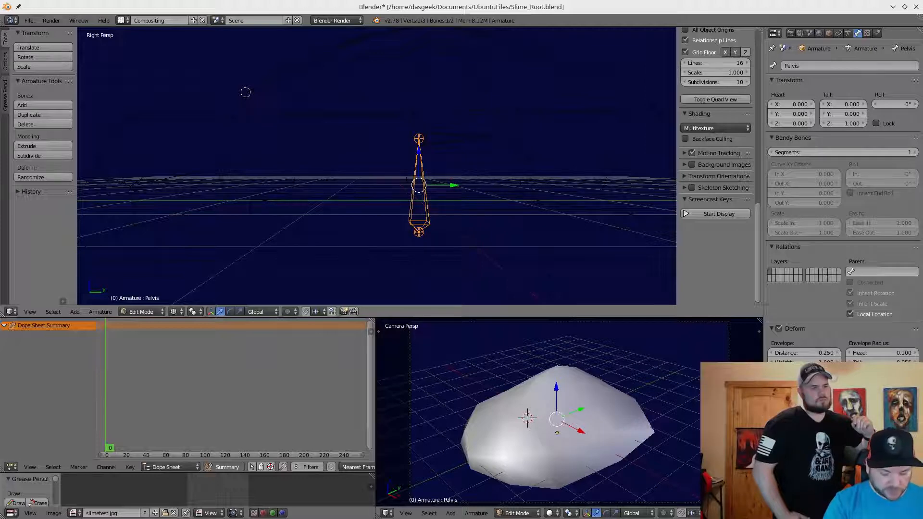
pyautogui.press('g')
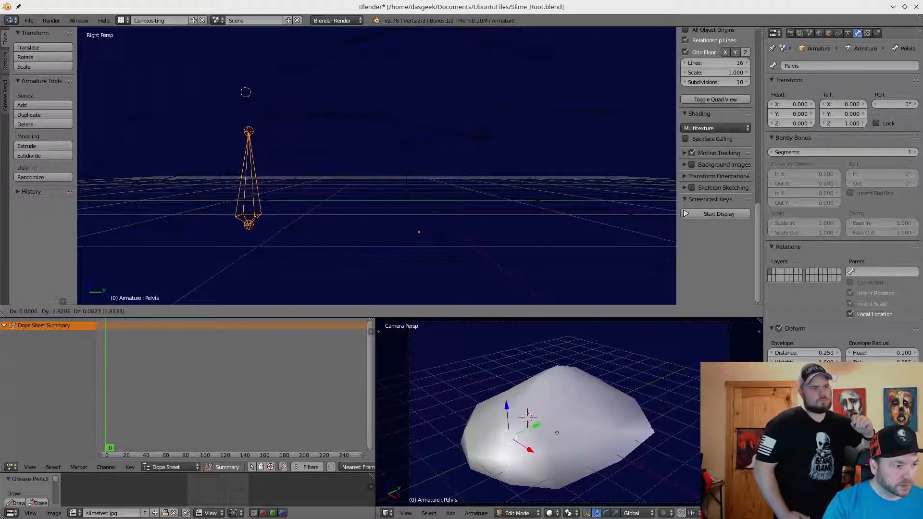
pyautogui.click(245, 93)
# Reposition the tip of the Back bone to about Y 0.005, Z 1.062.
pyautogui.rightClick(484, 136)
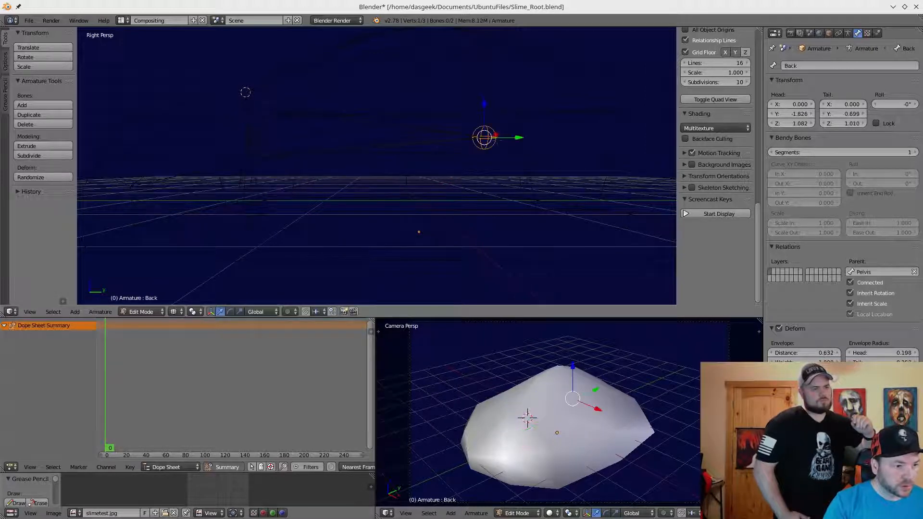
pyautogui.press('g')
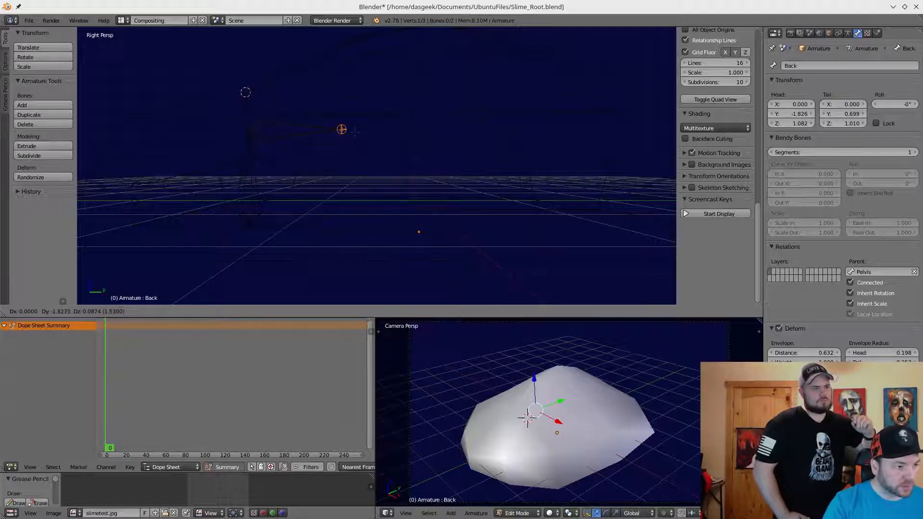
pyautogui.click(355, 132)
pyautogui.rightClick(250, 176)
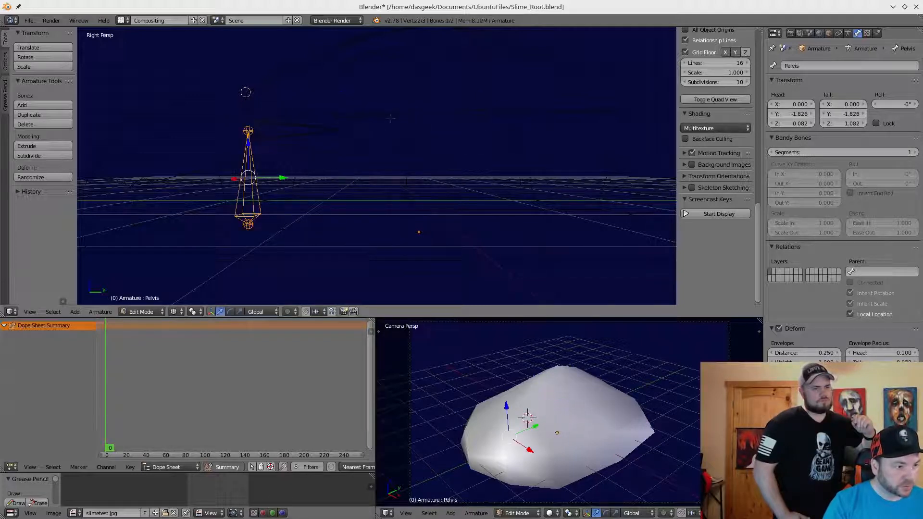
pyautogui.rightClick(342, 130)
pyautogui.press('g')
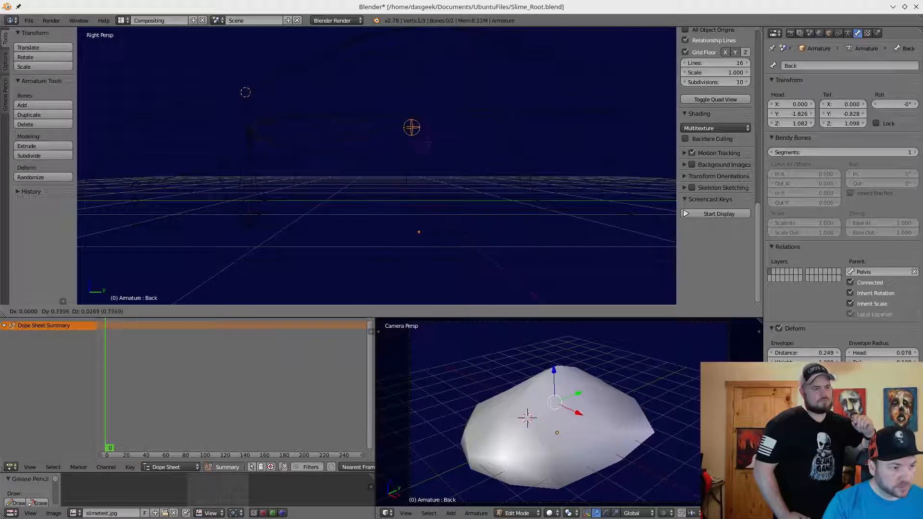
pyautogui.click(432, 143)
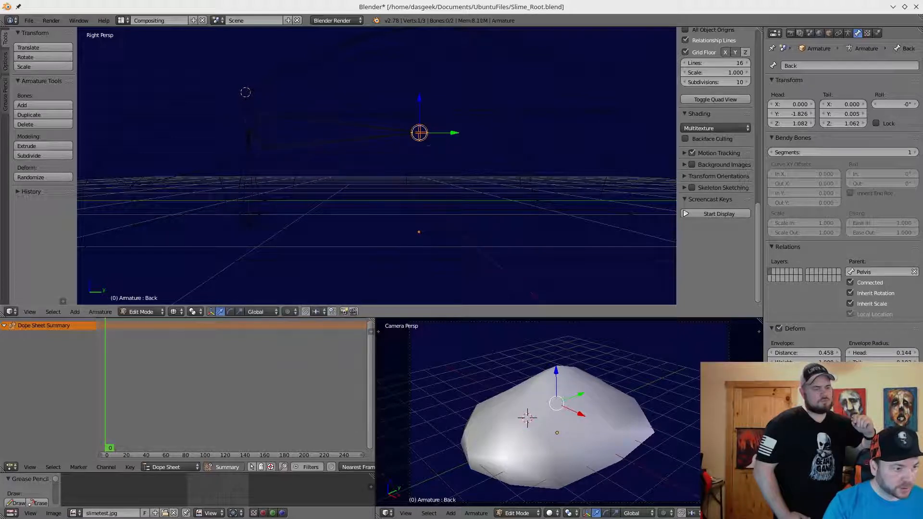
# Move the Pelvis bone's tip to about Y -0.874, Z 0.995 and shift its base joint inward beneath that tip.
pyautogui.rightClick(247, 130)
pyautogui.press('g')
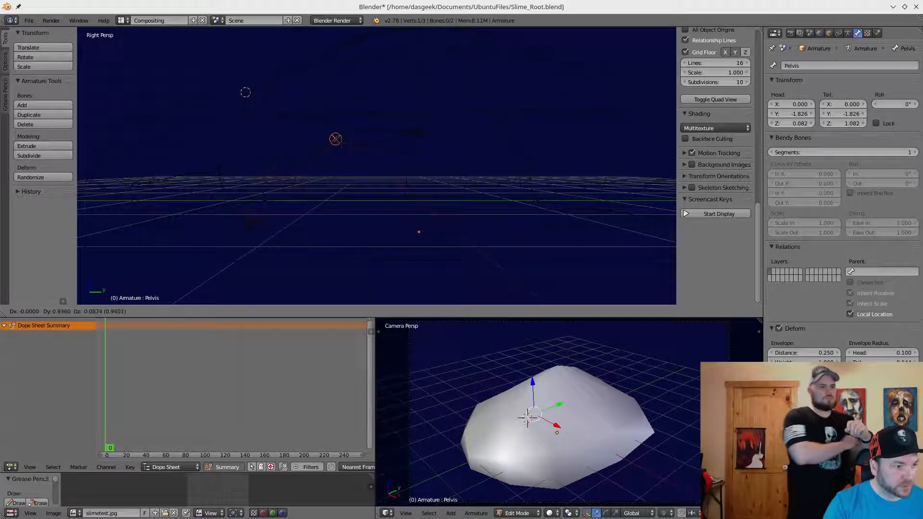
pyautogui.click(333, 161)
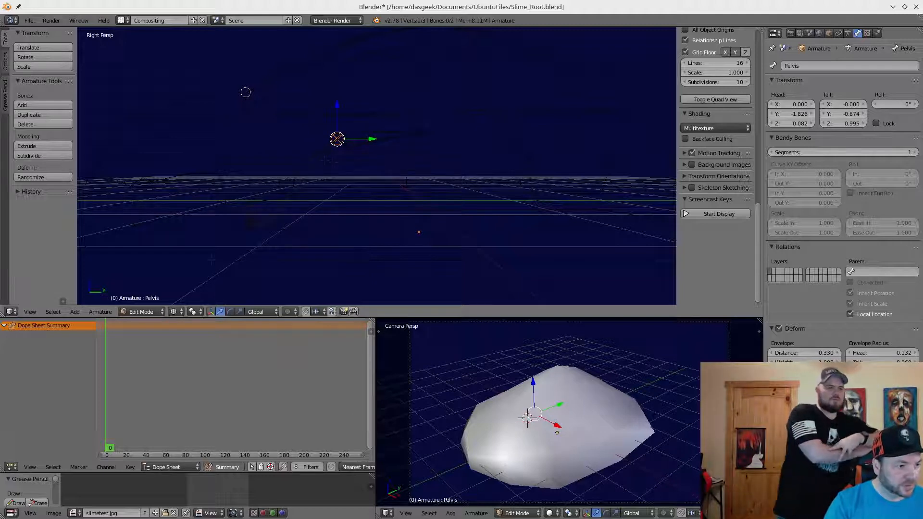
pyautogui.hotkey('ctrl', 'z')
pyautogui.press('g')
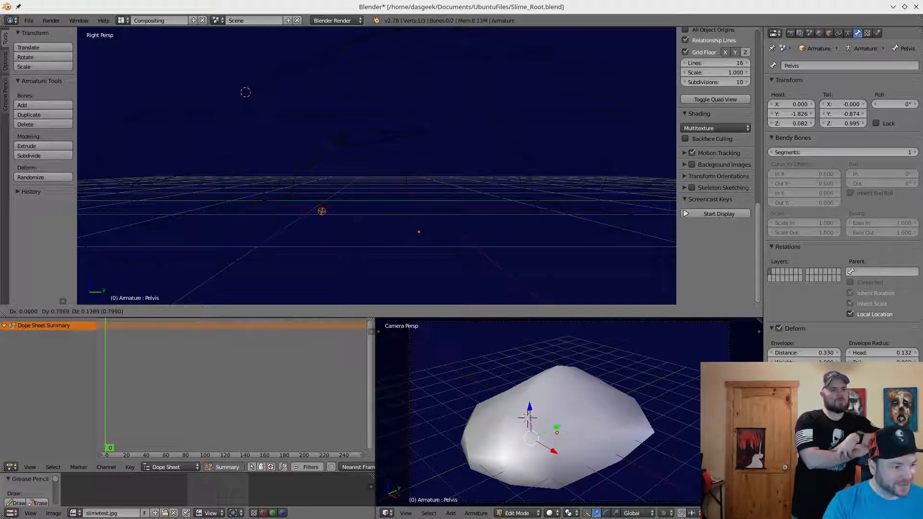
pyautogui.click(438, 146)
# Raise the tip of the Back bone to about Y -0.057, Z 1.617.
pyautogui.keyDown('shift'); pyautogui.moveTo(245, 92); pyautogui.dragTo(186, 107, button='middle'); pyautogui.keyUp('shift')
pyautogui.rightClick(375, 149)
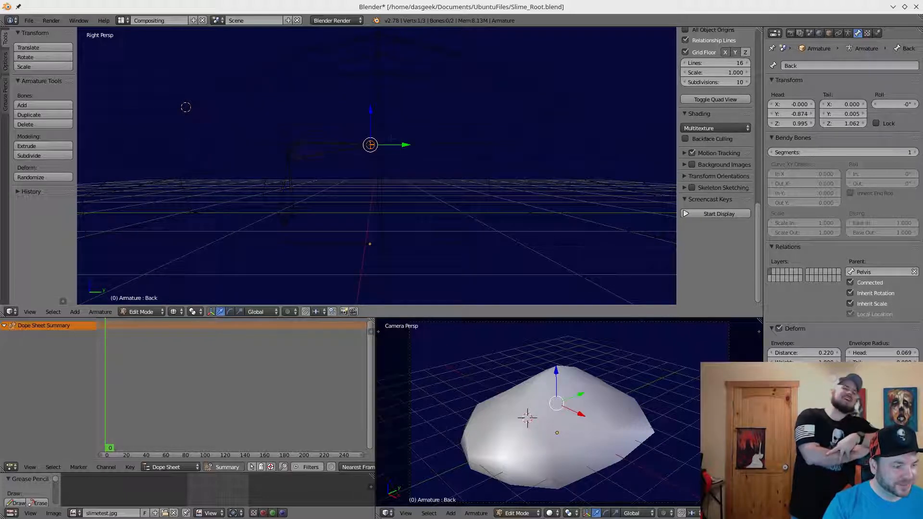
pyautogui.press('g')
pyautogui.click(381, 93)
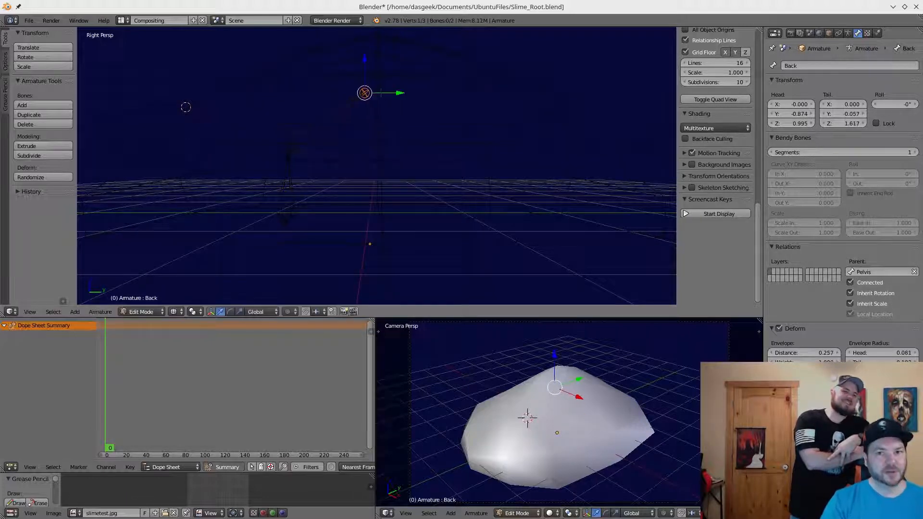
# Extrude a third bone from the tip of Back, ending at about Y 1.317, Z 1.216.
pyautogui.keyDown('shift'); pyautogui.moveTo(186, 107); pyautogui.dragTo(183, 136, button='middle'); pyautogui.keyUp('shift')
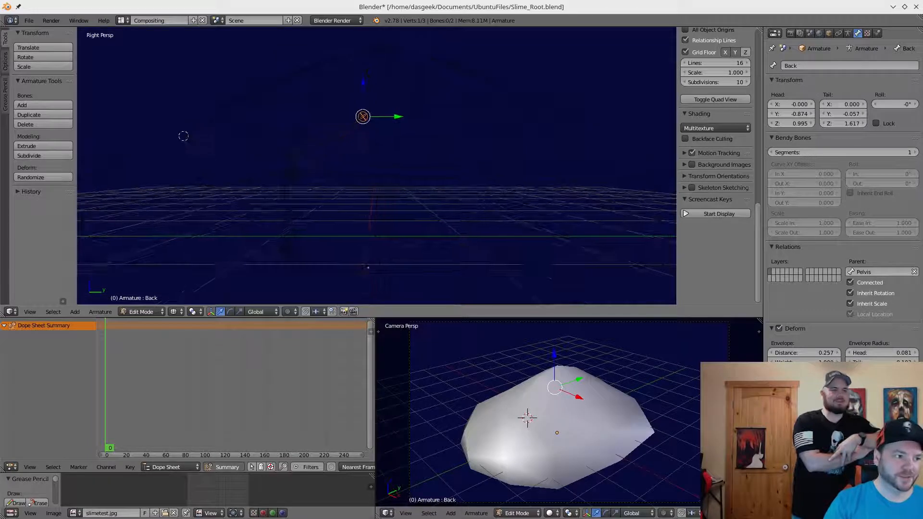
pyautogui.press('e')
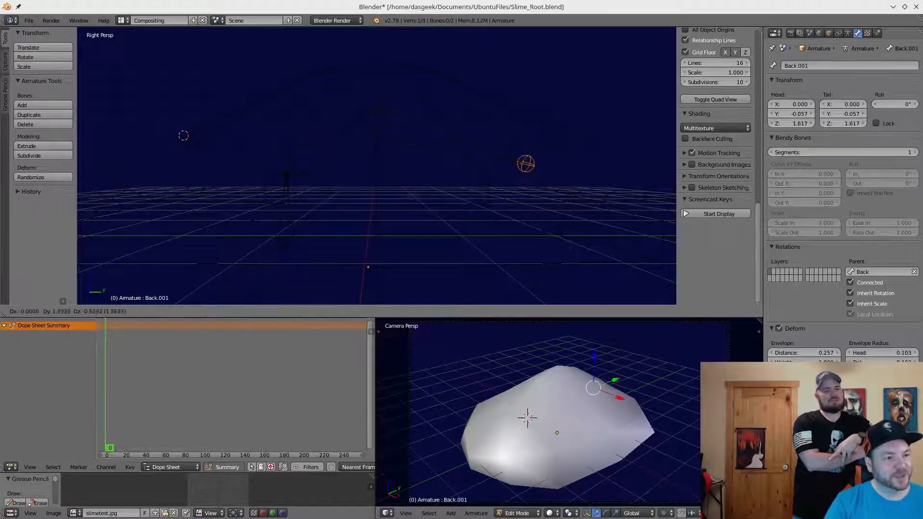
pyautogui.press('Return')
# Select the whole bone extruded from Back and try to rename it as Neck.
pyautogui.rightClick(432, 137)
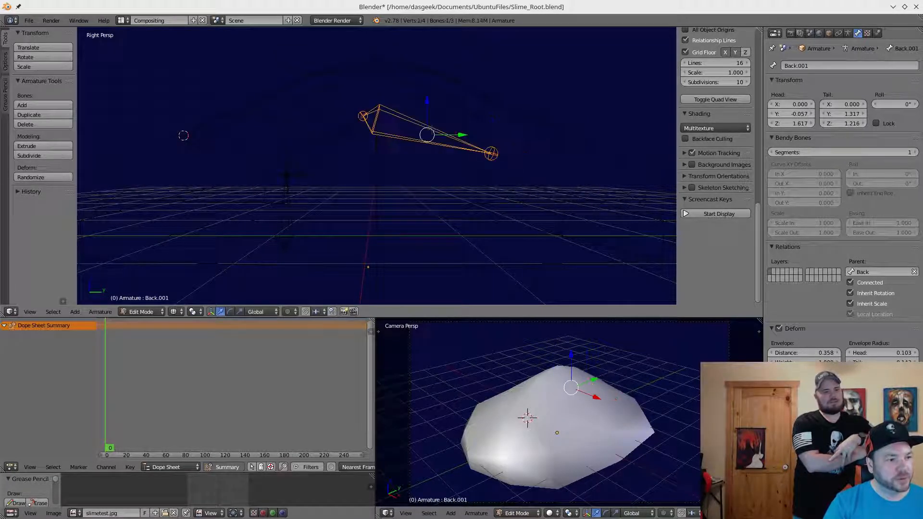
pyautogui.click(798, 66)
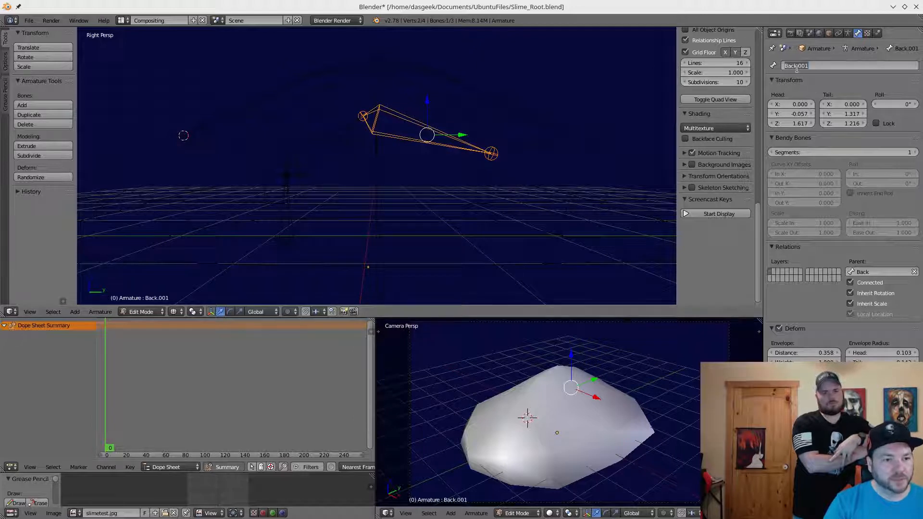
pyautogui.write('Neck')
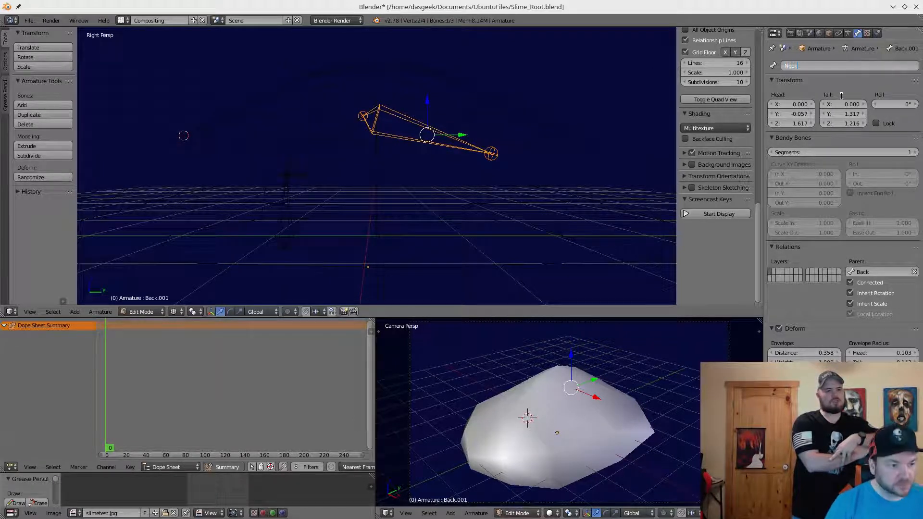
pyautogui.press('Escape')
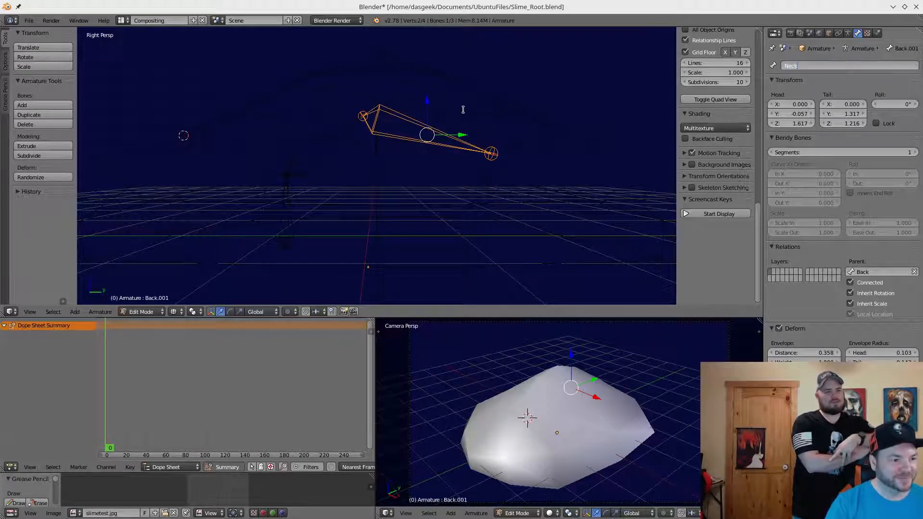
pyautogui.keyDown('shift'); pyautogui.moveTo(184, 135); pyautogui.dragTo(147, 105, button='middle'); pyautogui.keyUp('shift')
pyautogui.hotkey('ctrl', 'z')
# Extrude a fourth bone from the third bone's tip to about Y 2.134, Z 0.753 and name it Head.
pyautogui.press('e')
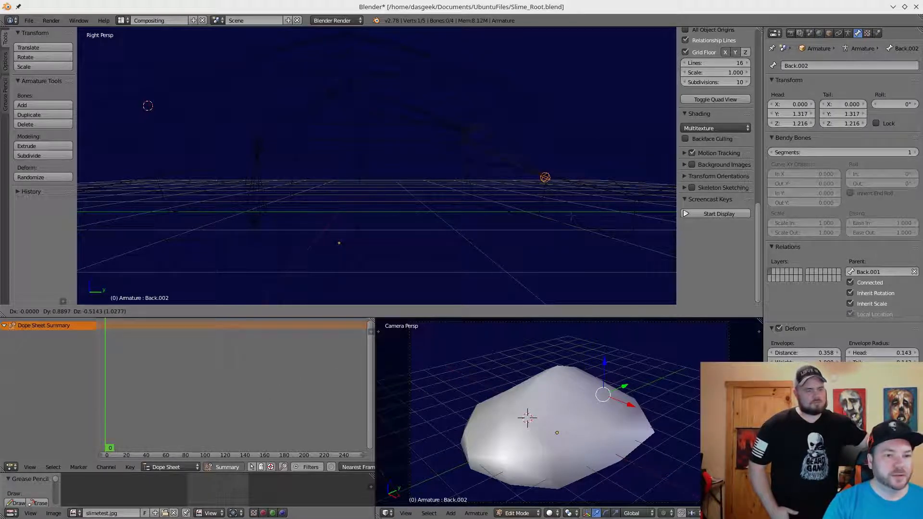
pyautogui.click(538, 172)
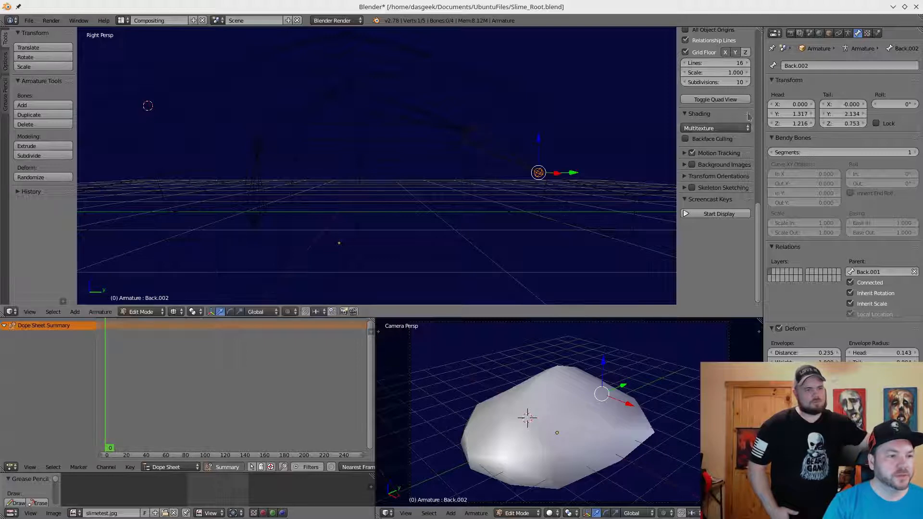
pyautogui.click(805, 66)
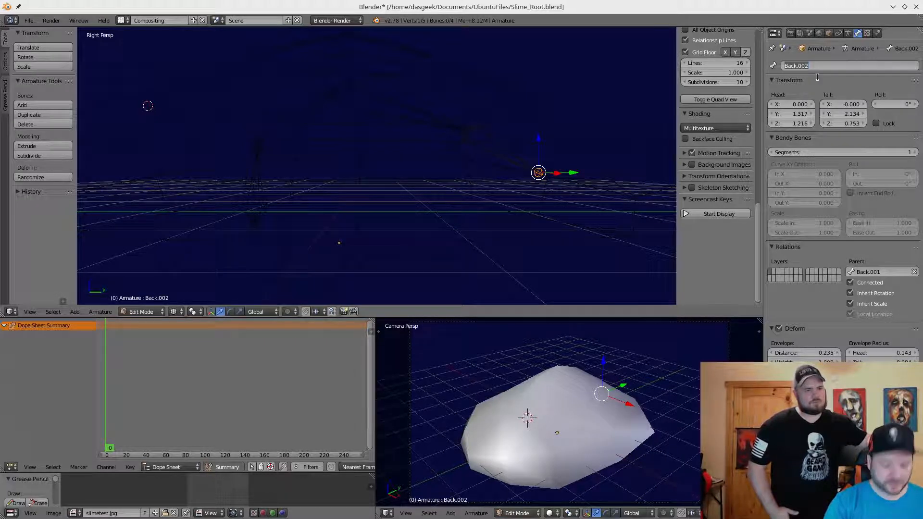
pyautogui.write('Head')
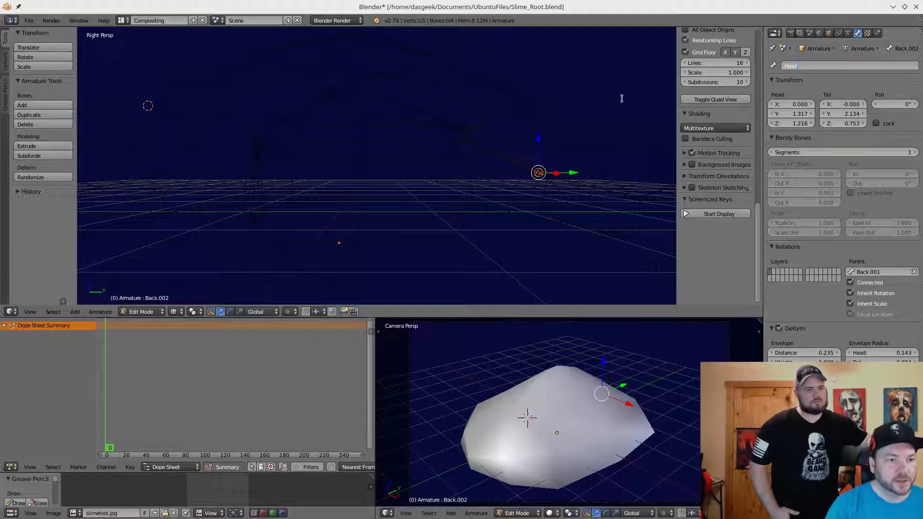
pyautogui.press('Return')
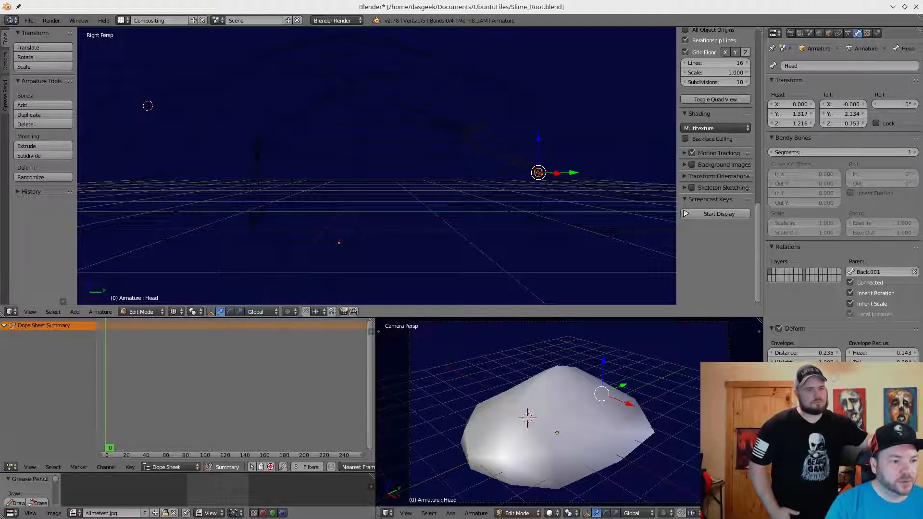
# Extrude a fifth bone from the tip of Head, ending at about Y 2.870, Z 0.727.
pyautogui.scroll(-3, 376, 165)
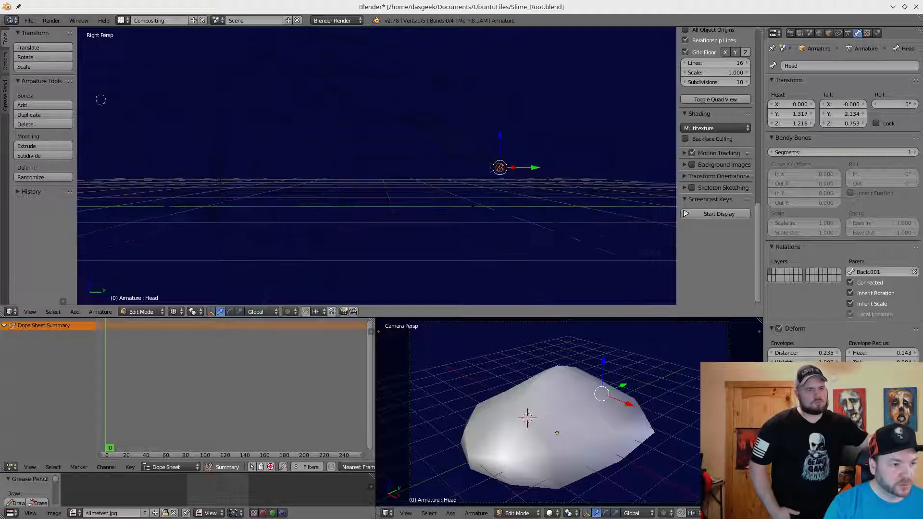
pyautogui.press('e')
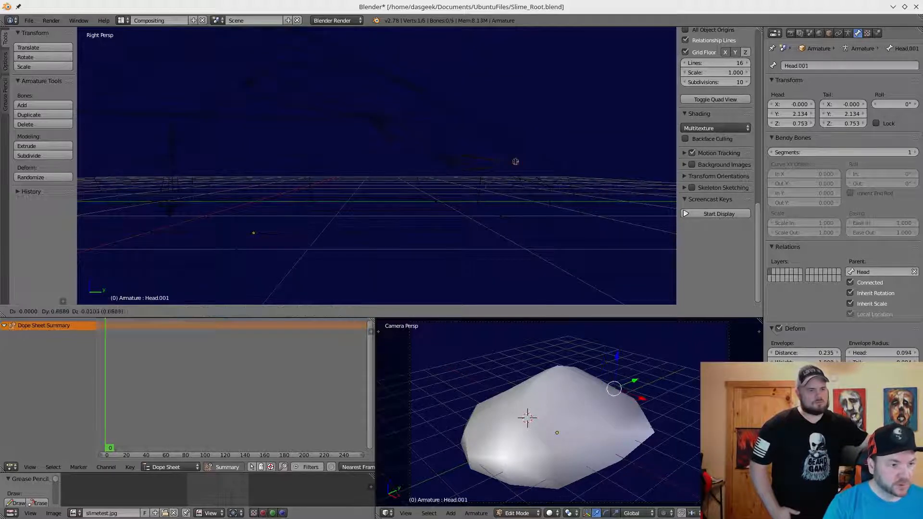
pyautogui.click(526, 165)
pyautogui.keyDown('shift'); pyautogui.moveTo(525, 164); pyautogui.dragTo(426, 177, button='middle'); pyautogui.keyUp('shift')
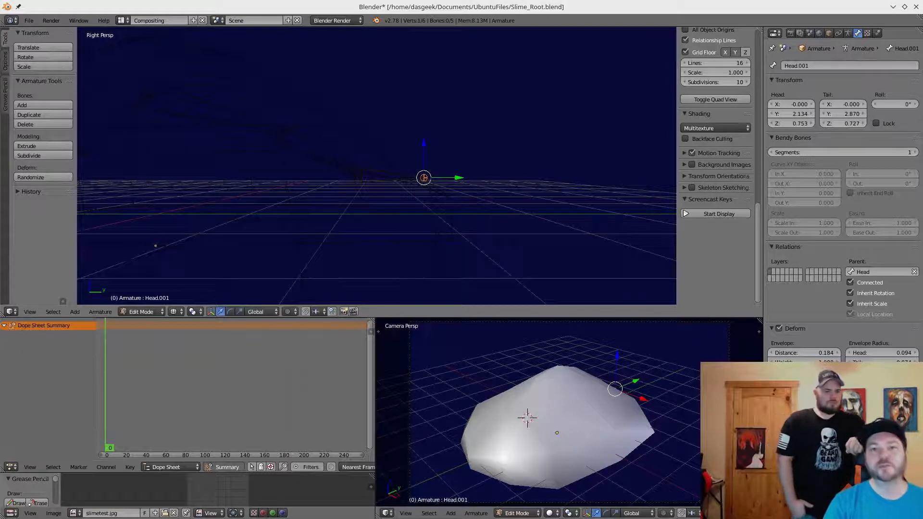
# Select the whole bone extruded from Head and rename it as Mount0.
pyautogui.rightClick(402, 173)
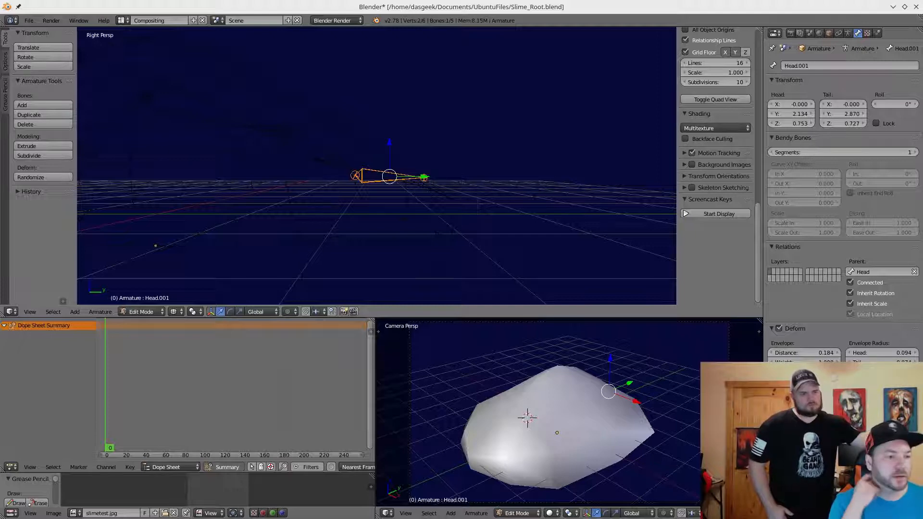
pyautogui.click(822, 65)
pyautogui.write('M')
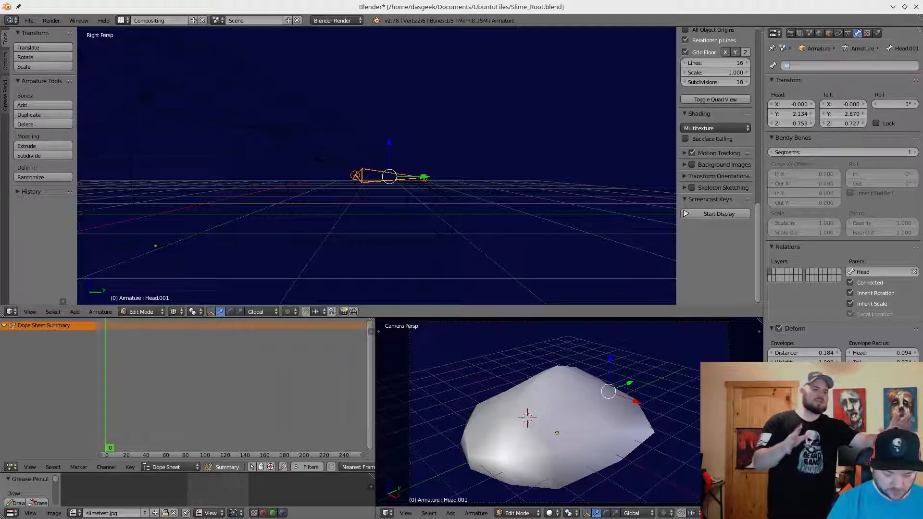
pyautogui.write('ount0')
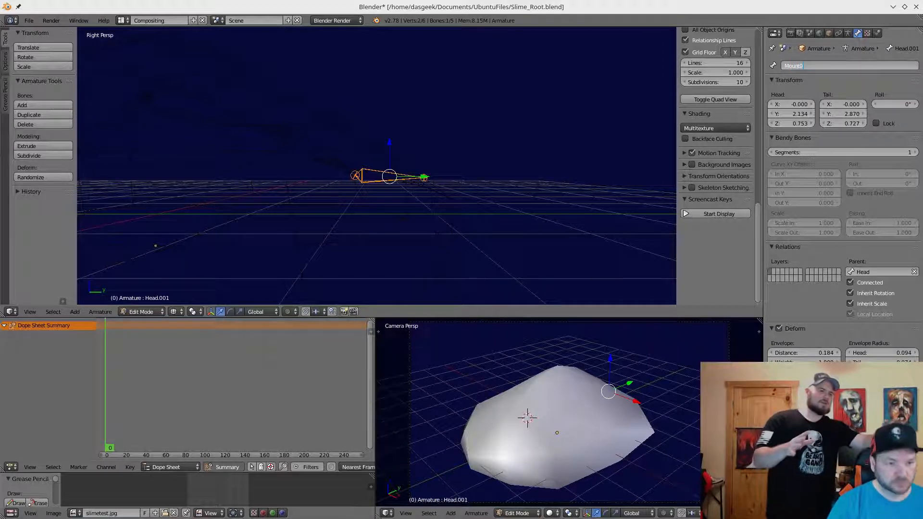
pyautogui.press('Return')
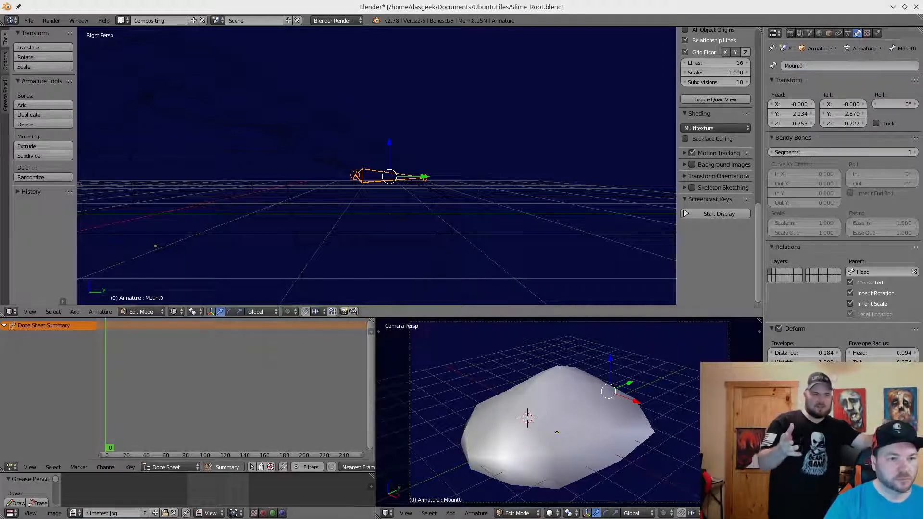
# In top view, move the tail joint of the Pelvis bone to about X 0.124, Y -0.959.
pyautogui.keyDown('shift'); pyautogui.moveTo(389, 177); pyautogui.dragTo(457, 173, button='middle'); pyautogui.keyUp('shift')
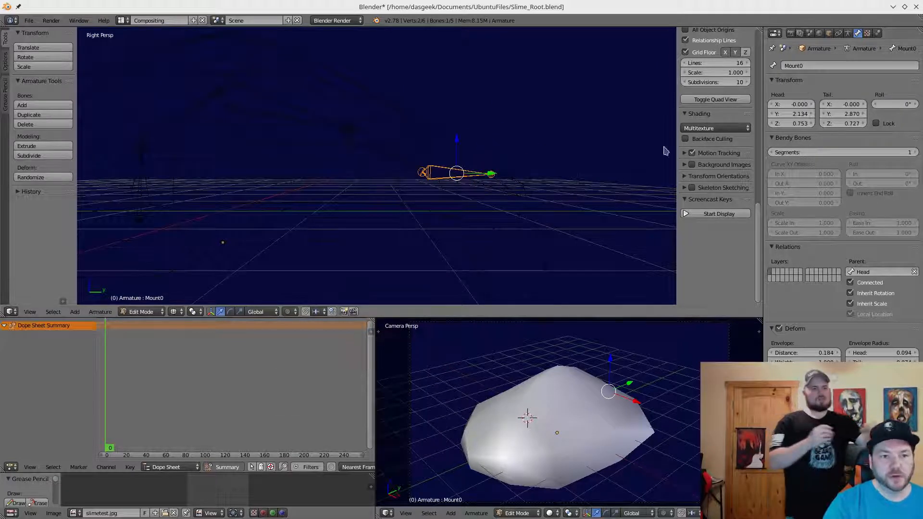
pyautogui.keyDown('shift'); pyautogui.moveTo(292, 151); pyautogui.dragTo(490, 152, button='middle'); pyautogui.keyUp('shift')
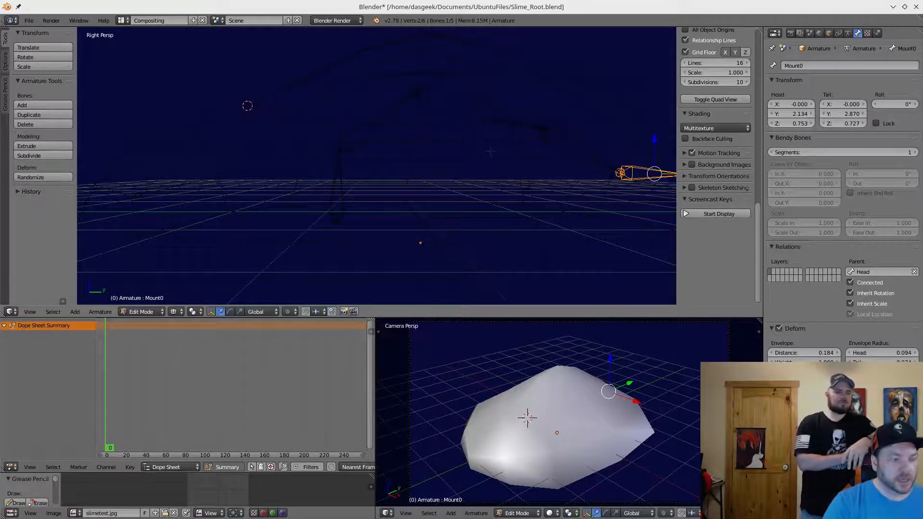
pyautogui.press('KP_7')
pyautogui.moveTo(490, 152); pyautogui.dragTo(534, 149, button='middle')
pyautogui.moveTo(519, 201); pyautogui.dragTo(426, 301, button='middle')
pyautogui.press('KP_7')
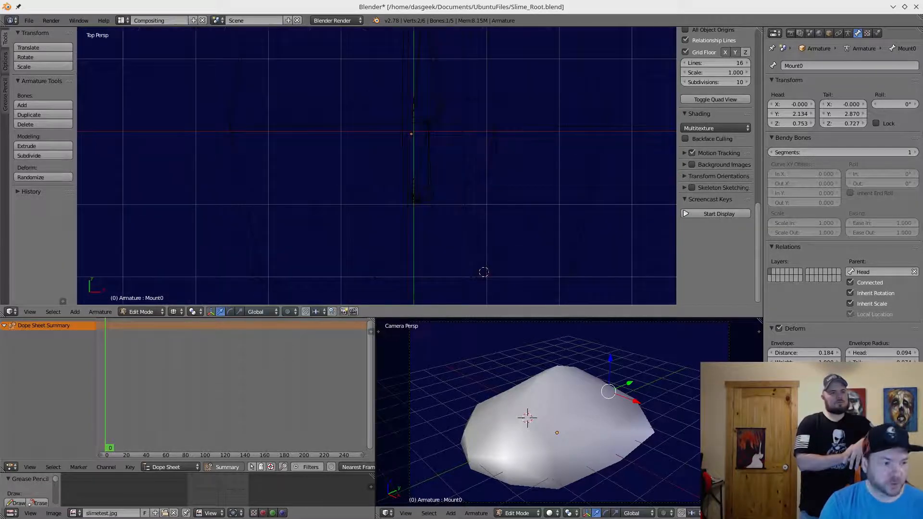
pyautogui.keyDown('shift'); pyautogui.moveTo(438, 174); pyautogui.dragTo(472, 251, button='middle'); pyautogui.keyUp('shift')
pyautogui.rightClick(479, 208)
pyautogui.keyDown('shift'); pyautogui.moveTo(479, 208); pyautogui.dragTo(482, 88, button='middle'); pyautogui.keyUp('shift')
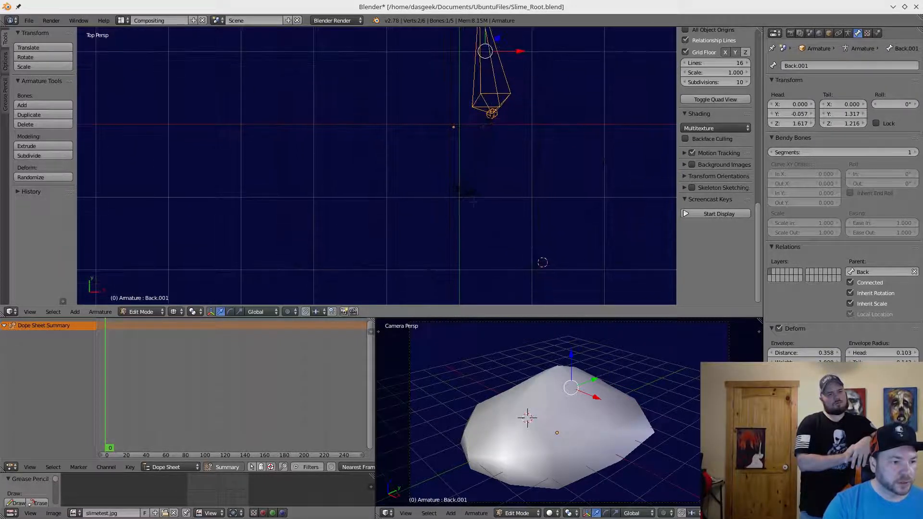
pyautogui.rightClick(473, 200)
pyautogui.keyDown('shift'); pyautogui.moveTo(480, 251); pyautogui.dragTo(482, 217, button='middle'); pyautogui.keyUp('shift')
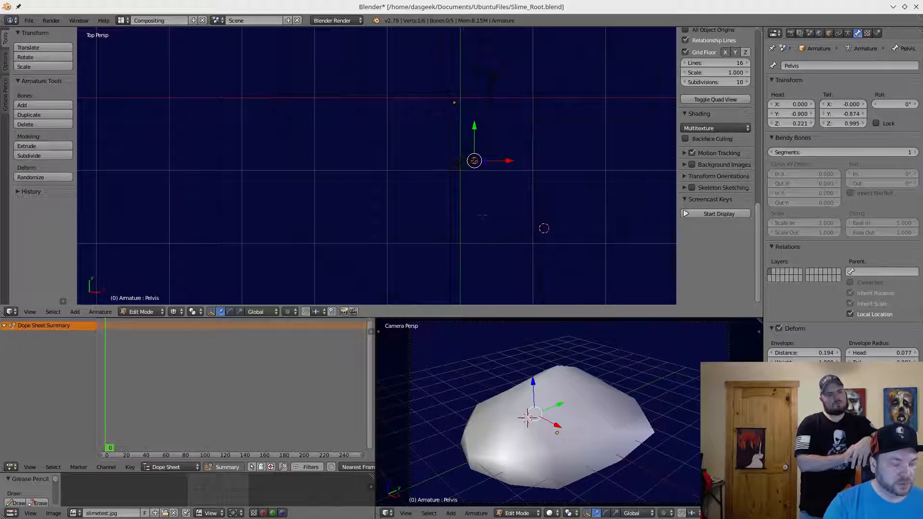
pyautogui.press('g')
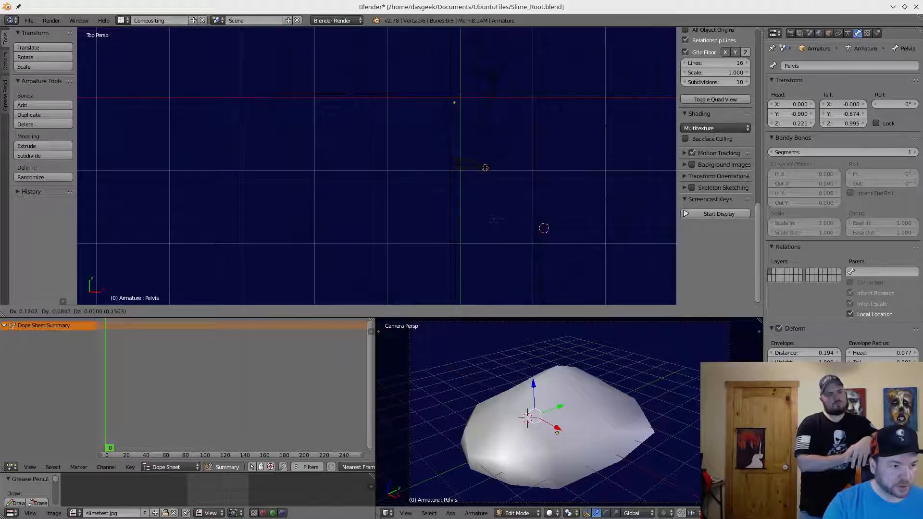
pyautogui.click(490, 218)
# Move the Pelvis bone's head joint to about X 0.346, Y -0.941 and Back's tail joint to about X -0.090, Y -0.038.
pyautogui.rightClick(459, 164)
pyautogui.press('g')
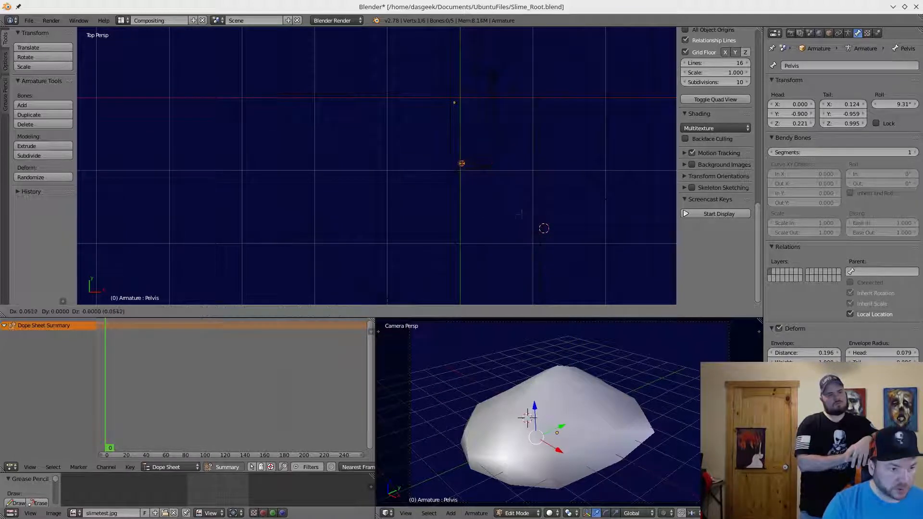
pyautogui.click(542, 217)
pyautogui.keyDown('shift'); pyautogui.moveTo(543, 218); pyautogui.dragTo(543, 329, button='middle'); pyautogui.keyUp('shift')
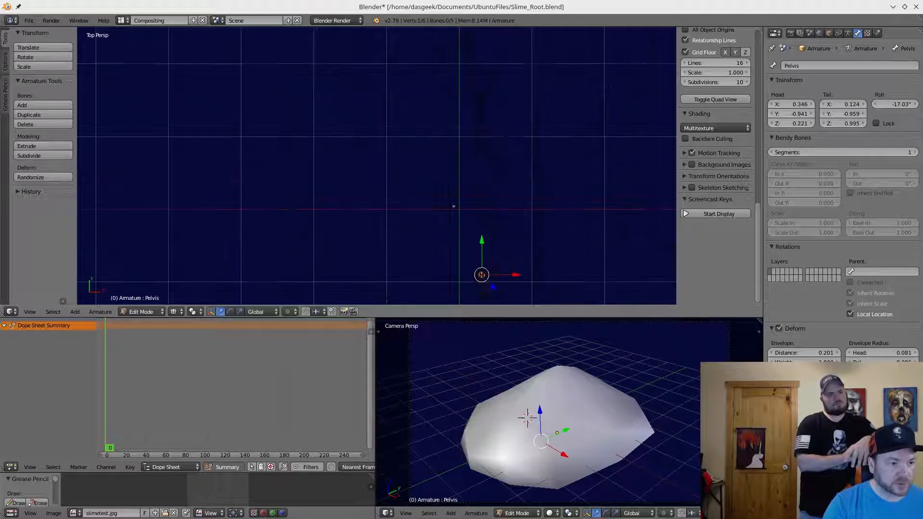
pyautogui.rightClick(491, 233)
pyautogui.press('g')
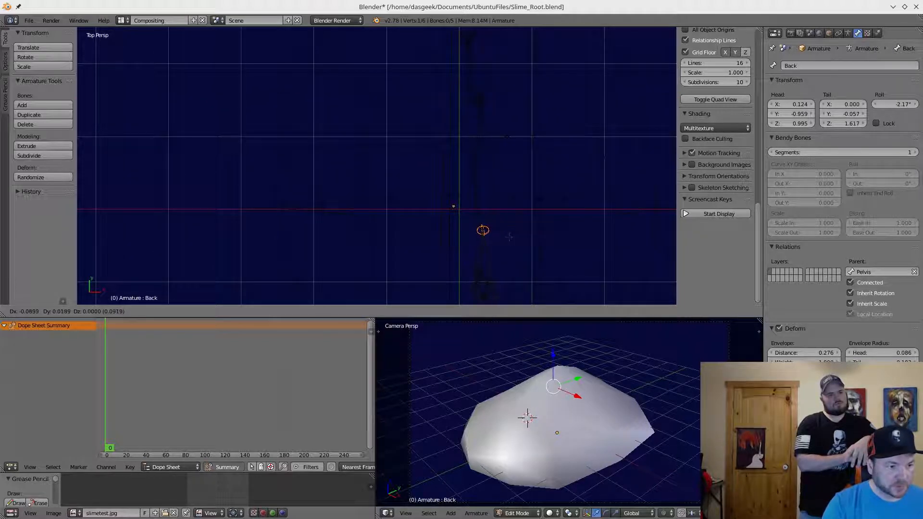
pyautogui.click(509, 236)
# Move Head's tail joint to about X 0.132, Y 2.116 and Mount0's tail joint to about X 0.151, Y 2.809.
pyautogui.keyDown('shift'); pyautogui.moveTo(508, 234); pyautogui.dragTo(521, 320, button='middle'); pyautogui.keyUp('shift')
pyautogui.rightClick(480, 138)
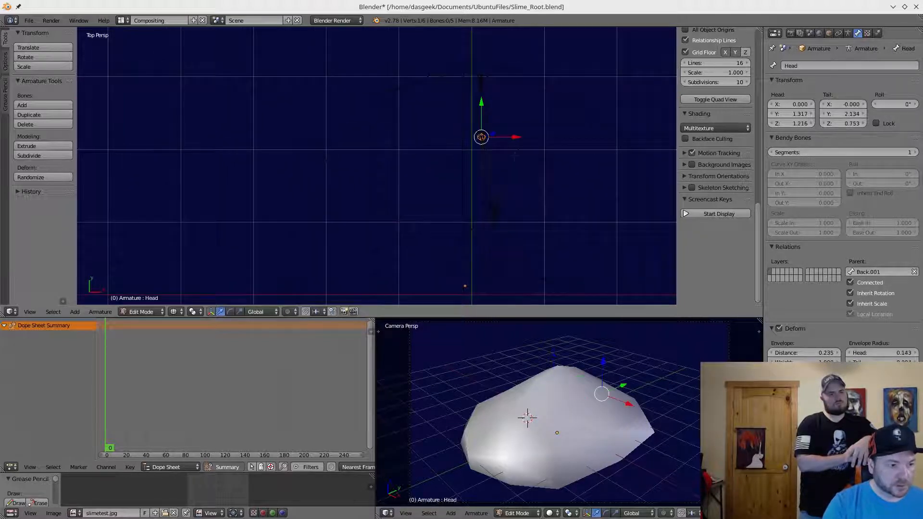
pyautogui.press('g')
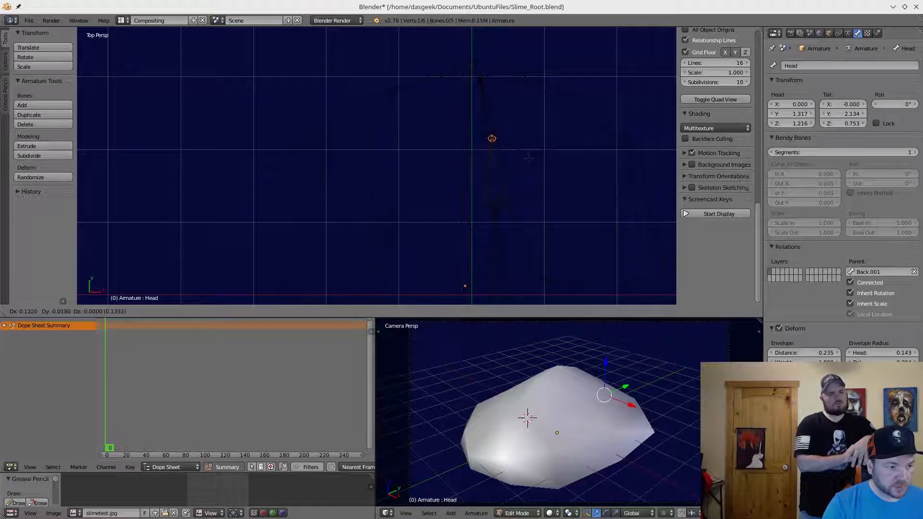
pyautogui.click(492, 139)
pyautogui.rightClick(478, 79)
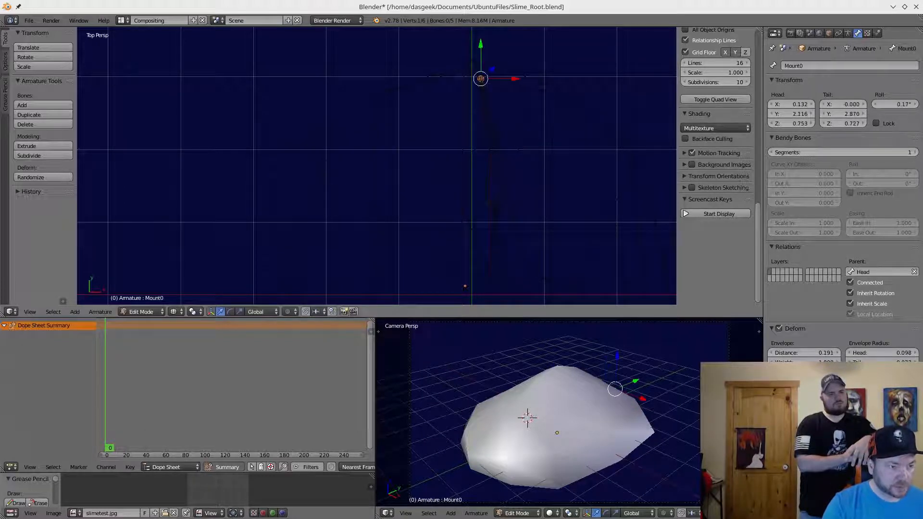
pyautogui.press('g')
pyautogui.click(493, 83)
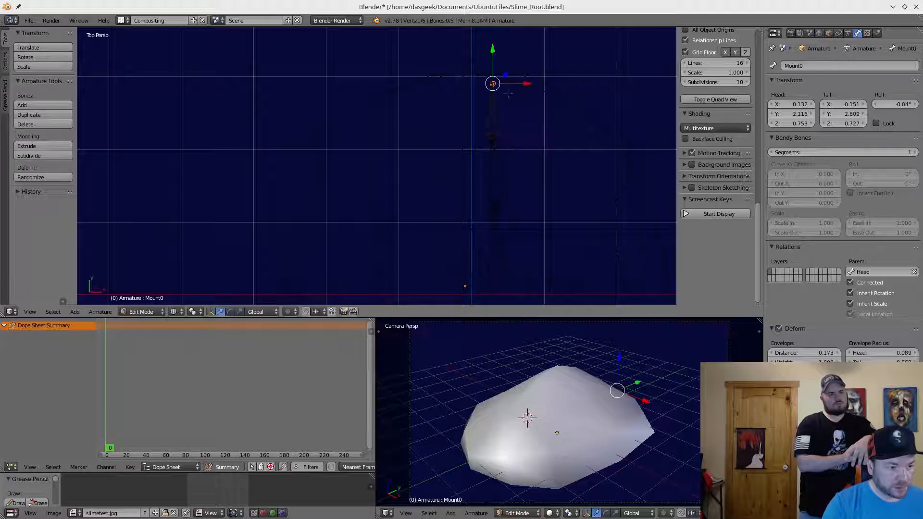
# Select the whole bone between Back and Head and rename it as Spine.
pyautogui.keyDown('shift'); pyautogui.moveTo(474, 286); pyautogui.dragTo(459, 198, button='middle'); pyautogui.keyUp('shift')
pyautogui.rightClick(473, 173)
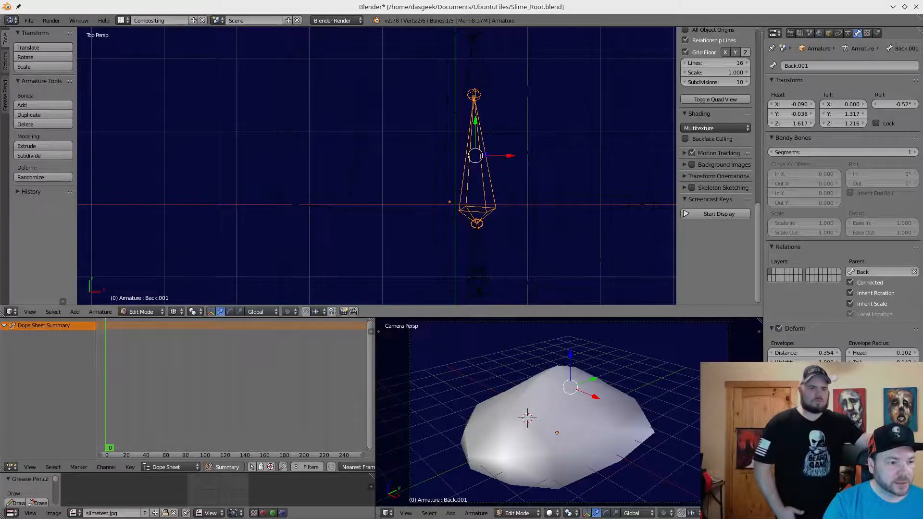
pyautogui.rightClick(485, 253)
pyautogui.keyDown('shift'); pyautogui.scroll(4, 510, 230); pyautogui.keyUp('shift')
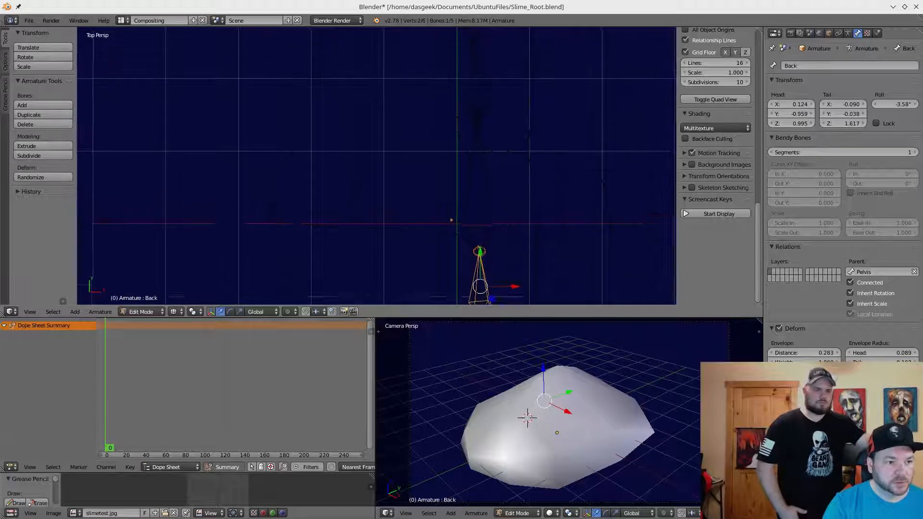
pyautogui.rightClick(483, 219)
pyautogui.click(786, 67)
pyautogui.write('sPINE')
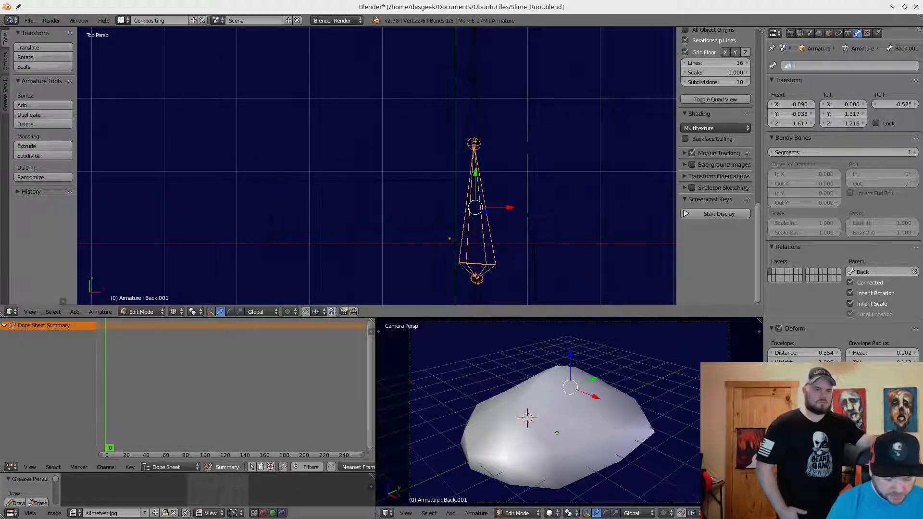
pyautogui.press('BackSpace')
pyautogui.press('BackSpace')
pyautogui.press('BackSpace')
pyautogui.press('BackSpace')
pyautogui.press('BackSpace')
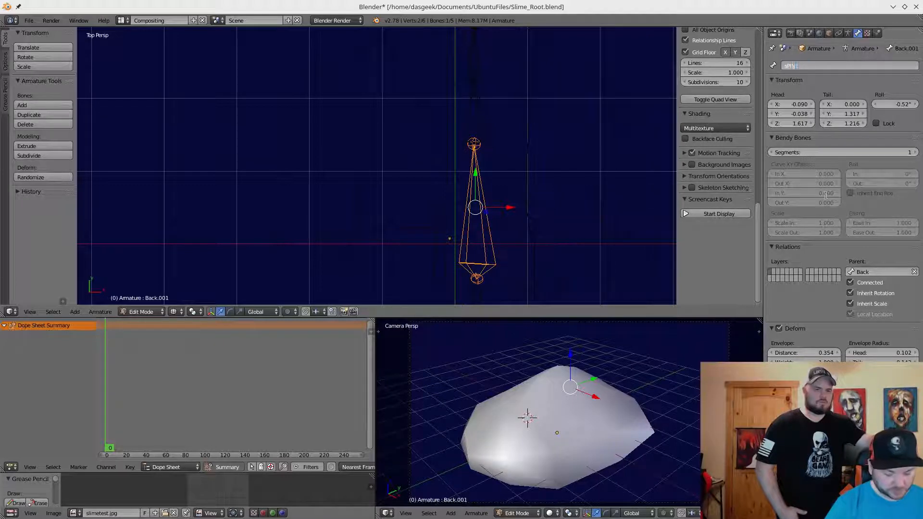
pyautogui.write('Spine')
pyautogui.press('Return')
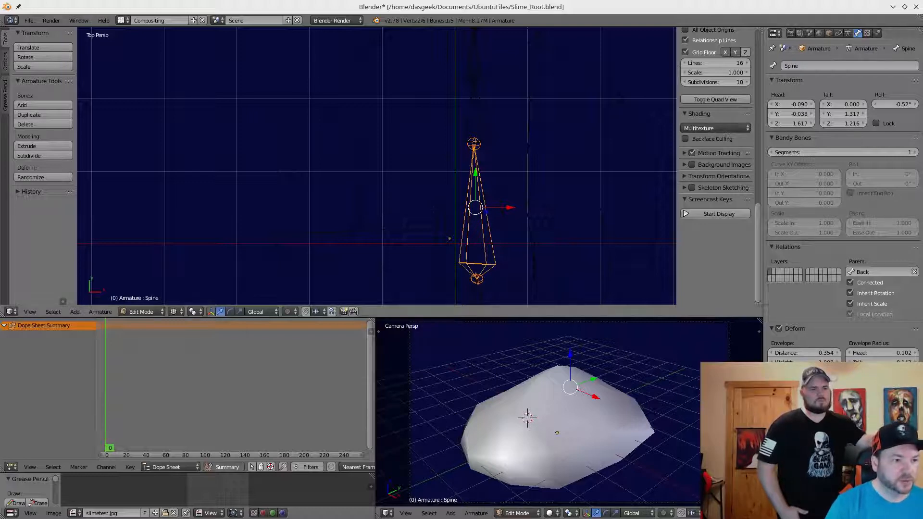
# Extrude a side bone from the tail joint of Back toward negative X, ending at about X -1.093, Y 0.019.
pyautogui.keyDown('shift'); pyautogui.moveTo(553, 144); pyautogui.dragTo(554, 214, button='middle'); pyautogui.keyUp('shift')
pyautogui.keyDown('shift'); pyautogui.moveTo(509, 274); pyautogui.dragTo(537, 86, button='middle'); pyautogui.keyUp('shift')
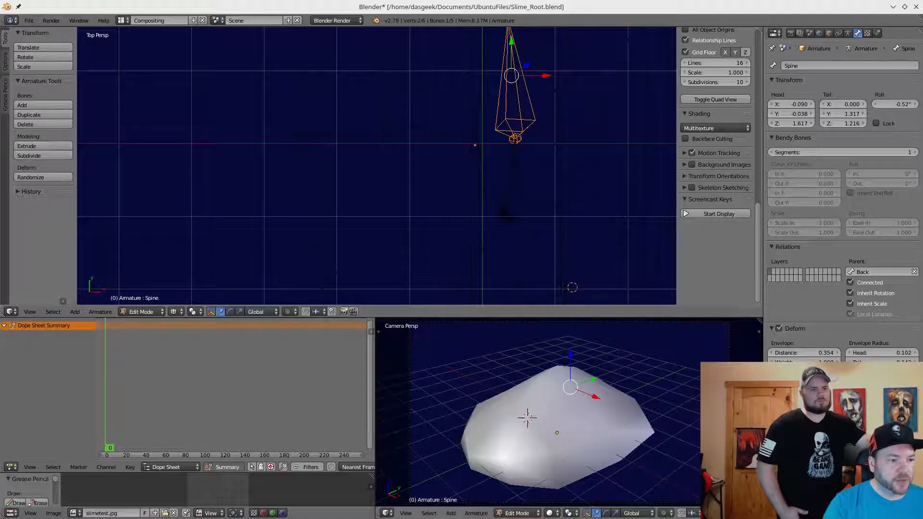
pyautogui.rightClick(512, 139)
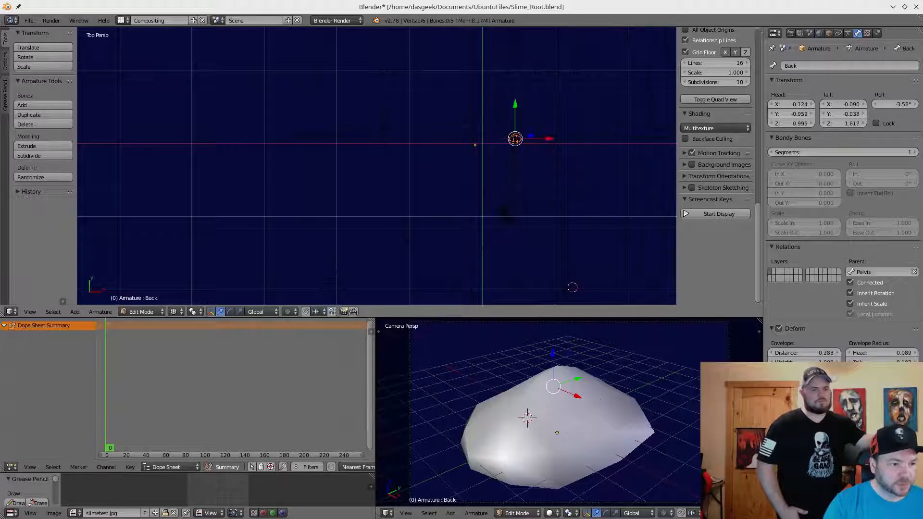
pyautogui.keyDown('shift'); pyautogui.moveTo(482, 192); pyautogui.dragTo(491, 145, button='middle'); pyautogui.keyUp('shift')
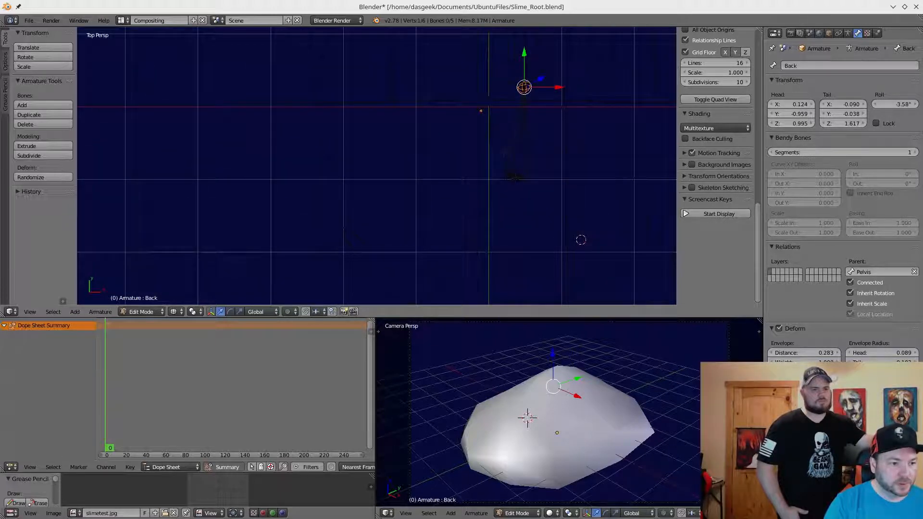
pyautogui.rightClick(518, 179)
pyautogui.rightClick(519, 162)
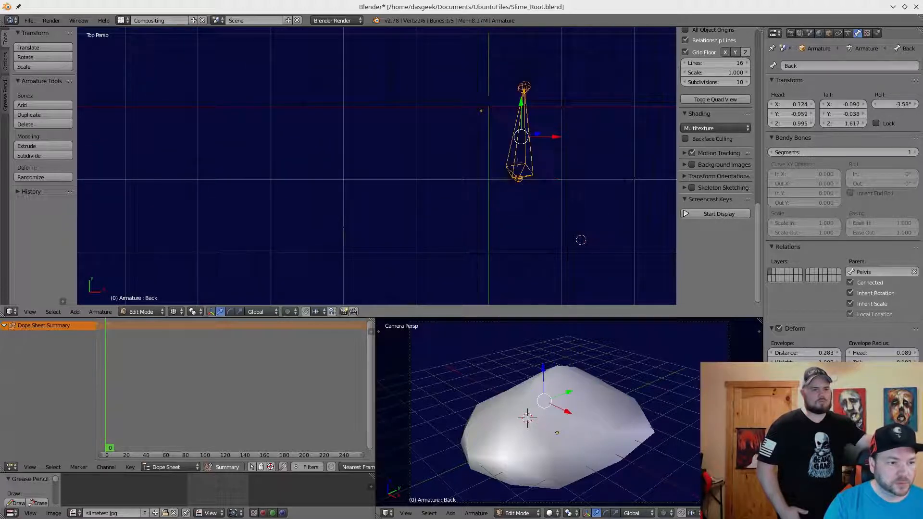
pyautogui.keyDown('shift'); pyautogui.moveTo(543, 83); pyautogui.dragTo(531, 132, button='middle'); pyautogui.keyUp('shift')
pyautogui.rightClick(572, 144)
pyautogui.press('e')
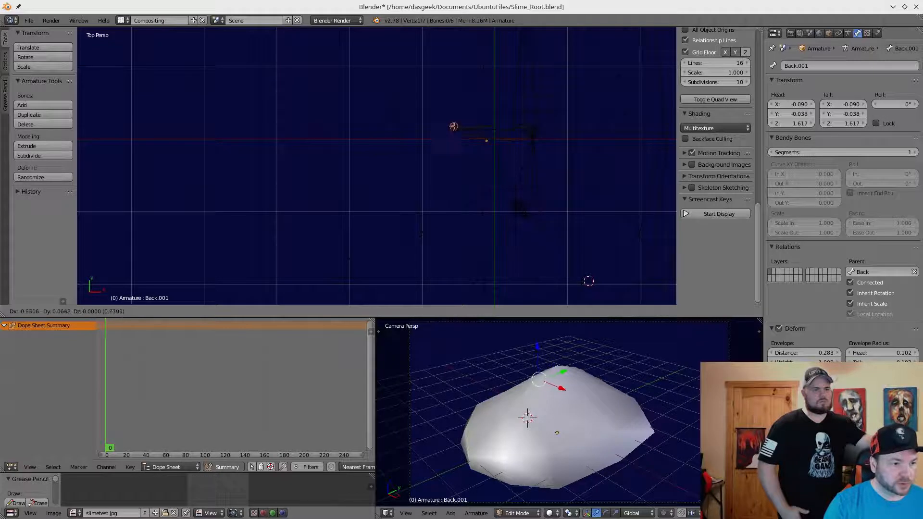
pyautogui.click(430, 126)
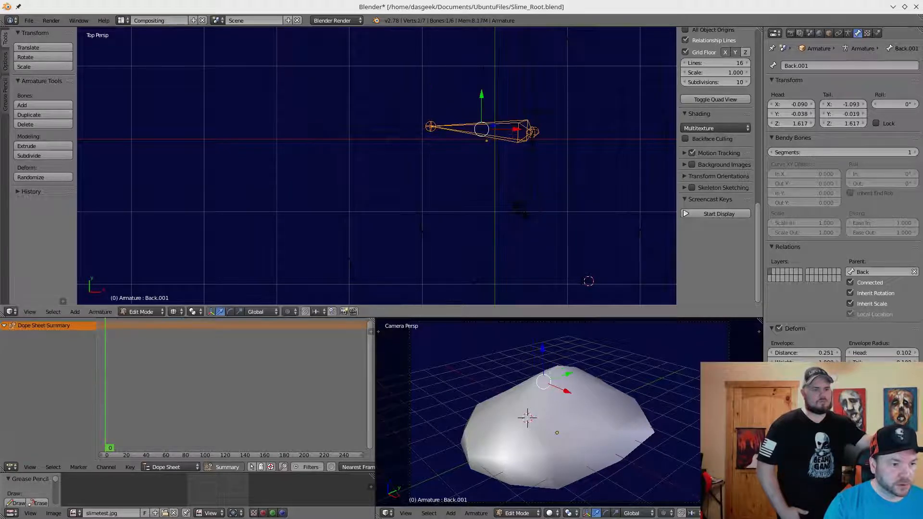
# Rename the side bone extruded toward negative X as L_Leg.
pyautogui.click(821, 66)
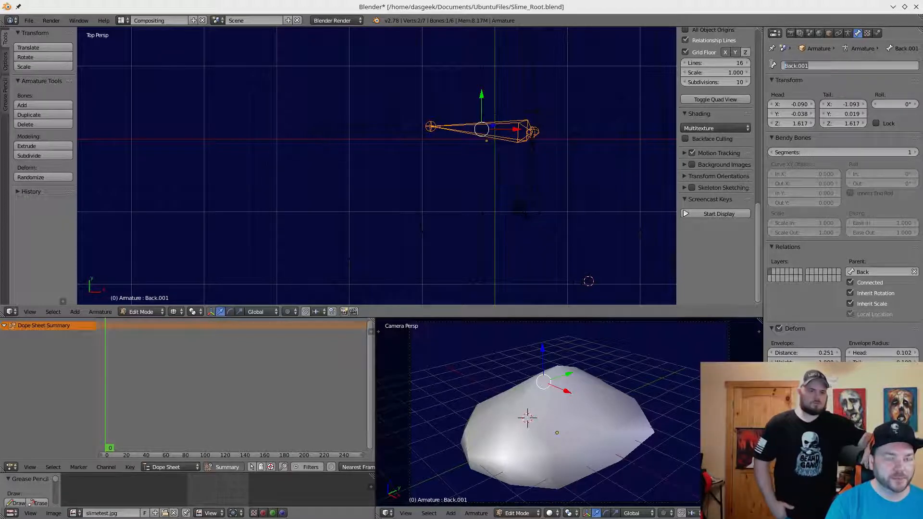
pyautogui.press('BackSpace')
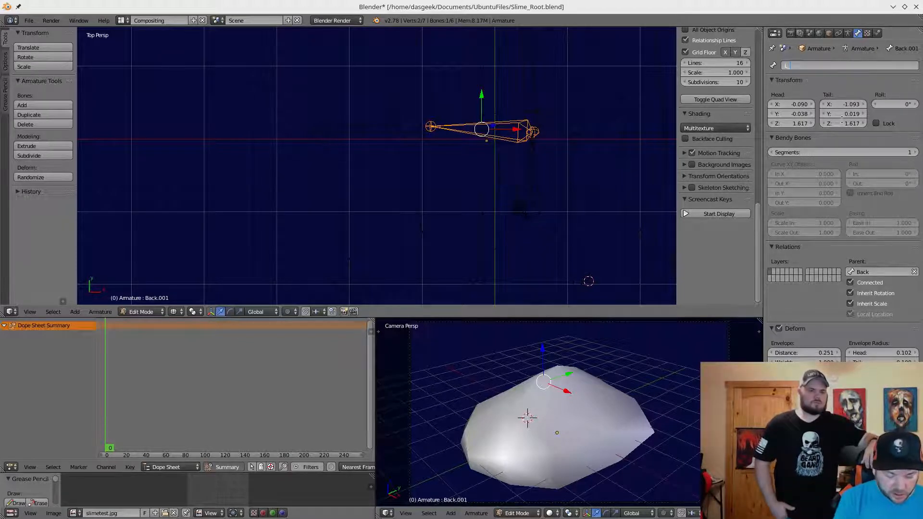
pyautogui.write('L_Leg')
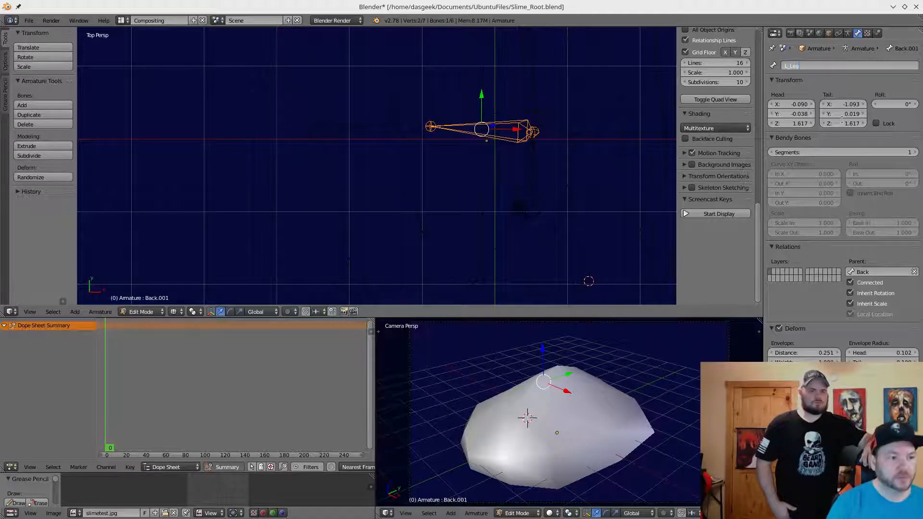
pyautogui.click(572, 148)
# Extrude an opposite side bone from Back's tail joint to about X 0.776, Y -0.066 and name it R_Leg.
pyautogui.rightClick(533, 132)
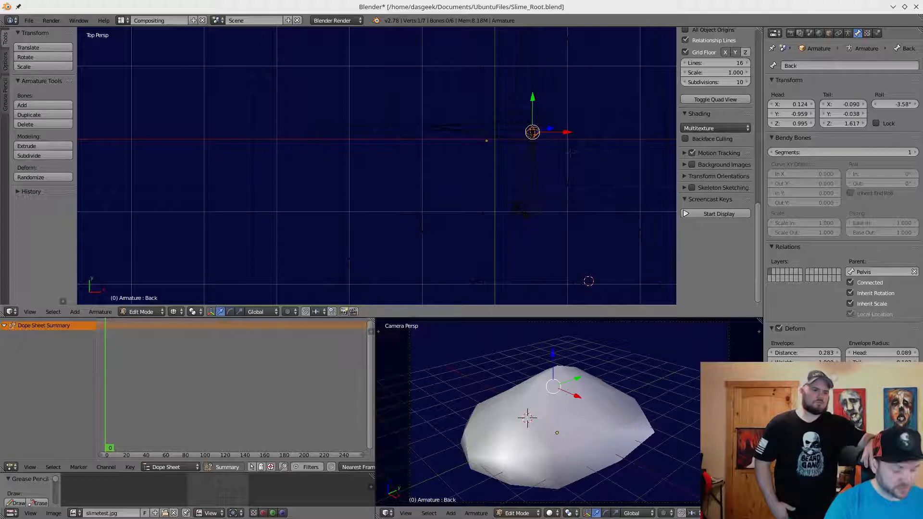
pyautogui.keyDown('shift'); pyautogui.moveTo(570, 151); pyautogui.dragTo(541, 155, button='middle'); pyautogui.keyUp('shift')
pyautogui.press('e')
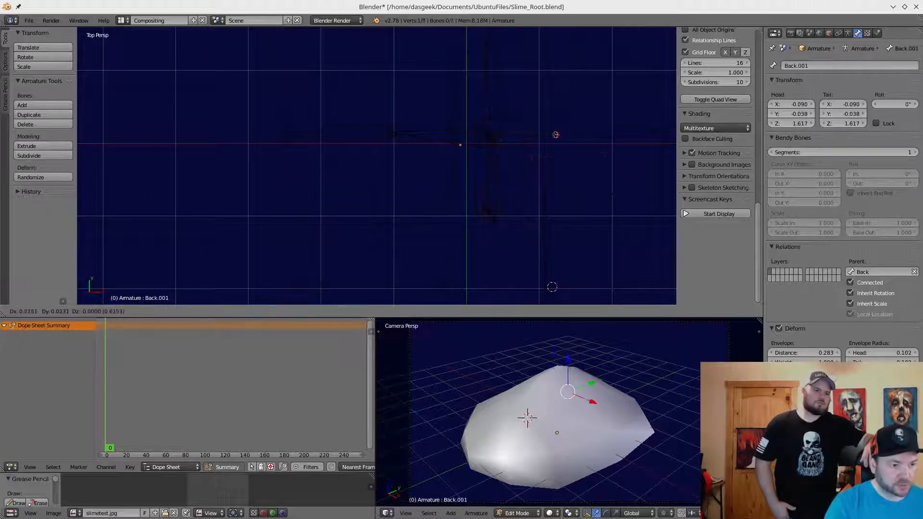
pyautogui.click(620, 159)
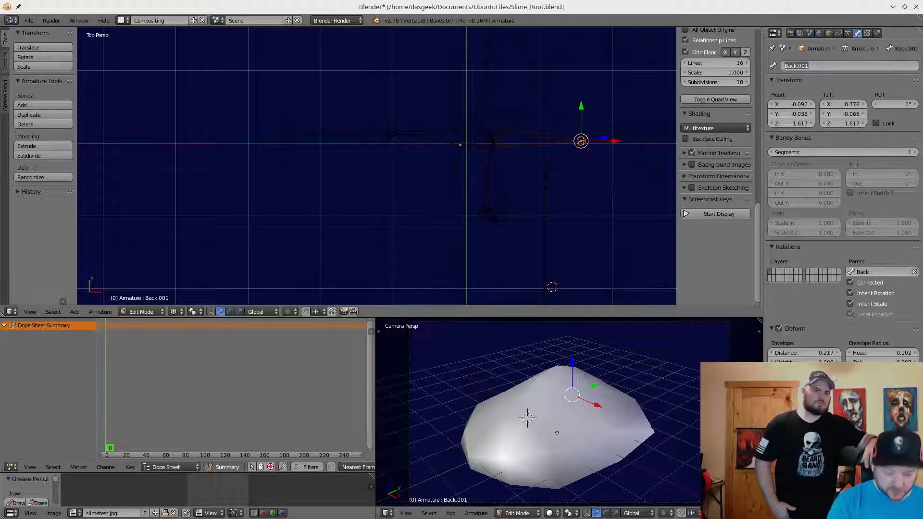
pyautogui.write('R')
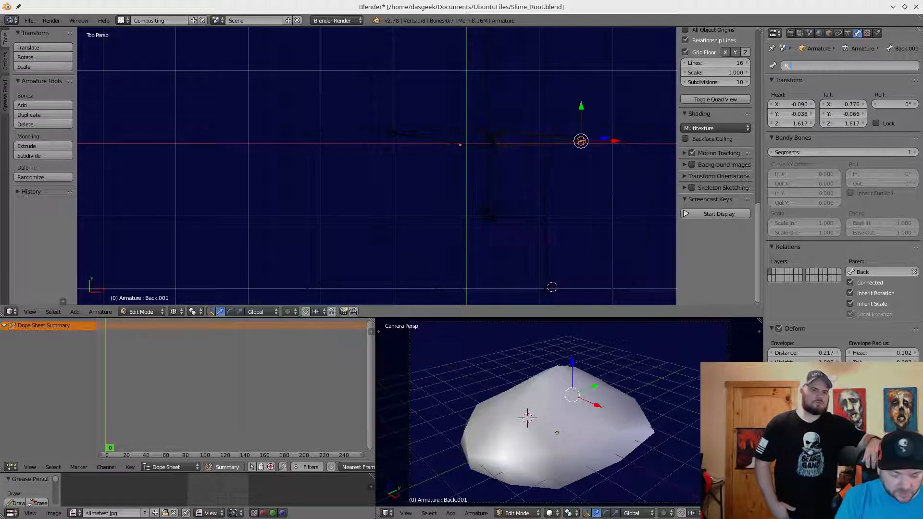
pyautogui.write('_Leg')
pyautogui.press('Return')
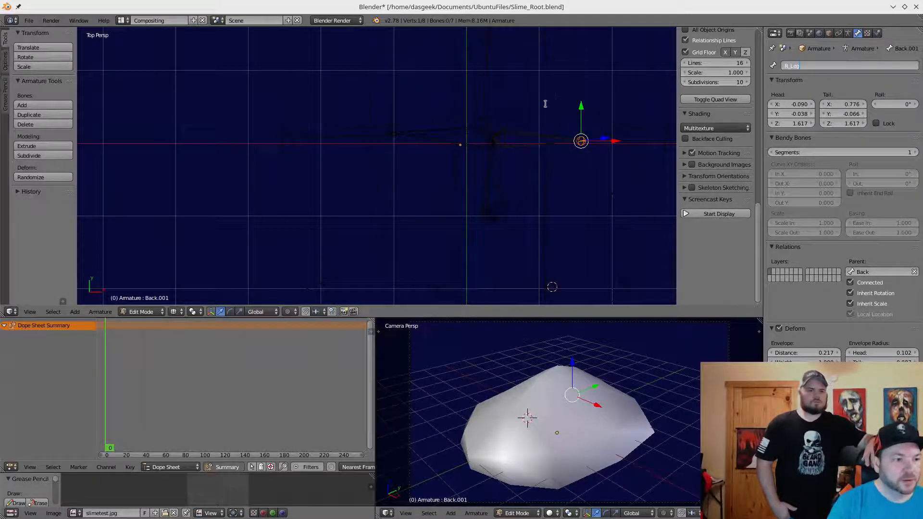
# Extrude a side bone from the tail joint of Spine toward positive X, ending at about X 0.947, Y 1.354.
pyautogui.keyDown('shift'); pyautogui.moveTo(492, 58); pyautogui.dragTo(498, 208, button='middle'); pyautogui.keyUp('shift')
pyautogui.rightClick(498, 208)
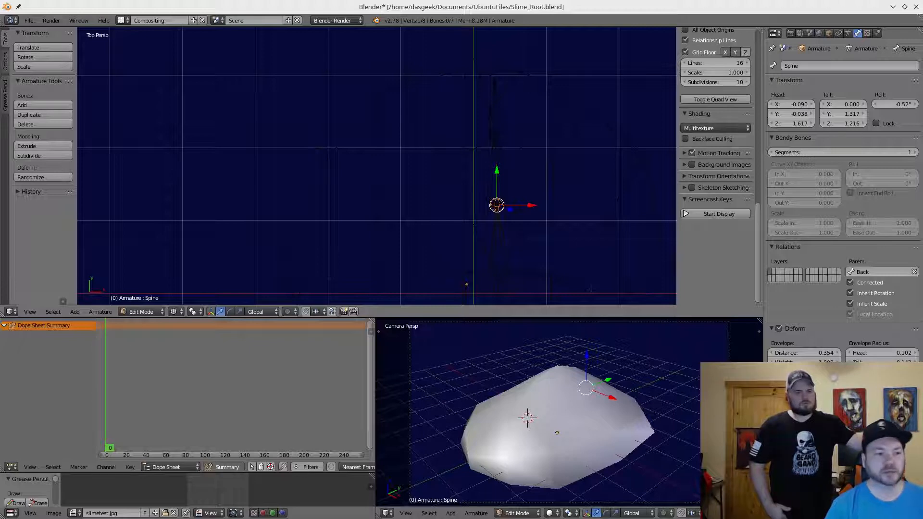
pyautogui.keyDown('shift'); pyautogui.moveTo(517, 198); pyautogui.dragTo(481, 214, button='middle'); pyautogui.keyUp('shift')
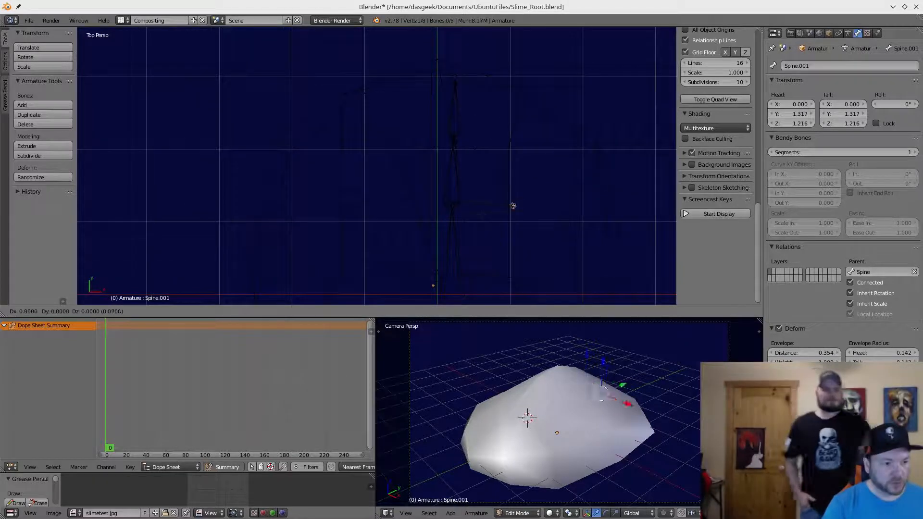
pyautogui.press('e')
pyautogui.click(566, 211)
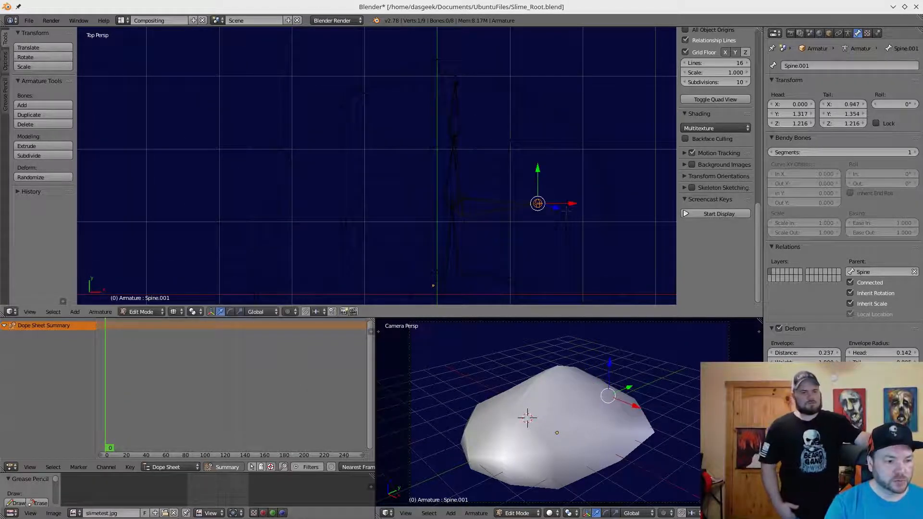
# Rename the side bone extruded from Spine toward positive X as R_Arm.
pyautogui.click(801, 67)
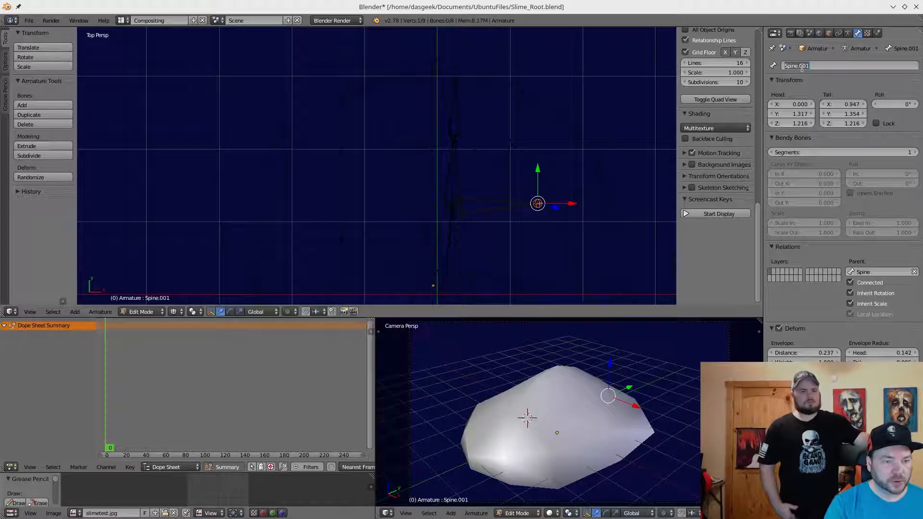
pyautogui.write('R_Arm')
pyautogui.press('Return')
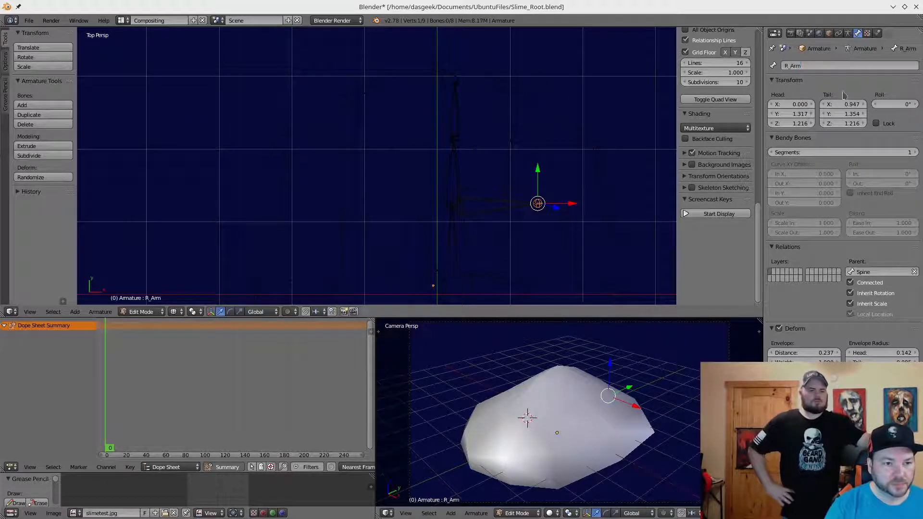
# Extrude an opposite side bone from Spine's tail joint to about X -0.915, Y 1.301 and name it L_Arm.
pyautogui.rightClick(459, 205)
pyautogui.keyDown('shift'); pyautogui.moveTo(471, 167); pyautogui.dragTo(536, 136, button='middle'); pyautogui.keyUp('shift')
pyautogui.press('e')
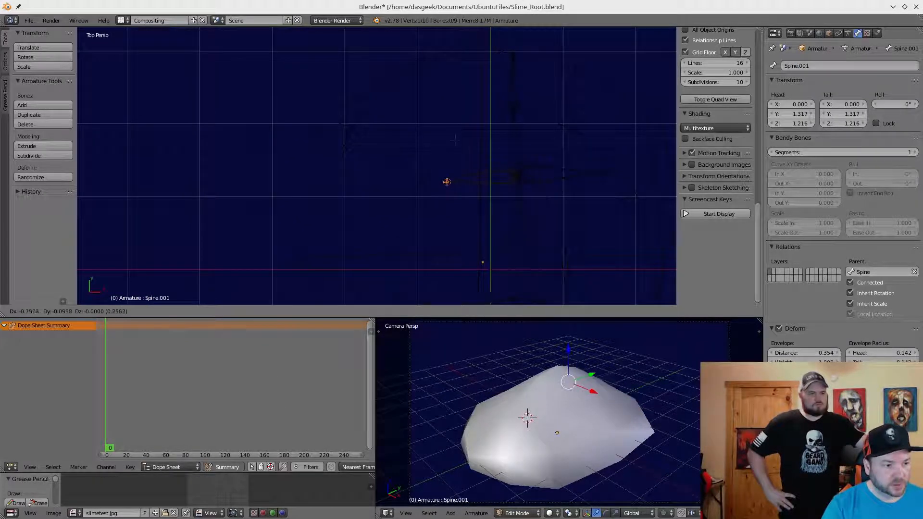
pyautogui.click(453, 138)
pyautogui.rightClick(495, 176)
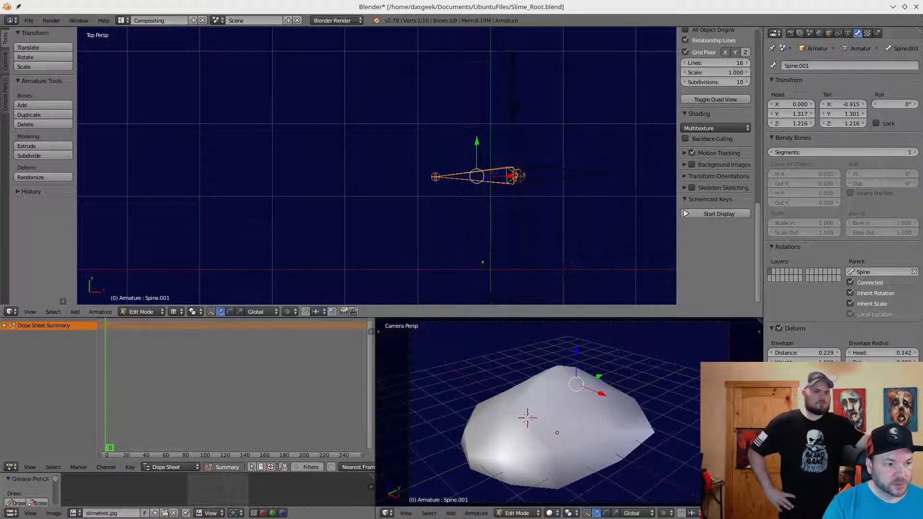
pyautogui.click(794, 66)
pyautogui.write('L_Arm')
pyautogui.press('Return')
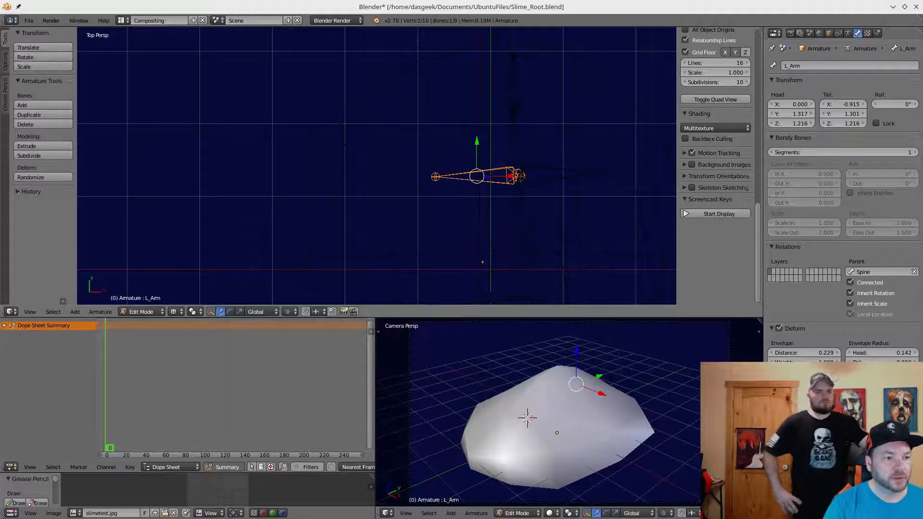
# Select L_Arm's parent bone and return the armature from Edit Mode to Object Mode.
pyautogui.moveTo(563, 181); pyautogui.dragTo(456, 92, button='middle')
pyautogui.moveTo(107, 131); pyautogui.dragTo(130, 139, button='middle')
pyautogui.press('[')
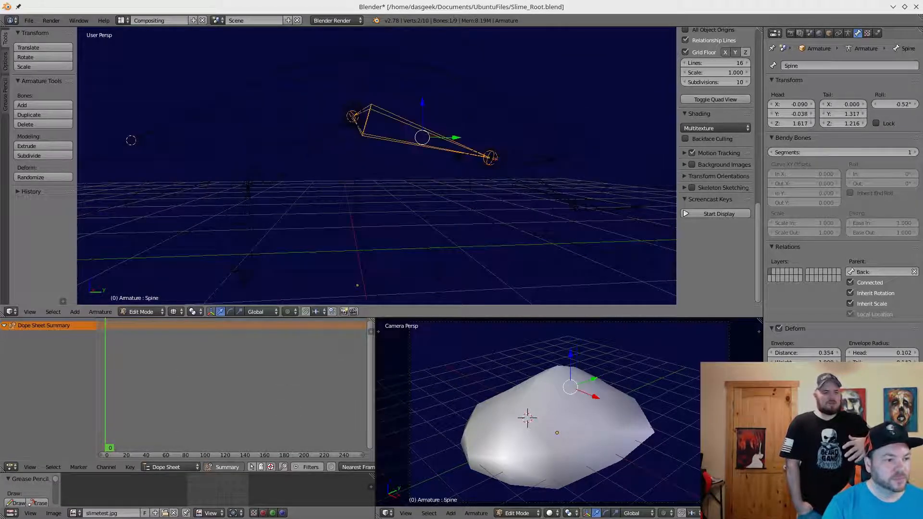
pyautogui.click(141, 311)
pyautogui.click(144, 301)
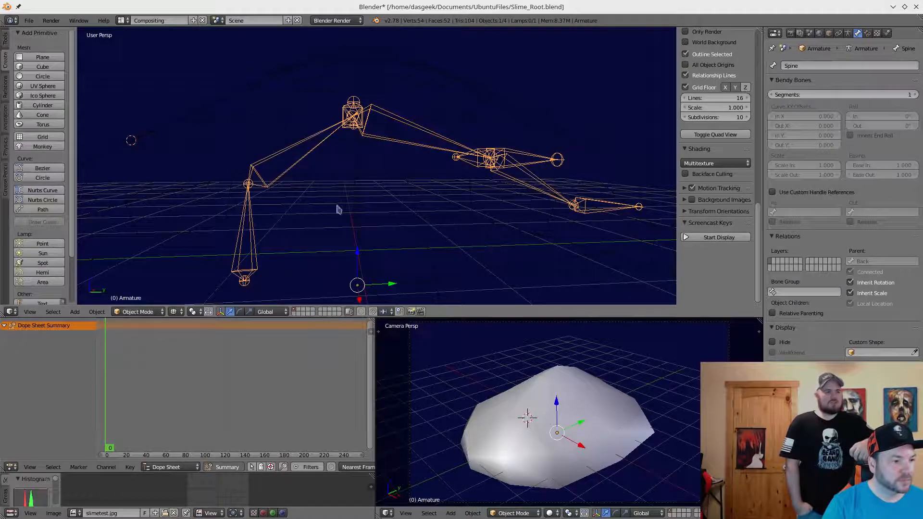
# Try moving the whole armature in Object Mode to test whether the slime mesh follows it.
pyautogui.moveTo(385, 179); pyautogui.dragTo(342, 164, button='middle')
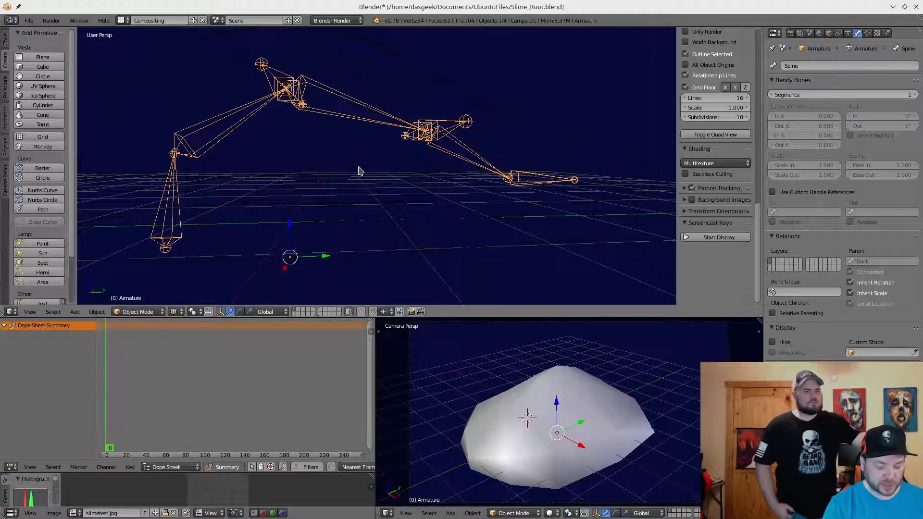
pyautogui.press('g')
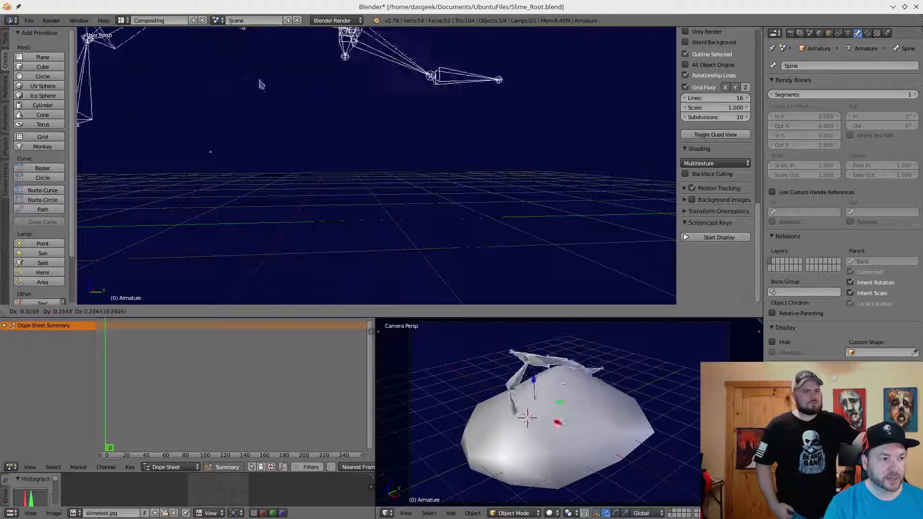
pyautogui.rightClick(421, 76)
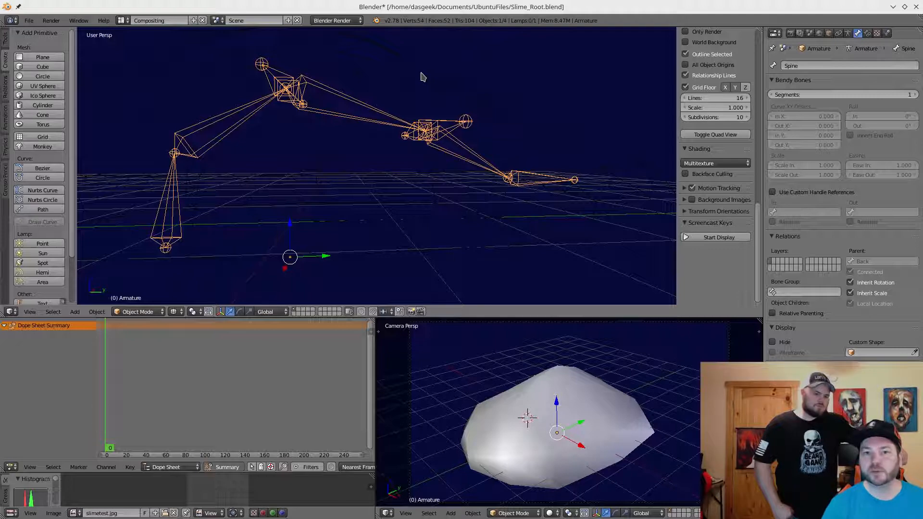
# Unhide the hidden slime mesh around the armature.
pyautogui.moveTo(426, 131); pyautogui.dragTo(470, 139, button='middle')
pyautogui.scroll(-3, 467, 79)
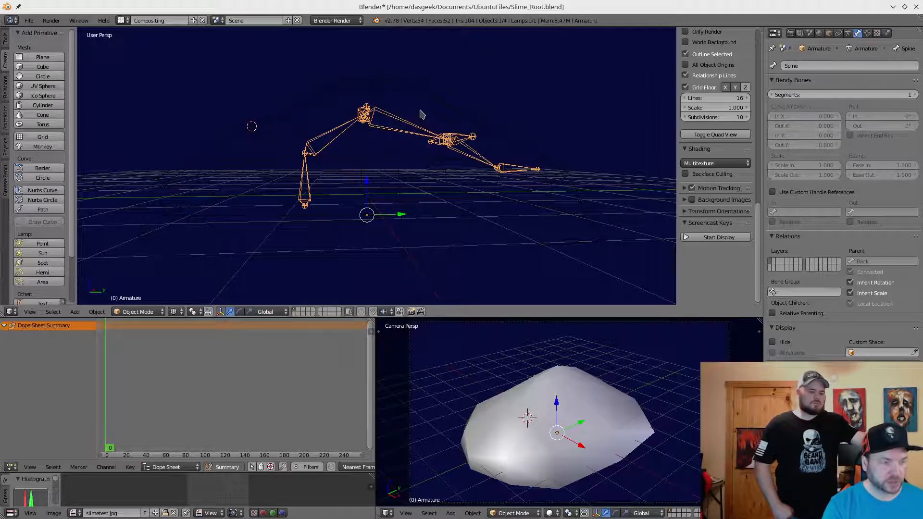
pyautogui.hotkey('alt', 'h')
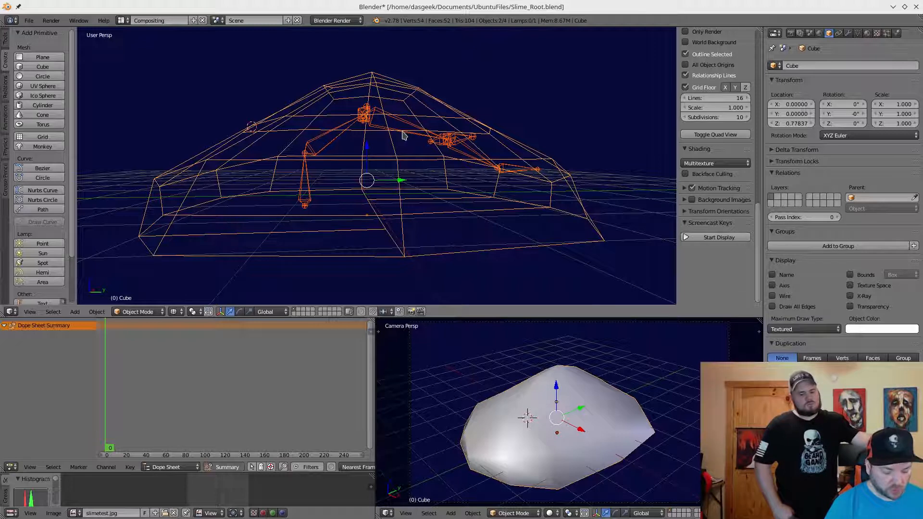
# Parent the slime mesh to the armature using With Automatic Weights, with the armature as the active object.
pyautogui.hotkey('ctrl', 'p')
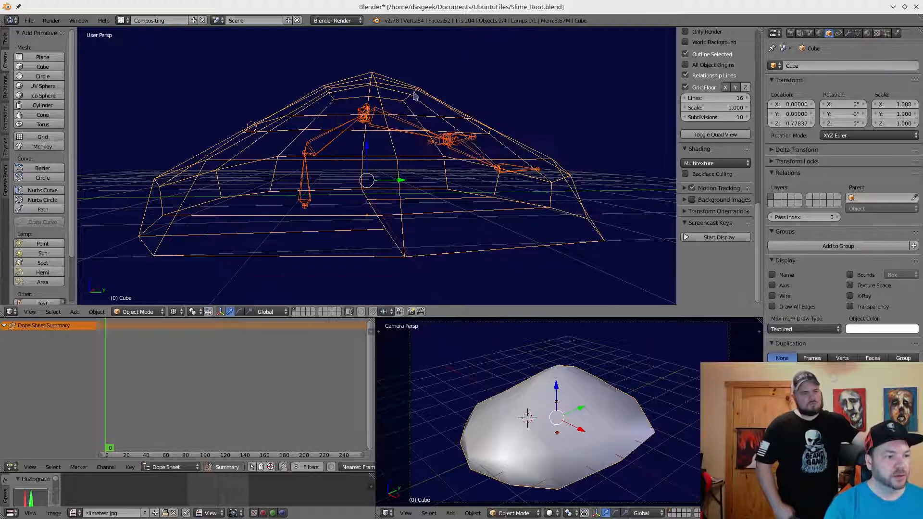
pyautogui.rightClick(400, 193)
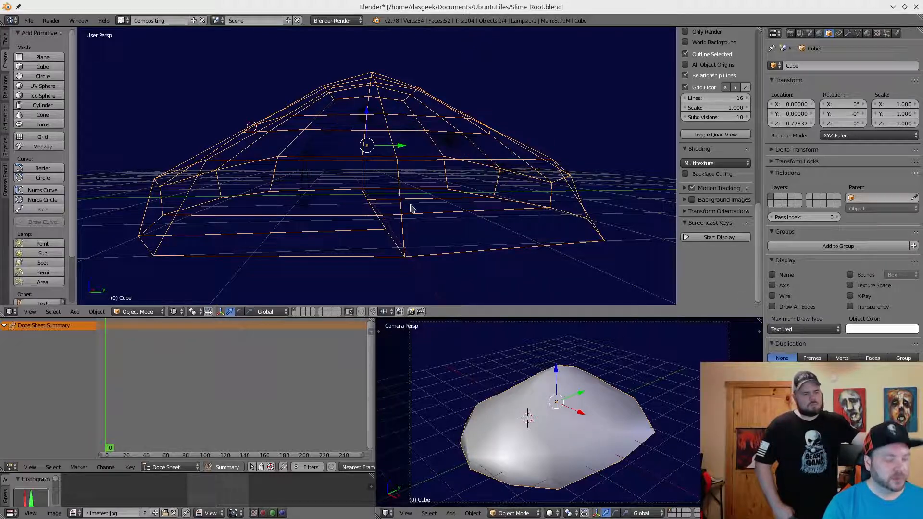
pyautogui.keyDown('shift'); pyautogui.rightClick(405, 135); pyautogui.keyUp('shift')
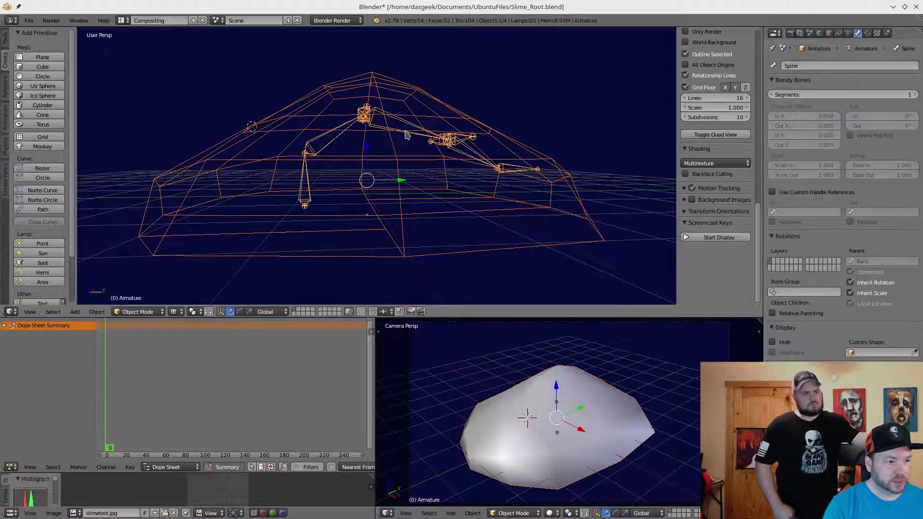
pyautogui.hotkey('ctrl', 'p')
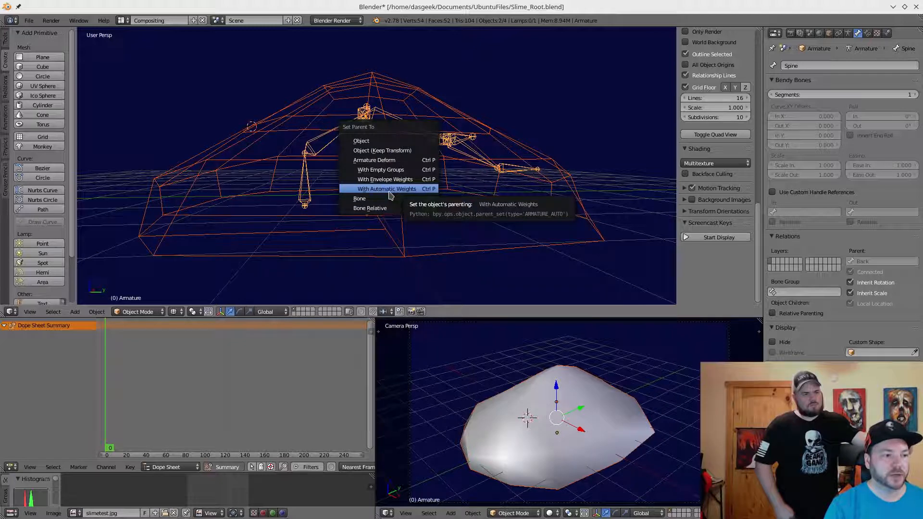
pyautogui.click(389, 192)
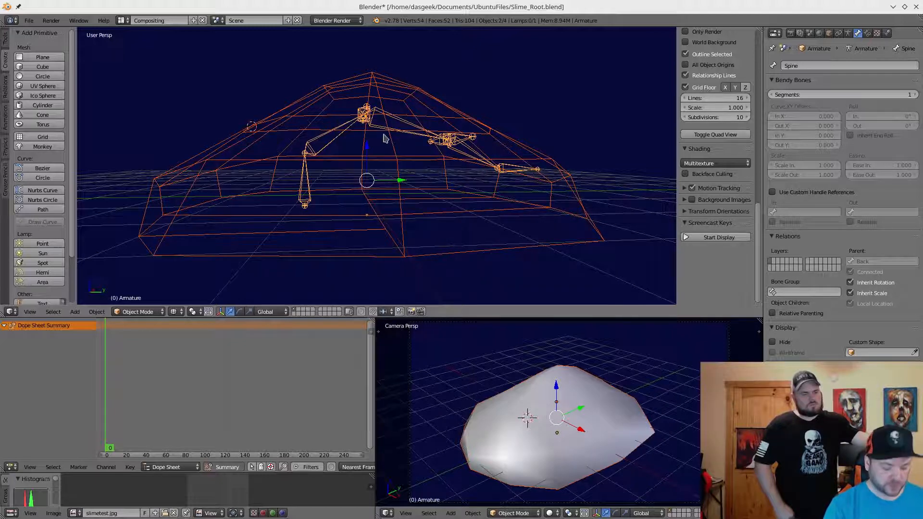
pyautogui.hotkey('ctrl', 'p')
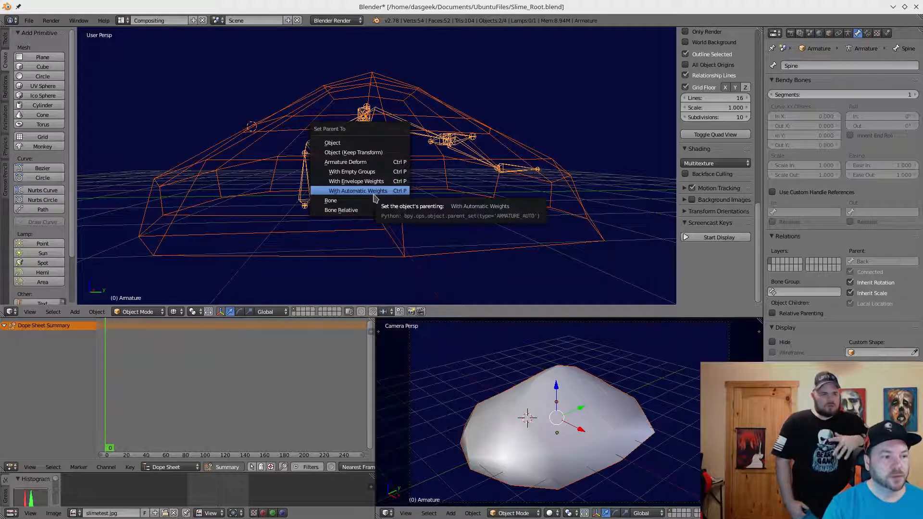
pyautogui.click(374, 194)
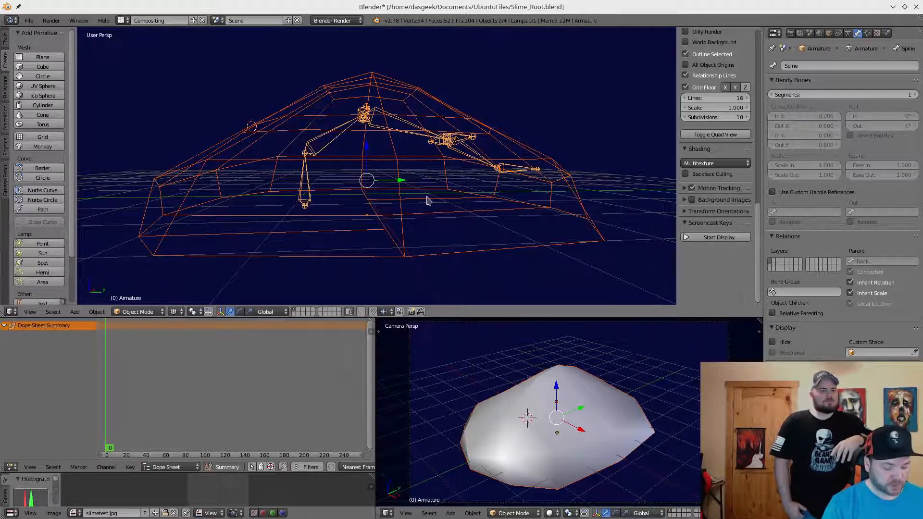
# Select only the armature and test-move it to check that the parented slime mesh follows.
pyautogui.keyDown('shift'); pyautogui.moveTo(428, 197); pyautogui.dragTo(408, 208, button='middle'); pyautogui.keyUp('shift')
pyautogui.rightClick(407, 146)
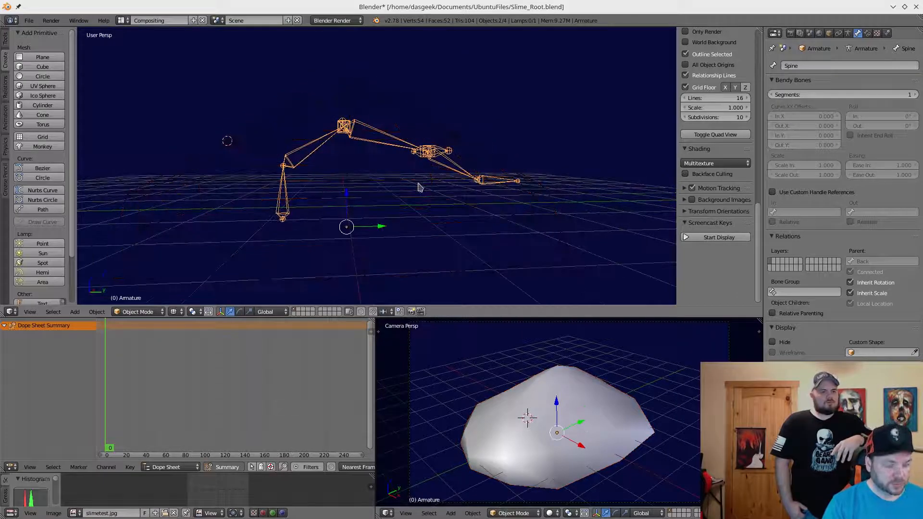
pyautogui.press('g')
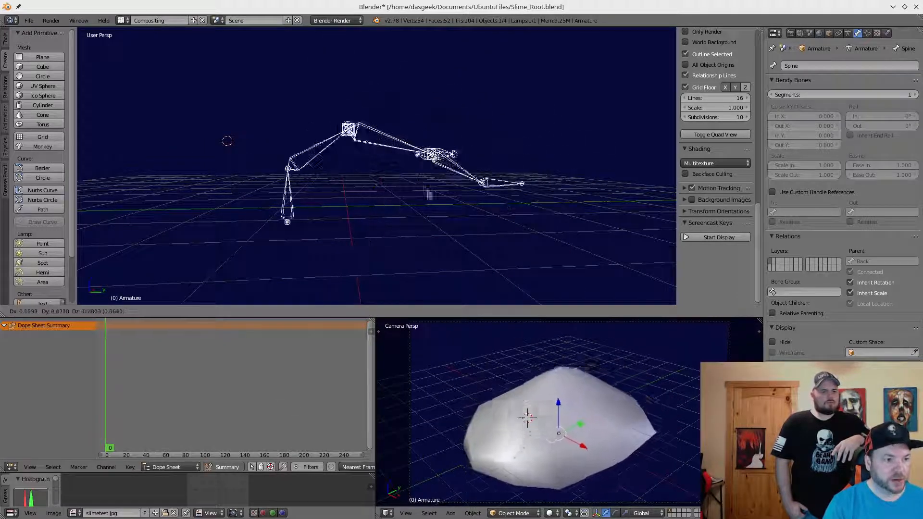
pyautogui.rightClick(435, 202)
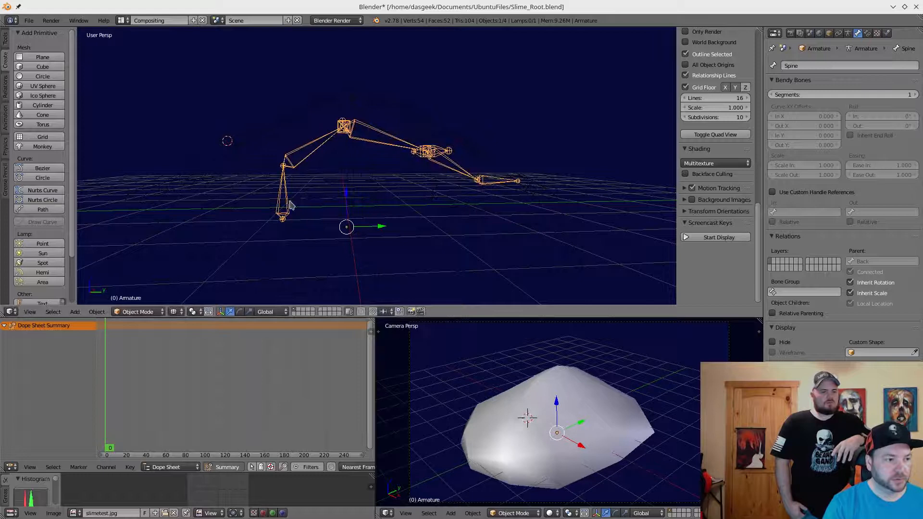
# Select the armature and switch it to Pose Mode.
pyautogui.rightClick(353, 135)
pyautogui.rightClick(358, 140)
pyautogui.click(141, 312)
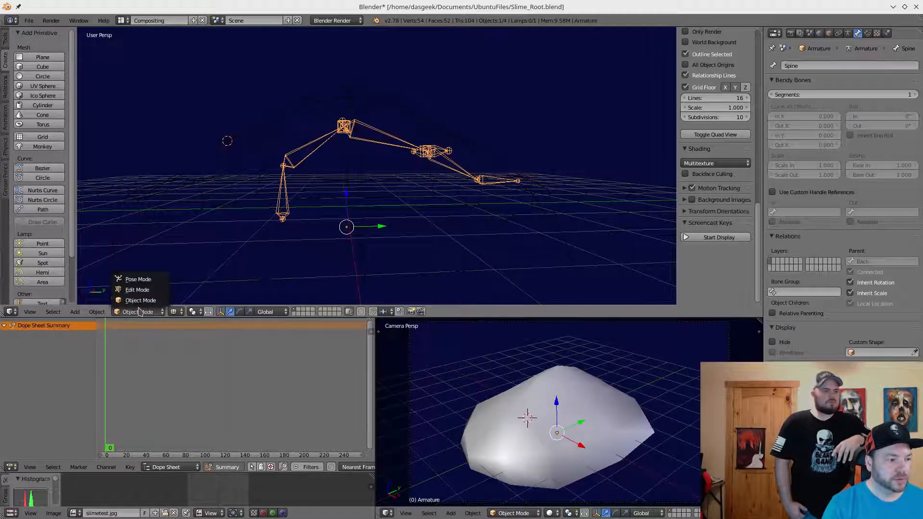
pyautogui.click(144, 280)
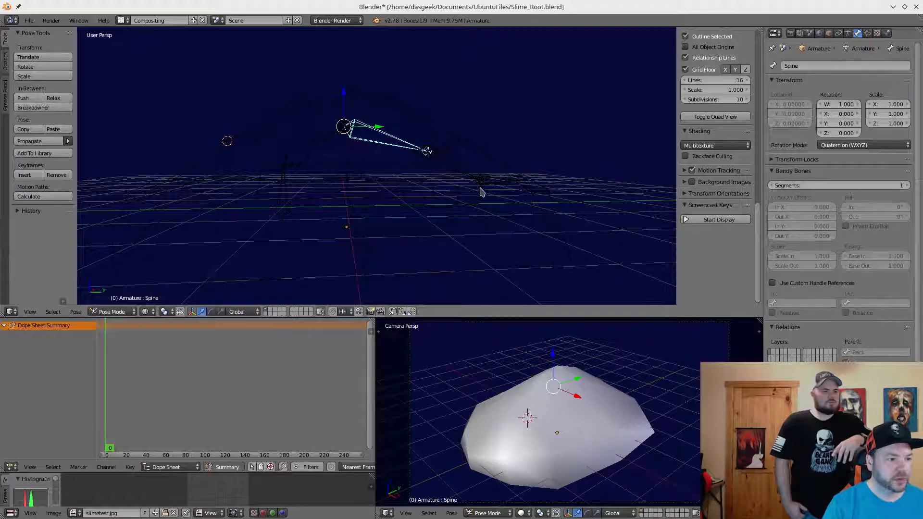
# Test-rotate the Spine, Head and Mount0 bones one at a time to check how they deform the slime, cancelling each rotation.
pyautogui.press('r')
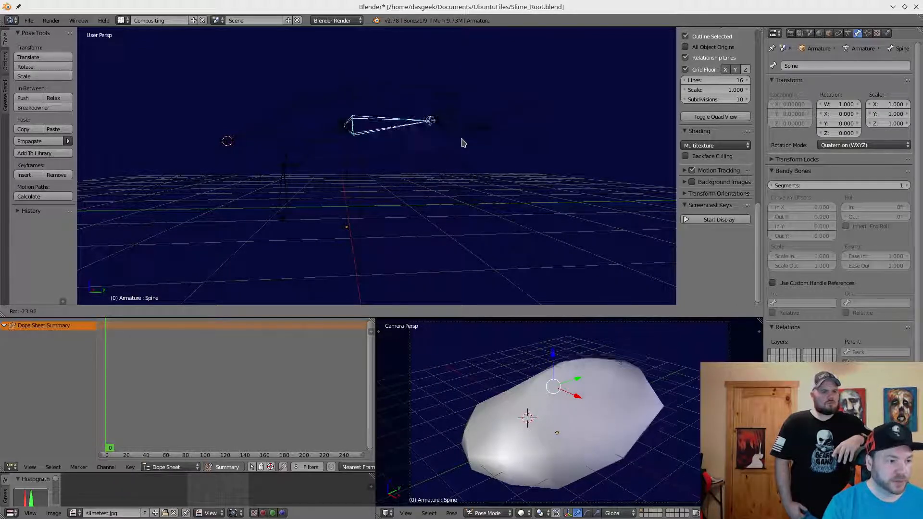
pyautogui.click(456, 160)
pyautogui.rightClick(451, 163)
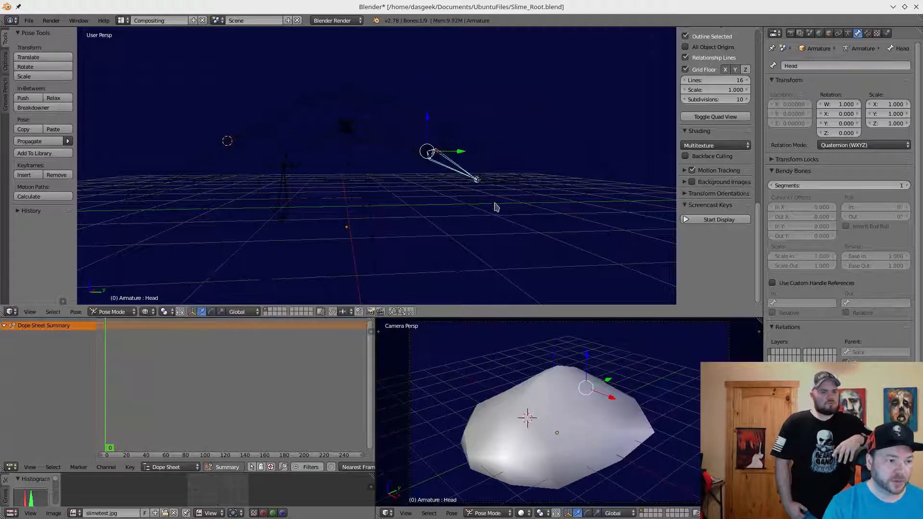
pyautogui.press('r')
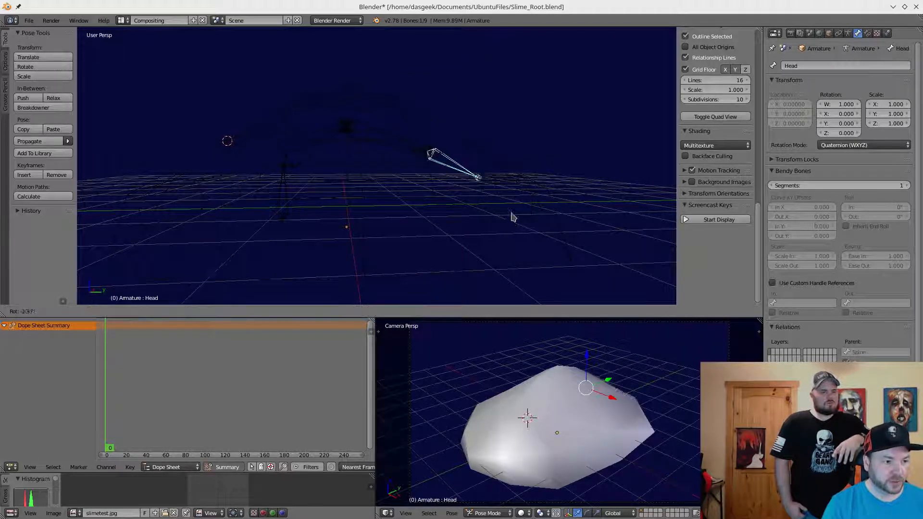
pyautogui.click(476, 179)
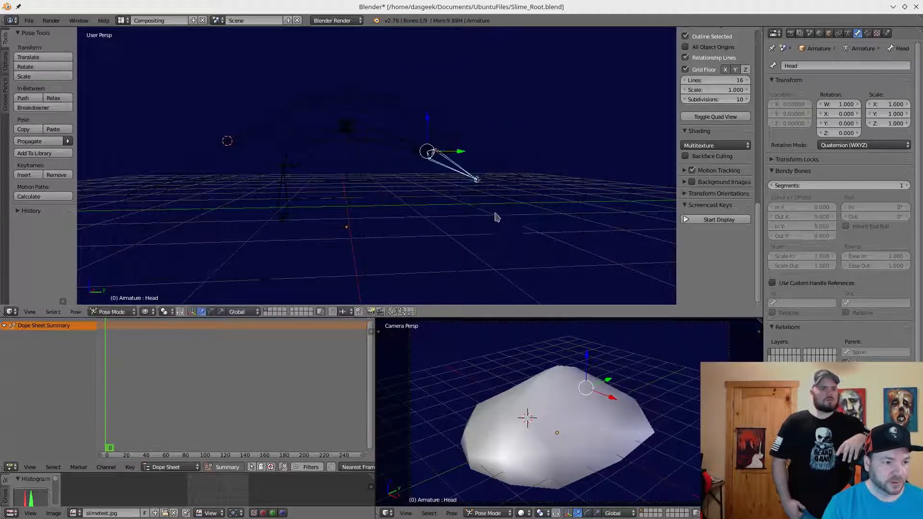
pyautogui.rightClick(480, 180)
pyautogui.press('r')
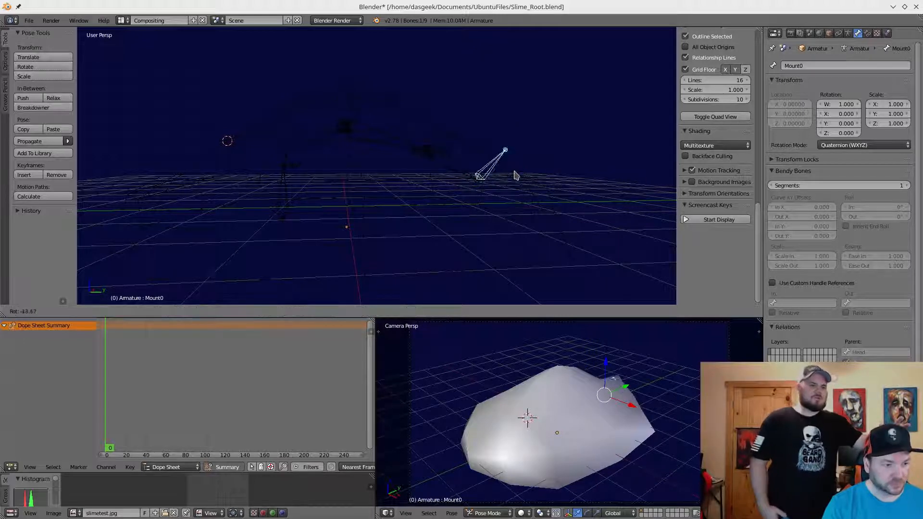
pyautogui.press('Escape')
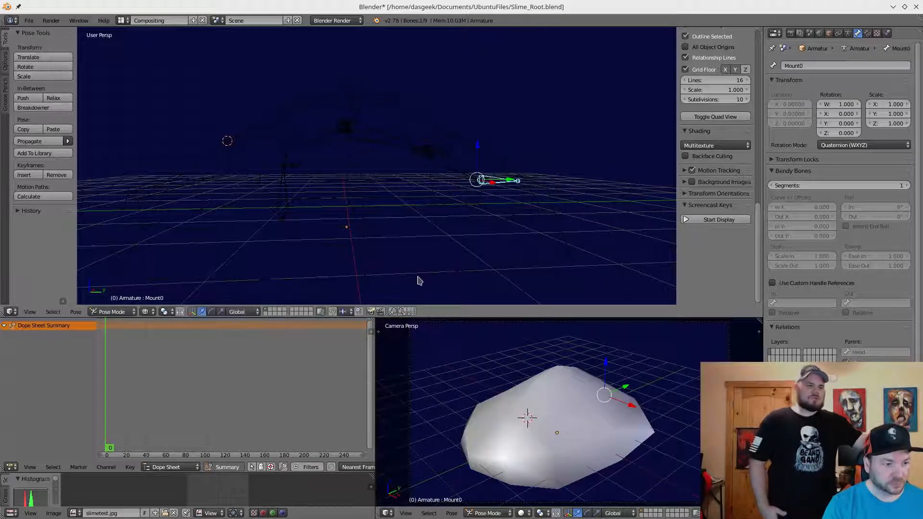
# Set the main 3D view's viewport shading to Solid.
pyautogui.click(147, 312)
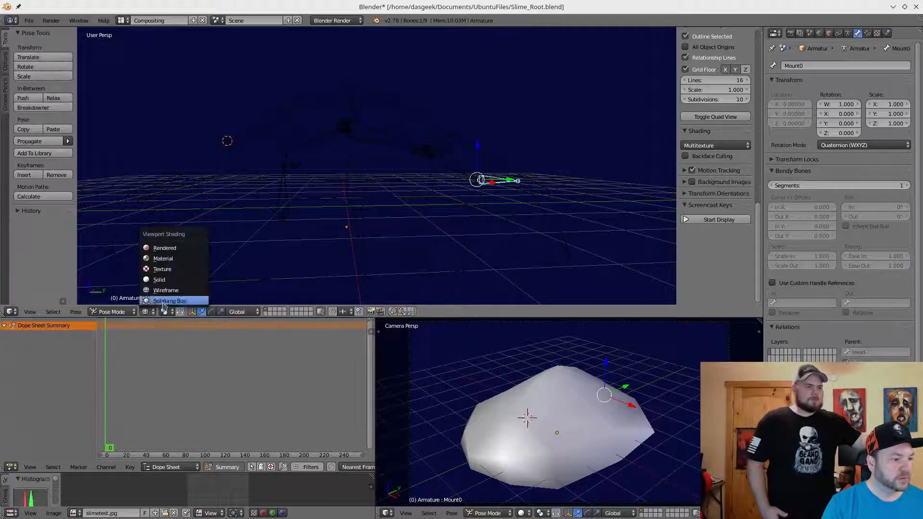
pyautogui.click(182, 280)
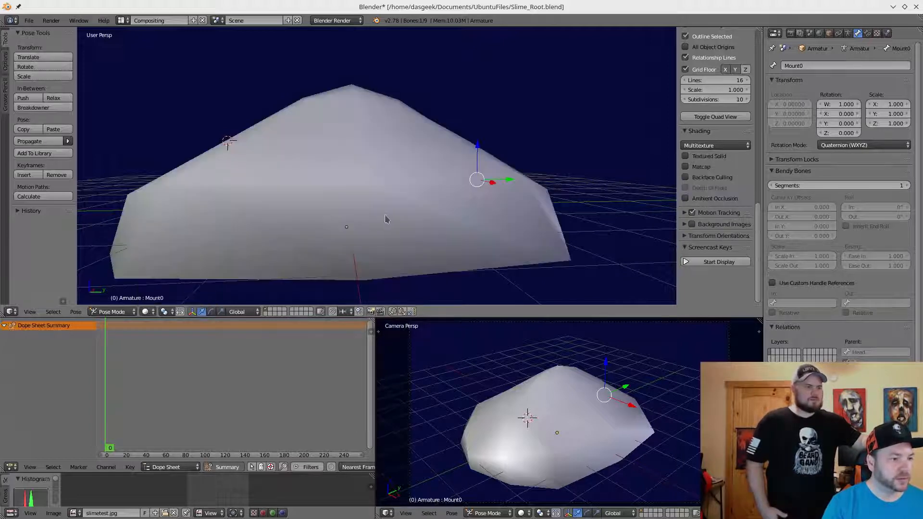
# Test-rotate the Spine bone twice to check how it deforms the slime, cancelling each rotation.
pyautogui.scroll(5, 385, 217)
pyautogui.moveTo(411, 189); pyautogui.dragTo(434, 197, button='middle')
pyautogui.rightClick(416, 102)
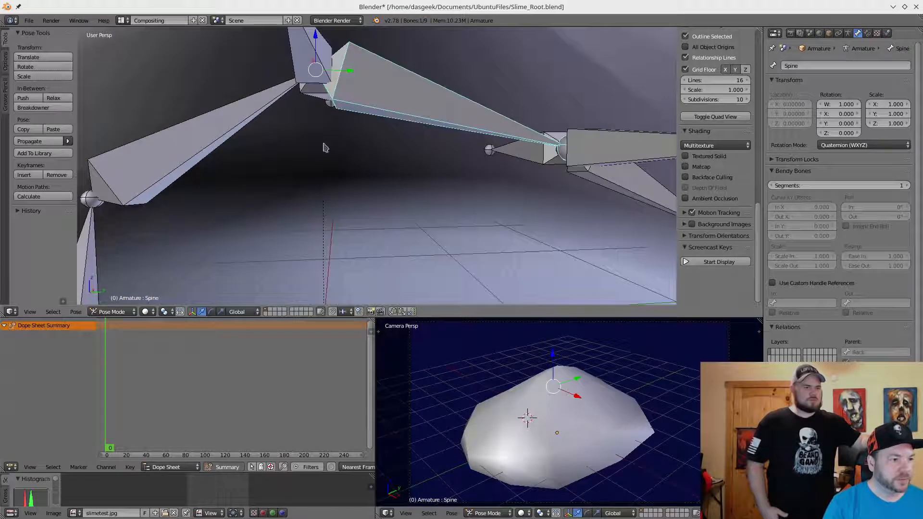
pyautogui.scroll(-6, 438, 165)
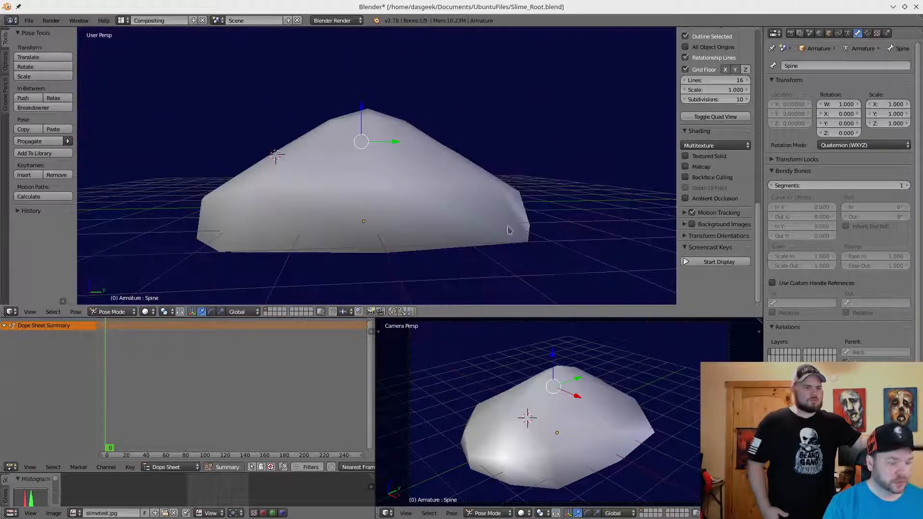
pyautogui.press('r')
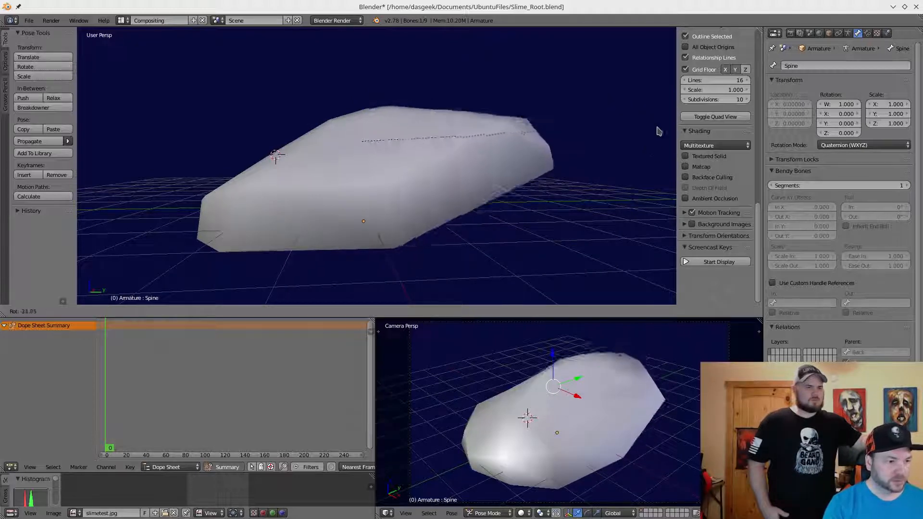
pyautogui.press('Escape')
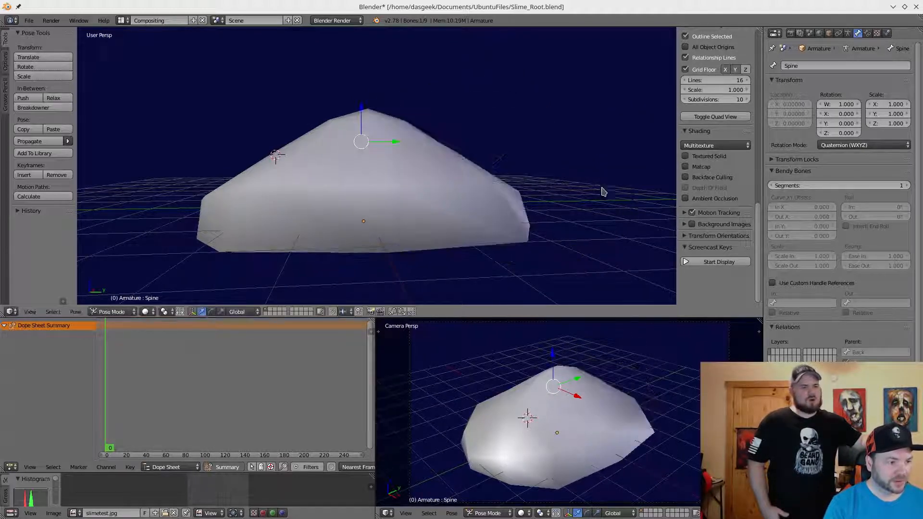
pyautogui.press('r')
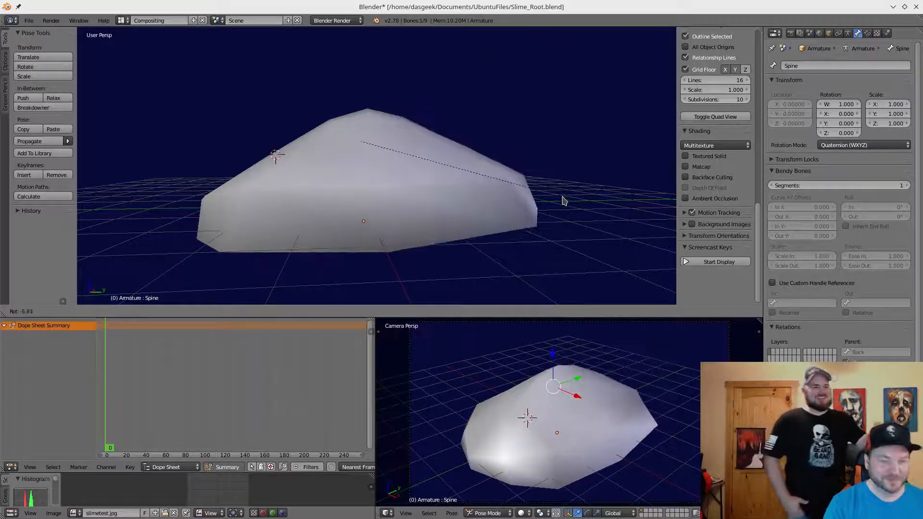
pyautogui.press('Escape')
# Select the L_Leg bone and test-rotate it in the top view to check the slime's deformation, cancelling the rotation.
pyautogui.moveTo(480, 233); pyautogui.dragTo(426, 194, button='middle')
pyautogui.scroll(7, 511, 199)
pyautogui.rightClick(259, 63)
pyautogui.moveTo(287, 121); pyautogui.dragTo(509, 166, button='middle')
pyautogui.press('KP_7')
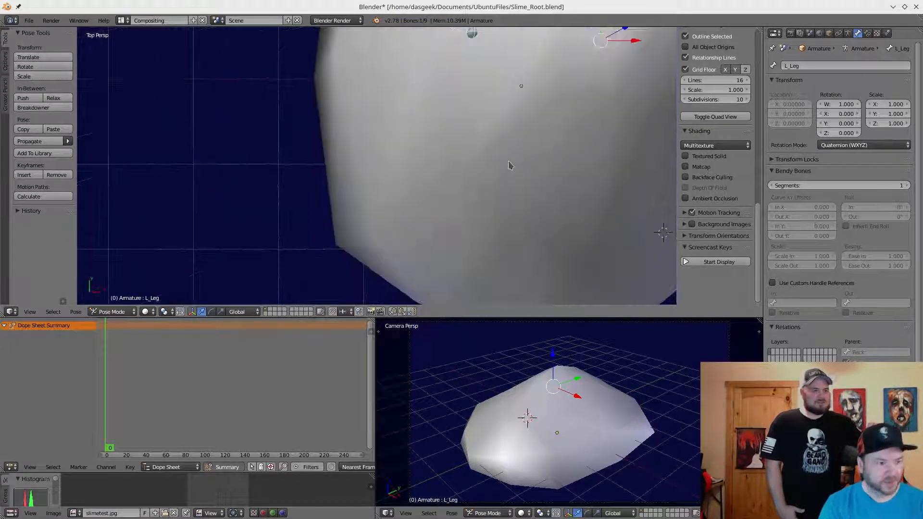
pyautogui.scroll(-5, 507, 163)
pyautogui.keyDown('shift'); pyautogui.moveTo(507, 165); pyautogui.dragTo(498, 173, button='middle'); pyautogui.keyUp('shift')
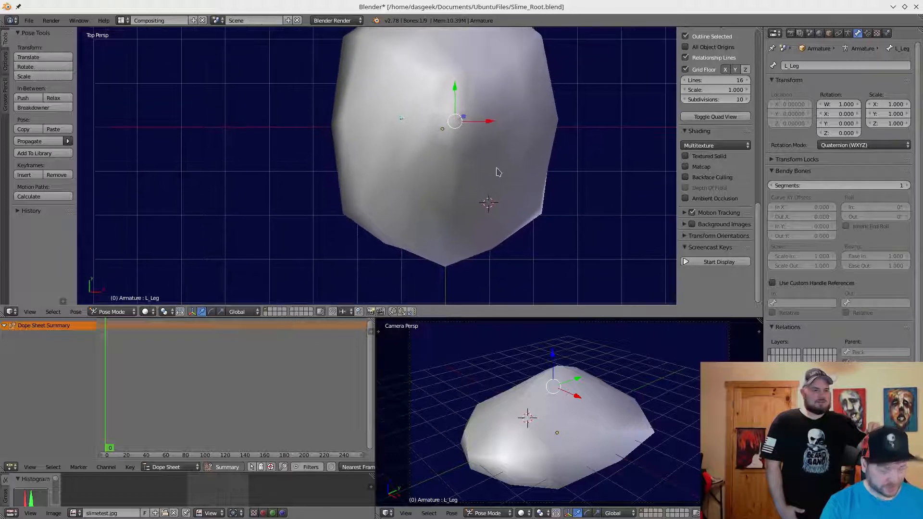
pyautogui.press('r')
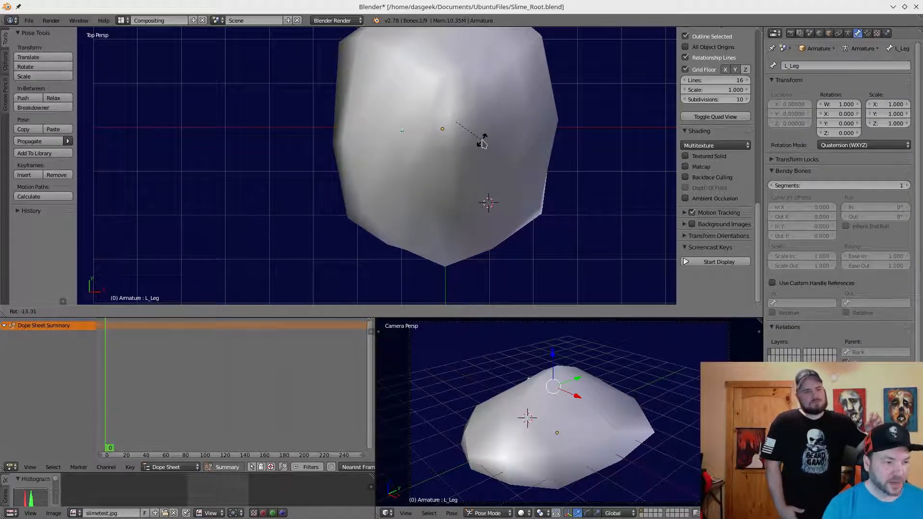
pyautogui.rightClick(482, 141)
# Select the R_Leg bone and test-rotate it from above to check the slime's deformation, cancelling the rotation.
pyautogui.scroll(6, 504, 179)
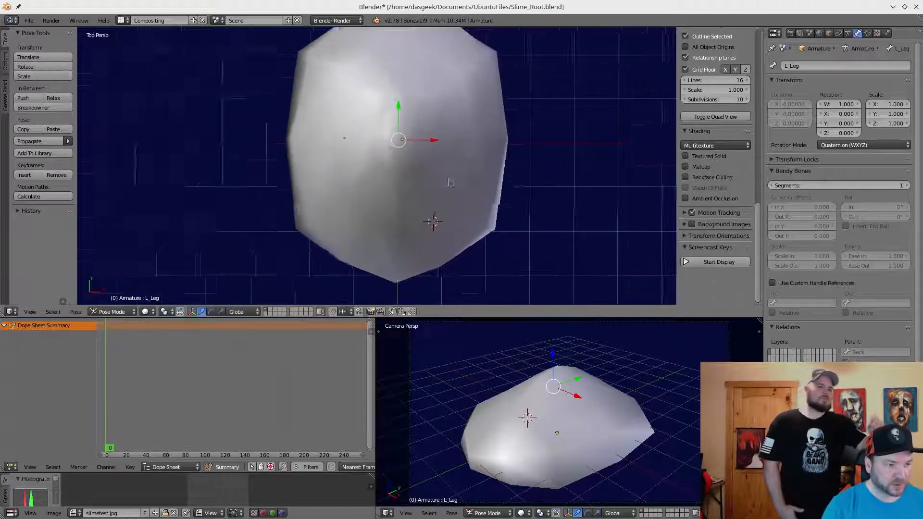
pyautogui.moveTo(470, 205); pyautogui.dragTo(356, 87, button='middle')
pyautogui.rightClick(391, 52)
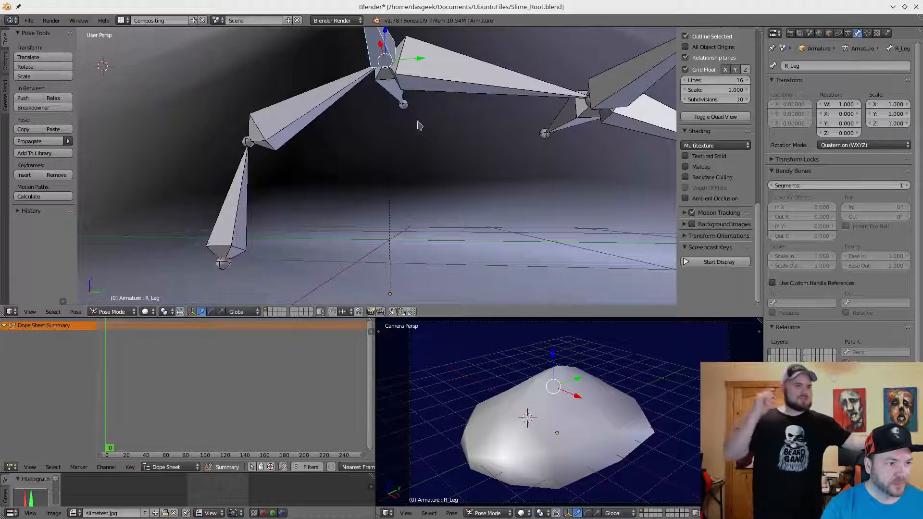
pyautogui.scroll(-3, 418, 124)
pyautogui.moveTo(405, 129); pyautogui.dragTo(551, 239, button='middle')
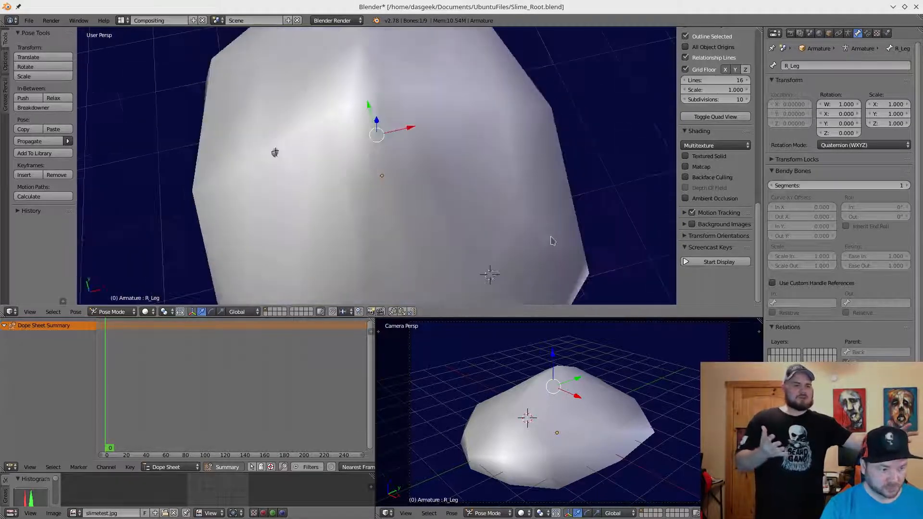
pyautogui.press('r')
pyautogui.rightClick(592, 220)
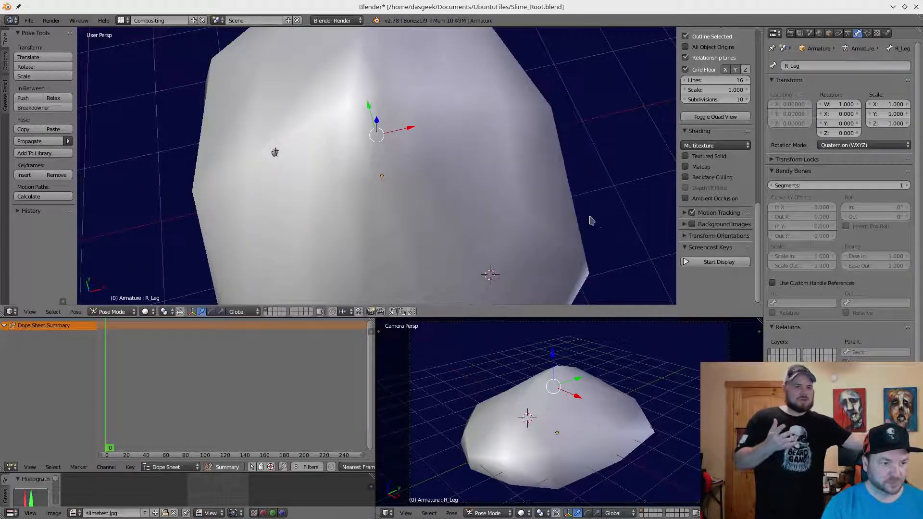
# Show the slime from the right side view and return the armature to Object Mode.
pyautogui.moveTo(584, 210); pyautogui.dragTo(546, 182, button='middle')
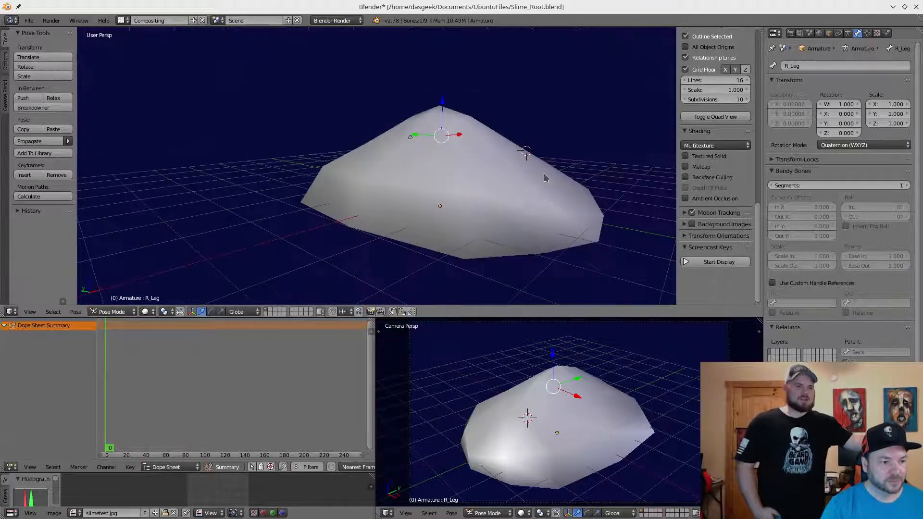
pyautogui.scroll(2, 542, 187)
pyautogui.scroll(3, 543, 187)
pyautogui.scroll(-5, 547, 184)
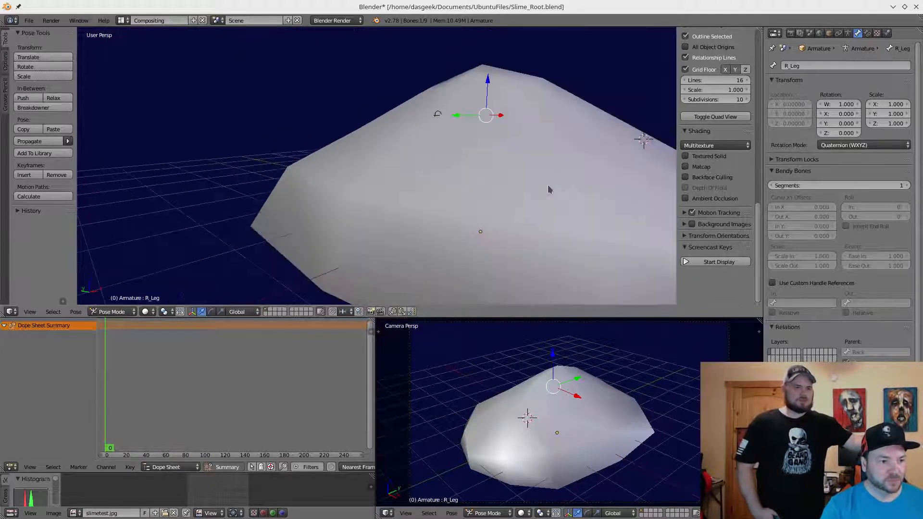
pyautogui.moveTo(561, 207); pyautogui.dragTo(376, 204, button='middle')
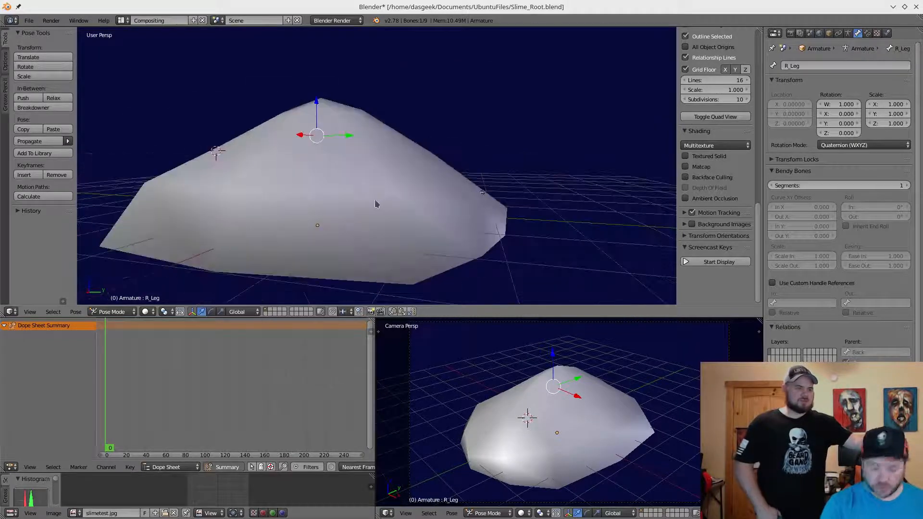
pyautogui.press('KP_3')
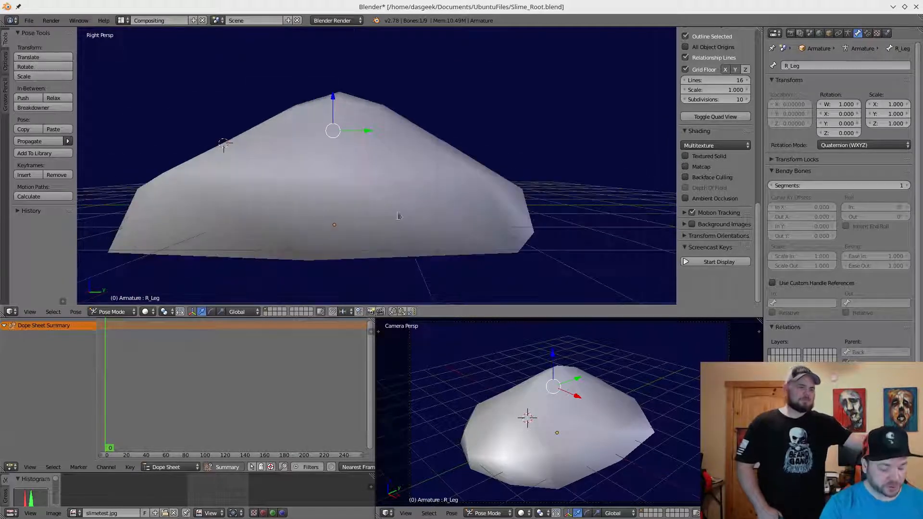
pyautogui.click(112, 311)
pyautogui.click(111, 301)
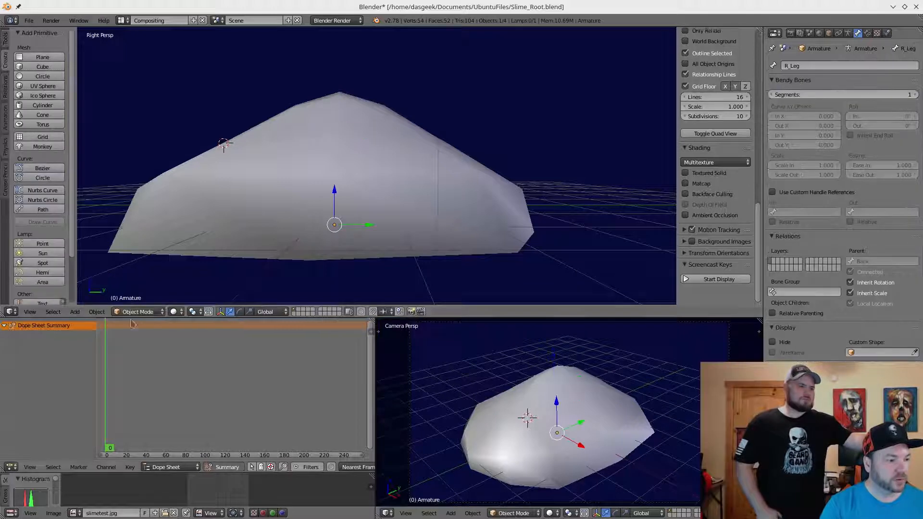
# Select the slime mesh and switch it to Weight Paint mode to inspect its bone weights.
pyautogui.click(160, 312)
pyautogui.rightClick(280, 228)
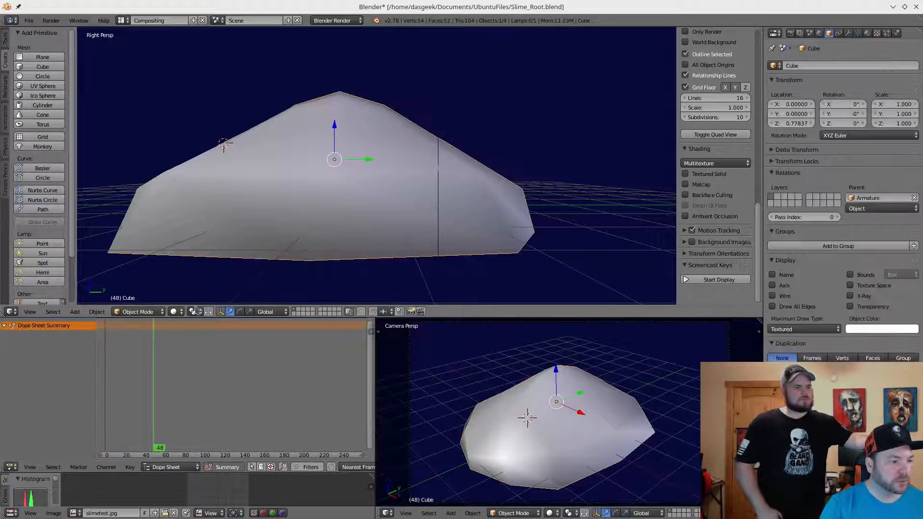
pyautogui.click(138, 311)
pyautogui.click(163, 259)
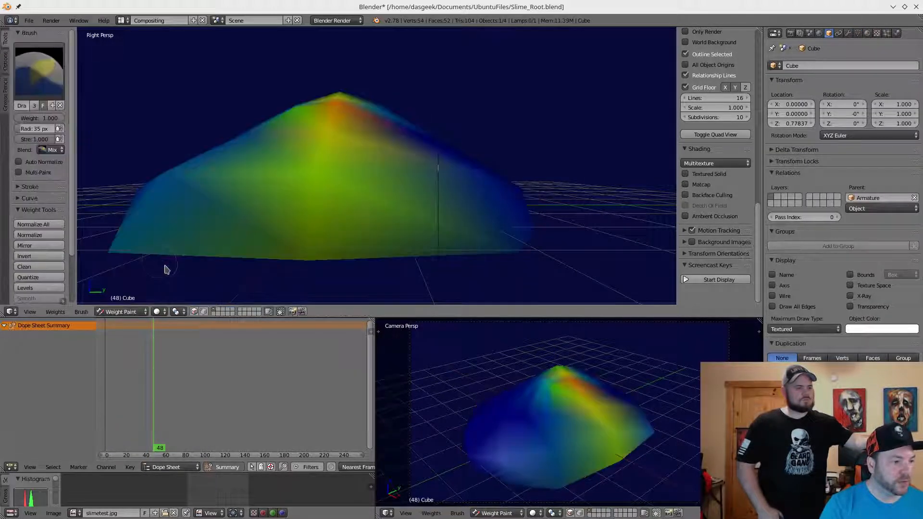
pyautogui.moveTo(471, 169)
pyautogui.mouseDown(button='middle')
pyautogui.moveTo(325, 239)
pyautogui.moveTo(553, 179)
pyautogui.mouseUp(button='middle')
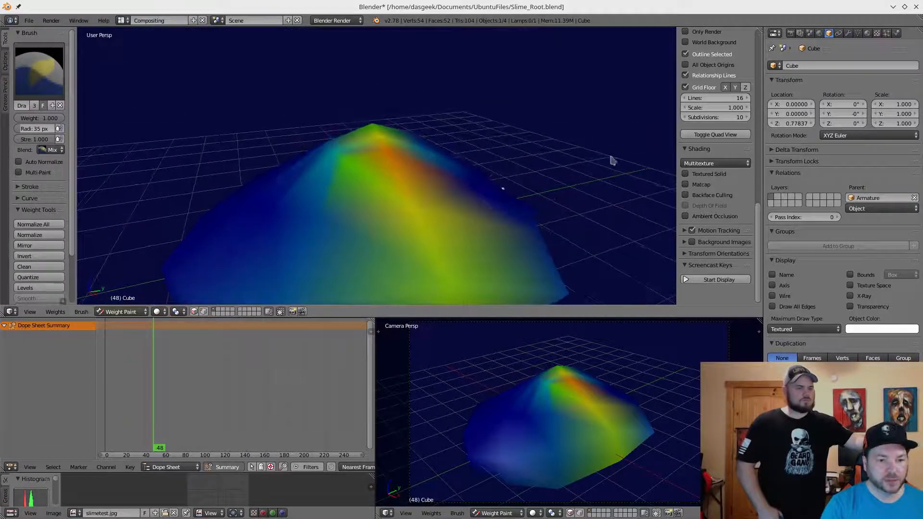
# Examine the slime mesh's painted weights for the Mount0 and R_Arm vertex groups.
pyautogui.click(858, 34)
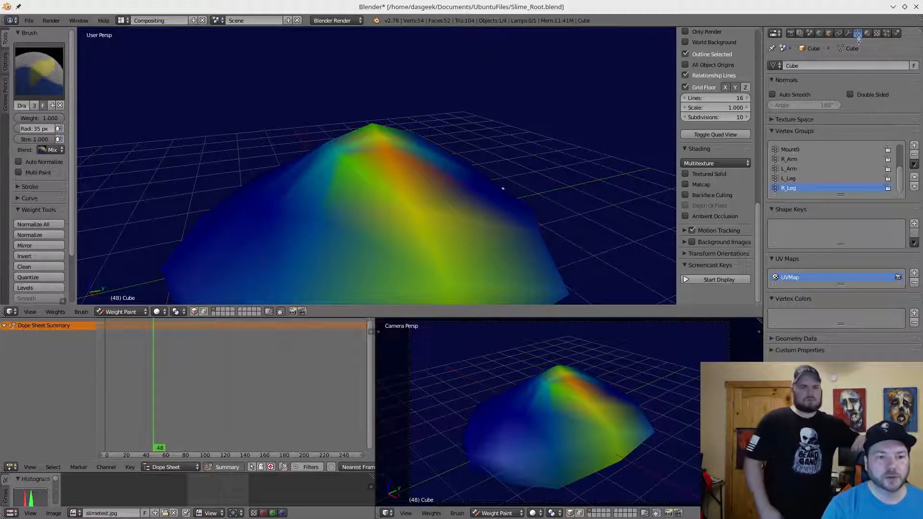
pyautogui.click(798, 149)
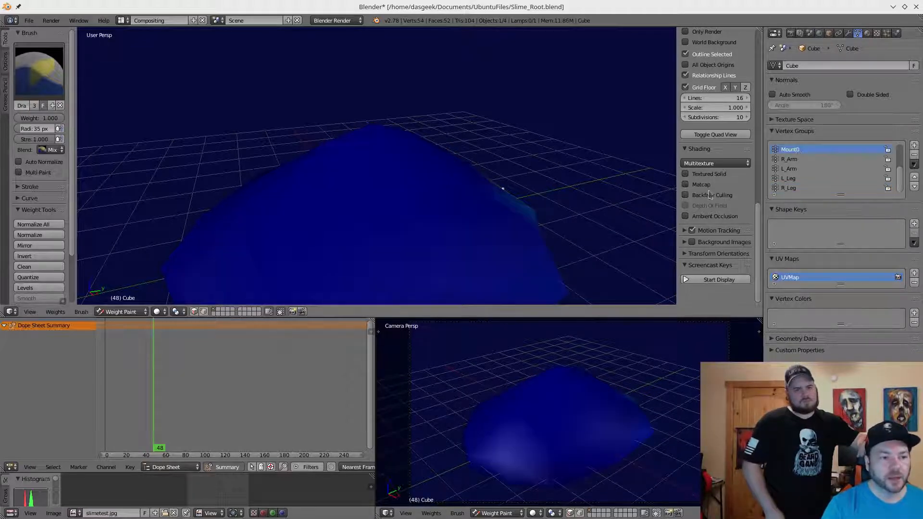
pyautogui.moveTo(512, 166); pyautogui.dragTo(462, 130, button='middle')
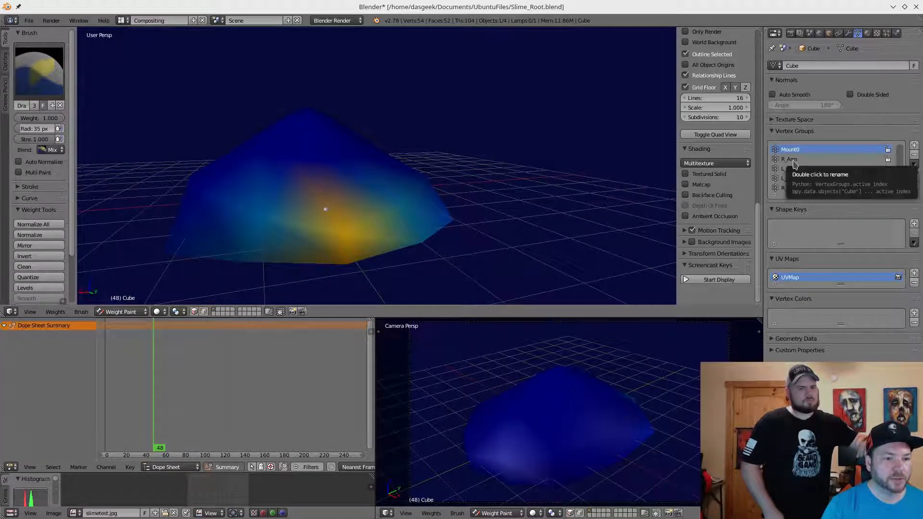
pyautogui.click(793, 161)
pyautogui.moveTo(494, 165); pyautogui.dragTo(541, 179, button='middle')
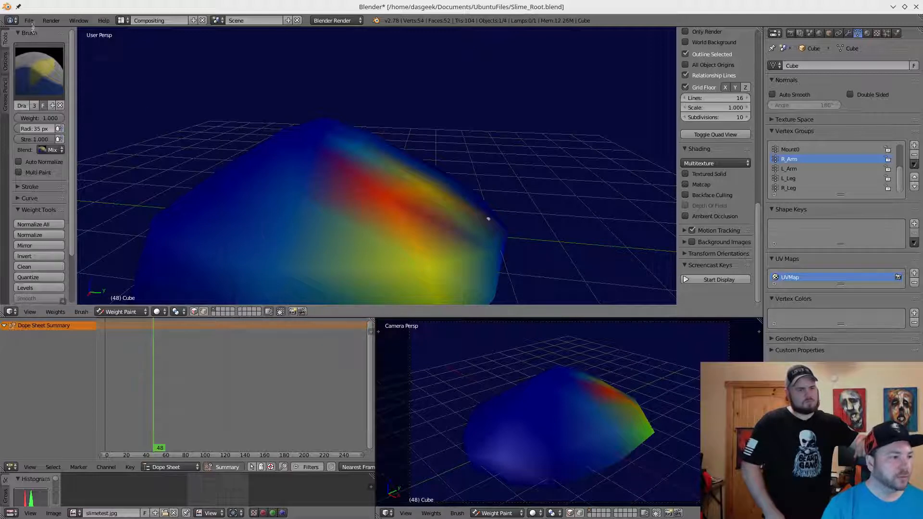
# Try painting full-weight strokes onto the R_Arm vertex group with the Draw brush, and undo the painting.
pyautogui.click(39, 79)
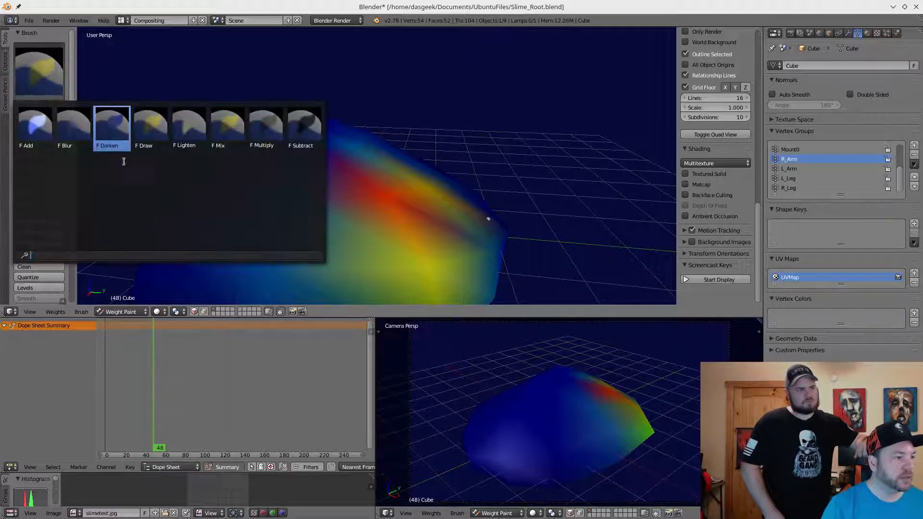
pyautogui.click(157, 136)
pyautogui.moveTo(298, 177)
pyautogui.mouseDown()
pyautogui.moveTo(324, 237)
pyautogui.moveTo(323, 282)
pyautogui.moveTo(375, 154)
pyautogui.moveTo(301, 130)
pyautogui.moveTo(325, 151)
pyautogui.mouseUp()
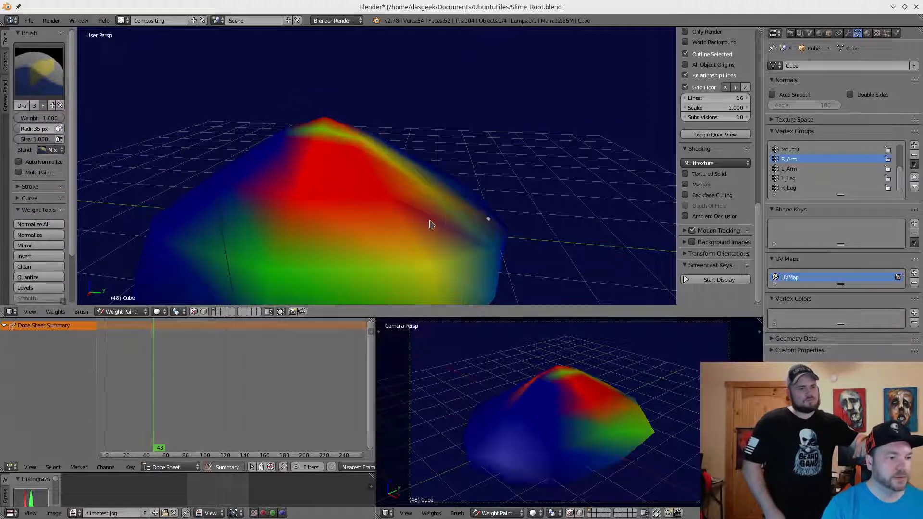
pyautogui.hotkey('ctrl', 'z')
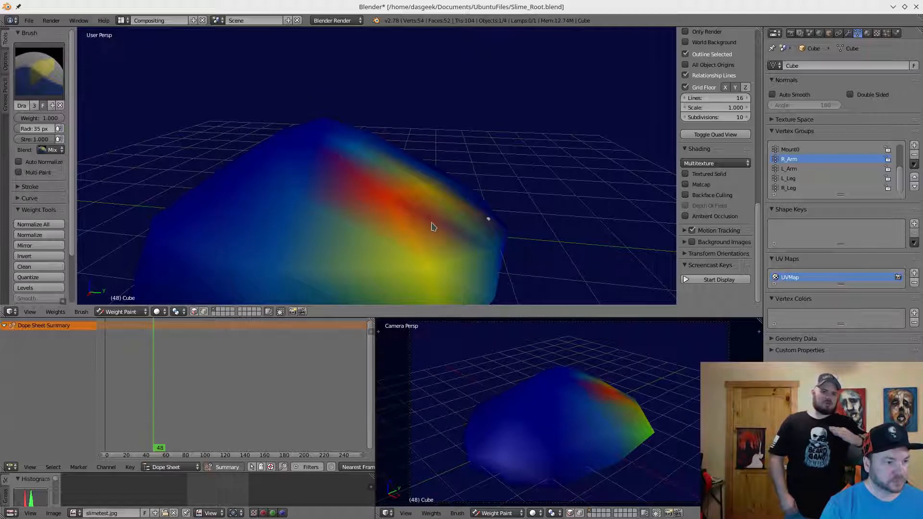
# Examine the weight distribution of the L_Arm, L_Leg and R_Leg vertex groups around the mesh.
pyautogui.moveTo(441, 226)
pyautogui.mouseDown(button='middle')
pyautogui.moveTo(351, 237)
pyautogui.moveTo(453, 219)
pyautogui.moveTo(322, 241)
pyautogui.moveTo(412, 216)
pyautogui.moveTo(377, 230)
pyautogui.moveTo(344, 232)
pyautogui.moveTo(423, 200)
pyautogui.moveTo(362, 214)
pyautogui.moveTo(455, 191)
pyautogui.moveTo(381, 227)
pyautogui.moveTo(378, 188)
pyautogui.mouseUp(button='middle')
pyautogui.click(788, 168)
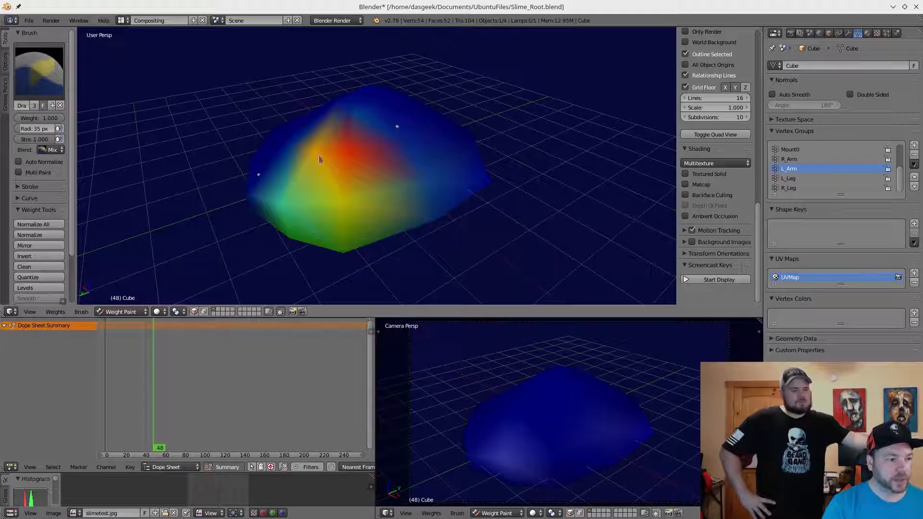
pyautogui.click(788, 178)
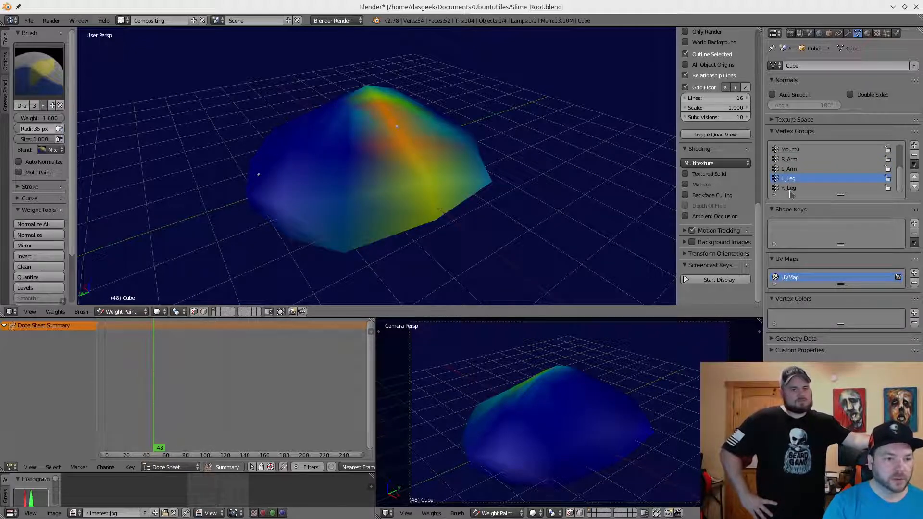
pyautogui.click(788, 188)
pyautogui.moveTo(371, 222); pyautogui.dragTo(497, 208, button='middle')
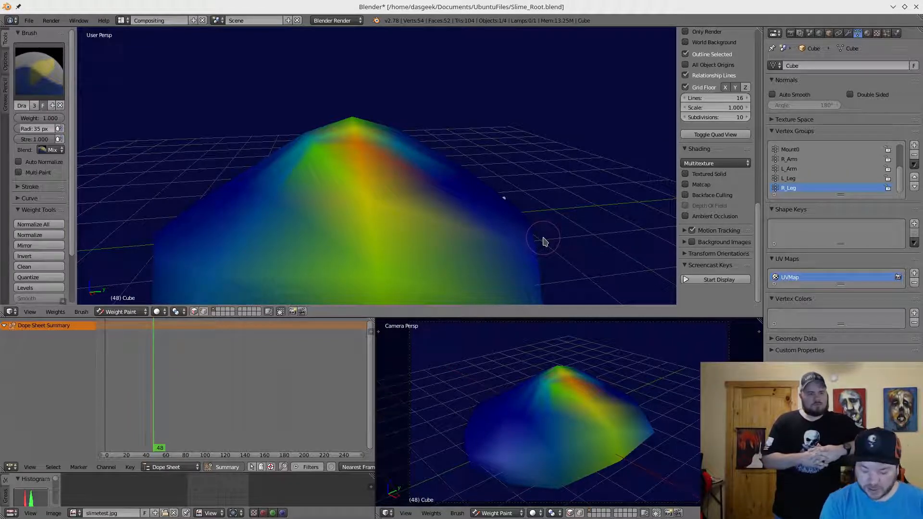
pyautogui.press('KP_1')
pyautogui.keyDown('shift'); pyautogui.moveTo(540, 245); pyautogui.dragTo(536, 315, button='middle'); pyautogui.keyUp('shift')
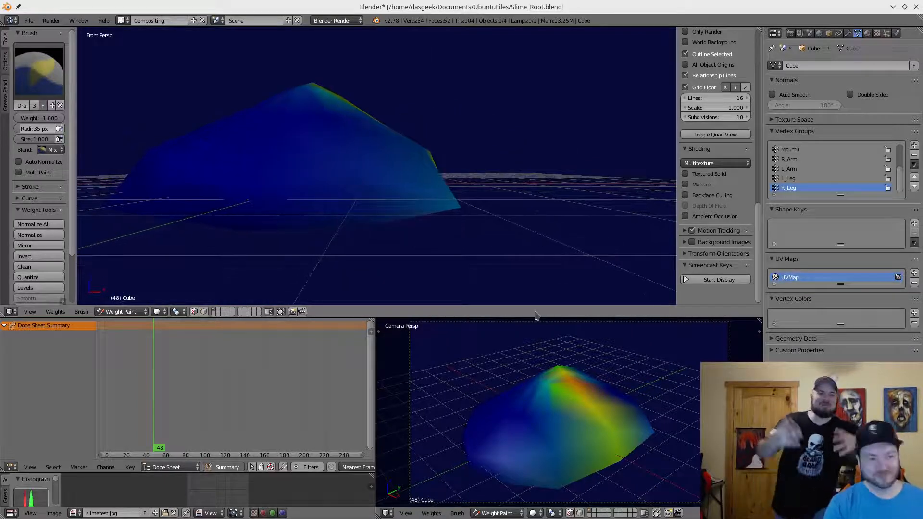
pyautogui.scroll(4, 471, 210)
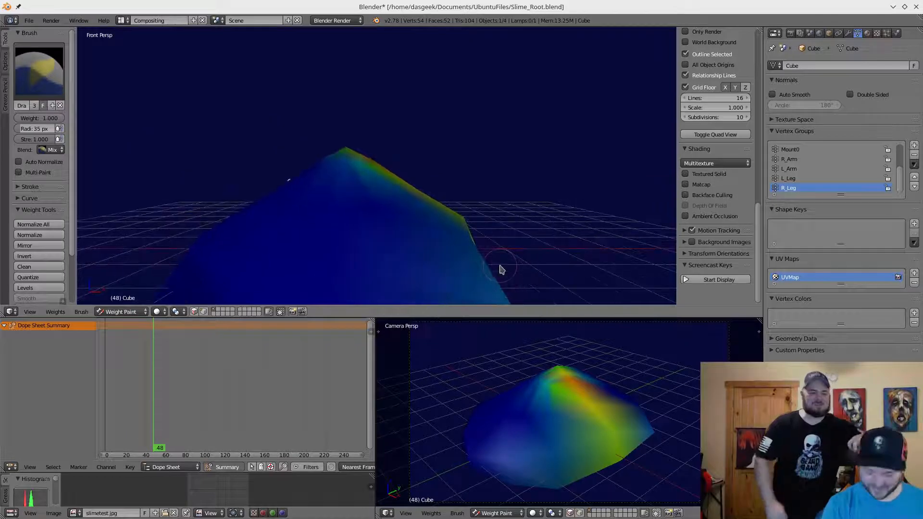
# Examine the weight distribution of the Pelvis, Back, Spine and Head vertex groups, ending on Pelvis.
pyautogui.scroll(4, 817, 180)
pyautogui.click(795, 152)
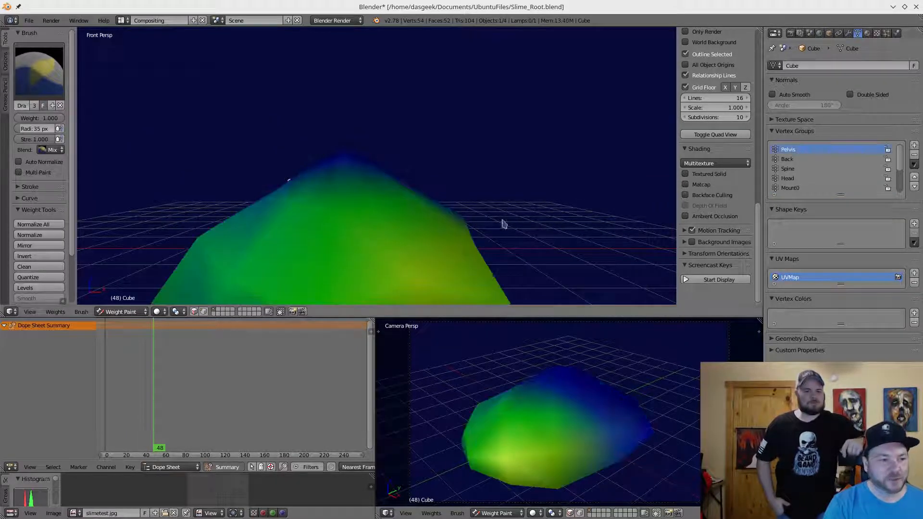
pyautogui.scroll(-3, 443, 218)
pyautogui.moveTo(405, 228)
pyautogui.mouseDown(button='middle')
pyautogui.moveTo(373, 241)
pyautogui.moveTo(520, 252)
pyautogui.moveTo(212, 241)
pyautogui.mouseUp(button='middle')
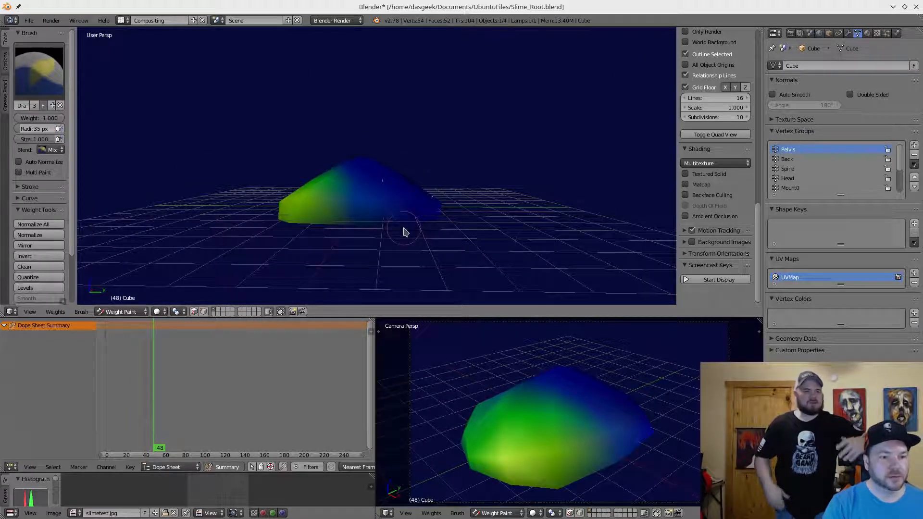
pyautogui.click(794, 168)
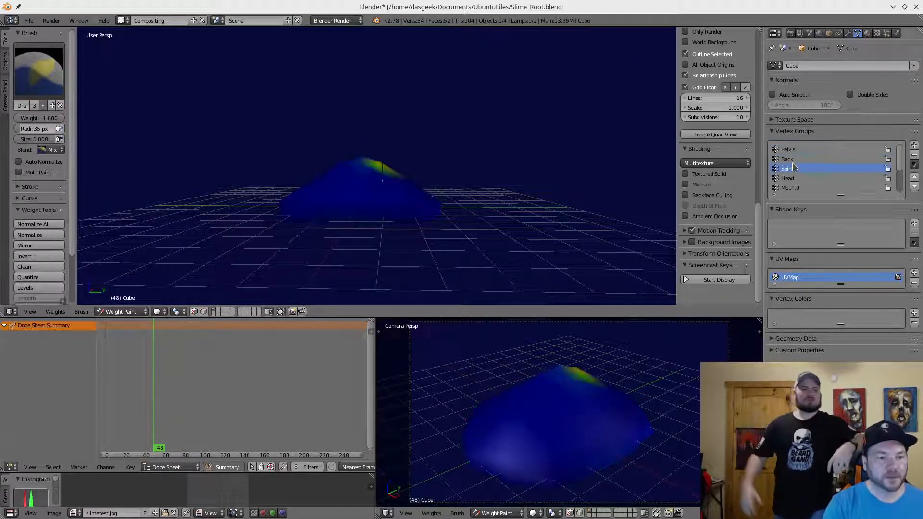
pyautogui.click(793, 160)
pyautogui.click(792, 171)
pyautogui.click(791, 178)
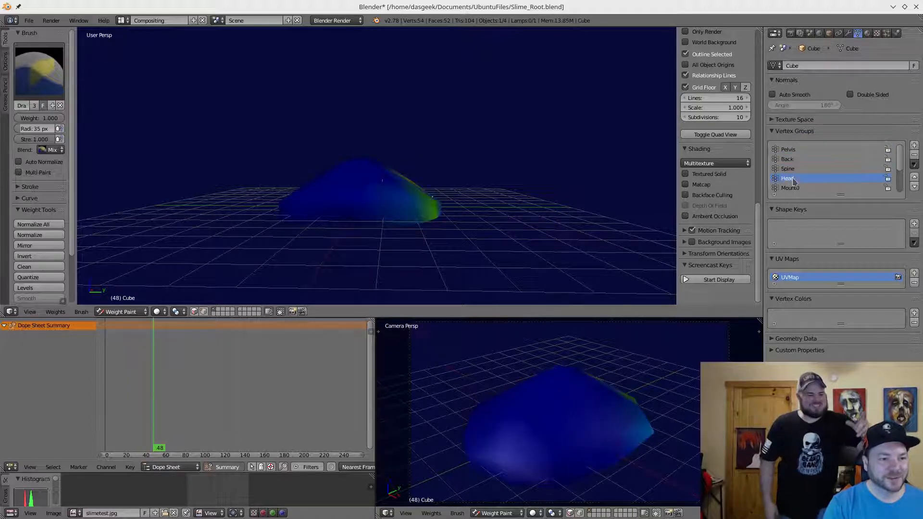
pyautogui.click(793, 150)
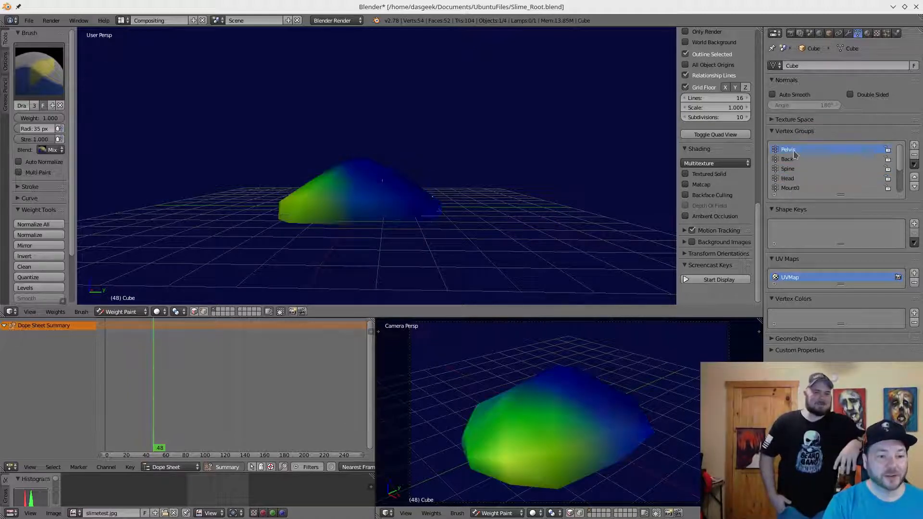
pyautogui.moveTo(400, 255)
pyautogui.mouseDown(button='middle')
pyautogui.moveTo(431, 280)
pyautogui.moveTo(409, 258)
pyautogui.moveTo(383, 267)
pyautogui.mouseUp(button='middle')
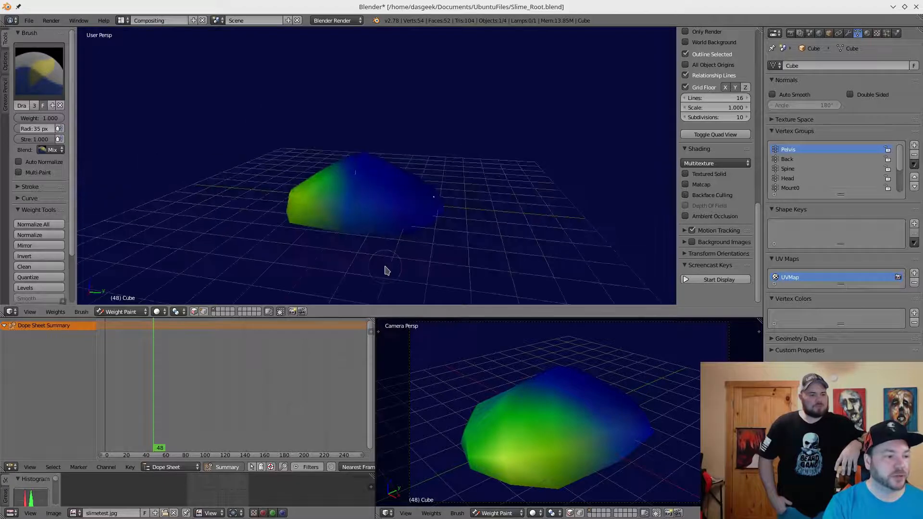
# Switch the slime mesh to Object Mode and set the main viewport's shading to Wireframe.
pyautogui.click(142, 314)
pyautogui.click(137, 301)
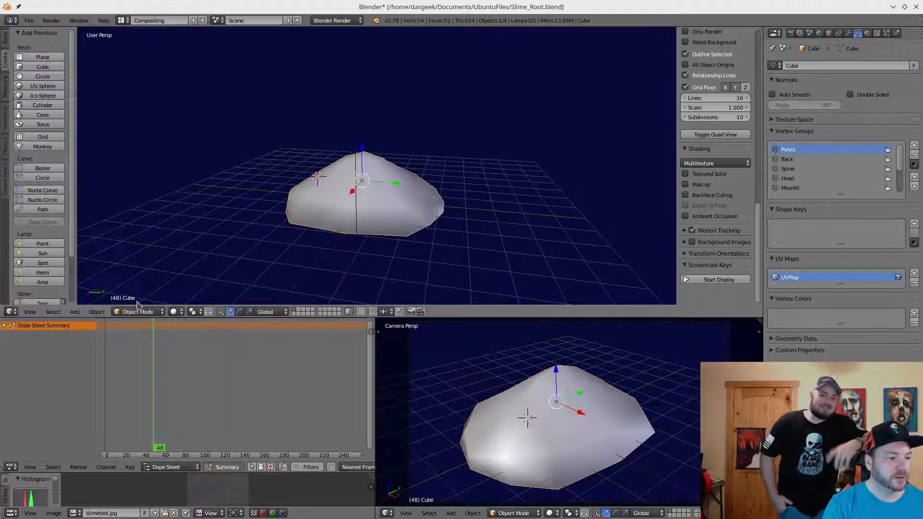
pyautogui.click(176, 311)
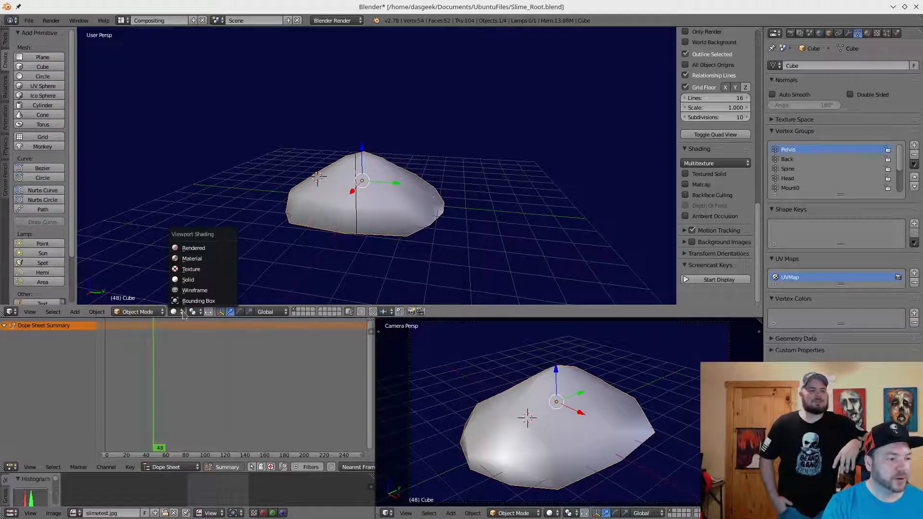
pyautogui.click(199, 293)
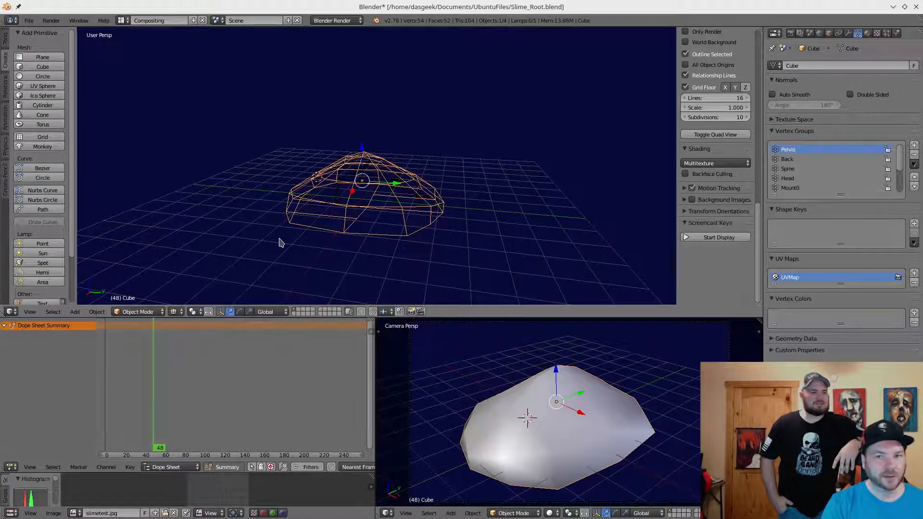
# Select the armature inside the slime mesh and switch it to Pose Mode.
pyautogui.moveTo(283, 248); pyautogui.dragTo(420, 219, button='middle')
pyautogui.rightClick(332, 203)
pyautogui.scroll(5, 419, 222)
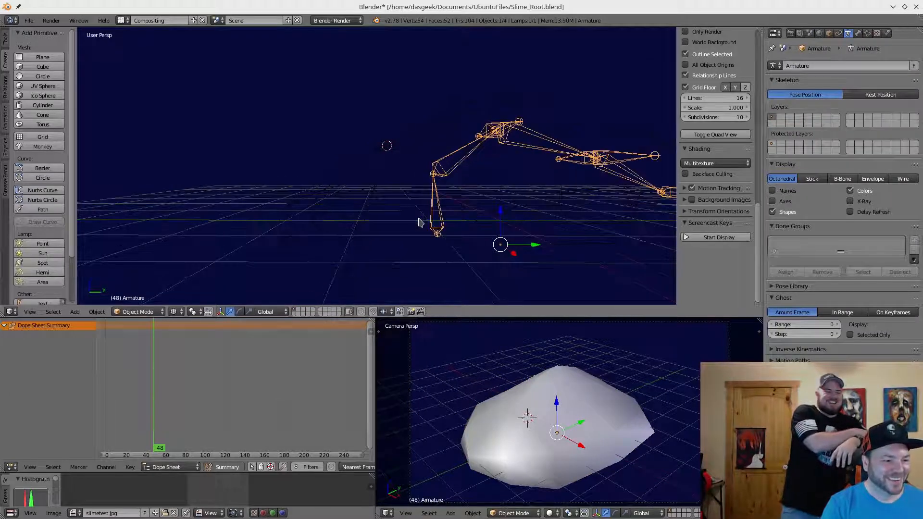
pyautogui.click(140, 312)
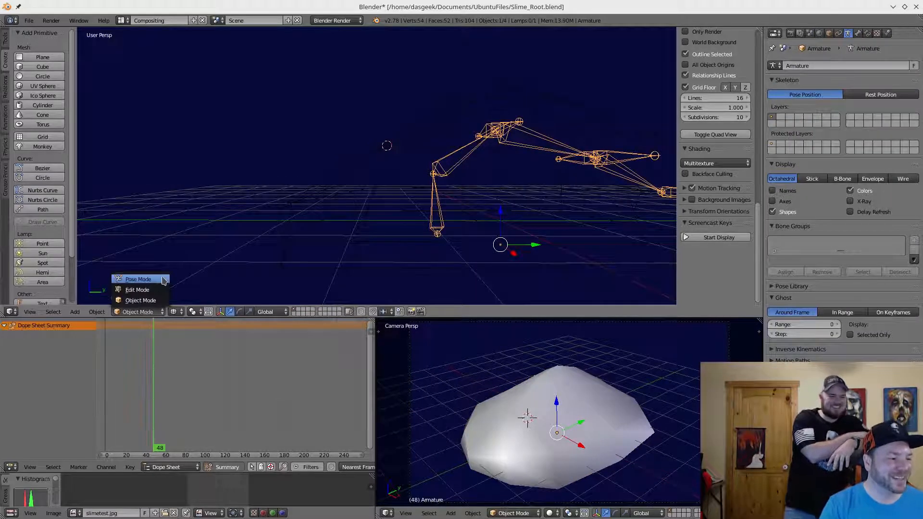
pyautogui.click(138, 280)
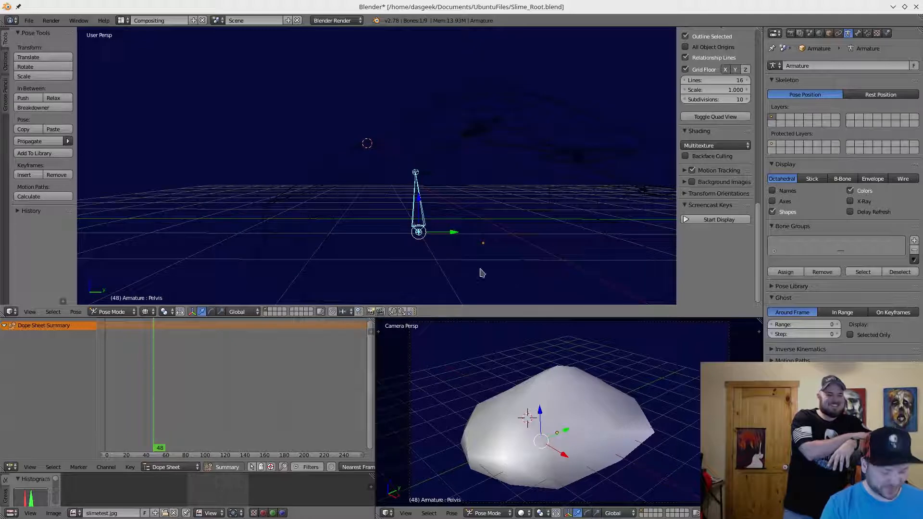
# Try rotating and moving the Pelvis bone to test the mesh deformation, cancelling both transforms.
pyautogui.press('r')
pyautogui.press('Escape')
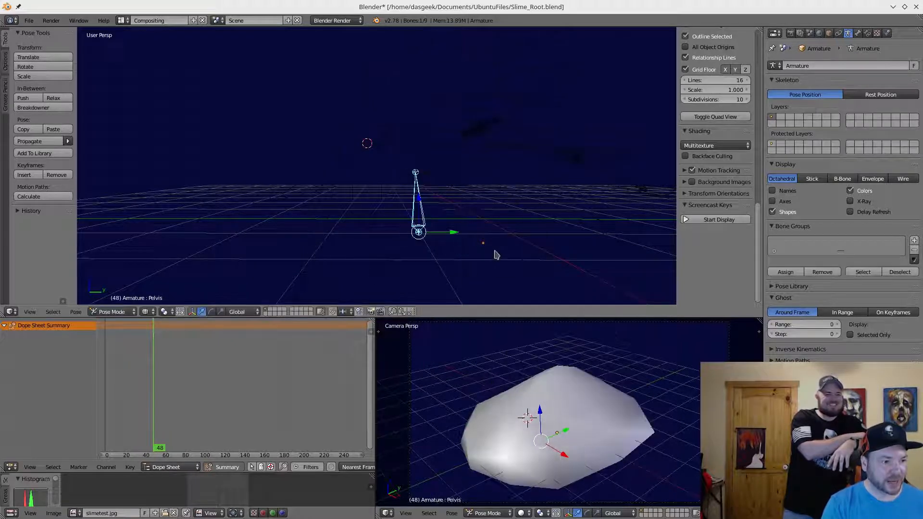
pyautogui.press('g')
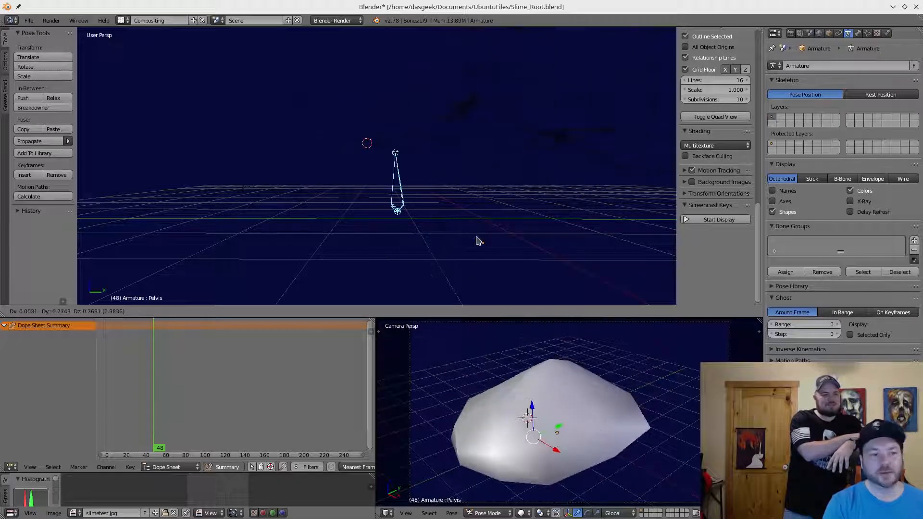
pyautogui.rightClick(477, 237)
# Select the Back bone and try rotating it to test how the mesh follows, cancelling the rotation.
pyautogui.moveTo(498, 237); pyautogui.dragTo(498, 239, button='middle')
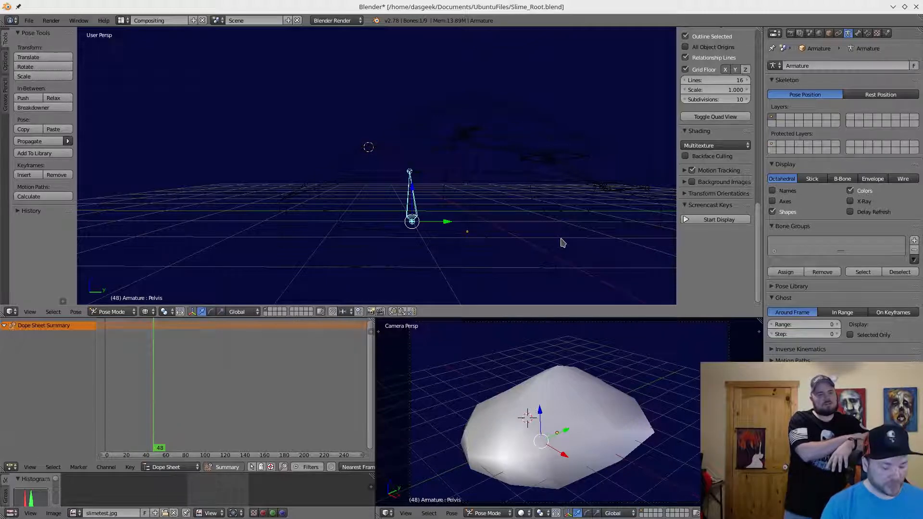
pyautogui.rightClick(454, 156)
pyautogui.hotkey('ctrl', 'z')
pyautogui.press('r')
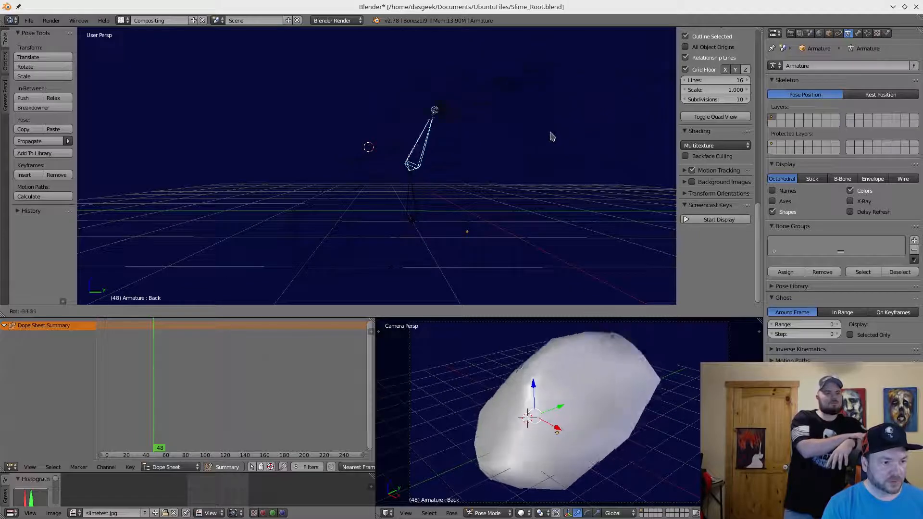
pyautogui.rightClick(579, 233)
pyautogui.keyDown('shift'); pyautogui.moveTo(272, 249); pyautogui.dragTo(338, 198, button='middle'); pyautogui.keyUp('shift')
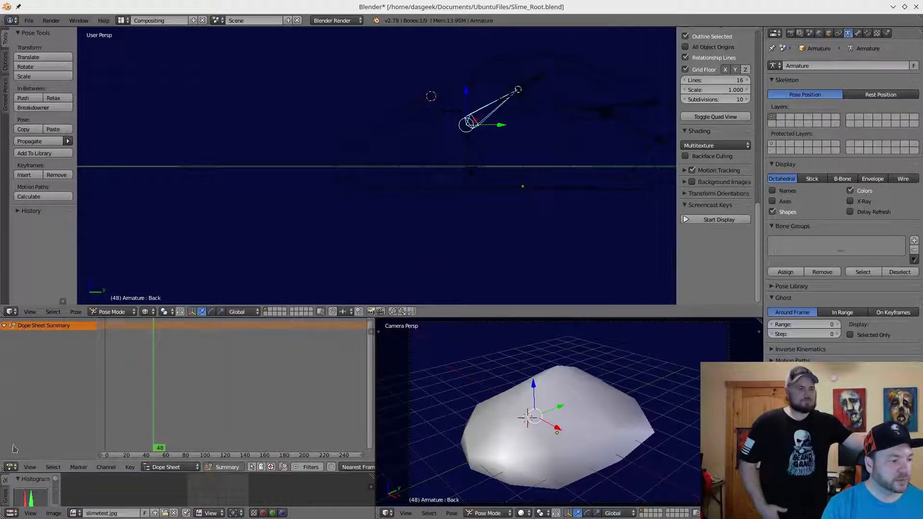
# Change the Dope Sheet area to a Timeline editor and bring the start of the frame range into view.
pyautogui.click(10, 467)
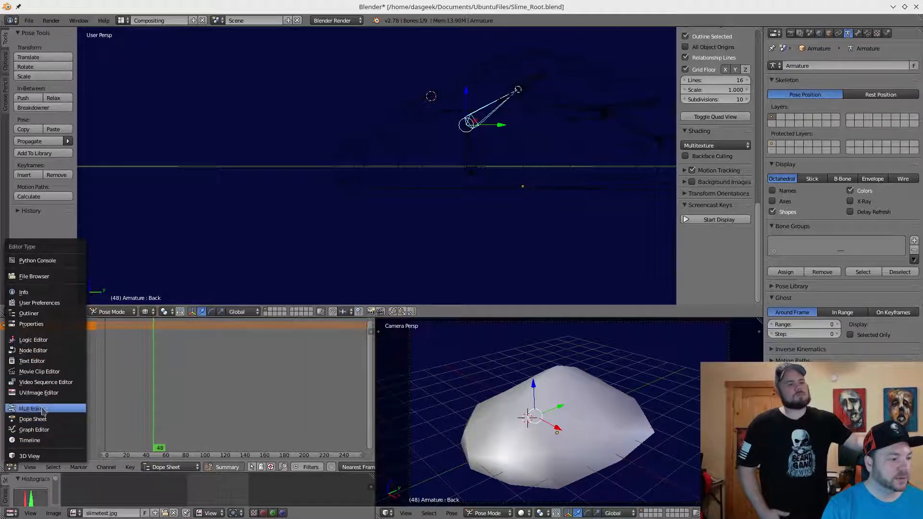
pyautogui.click(39, 441)
pyautogui.moveTo(149, 429); pyautogui.dragTo(218, 339, button='middle')
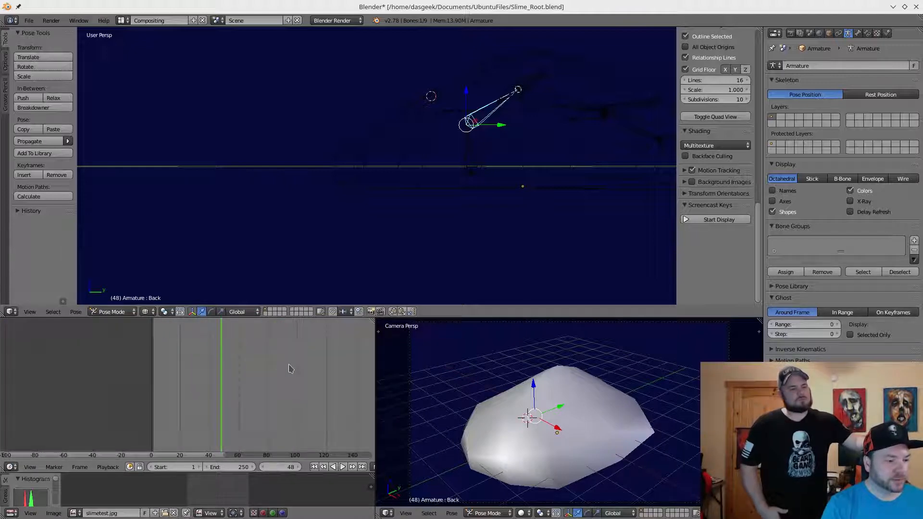
# Move the current frame back to frame 1 at the start of the timeline.
pyautogui.press('Left')
pyautogui.press('Left')
pyautogui.press('Left')
pyautogui.press('Left')
pyautogui.press('Left')
pyautogui.press('Left')
pyautogui.press('Left')
pyautogui.press('Left')
pyautogui.press('Left')
pyautogui.press('Left')
pyautogui.press('Left')
pyautogui.press('Left')
pyautogui.press('Left')
pyautogui.press('Left')
pyautogui.press('Left')
pyautogui.press('Left')
pyautogui.press('Left')
pyautogui.press('Left')
pyautogui.press('Left')
pyautogui.press('Left')
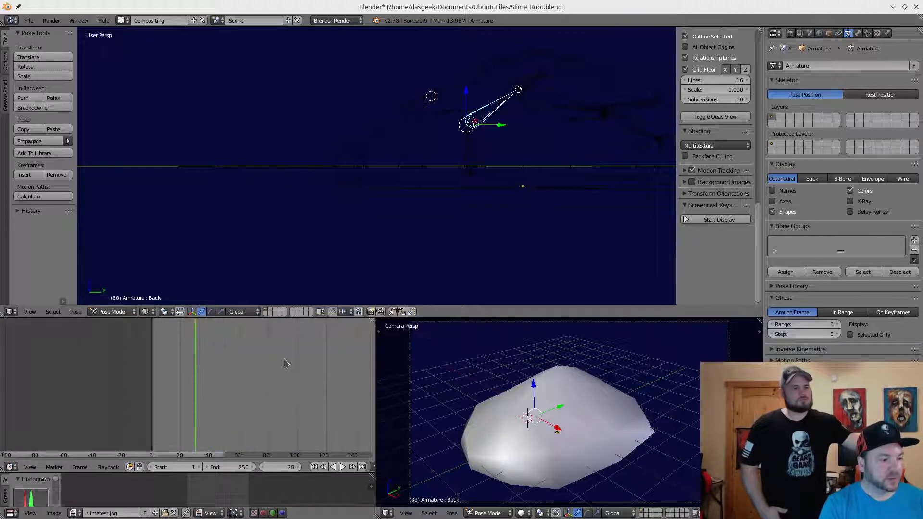
pyautogui.press('Left')
pyautogui.press('Left')
pyautogui.press('Left')
pyautogui.press('Left')
pyautogui.press('Left')
pyautogui.press('Left')
pyautogui.press('Left')
pyautogui.press('Left')
pyautogui.press('Left')
pyautogui.press('Left')
pyautogui.press('Left')
pyautogui.press('Left')
pyautogui.press('Left')
pyautogui.press('Left')
pyautogui.press('Left')
pyautogui.press('Left')
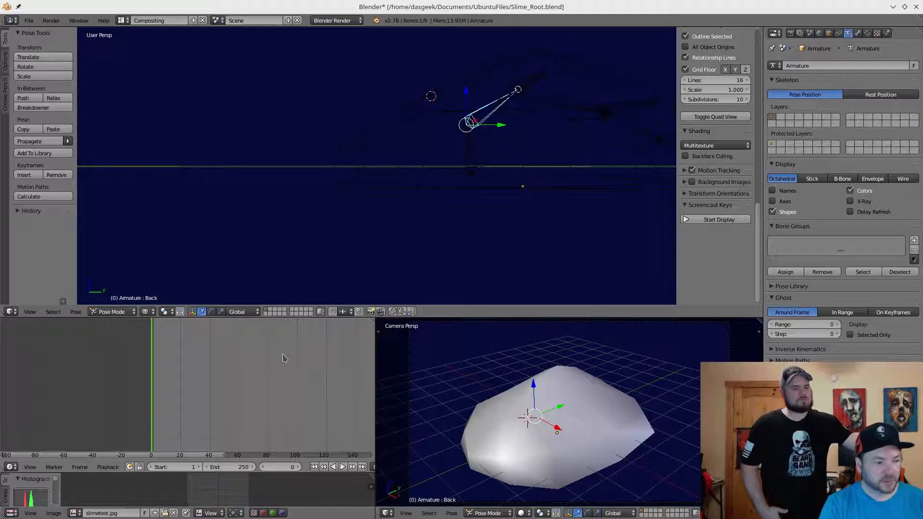
pyautogui.moveTo(440, 154); pyautogui.dragTo(370, 211, button='middle')
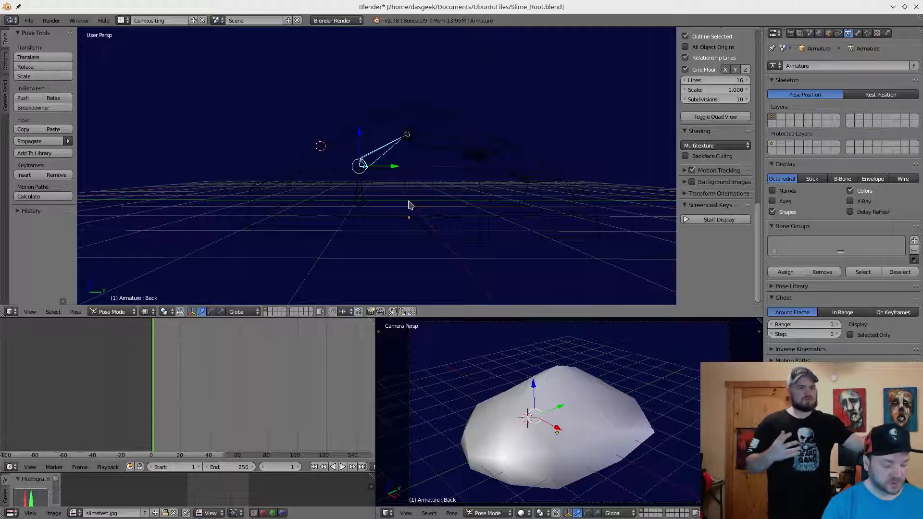
pyautogui.moveTo(469, 204); pyautogui.dragTo(443, 227, button='middle')
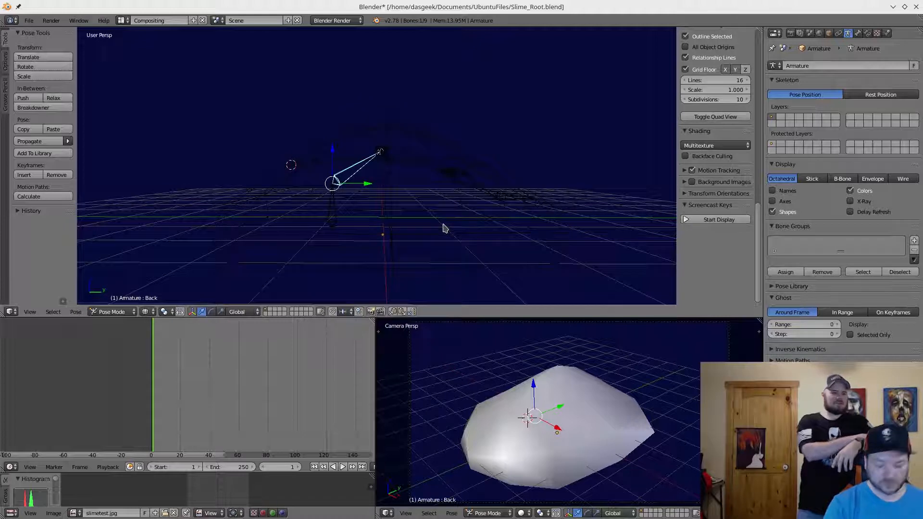
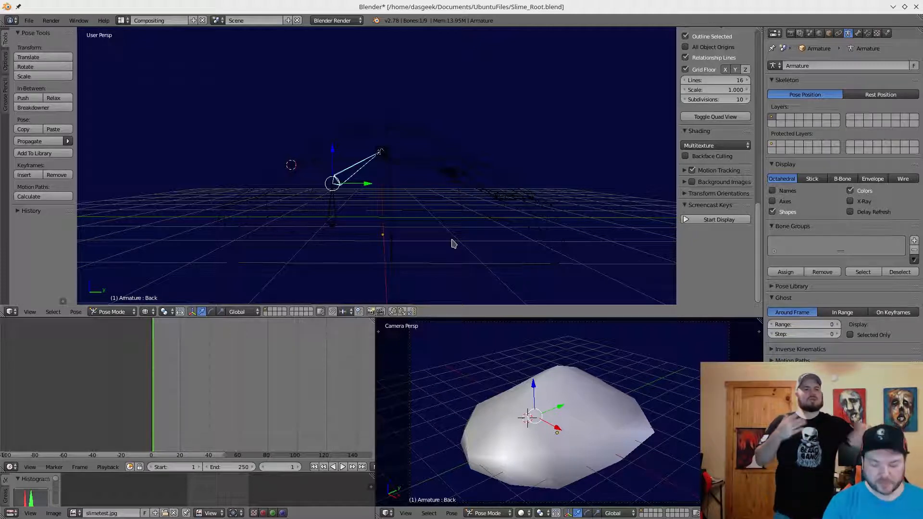
# Select the Spine bone and inspect its placement in the armature from the top and right views.
pyautogui.moveTo(389, 231)
pyautogui.keyDown('shift'); pyautogui.mouseDown(button='middle')
pyautogui.moveTo(449, 208)
pyautogui.moveTo(437, 225)
pyautogui.moveTo(381, 222)
pyautogui.moveTo(374, 212)
pyautogui.moveTo(397, 194)
pyautogui.moveTo(432, 189)
pyautogui.moveTo(414, 215)
pyautogui.moveTo(382, 219)
pyautogui.mouseUp(button='middle'); pyautogui.keyUp('shift')
pyautogui.rightClick(393, 147)
pyautogui.press('KP_7')
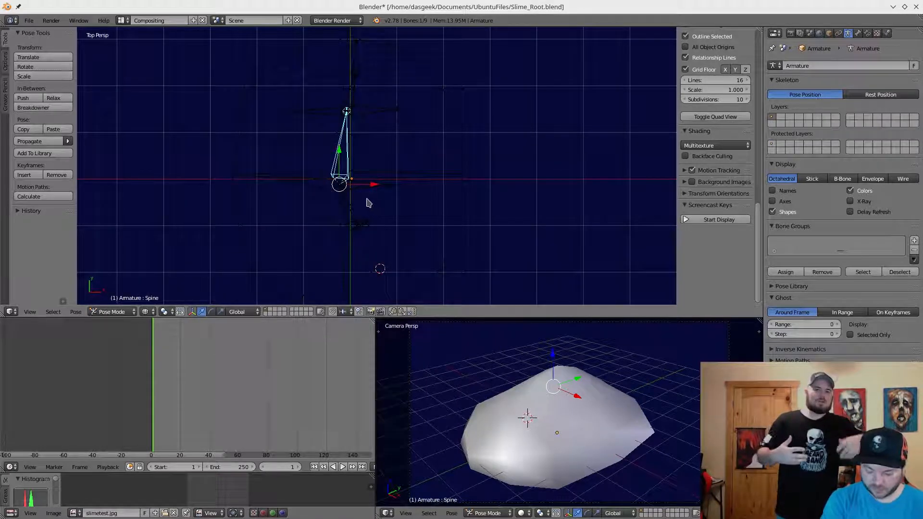
pyautogui.press('KP_3')
pyautogui.keyDown('shift'); pyautogui.moveTo(388, 229); pyautogui.dragTo(426, 227, button='middle'); pyautogui.keyUp('shift')
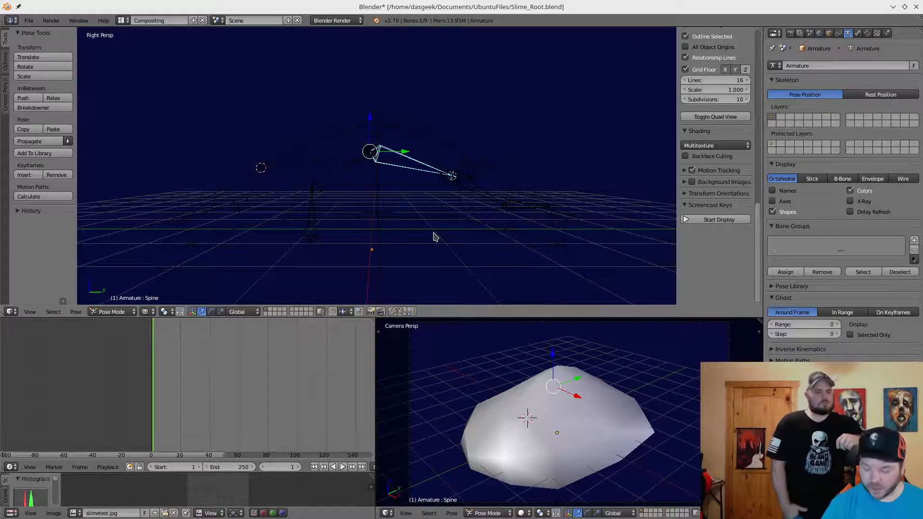
pyautogui.press('KP_7')
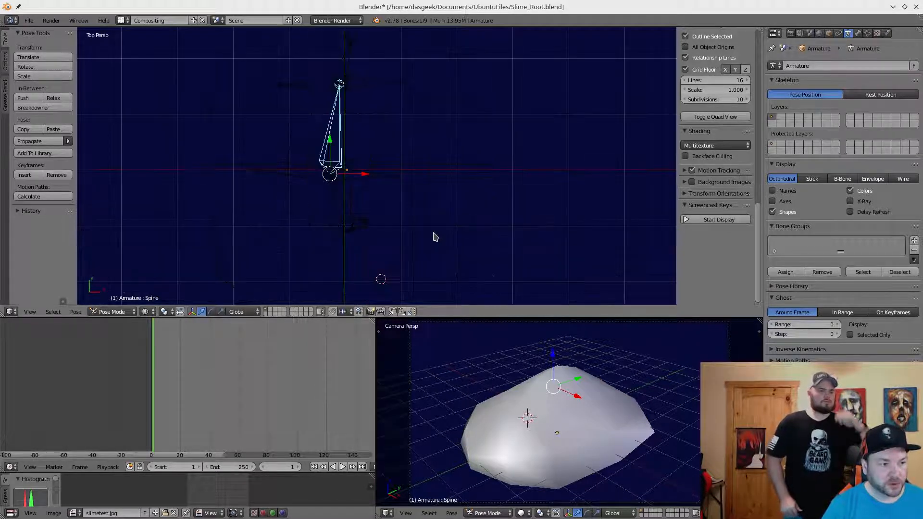
# Select the L_Leg bone and bring up its transform values together with its bone properties.
pyautogui.rightClick(308, 179)
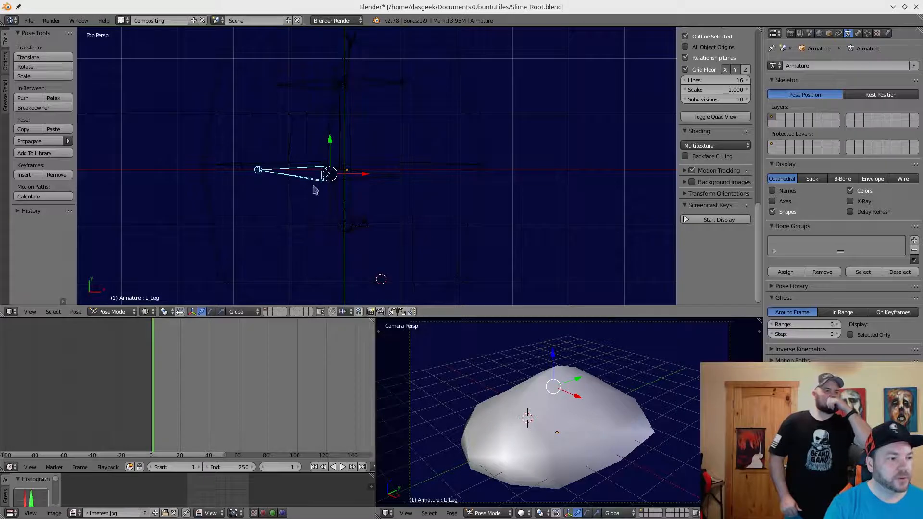
pyautogui.scroll(8, 707, 72)
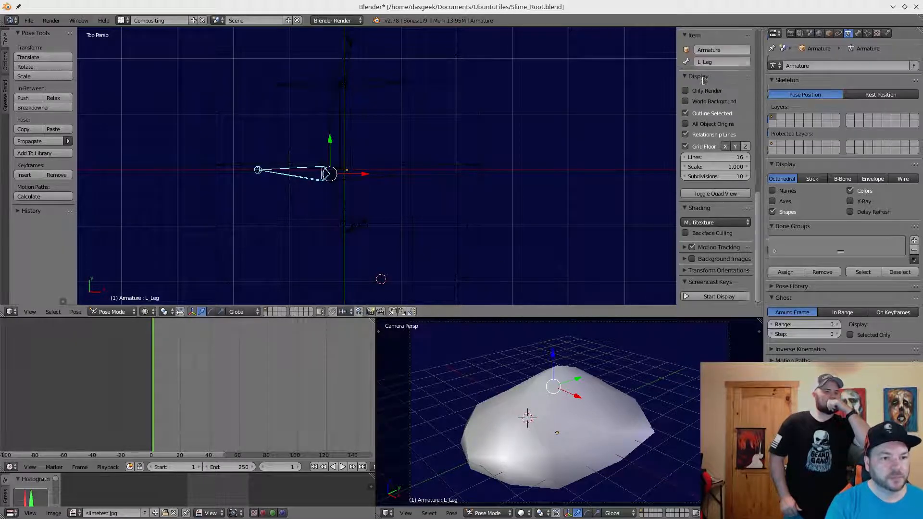
pyautogui.scroll(7, 708, 72)
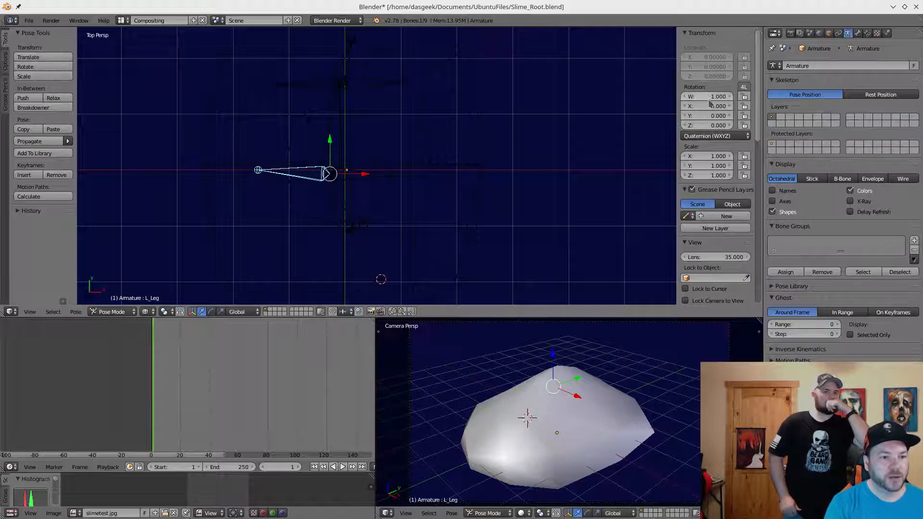
pyautogui.keyDown('shift'); pyautogui.moveTo(321, 160); pyautogui.dragTo(390, 138, button='middle'); pyautogui.keyUp('shift')
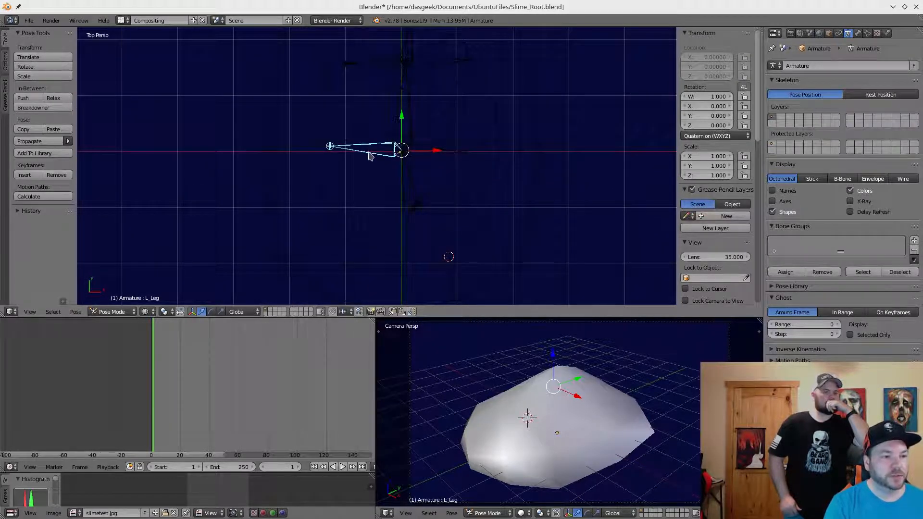
pyautogui.click(858, 32)
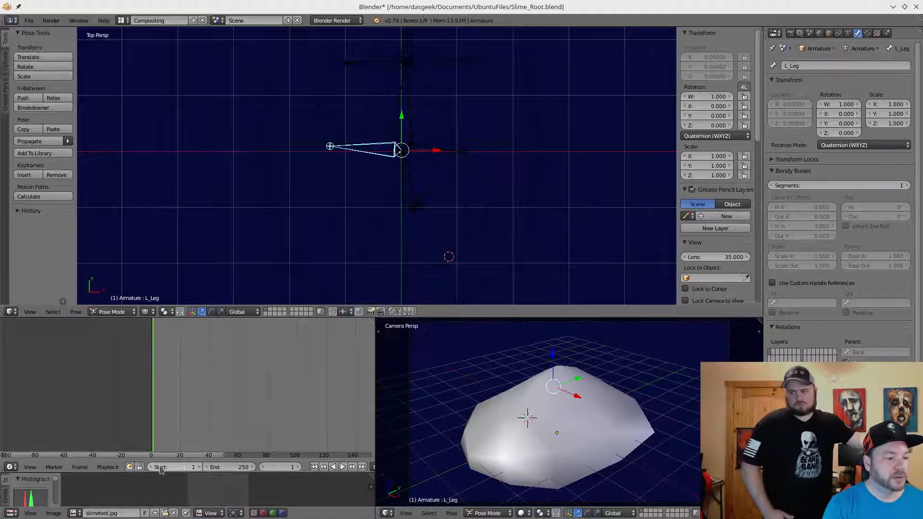
# Set the animation's end frame to 80.
pyautogui.click(241, 467)
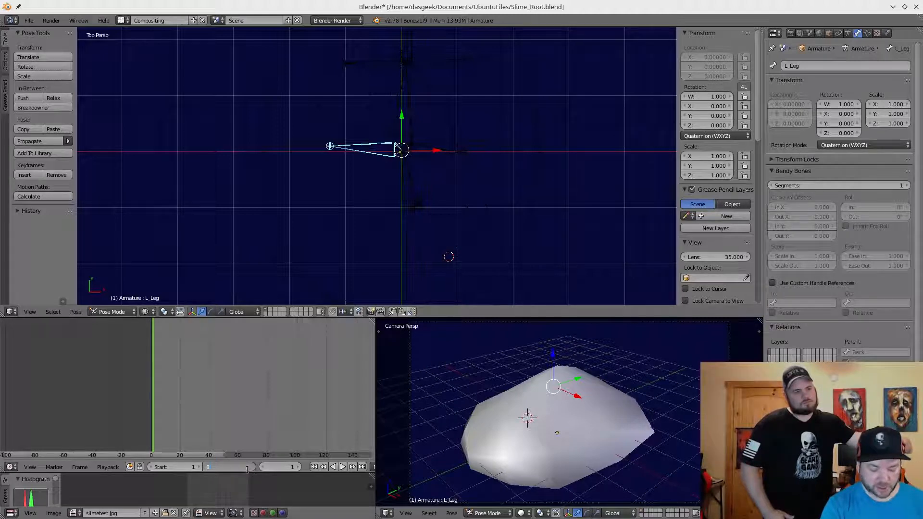
pyautogui.press('Return')
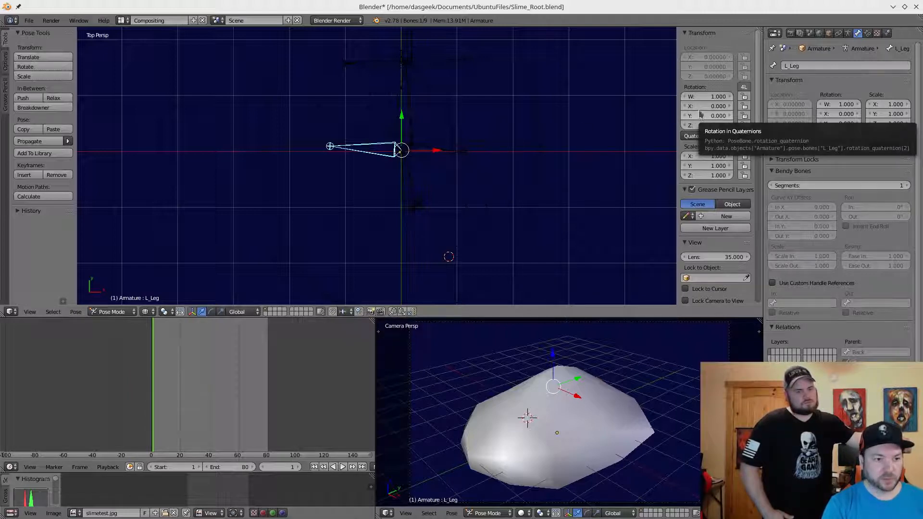
# Keyframe the rotation and scale of the L_Leg and R_Leg bones at frame 1.
pyautogui.press('i')
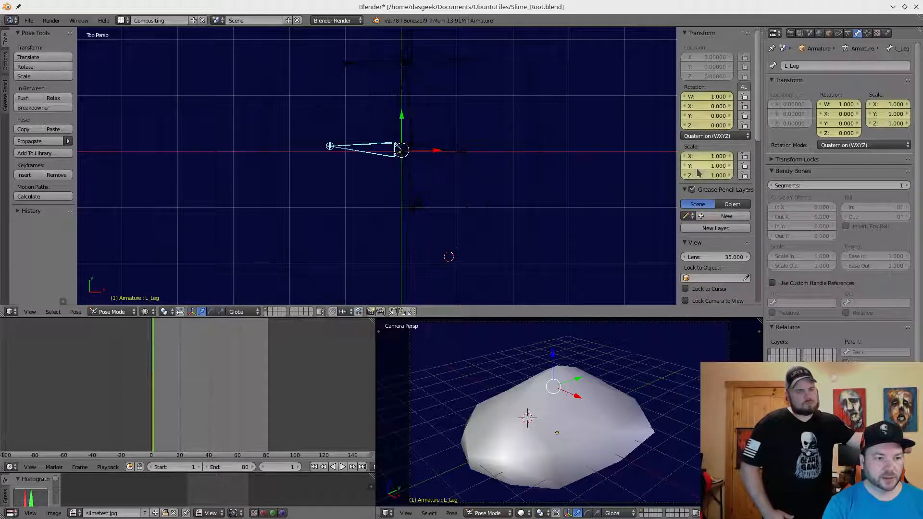
pyautogui.rightClick(428, 152)
pyautogui.press('i')
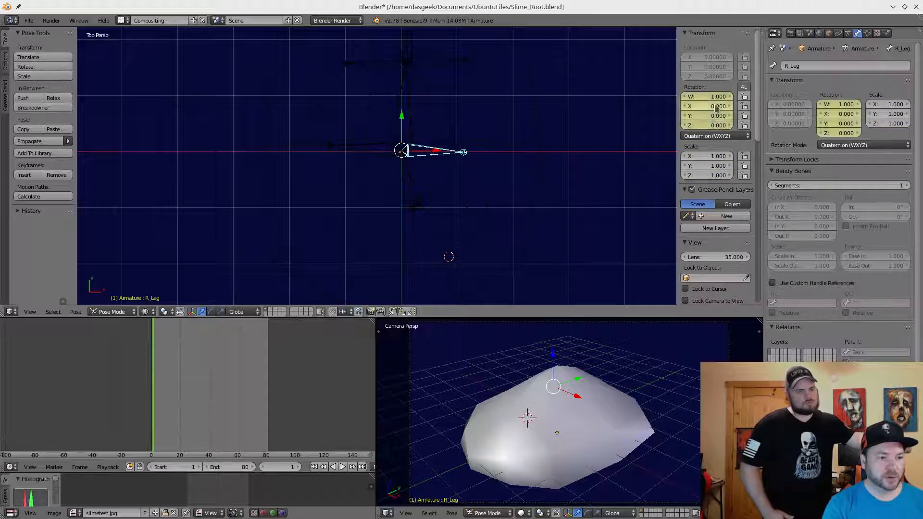
pyautogui.press('i')
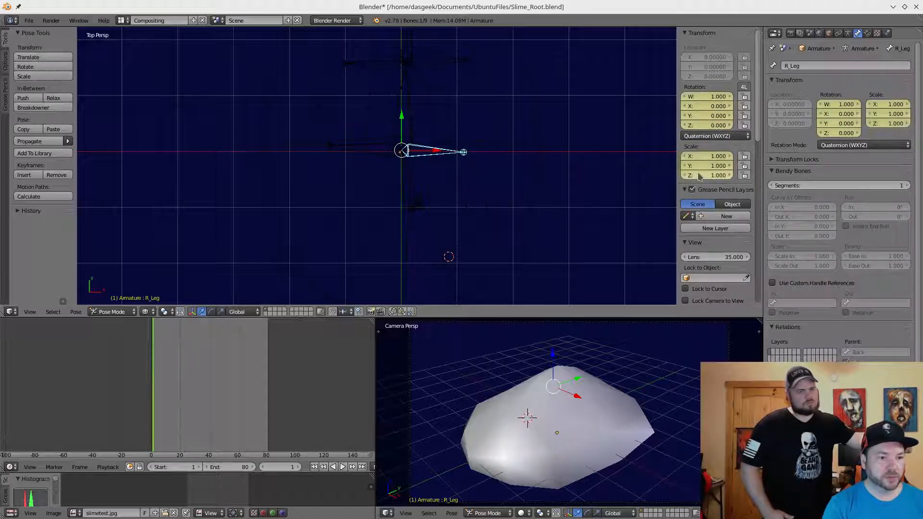
# Keyframe the rotation and scale of the L_Arm and R_Arm bones at frame 1.
pyautogui.rightClick(387, 66)
pyautogui.press('i')
pyautogui.press('i')
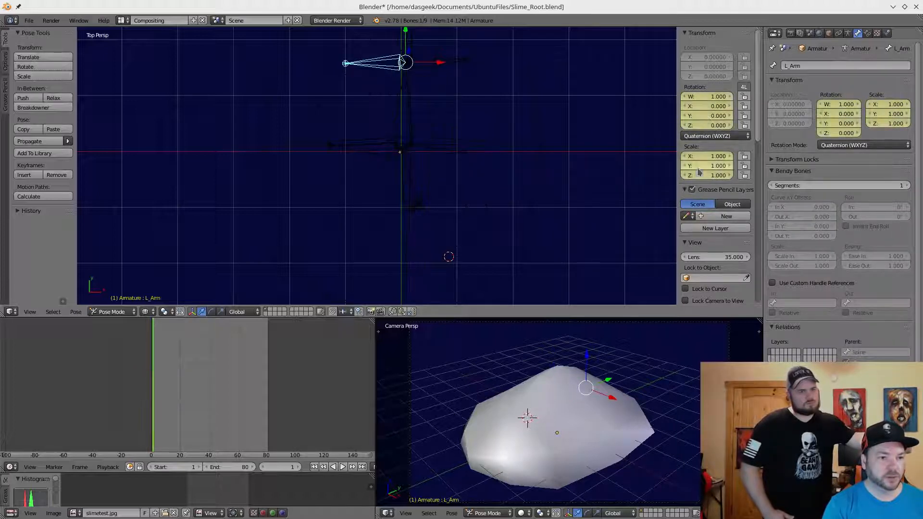
pyautogui.rightClick(440, 64)
pyautogui.press('i')
pyautogui.press('i')
# Select the Spine bone, test its rotation and cancel it, and keyframe its rotation and scale at frame 1.
pyautogui.moveTo(509, 146); pyautogui.dragTo(459, 189, button='middle')
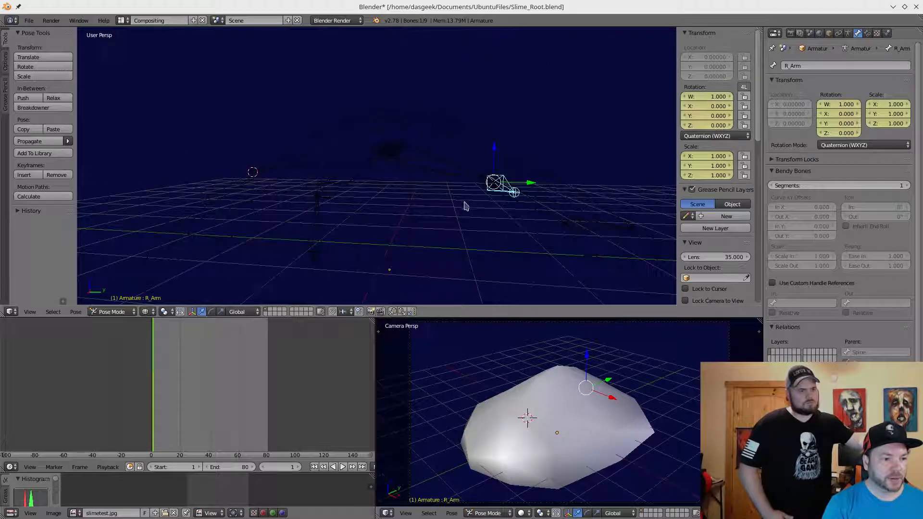
pyautogui.rightClick(460, 170)
pyautogui.press('r')
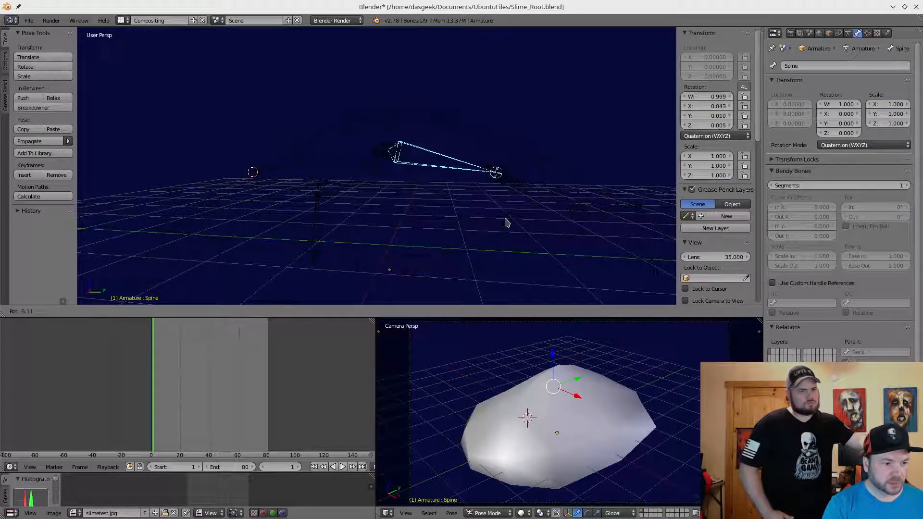
pyautogui.press('Escape')
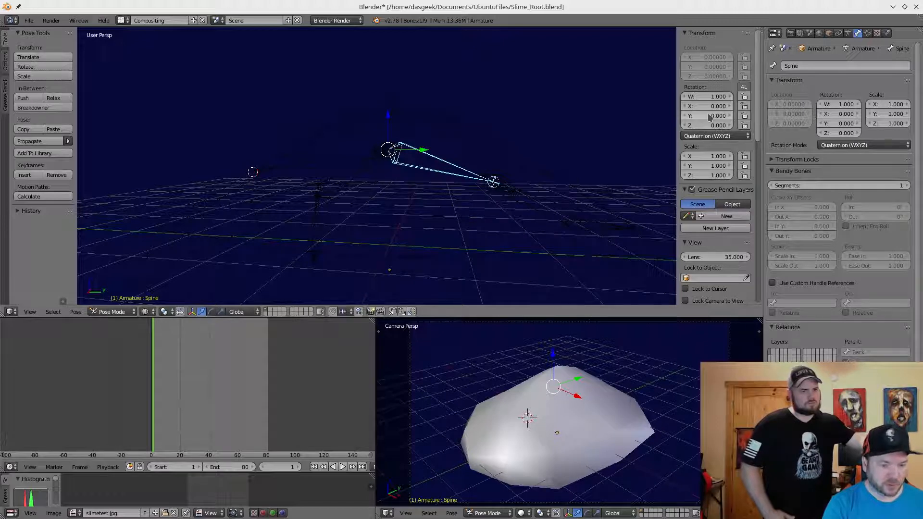
pyautogui.press('i')
pyautogui.press('i')
# Select the Head bone, test its rotation and cancel it, and keyframe its rotation and scale at frame 1.
pyautogui.rightClick(516, 202)
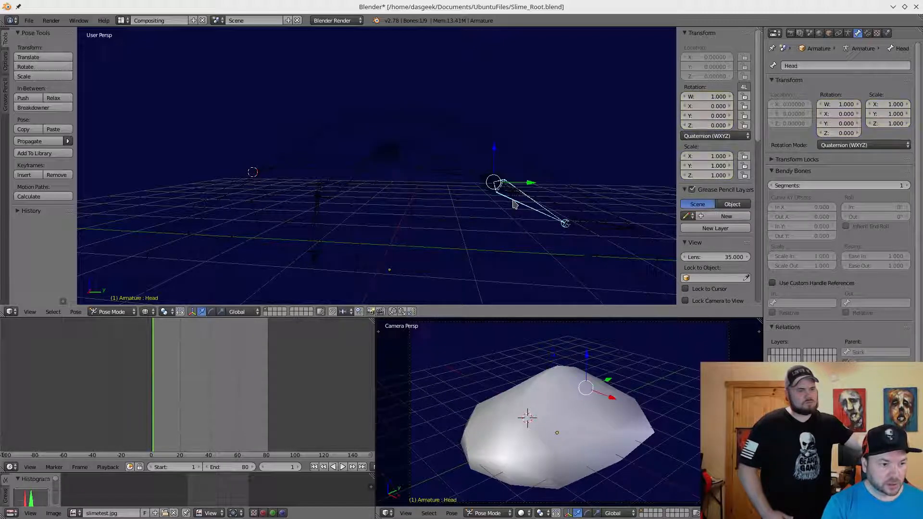
pyautogui.press('r')
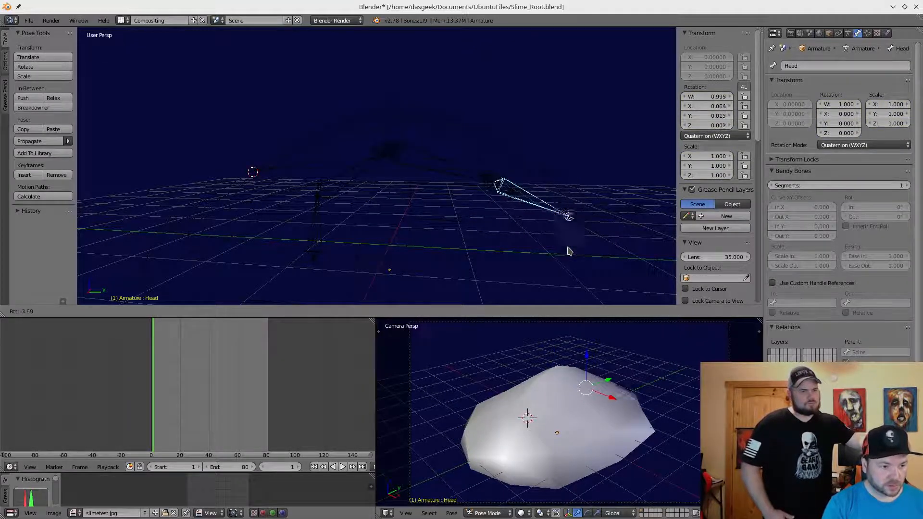
pyautogui.press('Escape')
pyautogui.press('i')
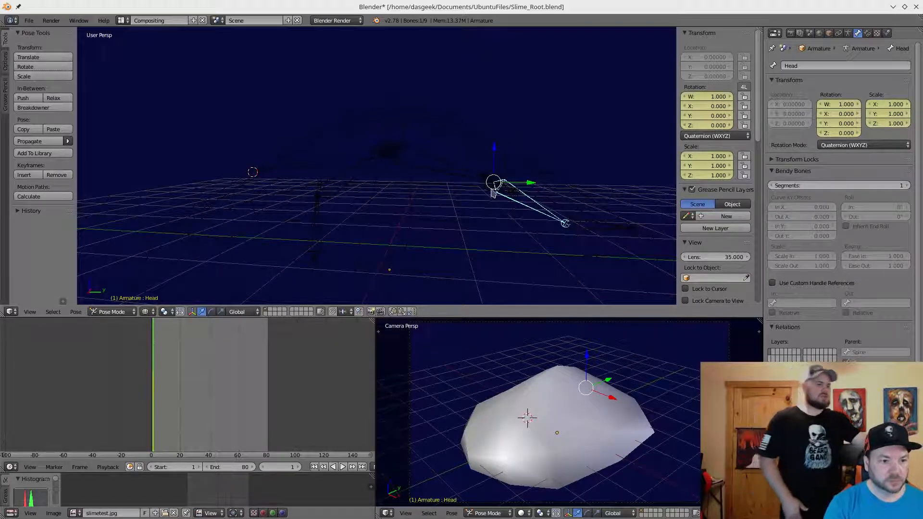
# Return the current frame to 1 and change the Timeline area to a Dope Sheet showing the armature's keyframes.
pyautogui.click(161, 388)
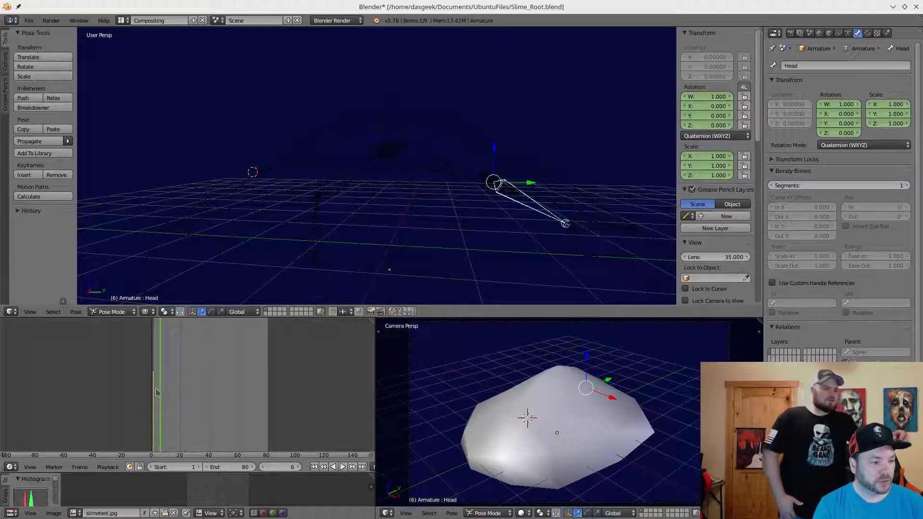
pyautogui.click(152, 450)
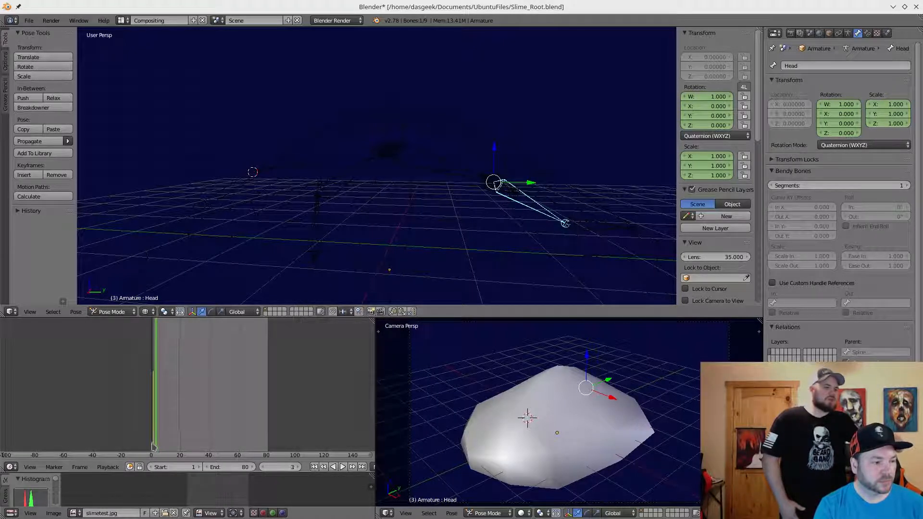
pyautogui.click(11, 467)
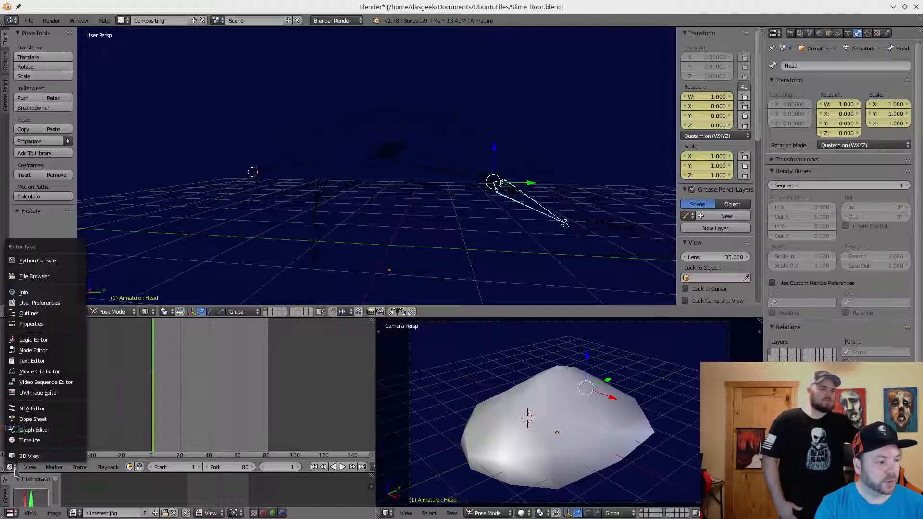
pyautogui.click(32, 419)
pyautogui.moveTo(119, 380); pyautogui.dragTo(223, 359, button='middle')
pyautogui.scroll(1, 135, 363)
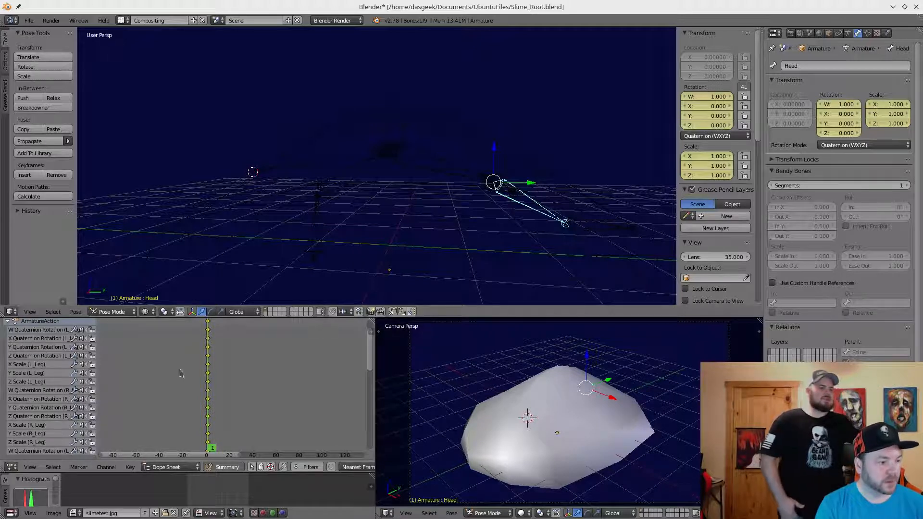
pyautogui.scroll(-2, 212, 402)
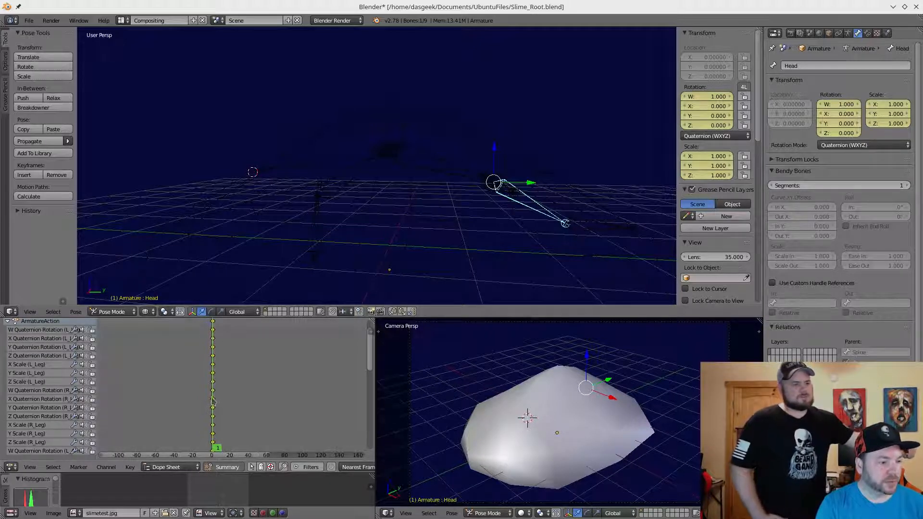
pyautogui.scroll(1, 230, 426)
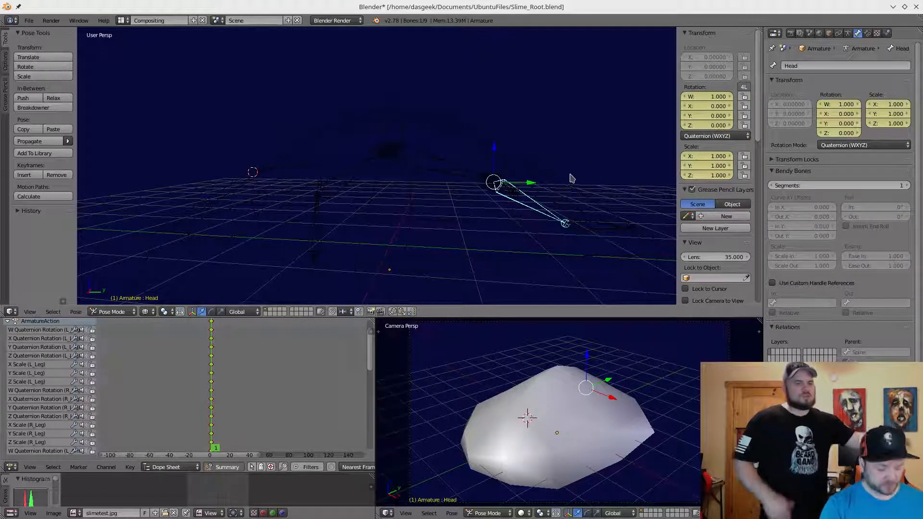
pyautogui.keyDown('shift'); pyautogui.moveTo(566, 179); pyautogui.dragTo(513, 152, button='middle'); pyautogui.keyUp('shift')
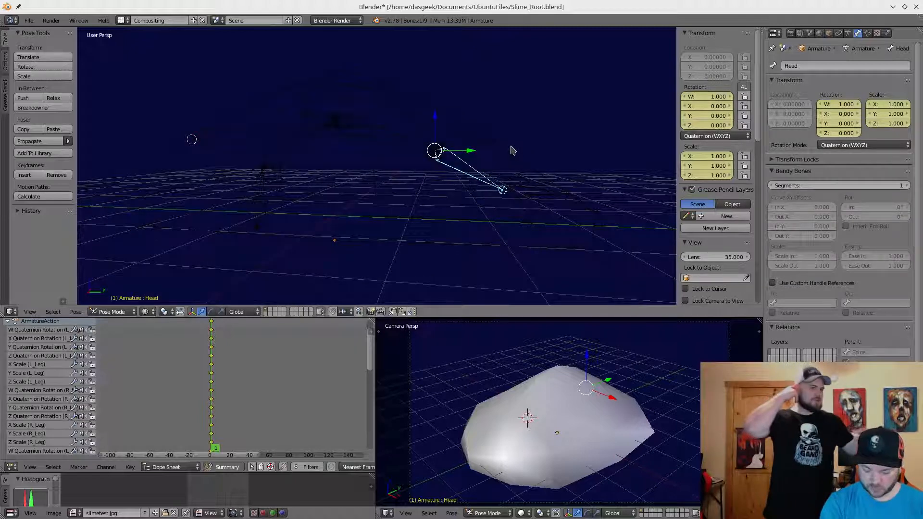
pyautogui.press('KP_3')
pyautogui.keyDown('shift'); pyautogui.moveTo(500, 155); pyautogui.dragTo(533, 183, button='middle'); pyautogui.keyUp('shift')
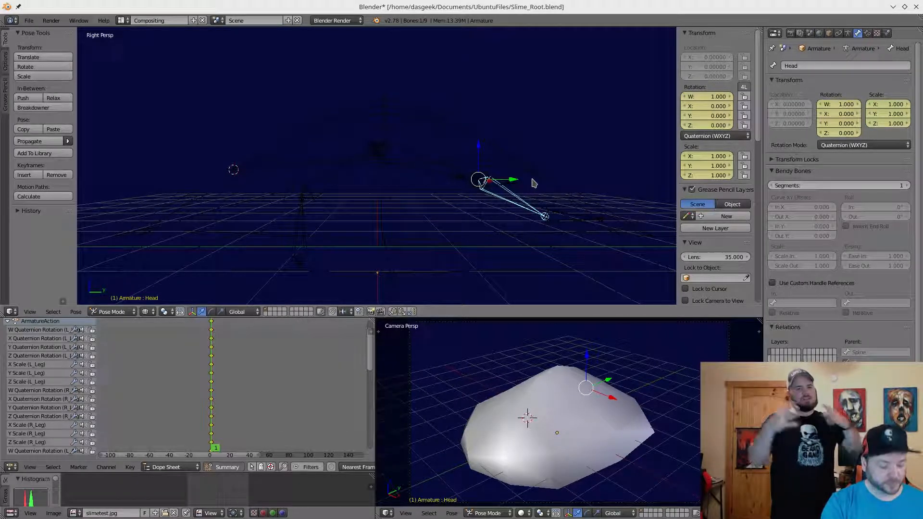
pyautogui.keyDown('shift'); pyautogui.moveTo(533, 183); pyautogui.dragTo(510, 189, button='middle'); pyautogui.keyUp('shift')
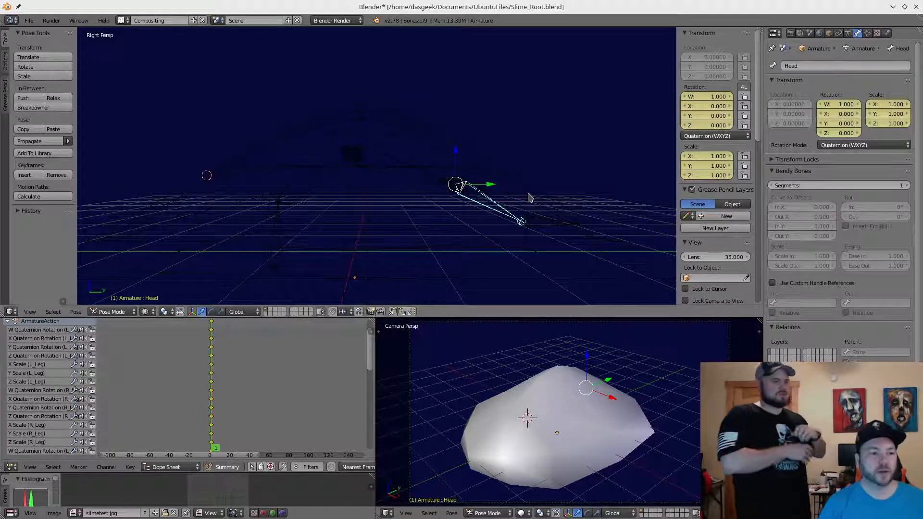
pyautogui.moveTo(485, 217)
pyautogui.keyDown('shift'); pyautogui.mouseDown(button='middle')
pyautogui.moveTo(529, 204)
pyautogui.moveTo(497, 213)
pyautogui.mouseUp(button='middle'); pyautogui.keyUp('shift')
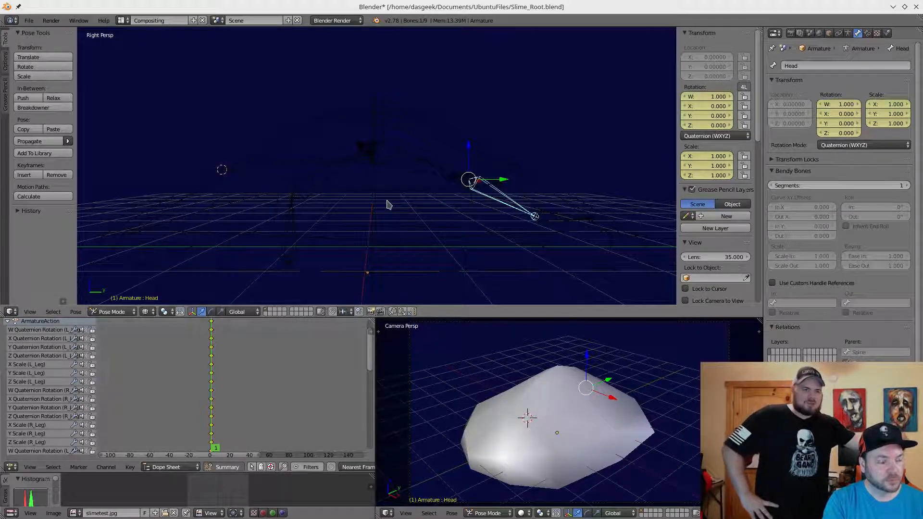
# Step back through the first frames of the animation and advance the current frame to 20.
pyautogui.hotkey('alt', 'a')
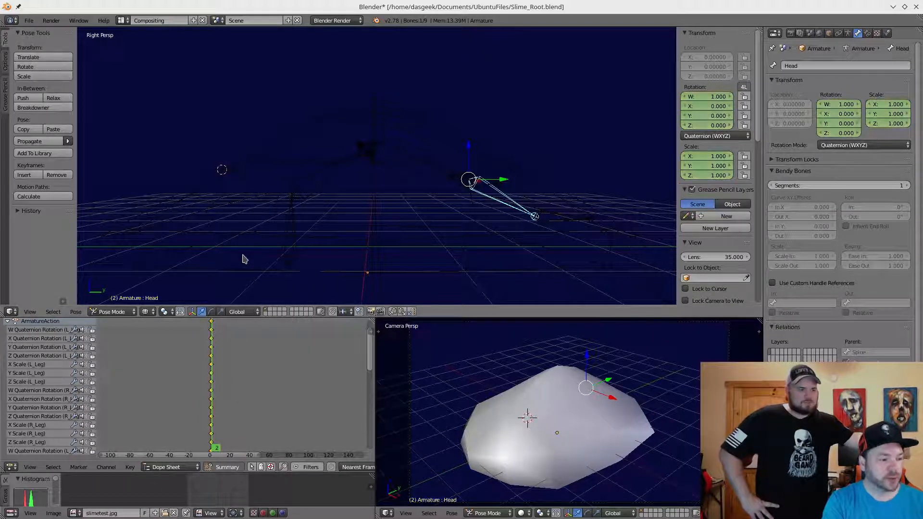
pyautogui.press('Left')
pyautogui.press('Left')
pyautogui.press('Left')
pyautogui.press('Left')
pyautogui.press('Left')
pyautogui.press('Left')
pyautogui.press('Left')
pyautogui.press('Left')
pyautogui.press('Left')
pyautogui.press('Left')
pyautogui.press('Left')
pyautogui.press('Left')
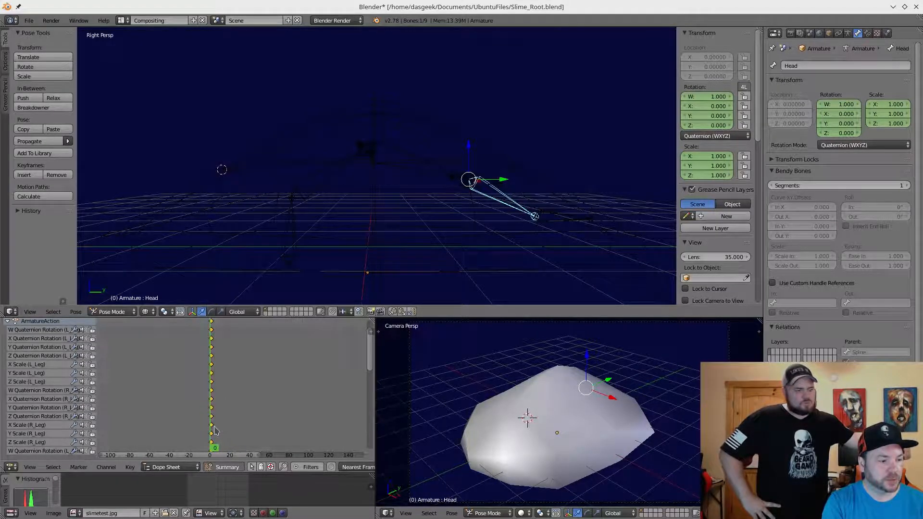
pyautogui.press('Right')
pyautogui.hotkey('alt', 'a')
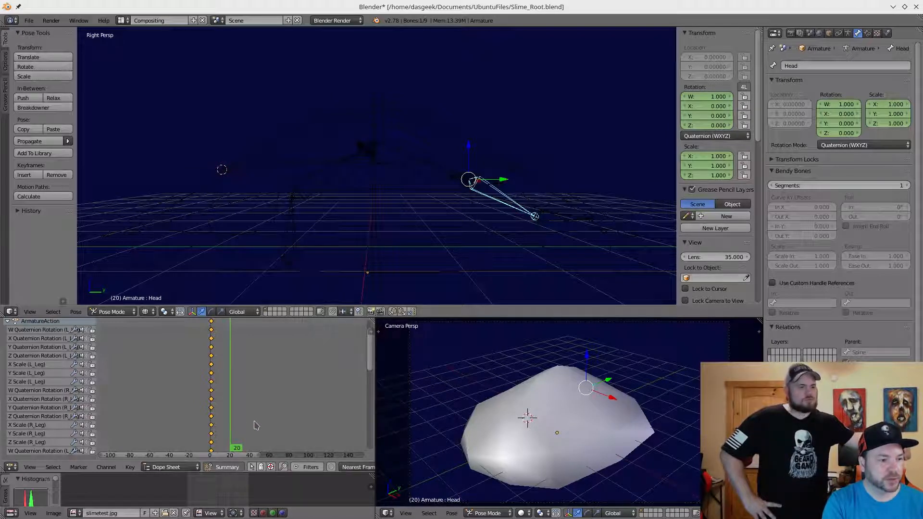
# Select the L_Leg bone and rotate it about 19 degrees in the top view at frame 20.
pyautogui.keyDown('shift'); pyautogui.moveTo(465, 206); pyautogui.dragTo(501, 205, button='middle'); pyautogui.keyUp('shift')
pyautogui.press('KP_7')
pyautogui.rightClick(367, 139)
pyautogui.keyDown('shift'); pyautogui.moveTo(383, 156); pyautogui.dragTo(431, 178, button='middle'); pyautogui.keyUp('shift')
pyautogui.press('r')
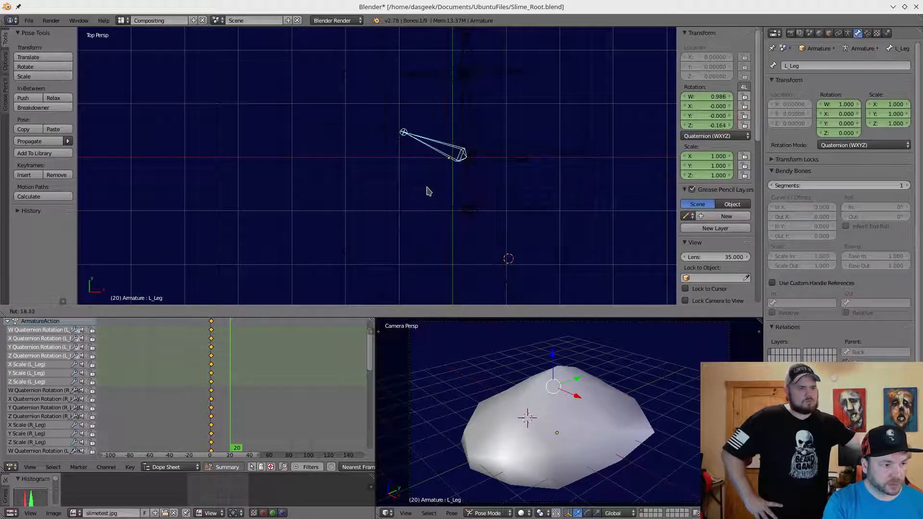
pyautogui.click(429, 191)
# Rotate the R_Leg bone in two directions to a quaternion of about W 0.977, X 0.045, Y 0.177, Z 0.113.
pyautogui.rightClick(504, 161)
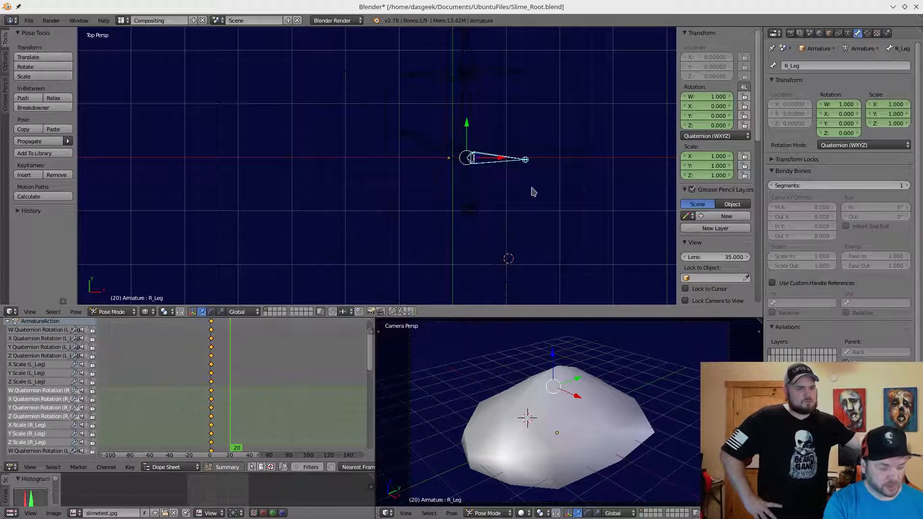
pyautogui.press('r')
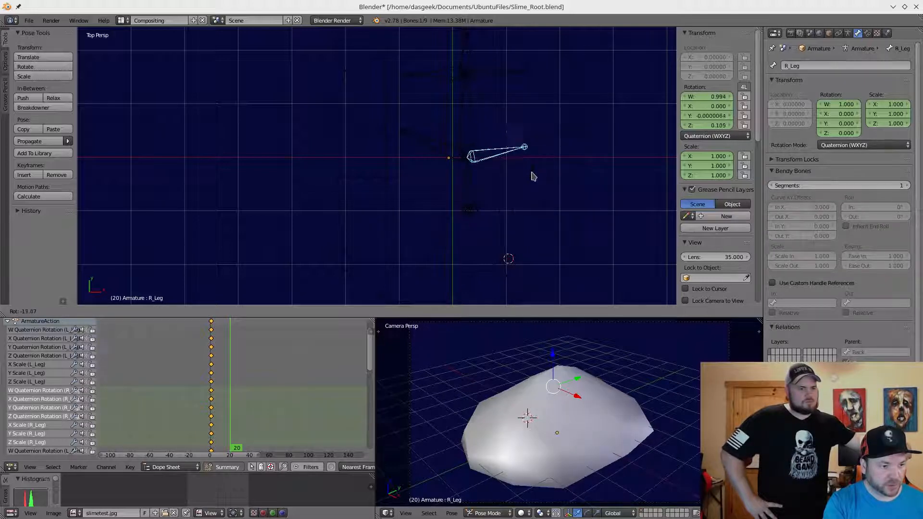
pyautogui.click(540, 208)
pyautogui.moveTo(539, 208); pyautogui.dragTo(305, 237, button='middle')
pyautogui.press('r')
pyautogui.click(466, 171)
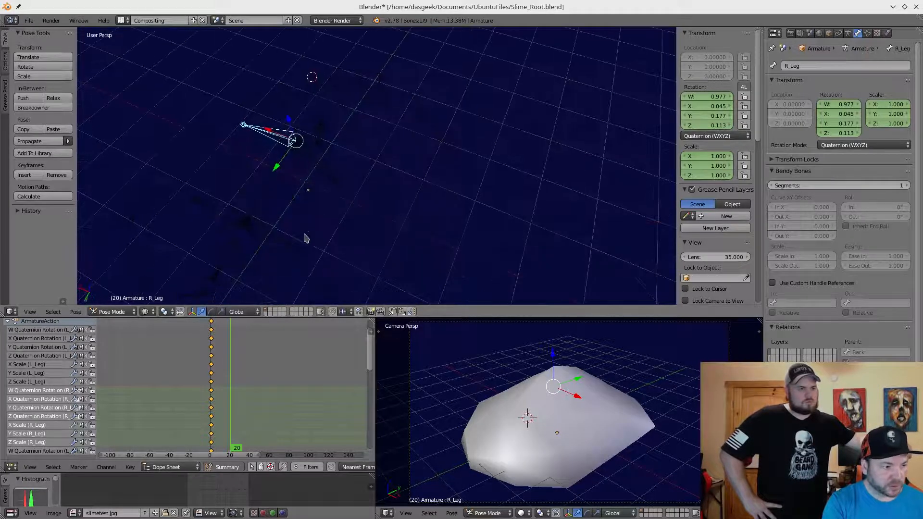
# Rotate the L_Arm bone to a quaternion of about W 0.992, X 0.063, Y 0.029, Z 0.109.
pyautogui.rightClick(281, 245)
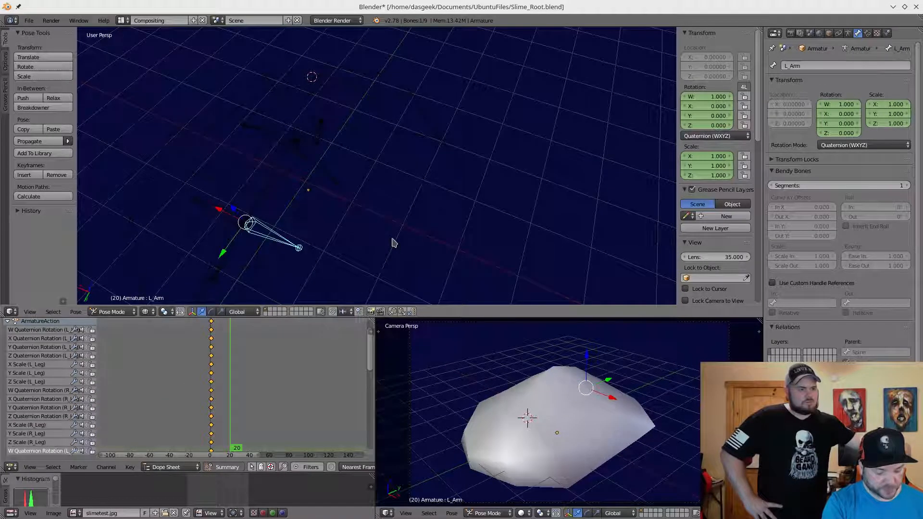
pyautogui.press('r')
pyautogui.click(415, 200)
# Rotate the R_Arm bone from two viewpoints to a quaternion of about W 0.982, X 0.127, Y 0.001, Z 0.141.
pyautogui.moveTo(414, 200); pyautogui.dragTo(301, 269, button='middle')
pyautogui.rightClick(281, 265)
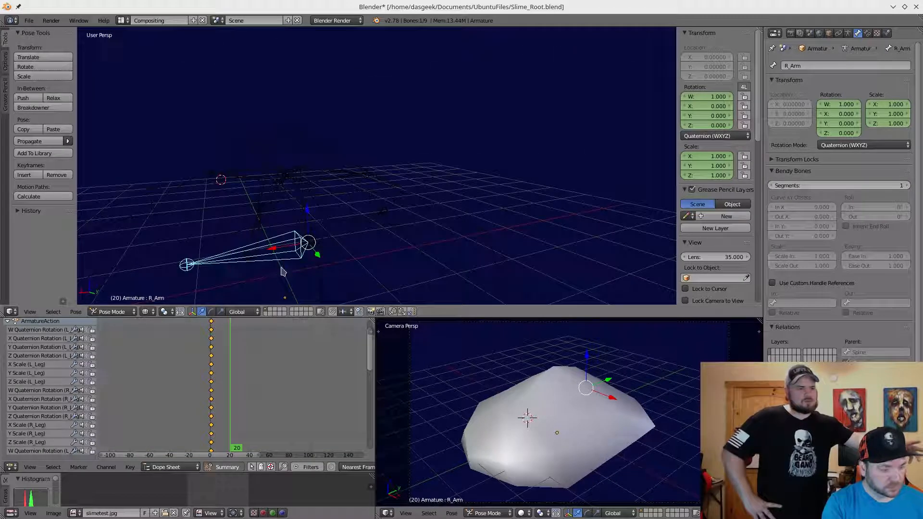
pyautogui.press('r')
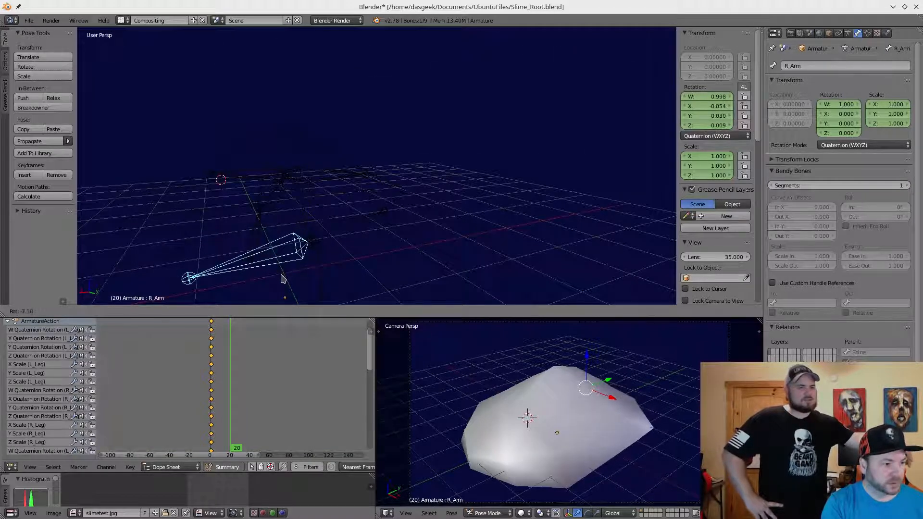
pyautogui.click(280, 265)
pyautogui.moveTo(280, 264); pyautogui.dragTo(416, 258, button='middle')
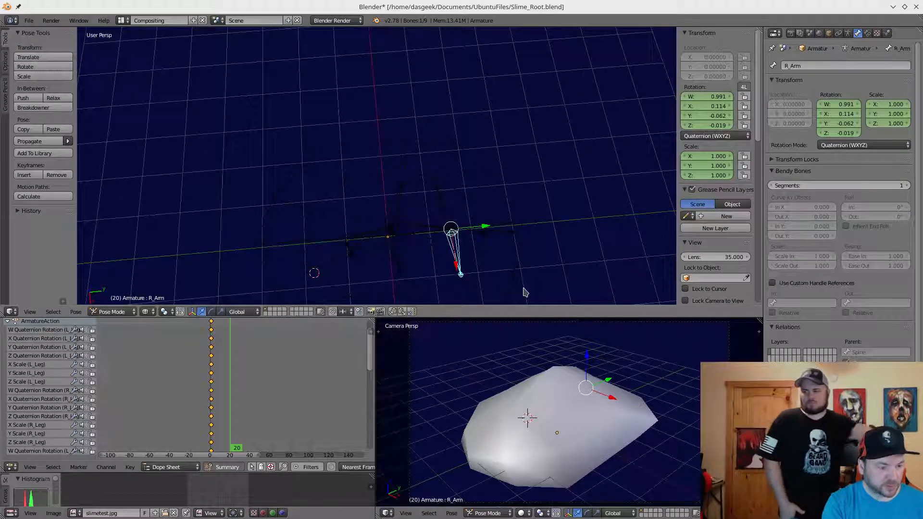
pyautogui.press('r')
pyautogui.click(552, 265)
# Rotate the Head bone slightly upward to a quaternion of about W 0.994, X 0.104, Y 0.032, Z 0.016.
pyautogui.rightClick(483, 233)
pyautogui.moveTo(504, 274); pyautogui.dragTo(479, 187, button='middle')
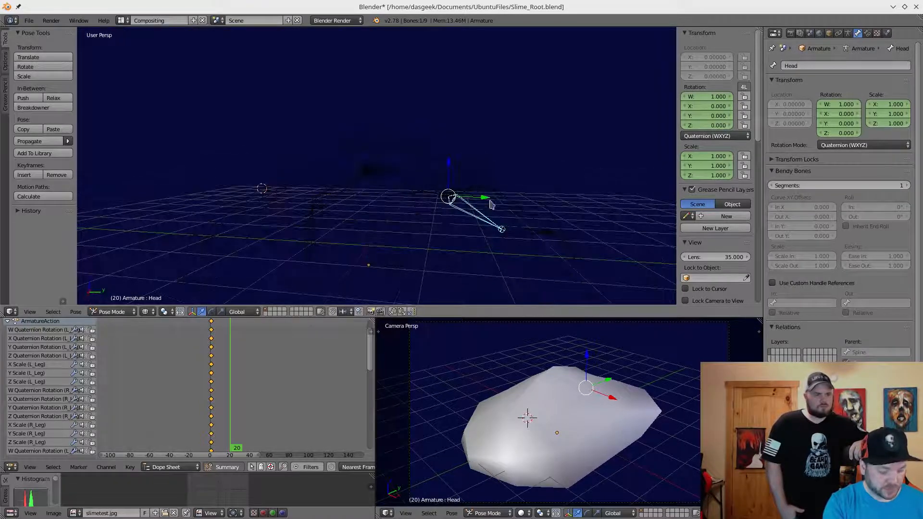
pyautogui.press('r')
pyautogui.click(535, 221)
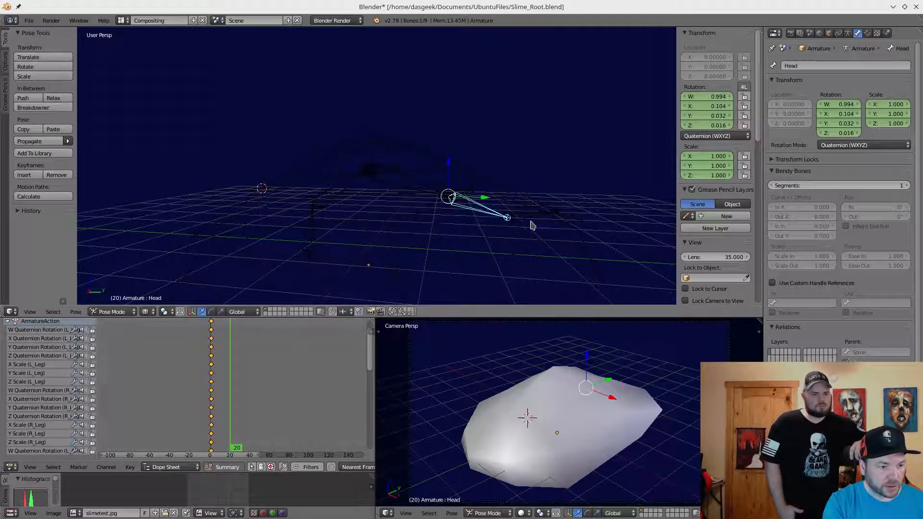
pyautogui.moveTo(392, 201); pyautogui.dragTo(402, 212, button='middle')
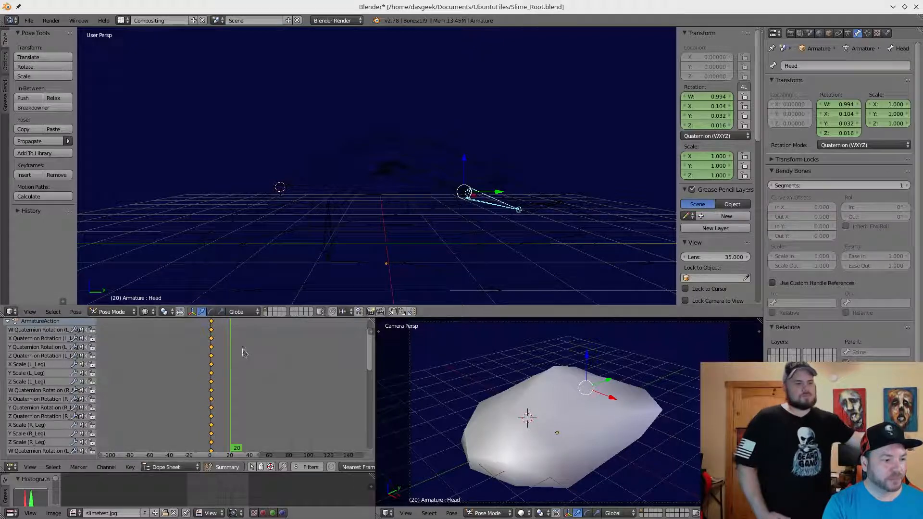
pyautogui.moveTo(344, 251); pyautogui.dragTo(469, 189, button='middle')
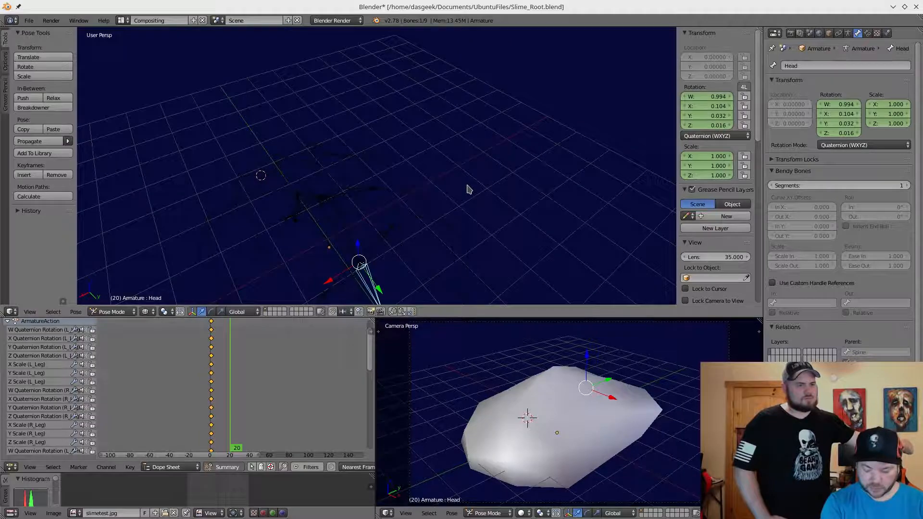
pyautogui.press('KP_7')
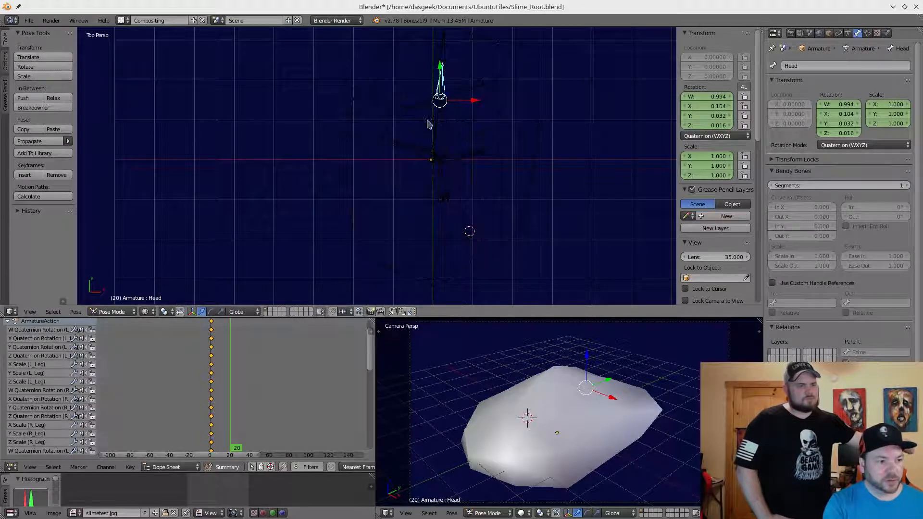
pyautogui.rightClick(436, 149)
pyautogui.moveTo(552, 226); pyautogui.dragTo(489, 205, button='middle')
pyautogui.press('r')
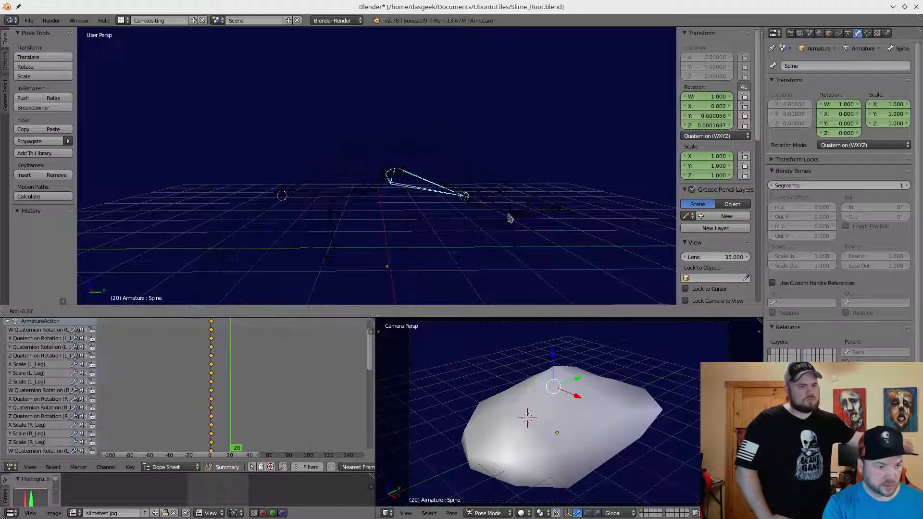
pyautogui.press('Escape')
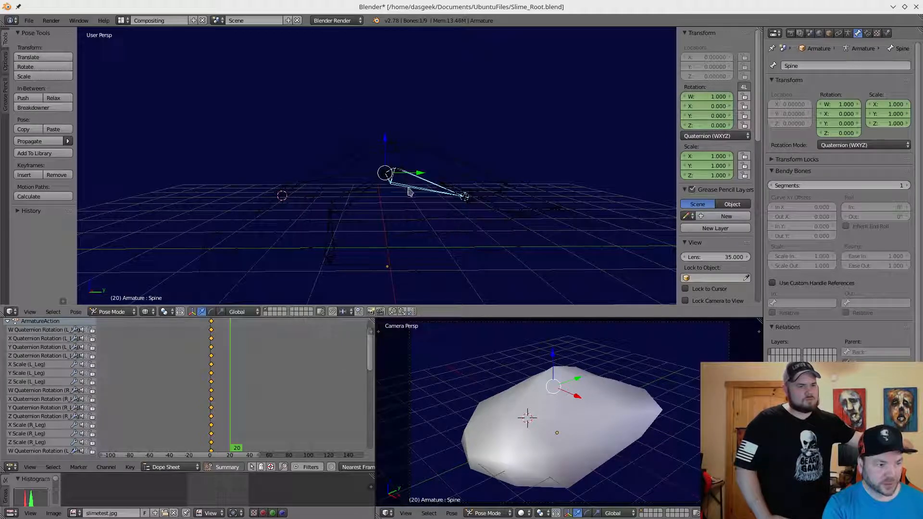
# Rotate the Back bone slightly to a quaternion X of about -0.020 and keyframe its rotation at frame 20.
pyautogui.rightClick(347, 206)
pyautogui.press('r')
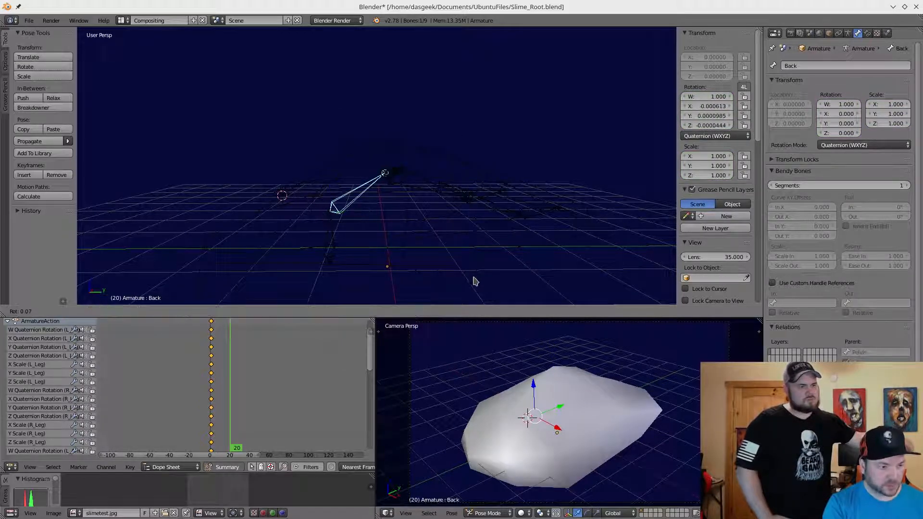
pyautogui.click(466, 284)
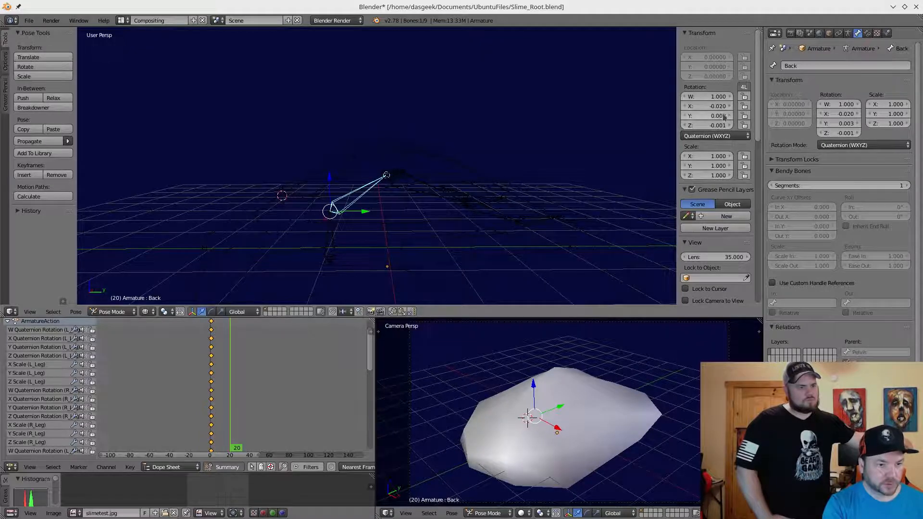
pyautogui.press('i')
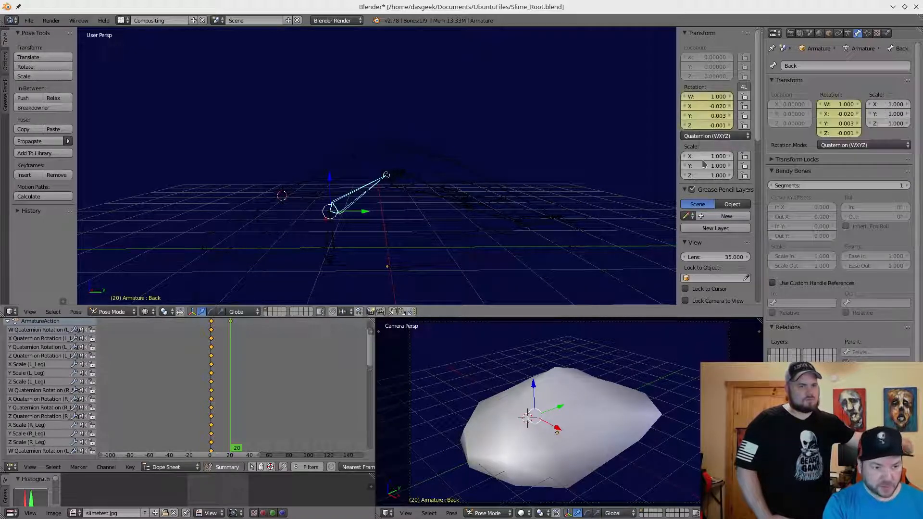
# Keyframe the rotation and scale of the Spine bone and the Head bone at frame 20.
pyautogui.rightClick(406, 184)
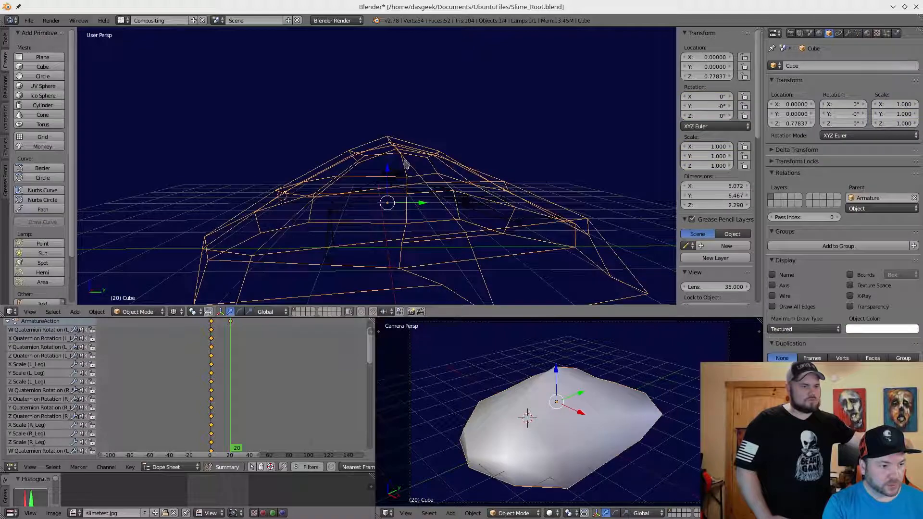
pyautogui.moveTo(407, 167); pyautogui.dragTo(431, 243, button='middle')
pyautogui.rightClick(408, 225)
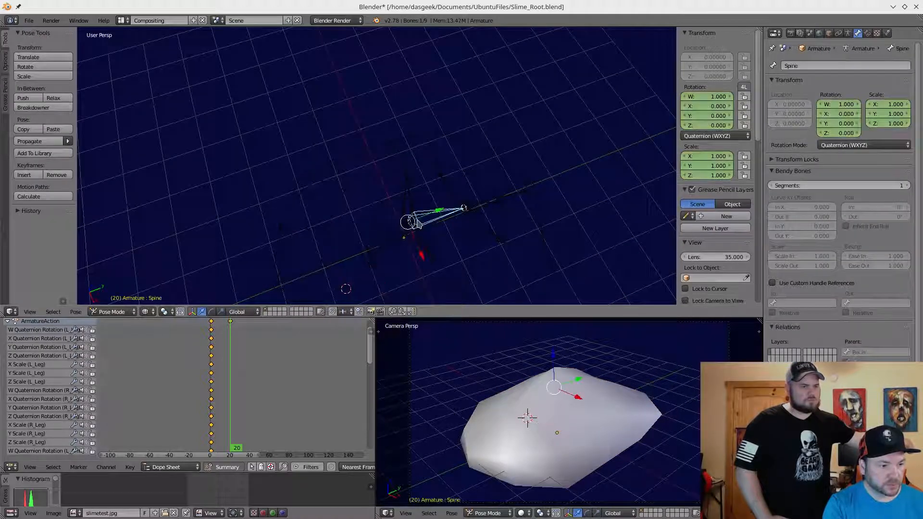
pyautogui.press('i')
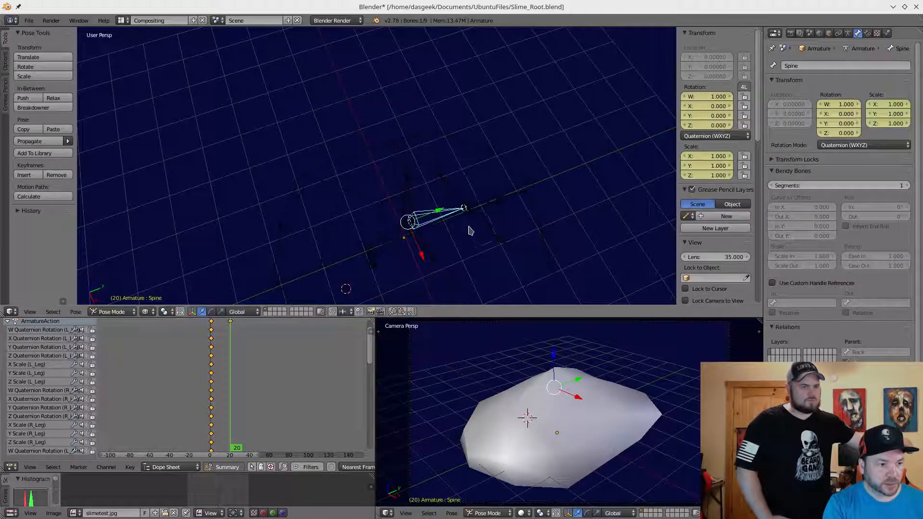
pyautogui.rightClick(479, 207)
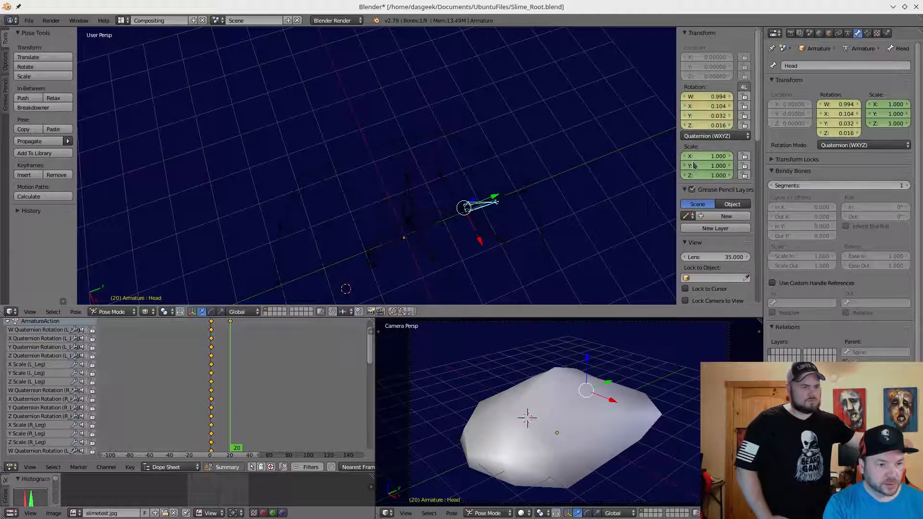
# Keyframe the rotation and scale of the L_Arm and R_Arm bones at frame 20.
pyautogui.rightClick(452, 195)
pyautogui.press('i')
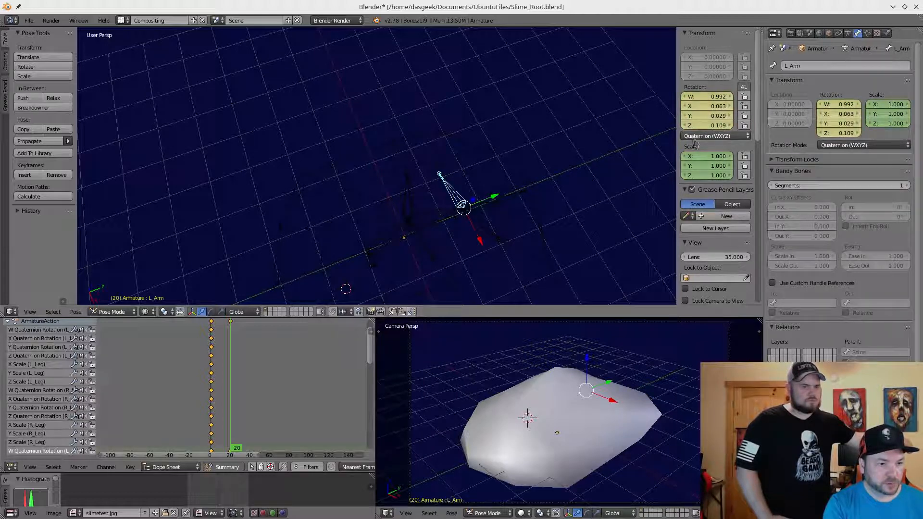
pyautogui.rightClick(491, 229)
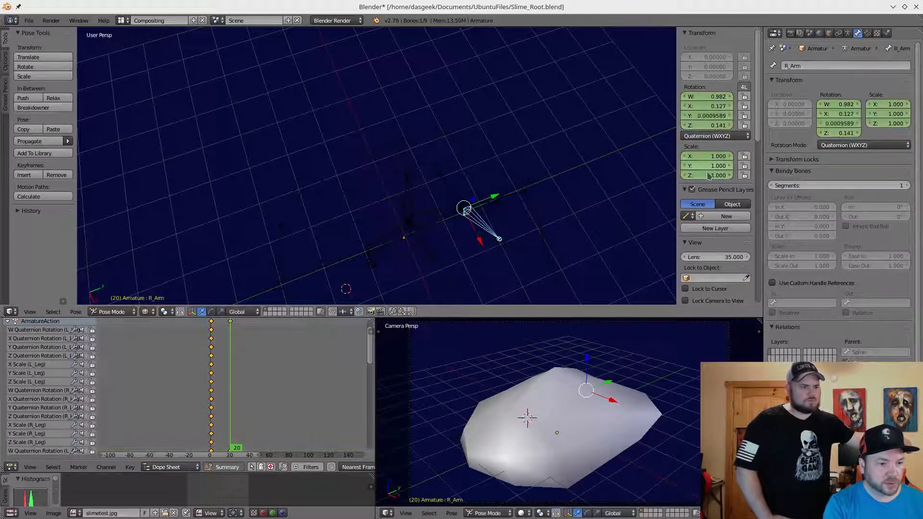
pyautogui.press('i')
# Keyframe the rotation and scale of the L_Leg and R_Leg bones at frame 20.
pyautogui.rightClick(492, 201)
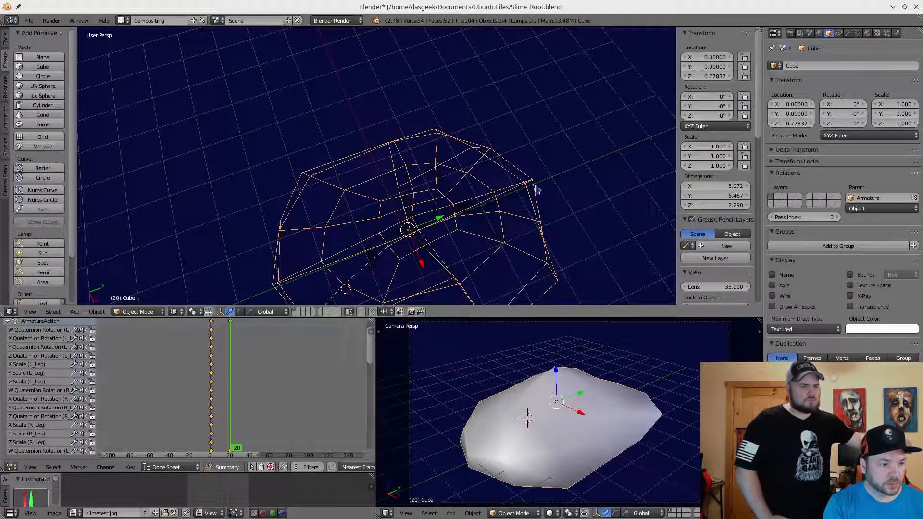
pyautogui.rightClick(414, 211)
pyautogui.press('i')
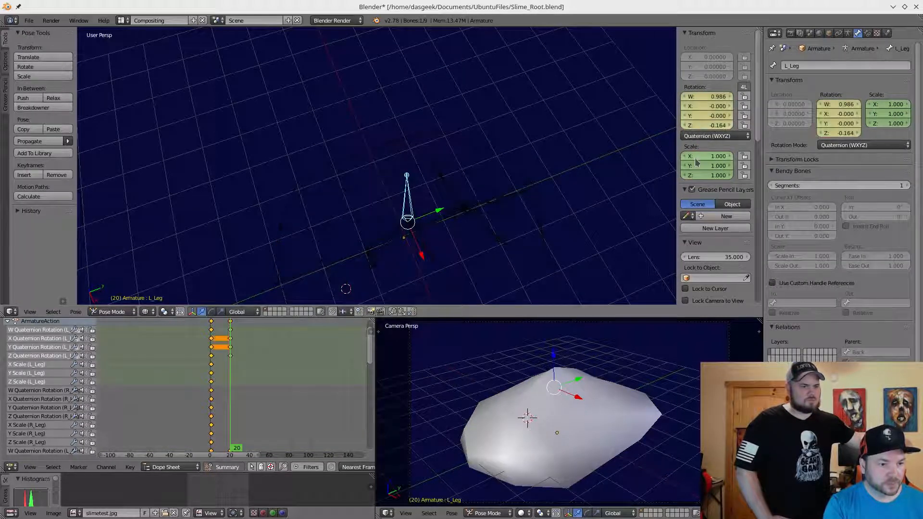
pyautogui.press('i')
pyautogui.rightClick(421, 238)
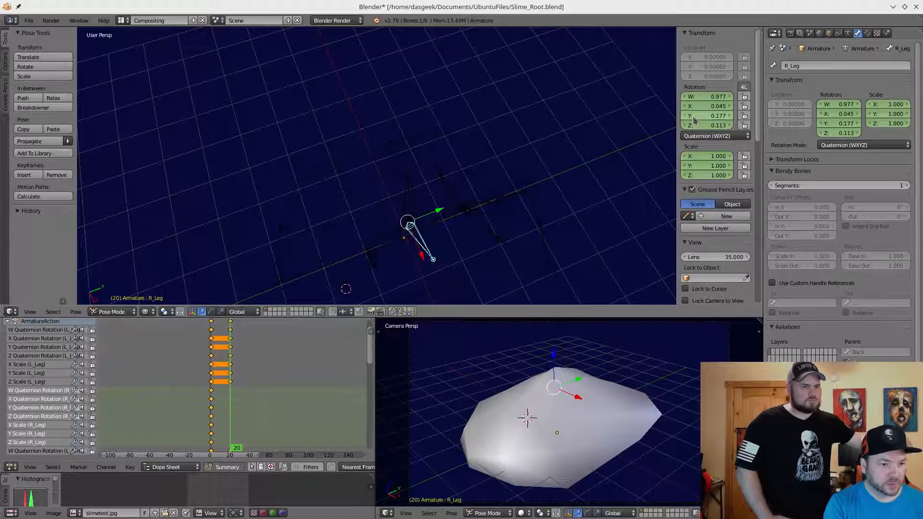
pyautogui.press('i')
pyautogui.press('i')
# Select the leg, spine, arm and head bones one after another to check their rotation and scale keyframes at frame 20.
pyautogui.moveTo(392, 262); pyautogui.dragTo(438, 237, button='middle')
pyautogui.rightClick(380, 212)
pyautogui.rightClick(421, 191)
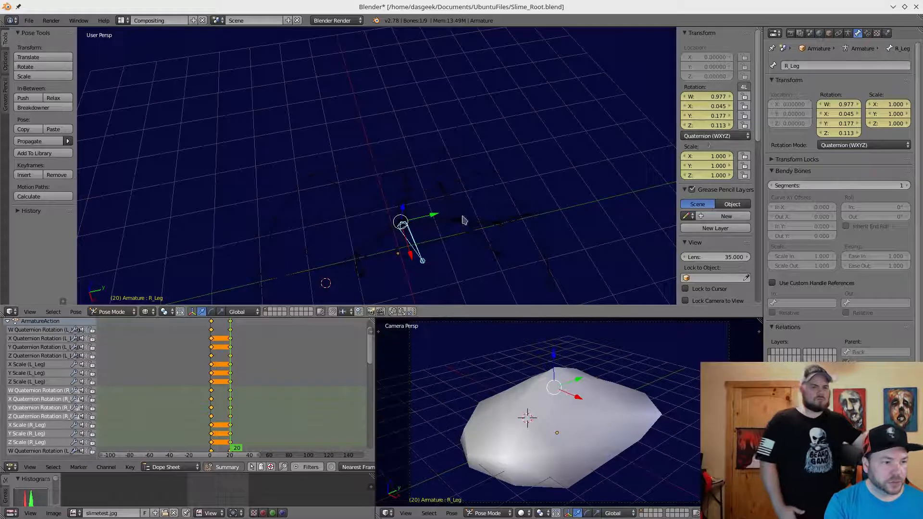
pyautogui.rightClick(399, 201)
pyautogui.rightClick(429, 226)
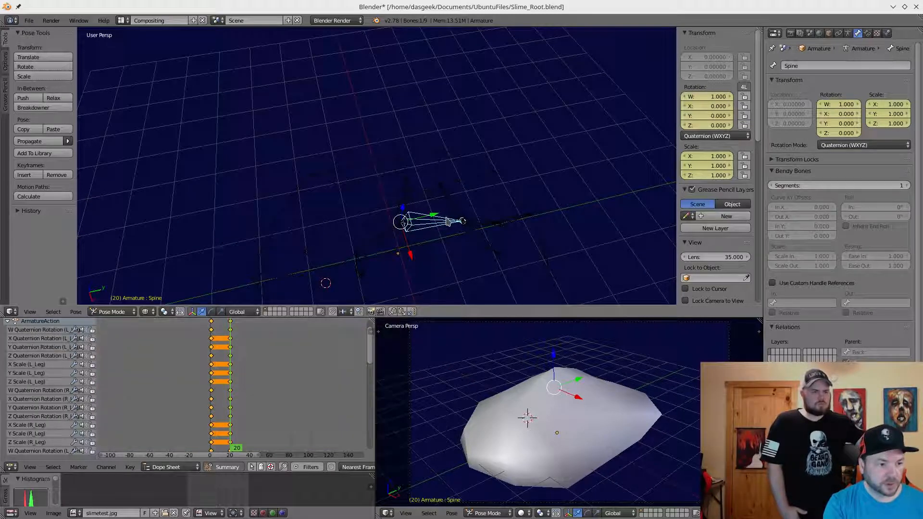
pyautogui.rightClick(454, 209)
pyautogui.rightClick(474, 237)
pyautogui.rightClick(481, 226)
pyautogui.moveTo(489, 240); pyautogui.dragTo(461, 171, button='middle')
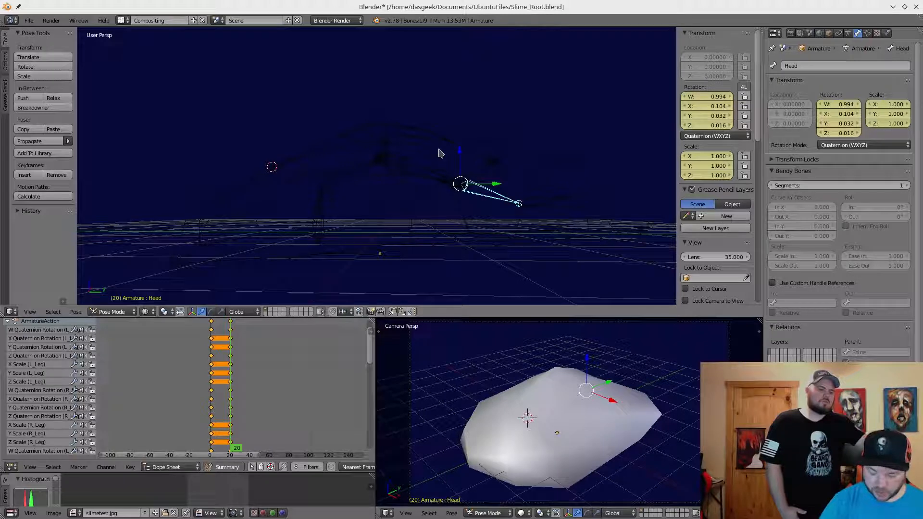
# In the right side view, switch the armature from Pose Mode to Object Mode and on to Edit Mode.
pyautogui.press('KP_3')
pyautogui.keyDown('shift'); pyautogui.moveTo(527, 173); pyautogui.dragTo(452, 158, button='middle'); pyautogui.keyUp('shift')
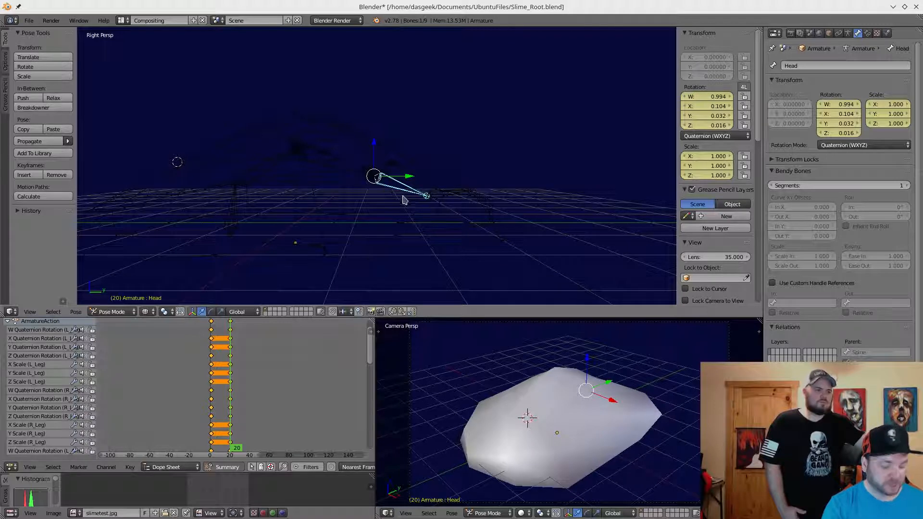
pyautogui.click(111, 311)
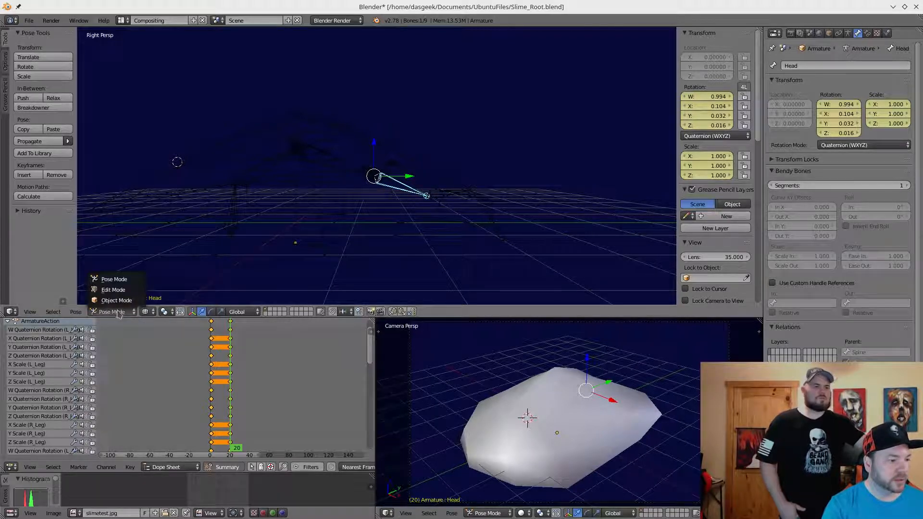
pyautogui.click(117, 300)
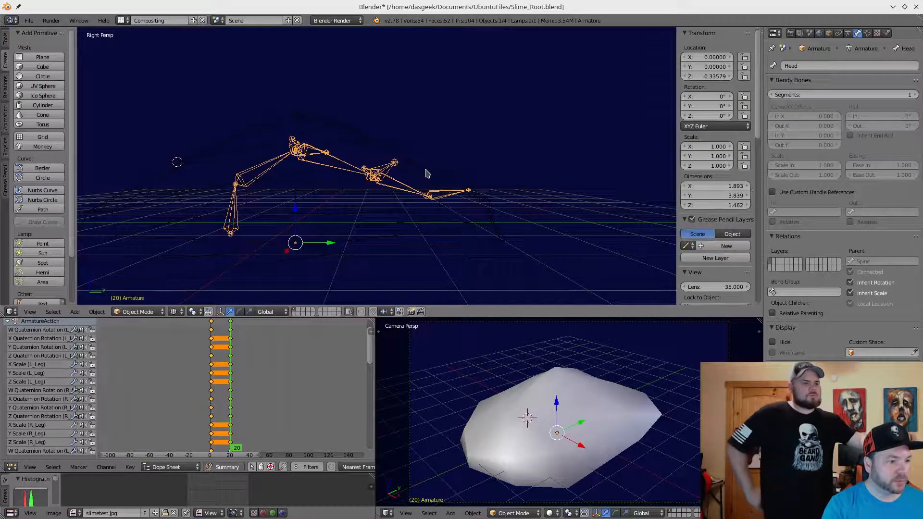
pyautogui.click(150, 312)
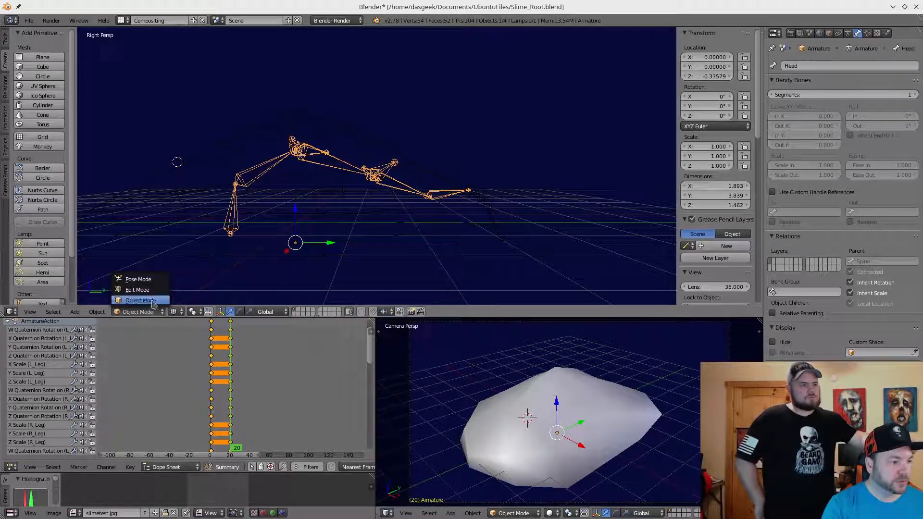
pyautogui.click(137, 289)
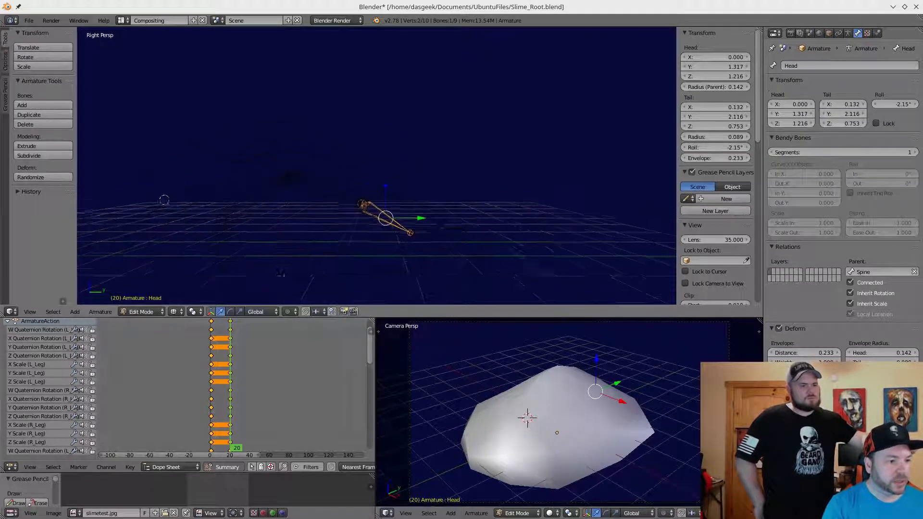
# Disconnect the Head bone from its parent Spine bone while keeping the parent relationship.
pyautogui.keyDown('shift'); pyautogui.moveTo(412, 257); pyautogui.dragTo(415, 257, button='middle'); pyautogui.keyUp('shift')
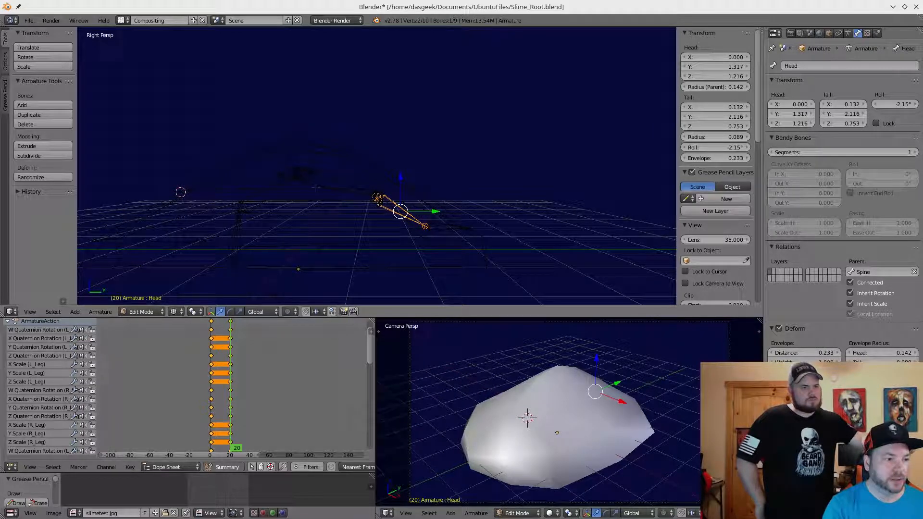
pyautogui.rightClick(364, 191)
pyautogui.rightClick(398, 209)
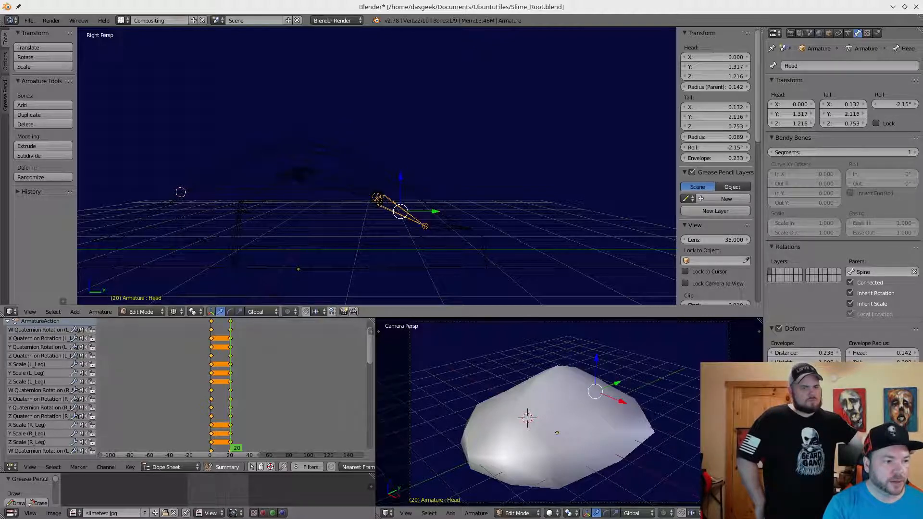
pyautogui.keyDown('shift'); pyautogui.moveTo(401, 211); pyautogui.dragTo(364, 199, button='middle'); pyautogui.keyUp('shift')
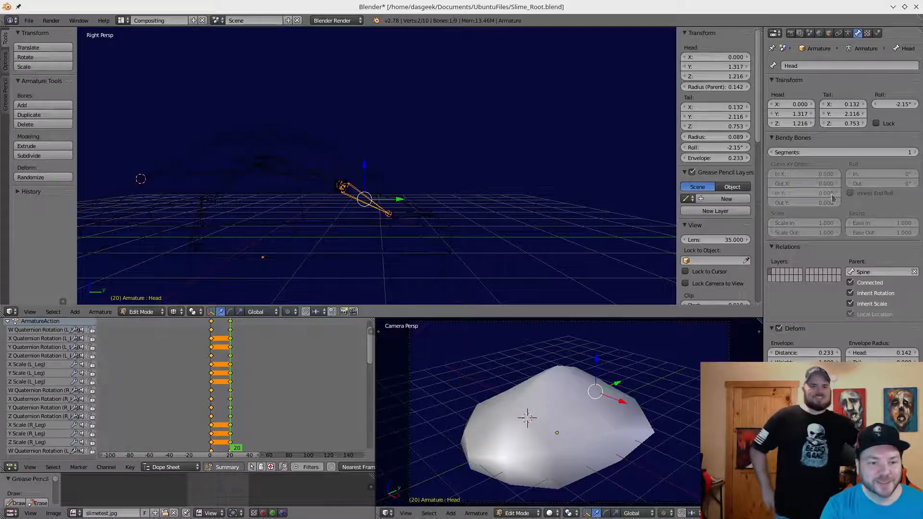
pyautogui.click(847, 33)
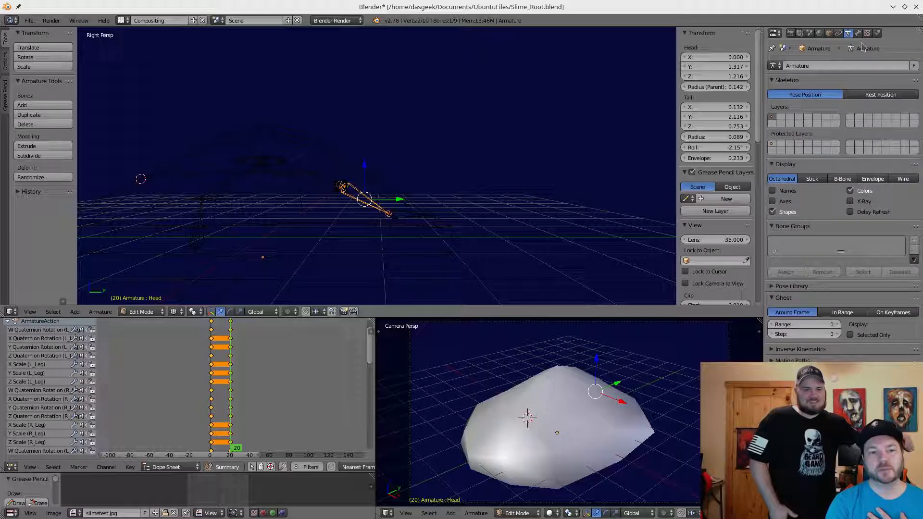
pyautogui.click(857, 33)
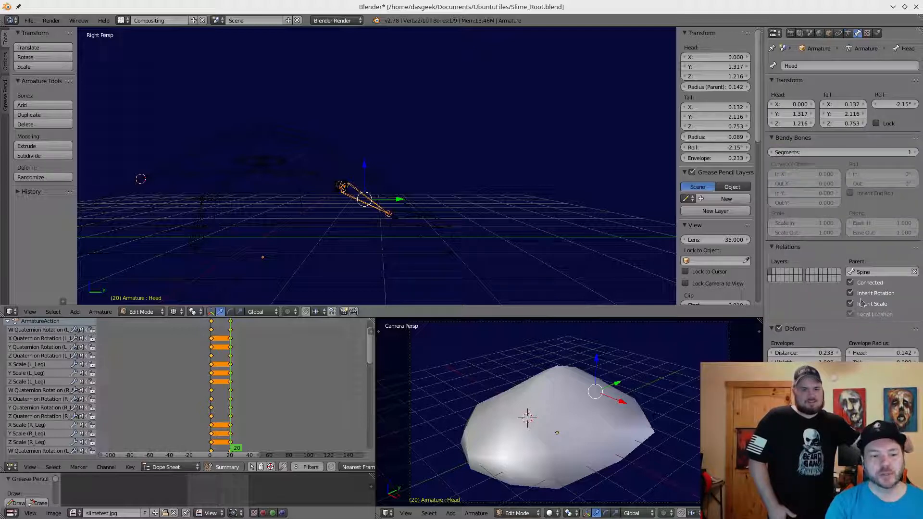
pyautogui.click(851, 282)
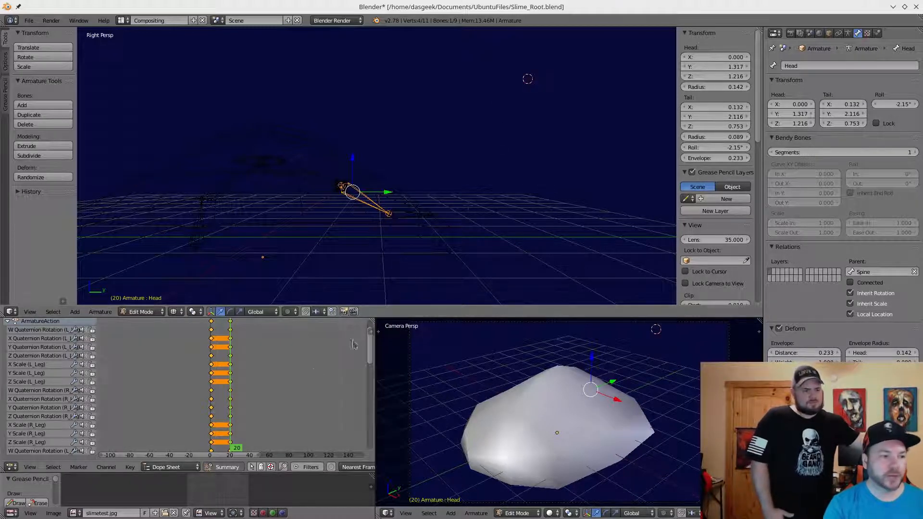
# Switch the armature to Pose Mode and move the Head bone about 1.15 units forward along Y and 0.09 units up.
pyautogui.click(155, 311)
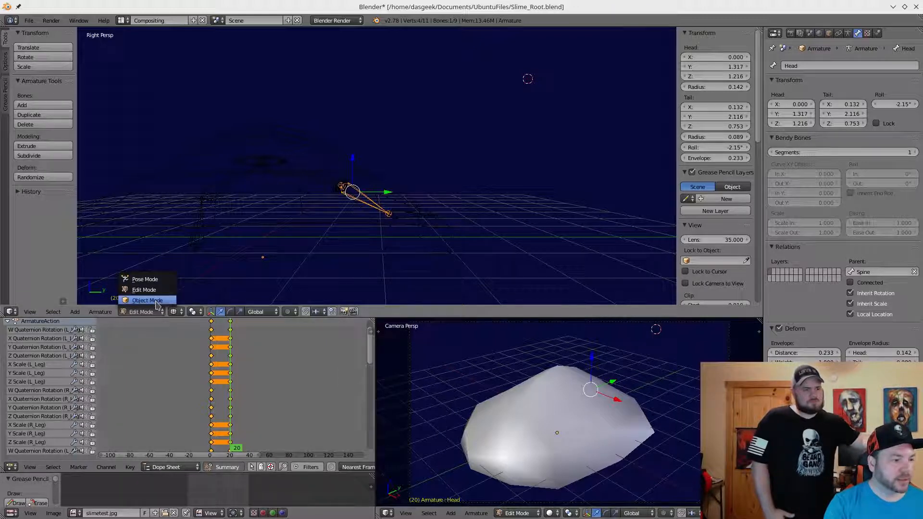
pyautogui.click(149, 312)
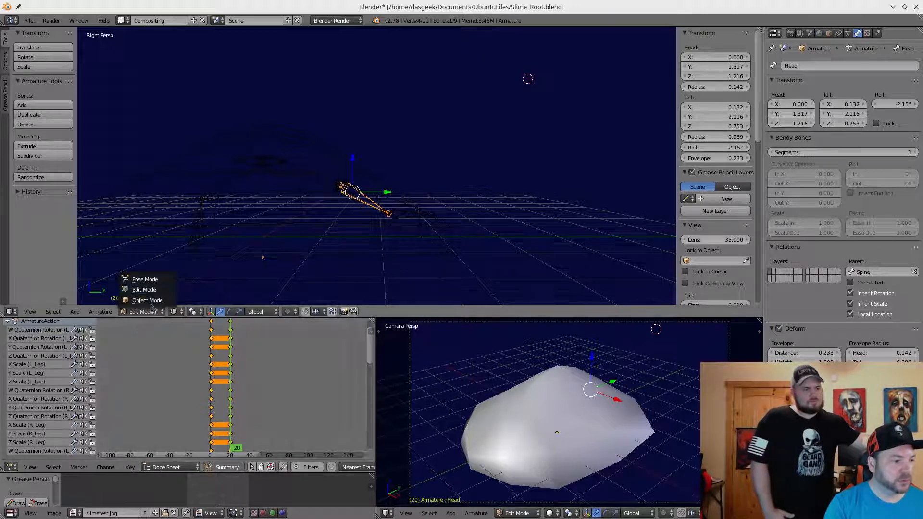
pyautogui.click(155, 280)
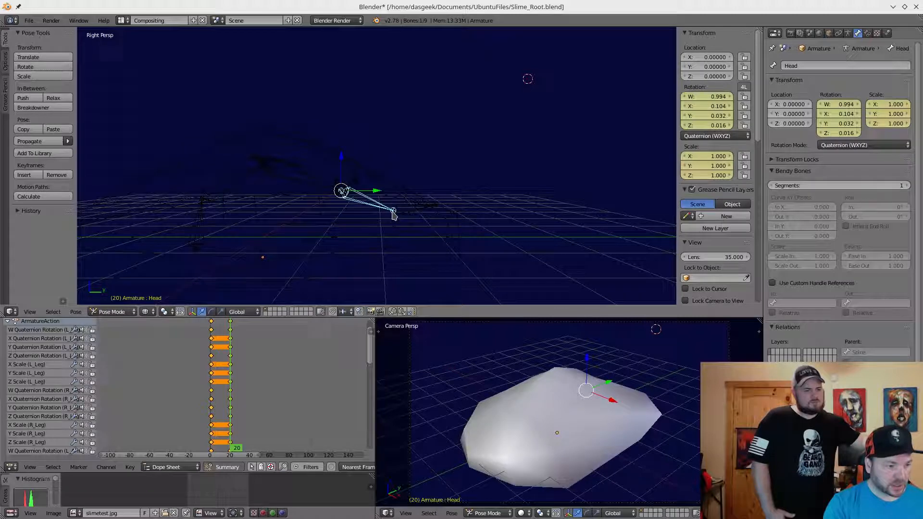
pyautogui.press('g')
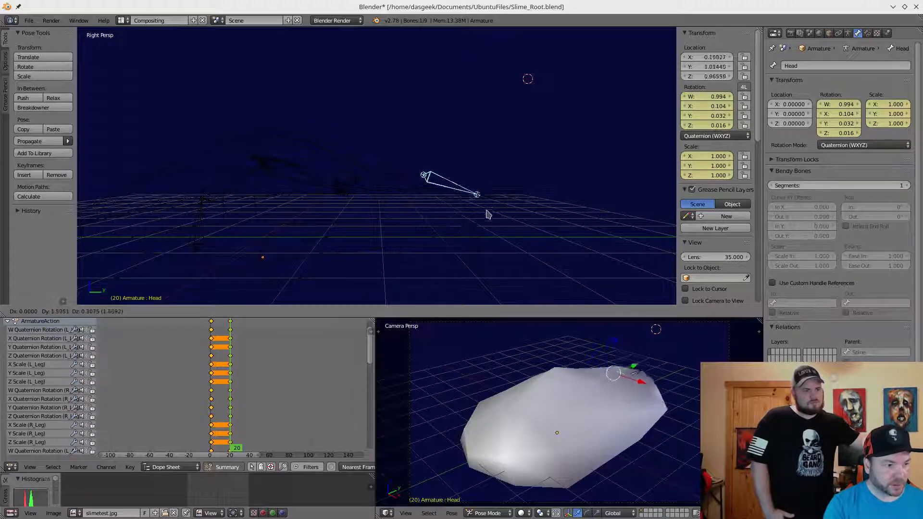
pyautogui.press('Escape')
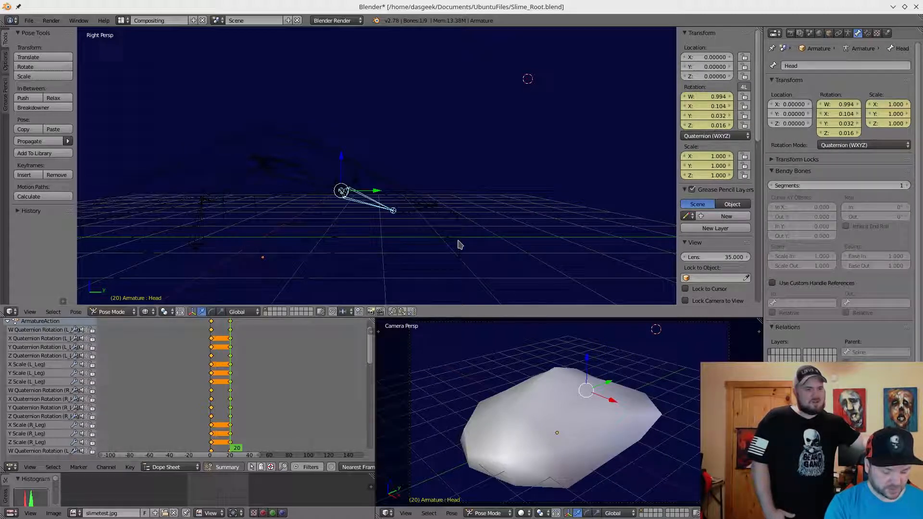
pyautogui.press('g')
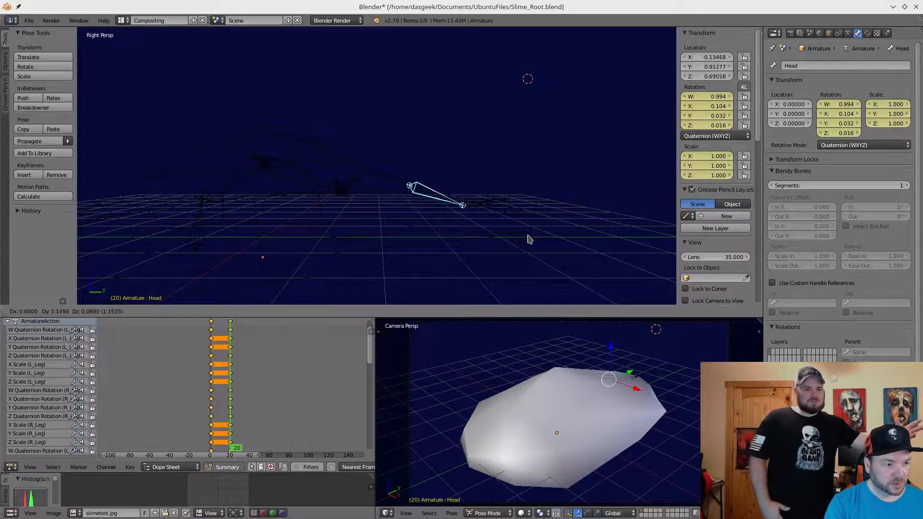
pyautogui.click(527, 239)
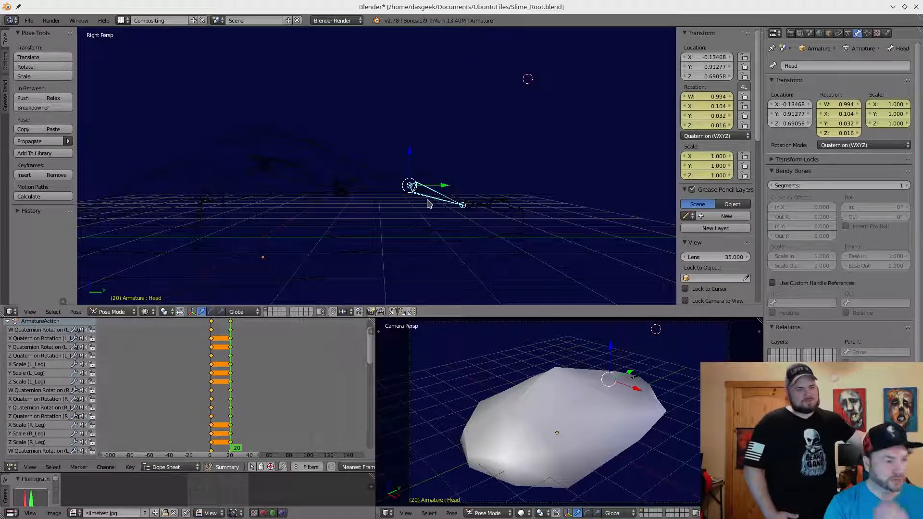
# Set the main viewport's shading to Material and show the slime from the right side.
pyautogui.press('KP_7')
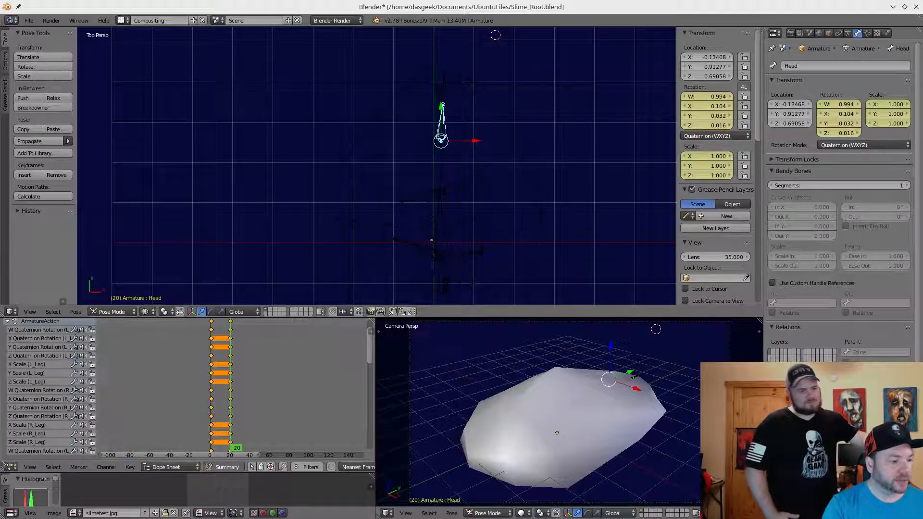
pyautogui.click(144, 311)
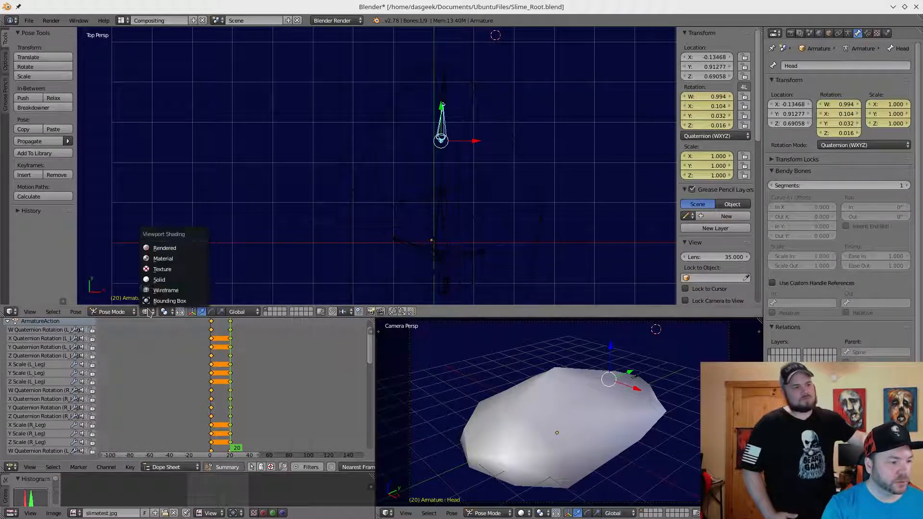
pyautogui.click(166, 261)
pyautogui.moveTo(470, 234); pyautogui.dragTo(350, 132, button='middle')
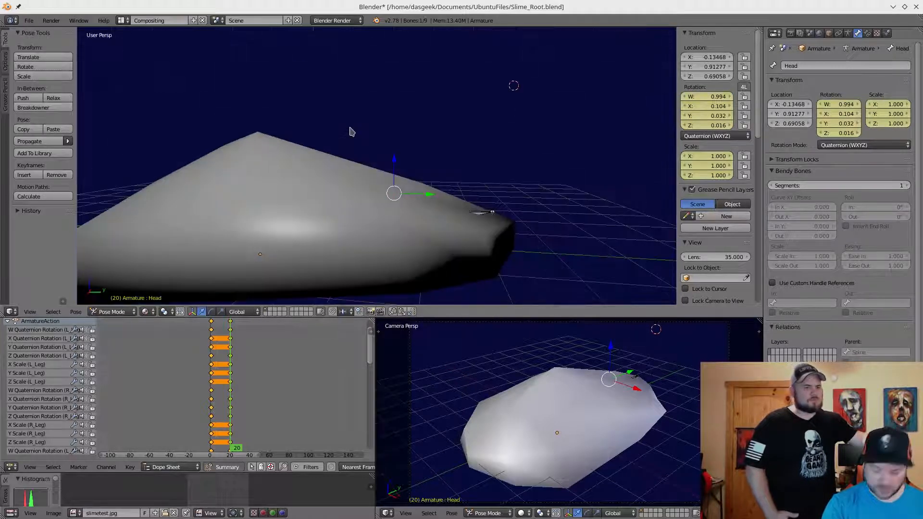
pyautogui.press('KP_3')
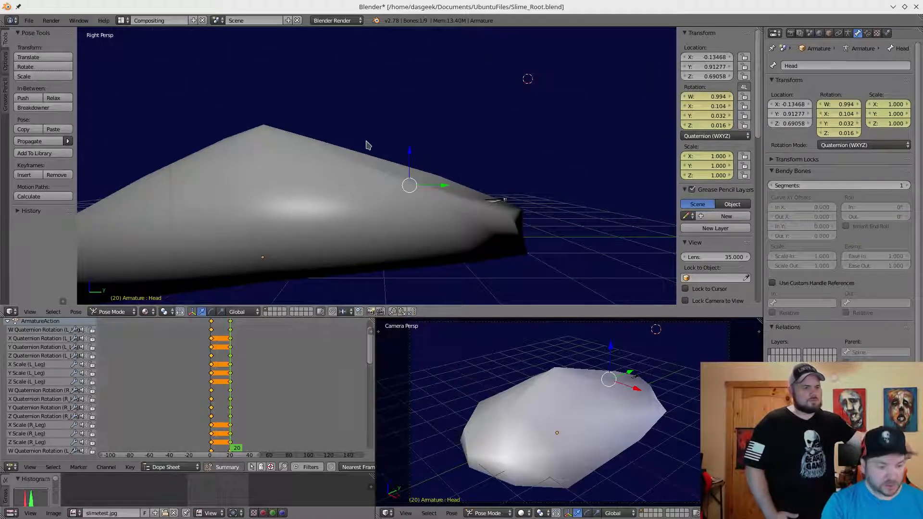
# Step back and forth through frames 1 to 20 to examine how the slime deforms in the right side view.
pyautogui.press('Left')
pyautogui.press('Left')
pyautogui.press('Left')
pyautogui.press('Left')
pyautogui.press('Left')
pyautogui.press('Left')
pyautogui.press('Left')
pyautogui.press('Left')
pyautogui.press('Left')
pyautogui.press('Left')
pyautogui.press('Left')
pyautogui.press('Left')
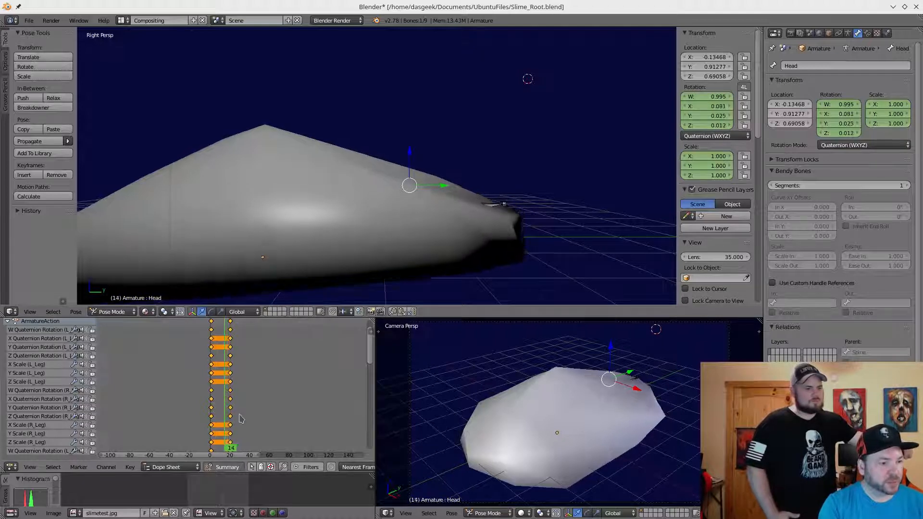
pyautogui.press('Left')
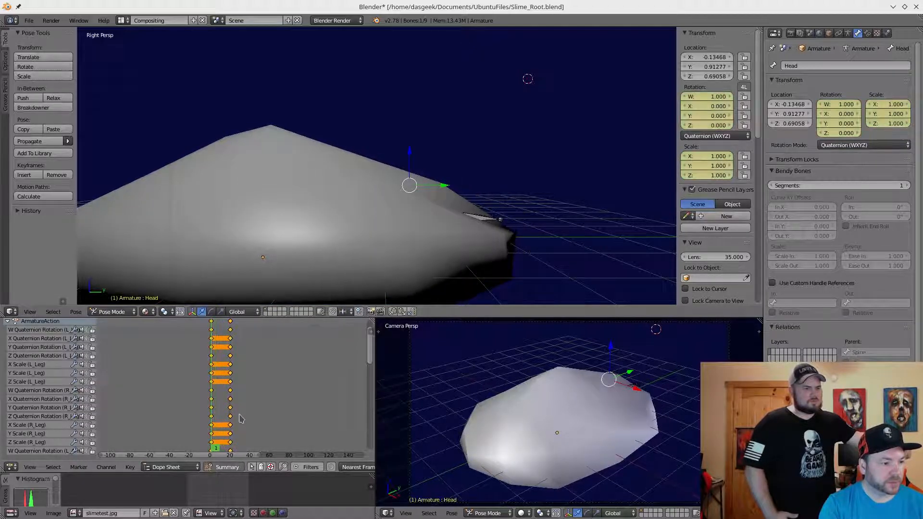
pyautogui.press('Right')
pyautogui.press('Right')
pyautogui.press('Right')
pyautogui.press('Right')
pyautogui.press('Right')
pyautogui.press('Right')
pyautogui.press('Right')
pyautogui.press('Right')
pyautogui.press('Right')
pyautogui.press('Right')
pyautogui.press('Right')
pyautogui.press('Right')
pyautogui.press('Right')
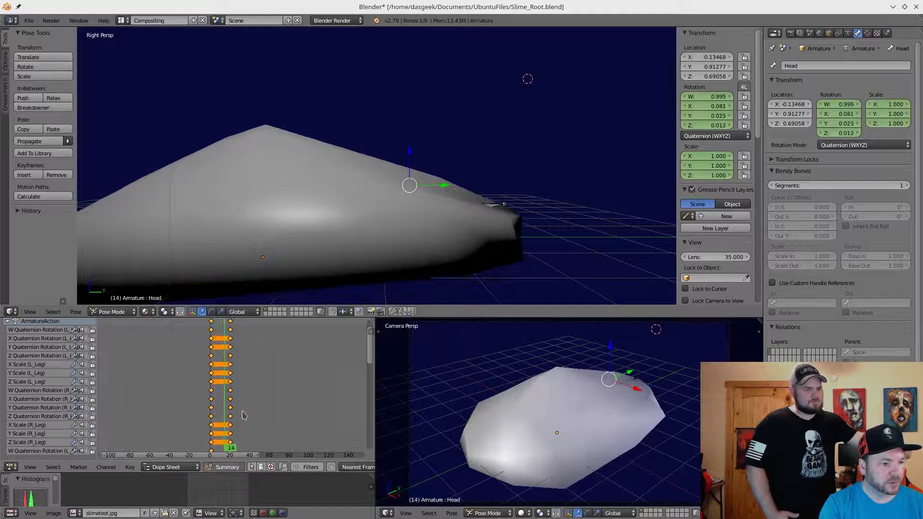
pyautogui.press('Right')
pyautogui.press('Right')
pyautogui.press('Right')
pyautogui.press('Right')
pyautogui.press('Left')
pyautogui.press('Left')
pyautogui.press('Left')
pyautogui.press('Left')
pyautogui.press('Left')
pyautogui.press('Left')
pyautogui.press('Left')
pyautogui.press('Left')
pyautogui.press('Left')
pyautogui.press('Left')
pyautogui.press('Left')
pyautogui.press('Left')
pyautogui.press('Left')
pyautogui.press('Left')
pyautogui.press('Left')
pyautogui.press('Left')
pyautogui.press('Left')
pyautogui.press('Left')
pyautogui.press('Left')
pyautogui.press('Left')
# Play the animation from an orbited view to check the slime's movement between the keyframes.
pyautogui.moveTo(346, 269); pyautogui.dragTo(241, 256, button='middle')
pyautogui.hotkey('alt', 'a')
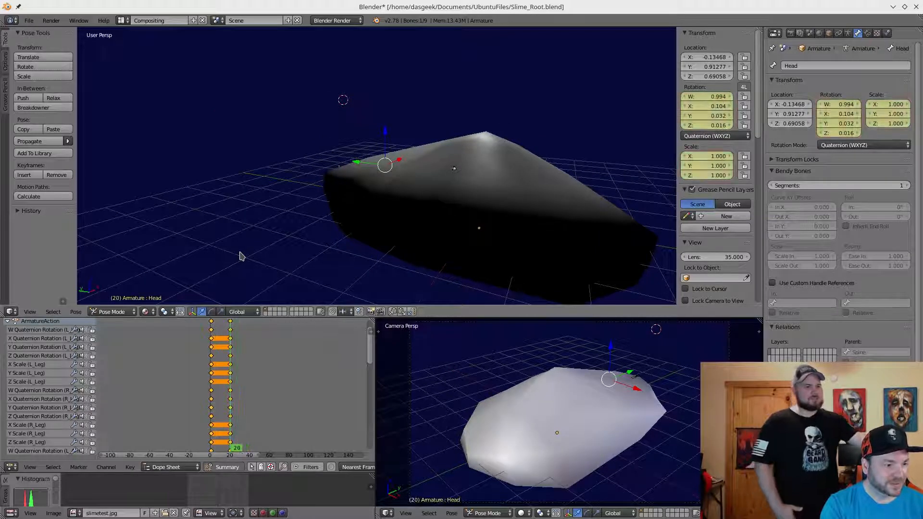
pyautogui.press('Escape')
pyautogui.hotkey('alt', 'a')
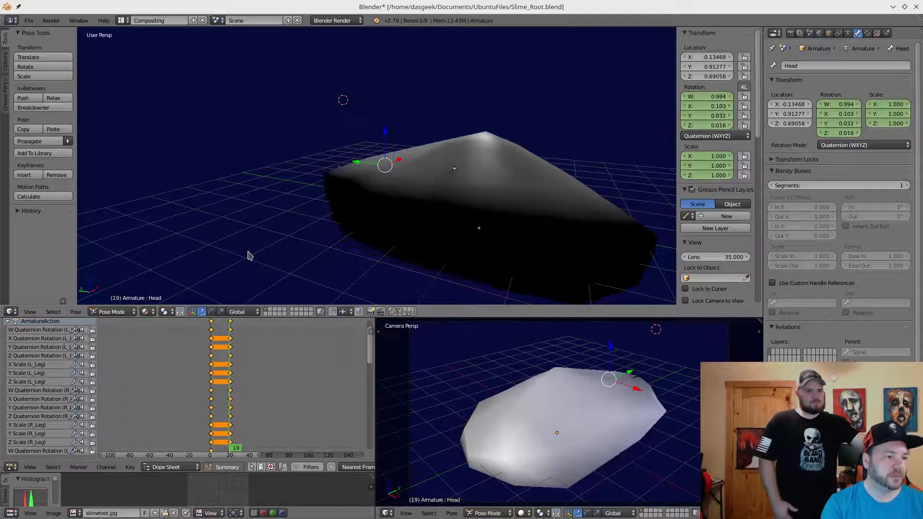
pyautogui.press('Escape')
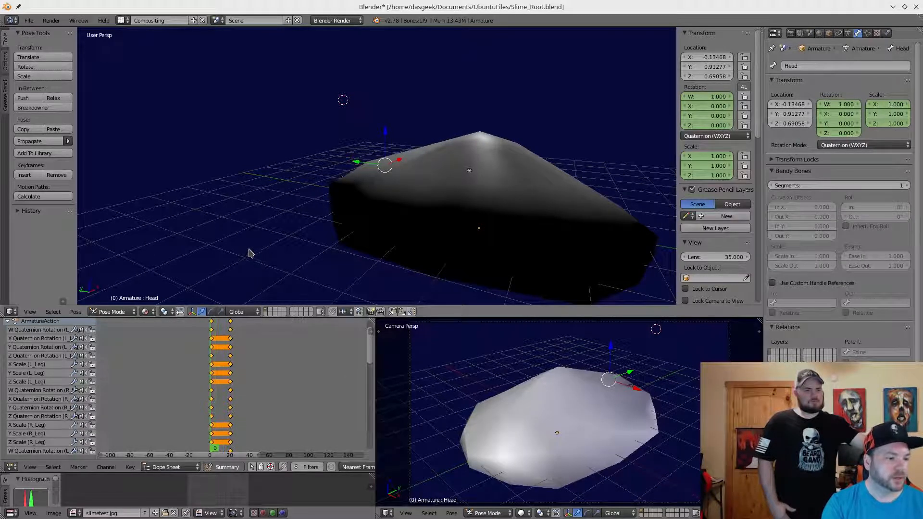
pyautogui.hotkey('alt', 'a')
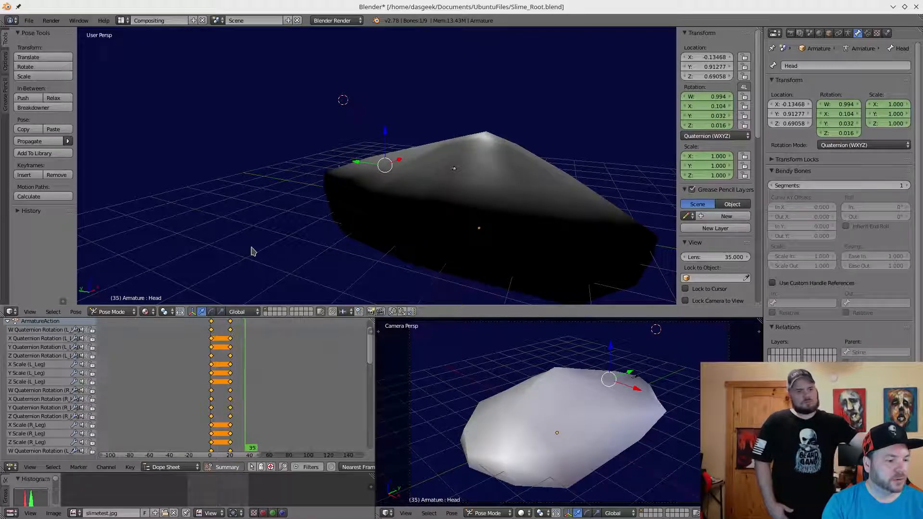
# Set the current frame to 40 and show the slime from the top.
pyautogui.press('Left')
pyautogui.press('Right')
pyautogui.press('Right')
pyautogui.moveTo(397, 168); pyautogui.dragTo(497, 223, button='middle')
pyautogui.press('KP_7')
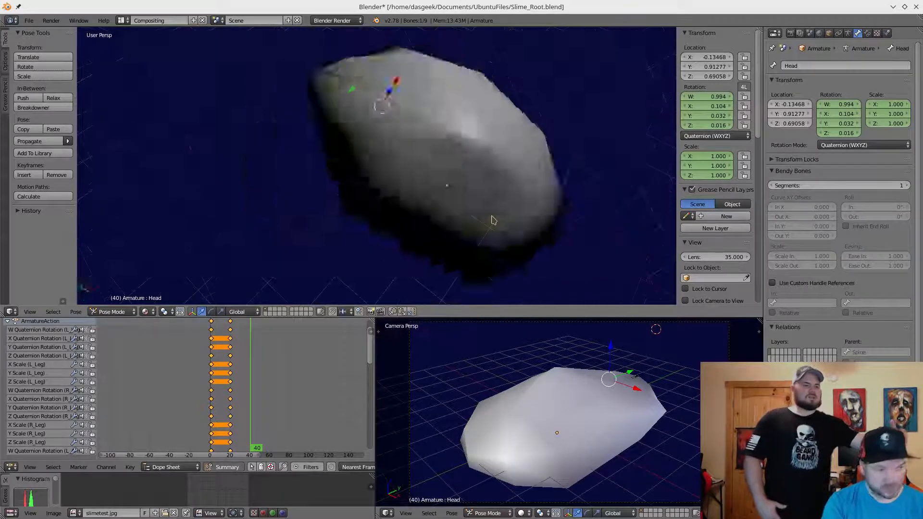
# Switch the armature to Edit Mode and step back through the frames to about frame 2.
pyautogui.click(113, 312)
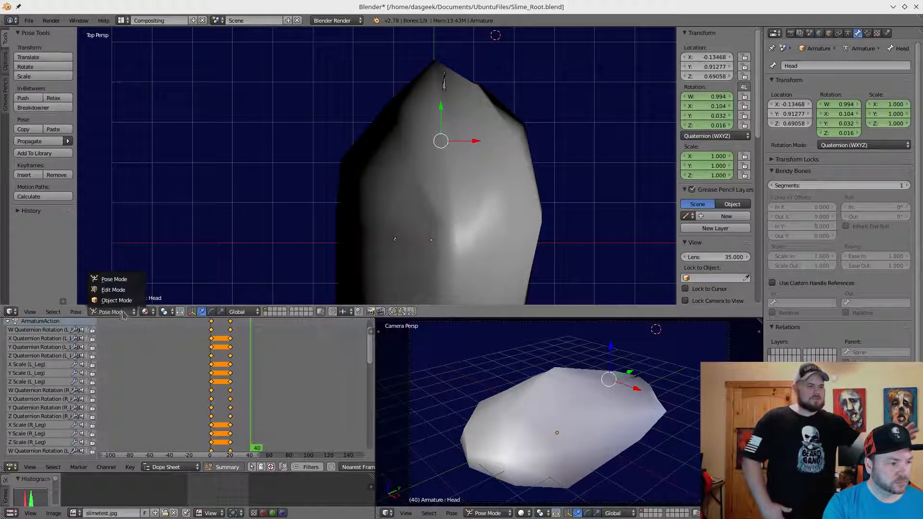
pyautogui.click(128, 280)
pyautogui.click(111, 311)
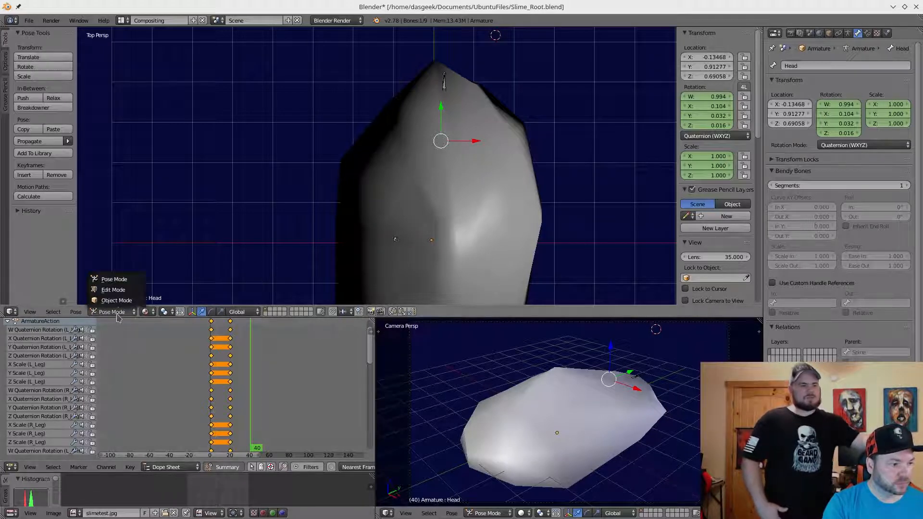
pyautogui.click(117, 281)
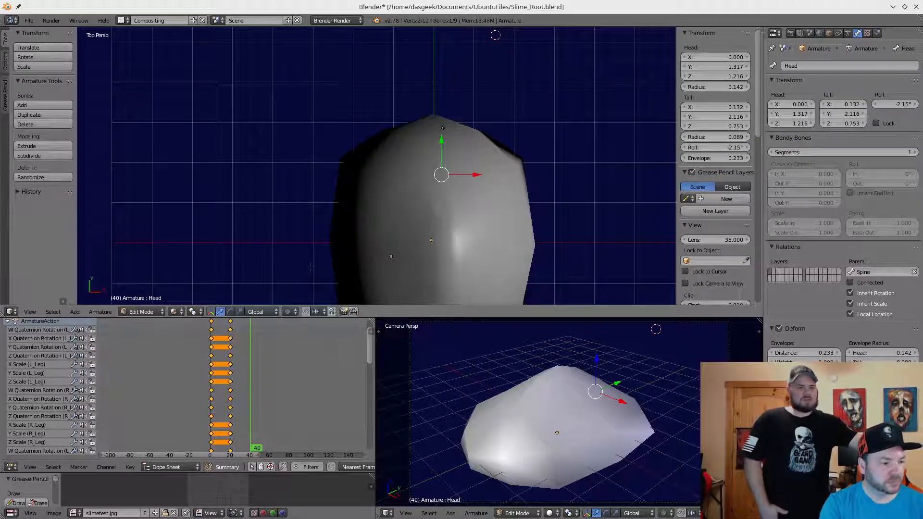
pyautogui.press('Left')
pyautogui.press('Left')
pyautogui.press('Left')
pyautogui.press('Left')
pyautogui.press('Left')
pyautogui.press('Left')
pyautogui.press('Left')
pyautogui.press('Left')
pyautogui.press('Left')
pyautogui.press('Left')
pyautogui.press('Left')
pyautogui.press('Left')
pyautogui.press('Left')
pyautogui.press('Left')
pyautogui.press('Left')
pyautogui.press('Left')
pyautogui.press('Left')
pyautogui.press('Left')
pyautogui.press('Left')
pyautogui.press('Left')
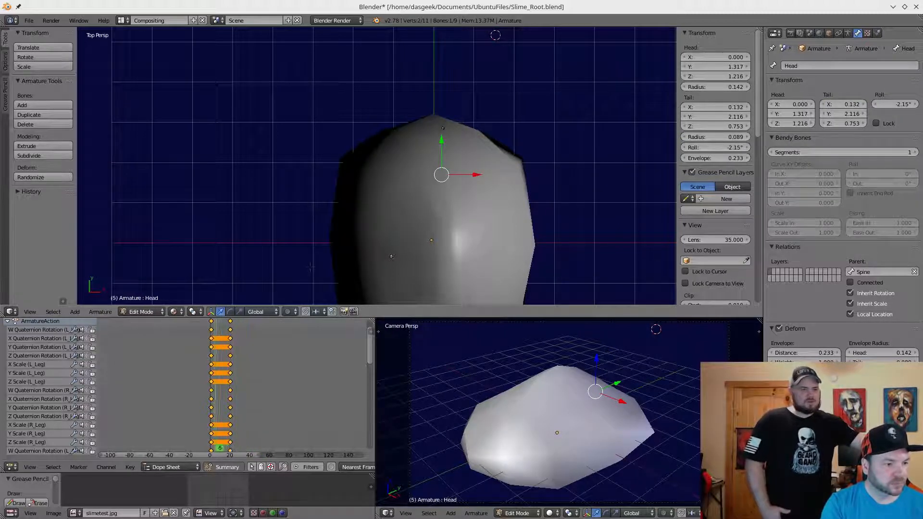
# Return the armature to Pose Mode and step forward through the animation to frame 40.
pyautogui.click(141, 311)
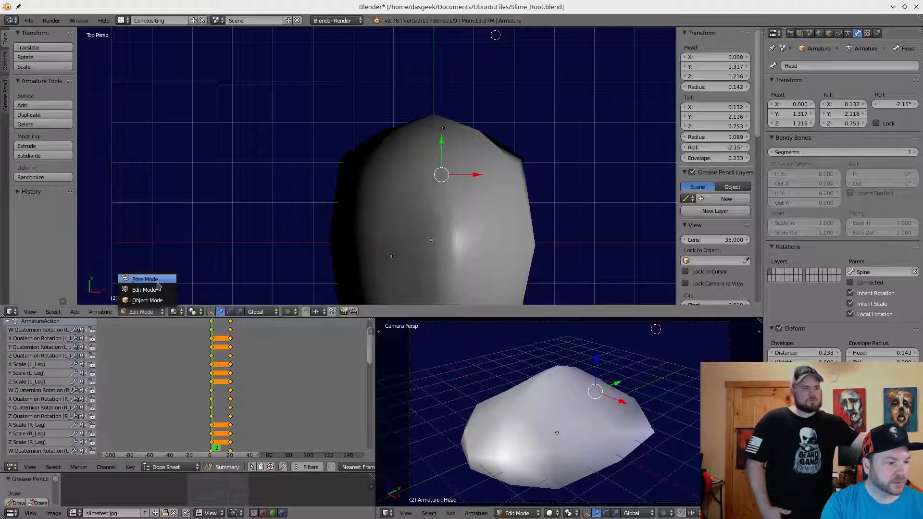
pyautogui.click(128, 281)
pyautogui.press('Right')
pyautogui.press('Right')
pyautogui.press('Right')
pyautogui.press('Right')
pyautogui.press('Right')
pyautogui.press('Right')
pyautogui.press('Right')
pyautogui.press('Right')
pyautogui.press('Right')
pyautogui.press('Right')
pyautogui.press('Right')
pyautogui.press('Right')
pyautogui.press('Right')
pyautogui.press('Right')
pyautogui.press('Right')
pyautogui.press('Right')
pyautogui.press('Right')
pyautogui.press('Right')
pyautogui.press('Right')
pyautogui.press('Right')
pyautogui.press('Right')
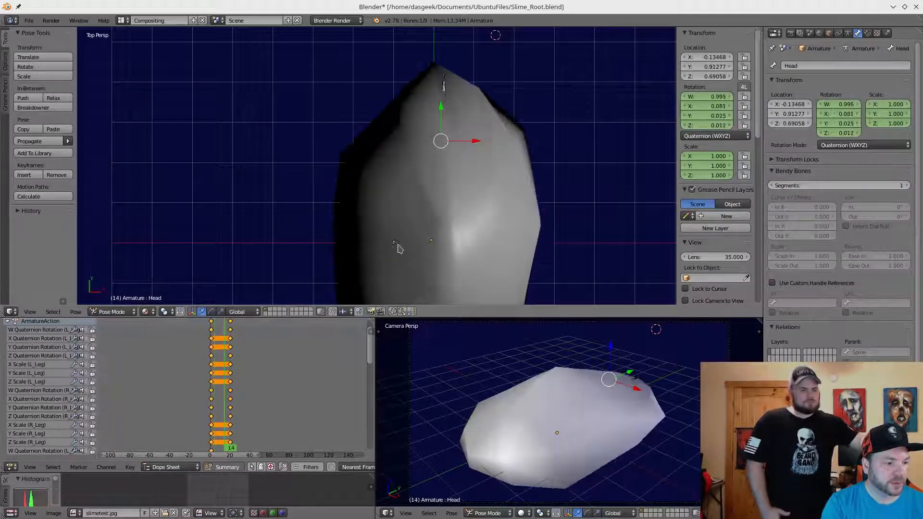
pyautogui.press('Right')
pyautogui.press('Right')
pyautogui.press('Right')
pyautogui.press('Right')
pyautogui.press('Right')
pyautogui.press('Right')
pyautogui.press('Right')
pyautogui.press('Right')
pyautogui.press('Right')
pyautogui.press('Right')
pyautogui.press('Right')
pyautogui.press('Right')
pyautogui.press('Right')
pyautogui.press('Right')
pyautogui.press('Right')
pyautogui.press('Right')
pyautogui.press('Right')
pyautogui.press('Right')
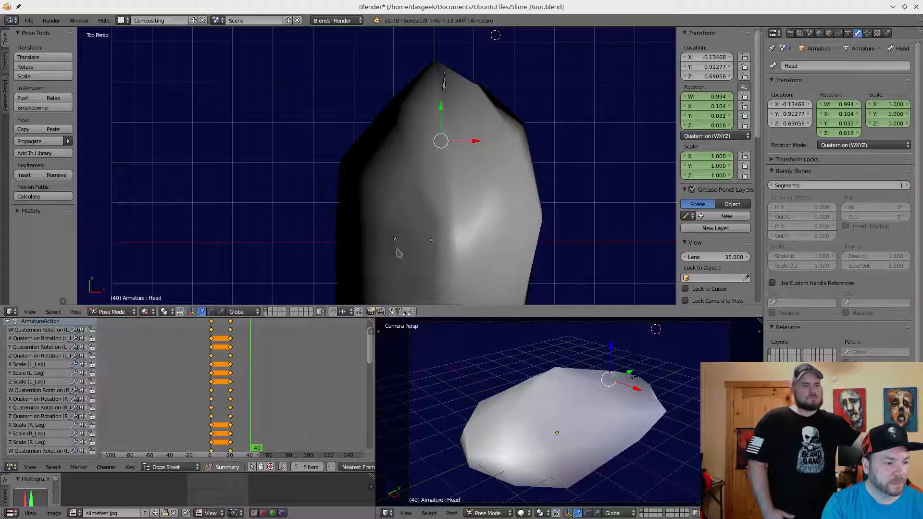
# Switch the main viewport to Wireframe shading and move the Head bone to about X 0.416, Y 0.611, Z 0.452.
pyautogui.click(129, 312)
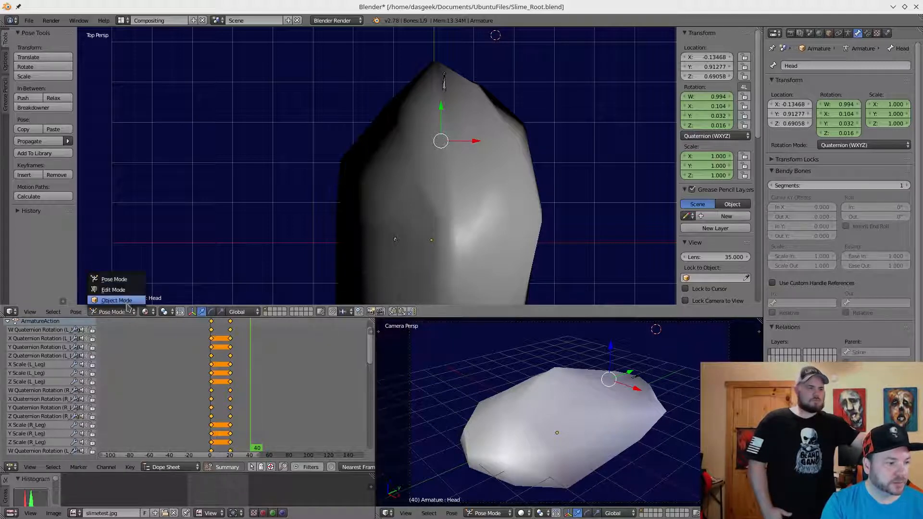
pyautogui.click(144, 312)
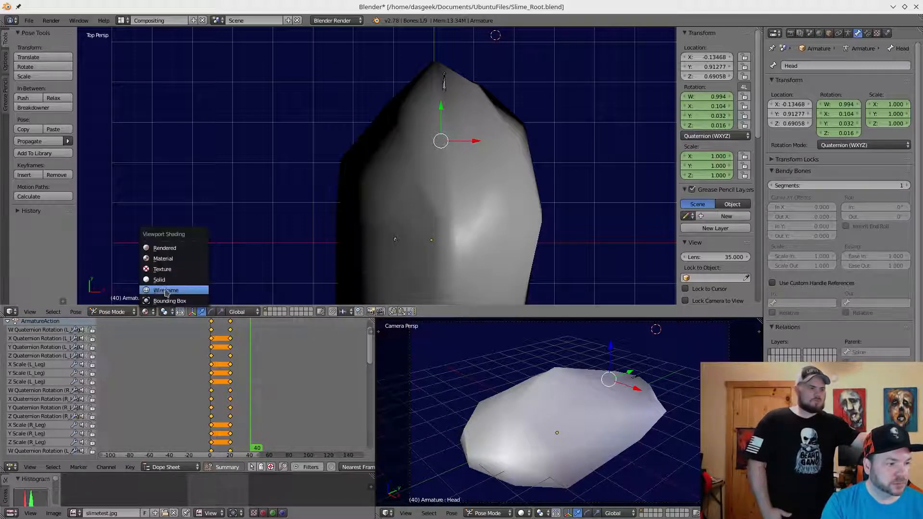
pyautogui.click(165, 294)
pyautogui.keyDown('shift'); pyautogui.moveTo(470, 198); pyautogui.dragTo(450, 213, button='middle'); pyautogui.keyUp('shift')
pyautogui.press('g')
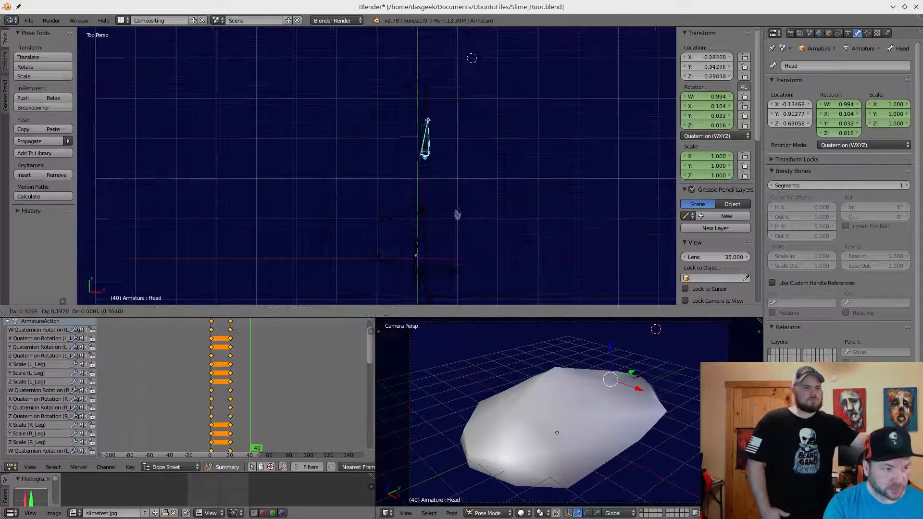
pyautogui.rightClick(497, 238)
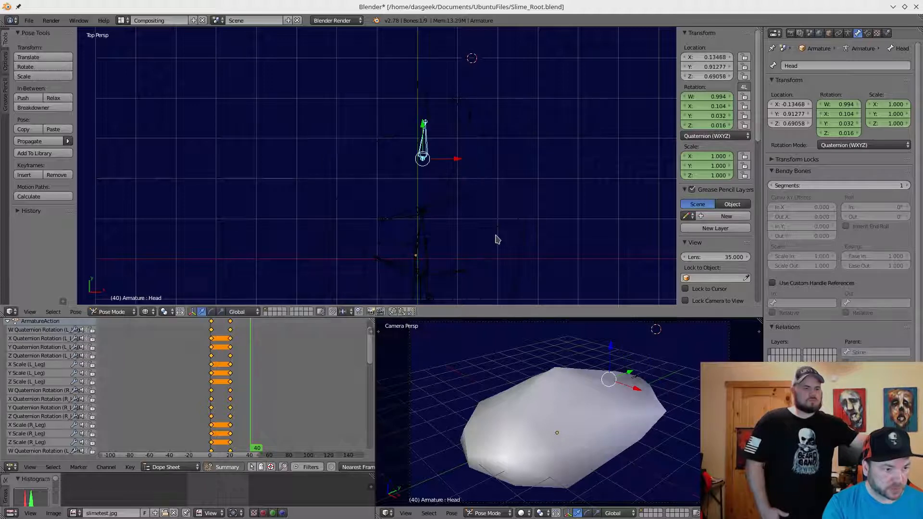
pyautogui.press('g')
pyautogui.click(520, 254)
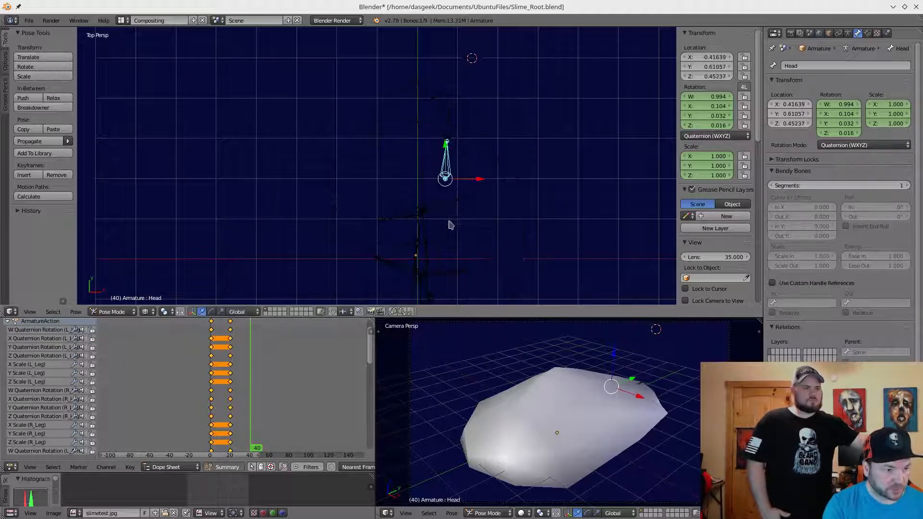
# Rotate the R_Arm and L_Arm bones in the top view to pose the slime's arms at frame 40.
pyautogui.rightClick(432, 208)
pyautogui.rightClick(454, 206)
pyautogui.press('r')
pyautogui.click(487, 272)
pyautogui.rightClick(403, 222)
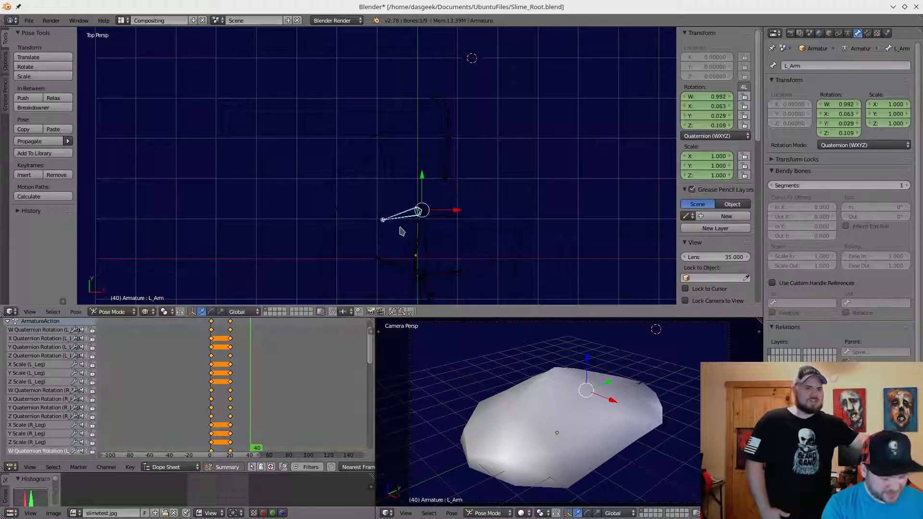
pyautogui.press('r')
pyautogui.click(378, 214)
# Rotate the L_Leg and R_Leg bones in the top view to pose the slime's legs.
pyautogui.rightClick(394, 268)
pyautogui.keyDown('shift'); pyautogui.moveTo(393, 242); pyautogui.dragTo(396, 166, button='middle'); pyautogui.keyUp('shift')
pyautogui.press('r')
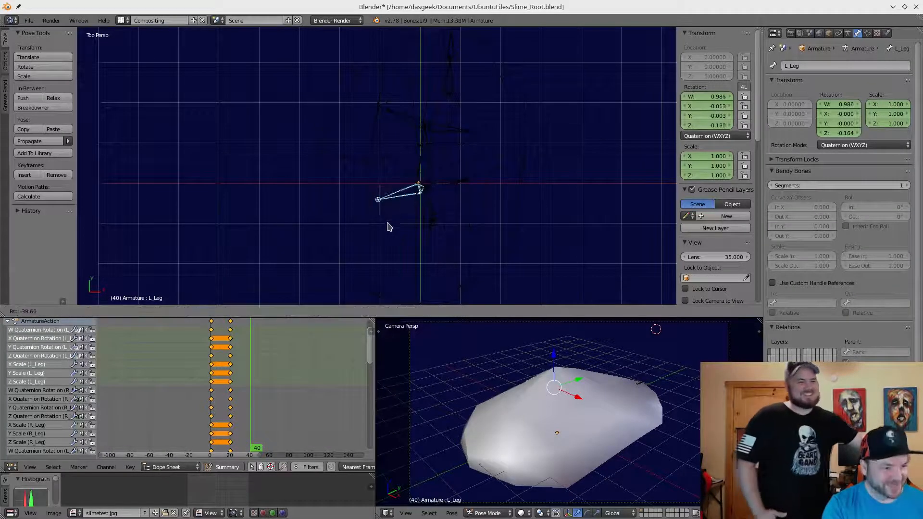
pyautogui.click(386, 219)
pyautogui.rightClick(448, 175)
pyautogui.rightClick(447, 186)
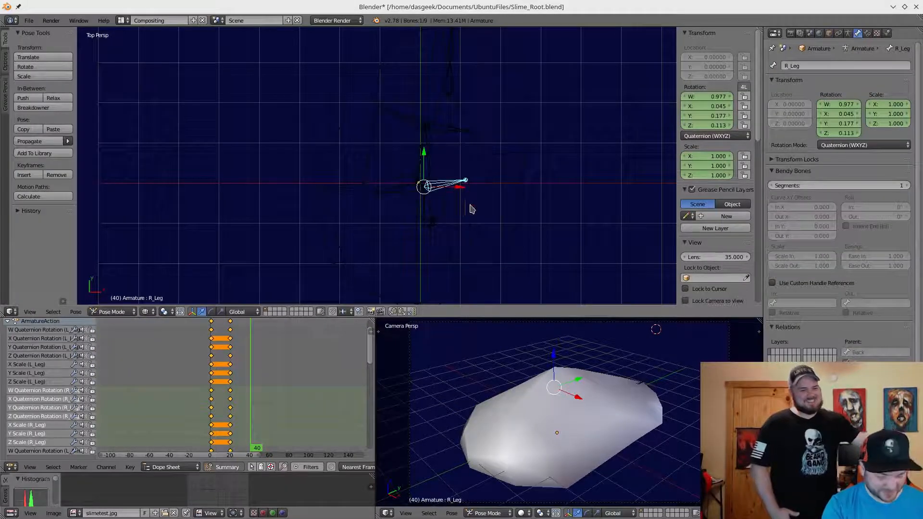
pyautogui.press('r')
pyautogui.click(495, 260)
# Rotate the Spine bone by about -23° and the Back bone by about 23° in the top view.
pyautogui.rightClick(432, 164)
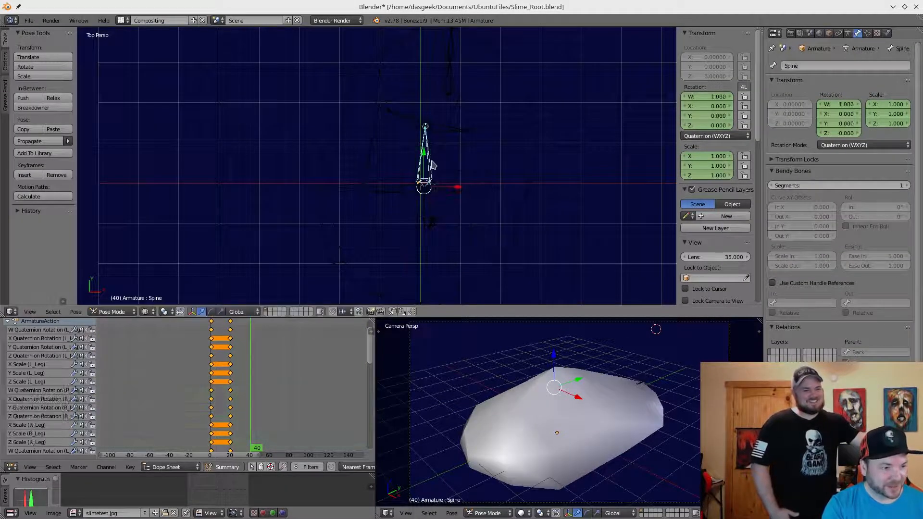
pyautogui.press('r')
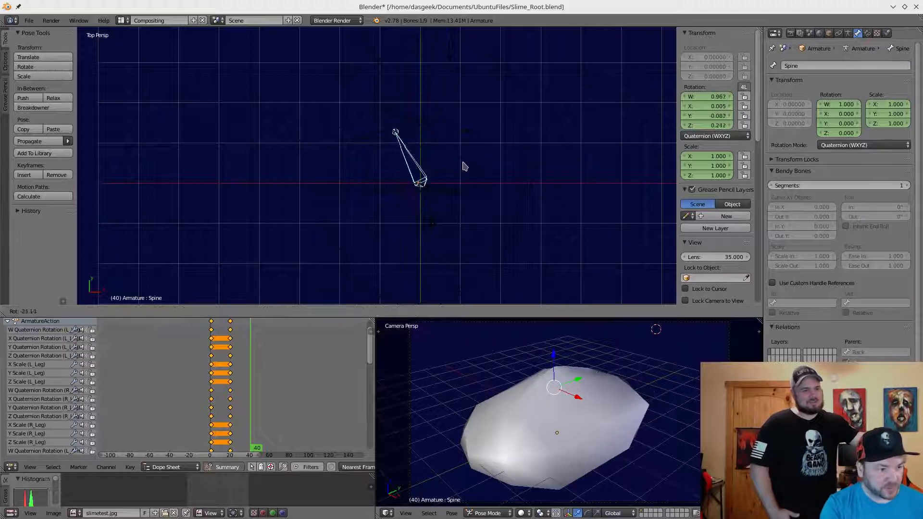
pyautogui.click(461, 164)
pyautogui.rightClick(427, 224)
pyautogui.moveTo(467, 234); pyautogui.dragTo(383, 179, button='middle')
pyautogui.press('KP_7')
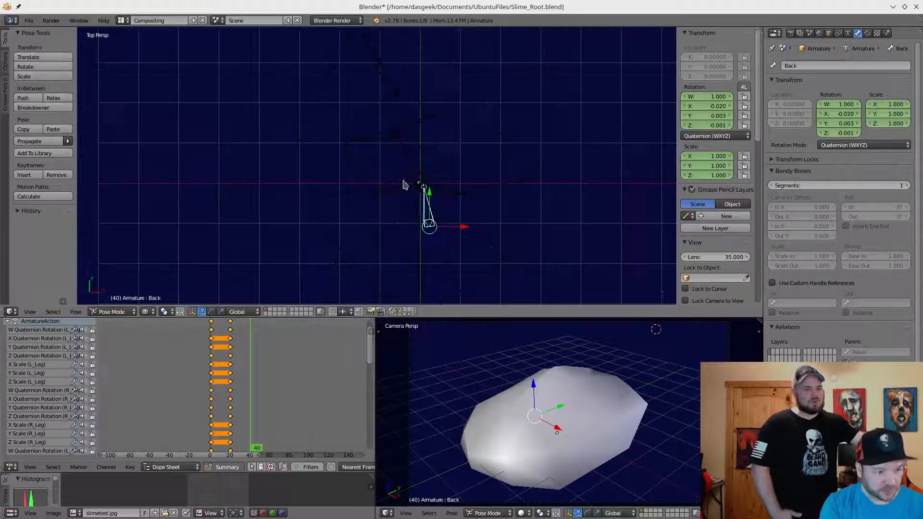
pyautogui.press('r')
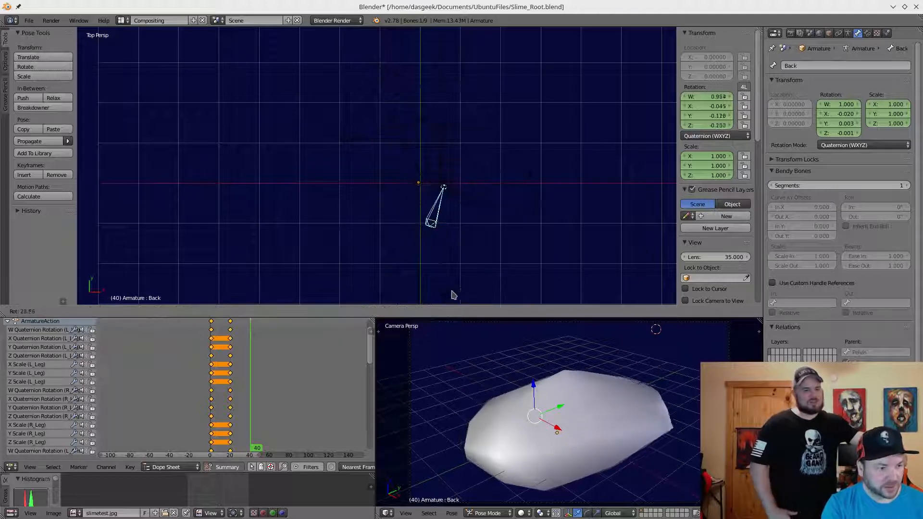
pyautogui.click(457, 289)
# Keyframe the rotation of the Back and Spine bones at frame 40.
pyautogui.moveTo(536, 231); pyautogui.dragTo(404, 128, button='middle')
pyautogui.press('KP_3')
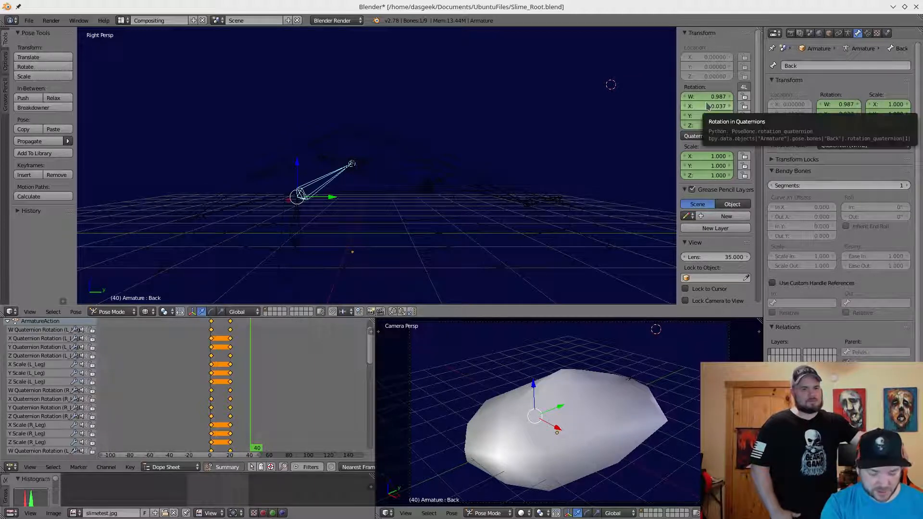
pyautogui.press('i')
pyautogui.rightClick(363, 180)
pyautogui.rightClick(380, 182)
pyautogui.press('i')
# Insert rotation and scale keyframes for the L_Leg and R_Leg bones at frame 40.
pyautogui.moveTo(387, 164); pyautogui.dragTo(418, 202, button='middle')
pyautogui.rightClick(397, 210)
pyautogui.press('i')
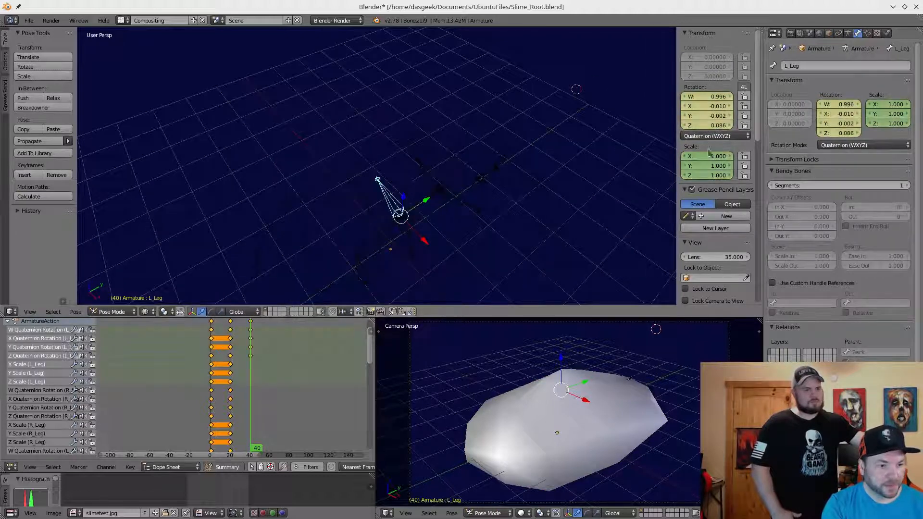
pyautogui.press('i')
pyautogui.rightClick(414, 244)
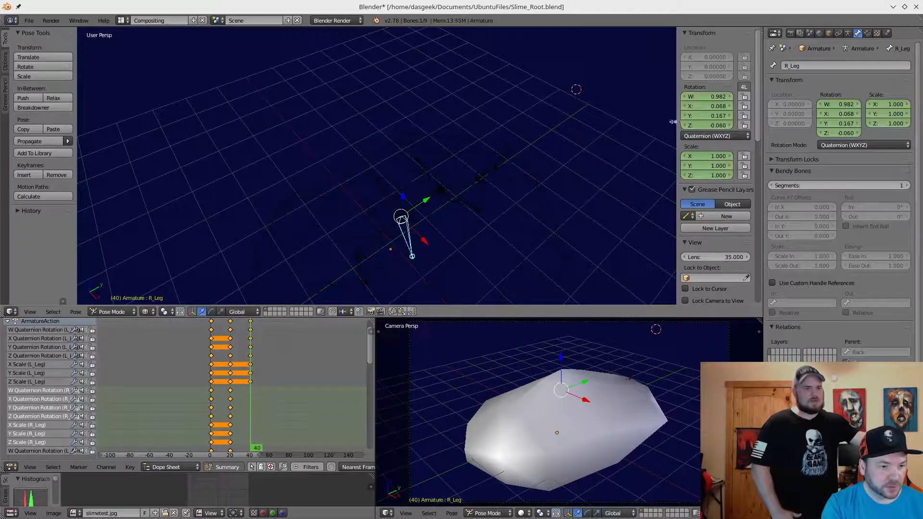
pyautogui.press('i')
pyautogui.press('i')
# Insert rotation and scale keyframes for the L_Arm and R_Arm bones at frame 40.
pyautogui.moveTo(546, 192); pyautogui.dragTo(474, 200, button='middle')
pyautogui.rightClick(417, 214)
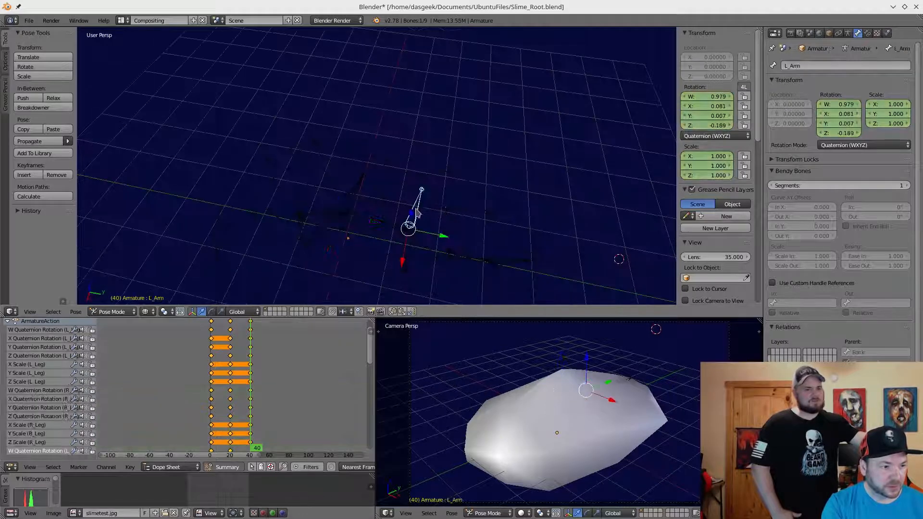
pyautogui.press('i')
pyautogui.press('i')
pyautogui.rightClick(415, 252)
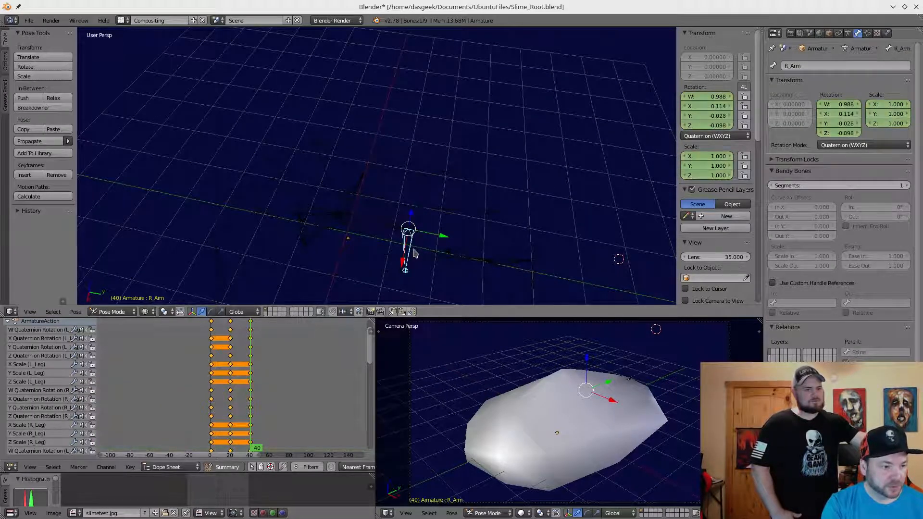
pyautogui.press('i')
pyautogui.press('i')
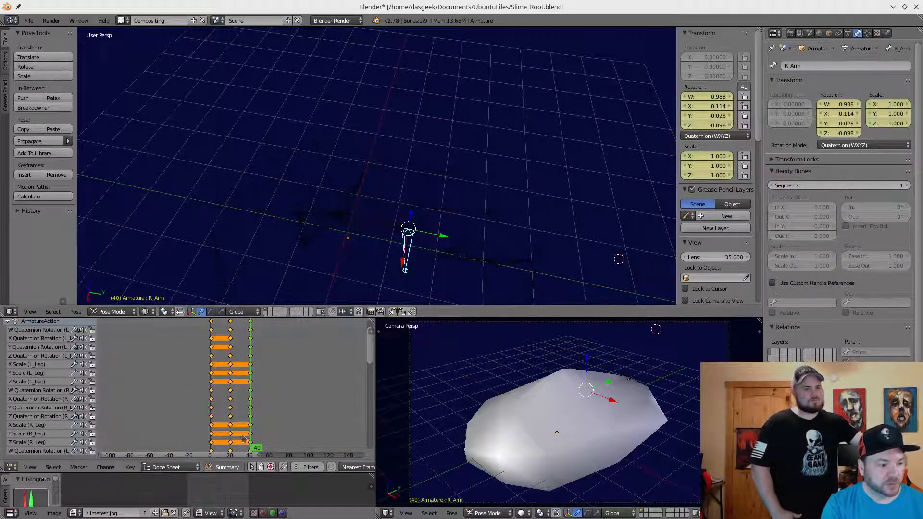
# Insert rotation and scale keyframes for the Head bone at frame 40.
pyautogui.moveTo(412, 247); pyautogui.dragTo(427, 257, button='middle')
pyautogui.rightClick(427, 257)
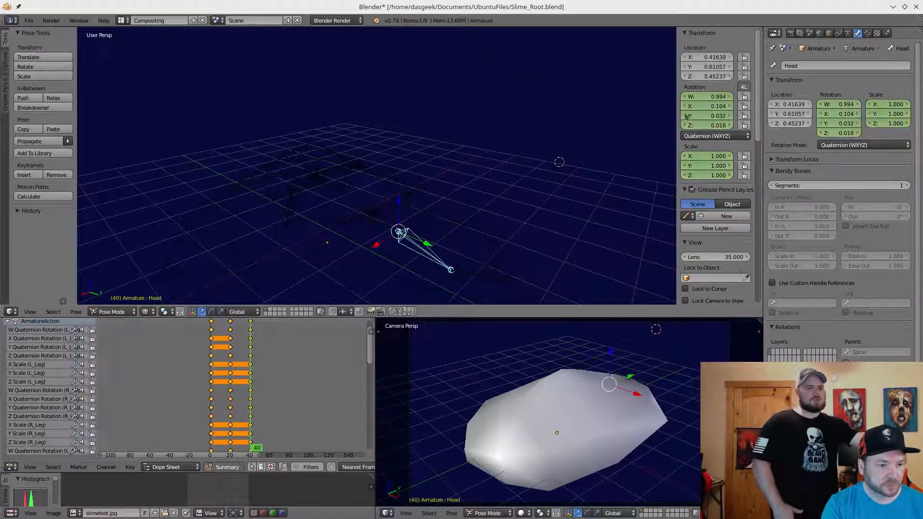
pyautogui.press('i')
pyautogui.press('i')
# Play the animation from the top view to check the bone movement, and stop it at frame 40.
pyautogui.moveTo(411, 212); pyautogui.dragTo(514, 220, button='middle')
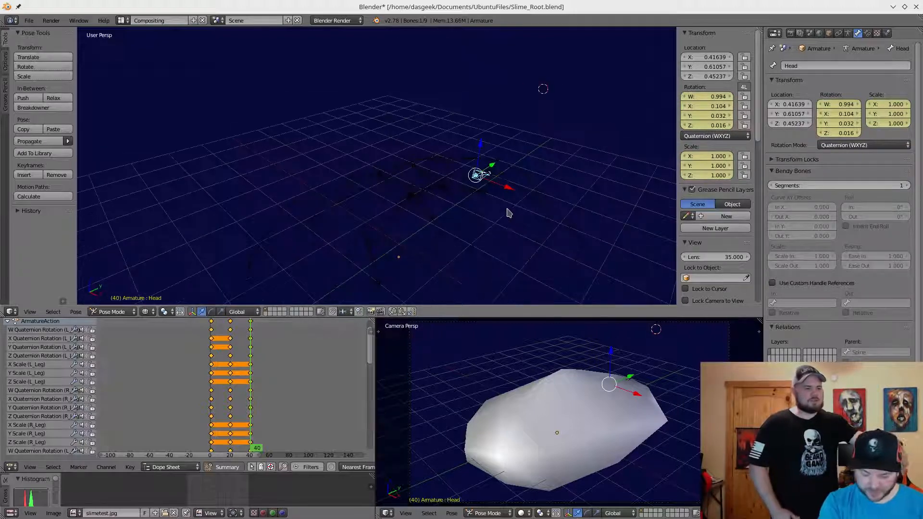
pyautogui.press('KP_7')
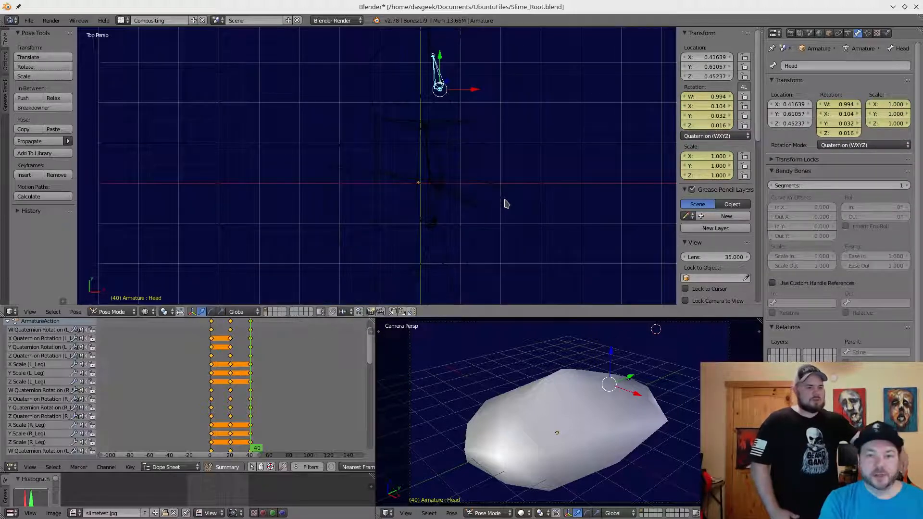
pyautogui.keyDown('shift'); pyautogui.moveTo(506, 202); pyautogui.dragTo(489, 177, button='middle'); pyautogui.keyUp('shift')
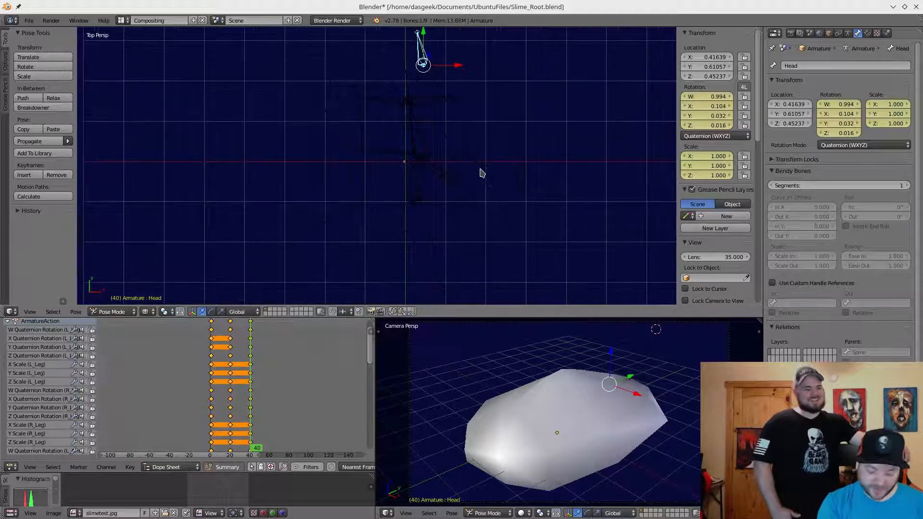
pyautogui.hotkey('alt', 'a')
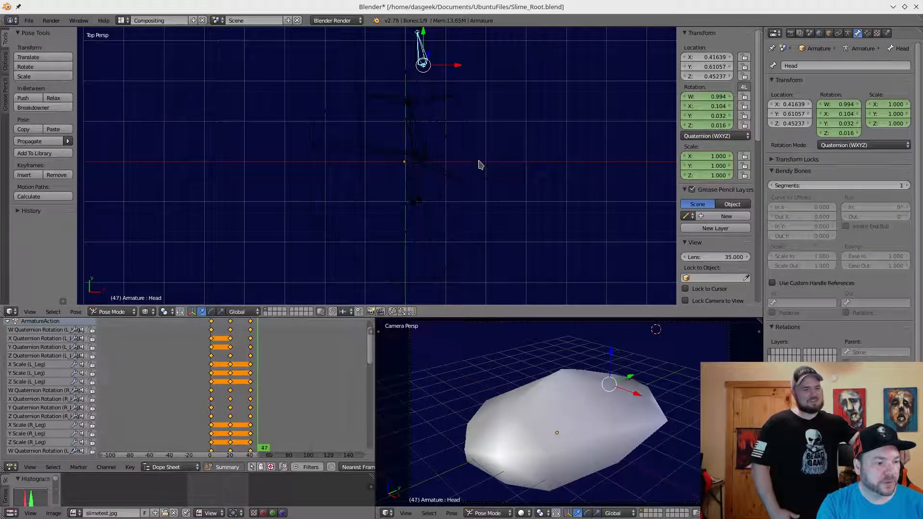
pyautogui.press('Escape')
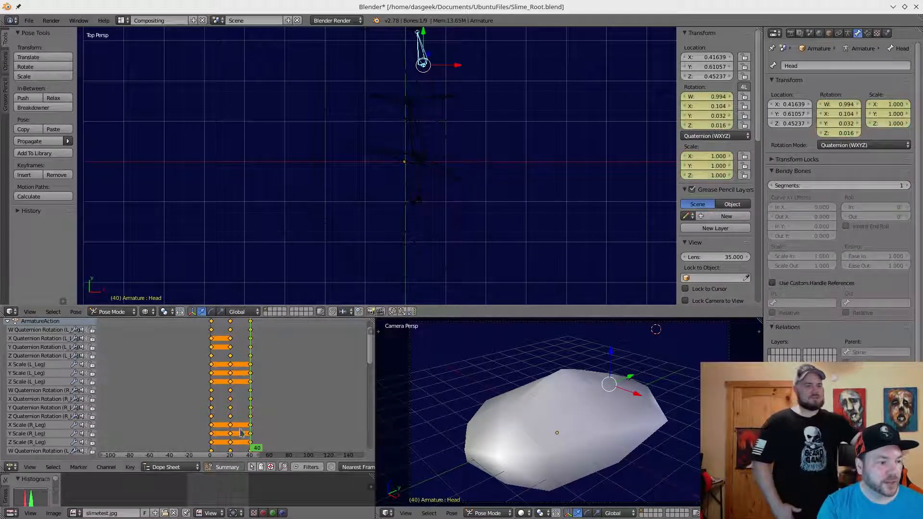
# Duplicate the armature's first column of keyframes in the Dope Sheet to frame 60.
pyautogui.press('a')
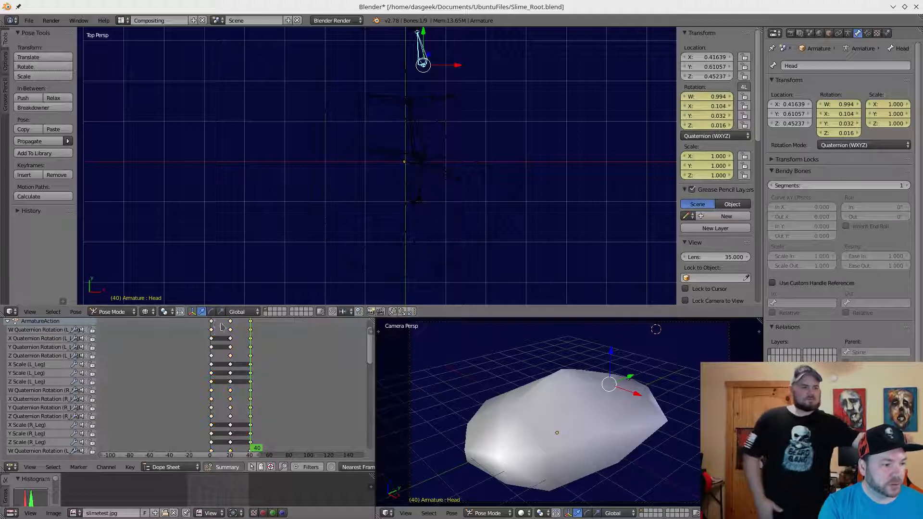
pyautogui.rightClick(212, 325)
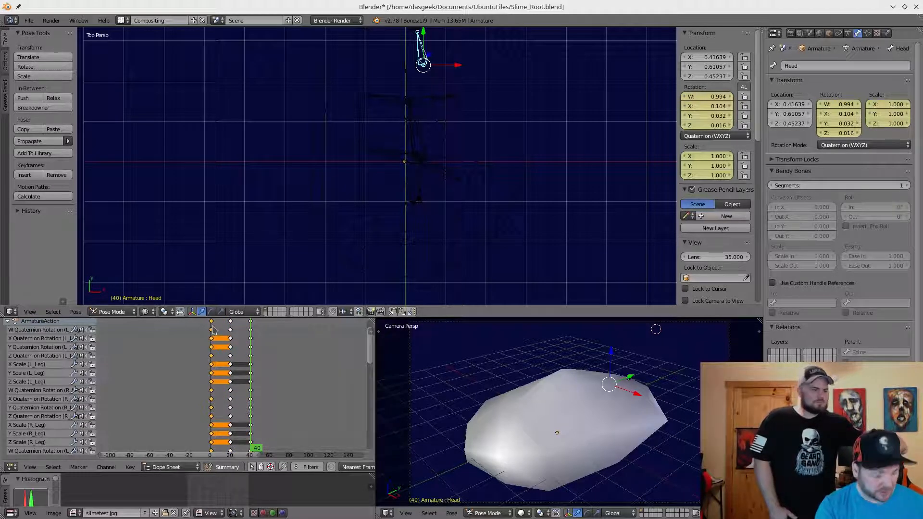
pyautogui.press('g')
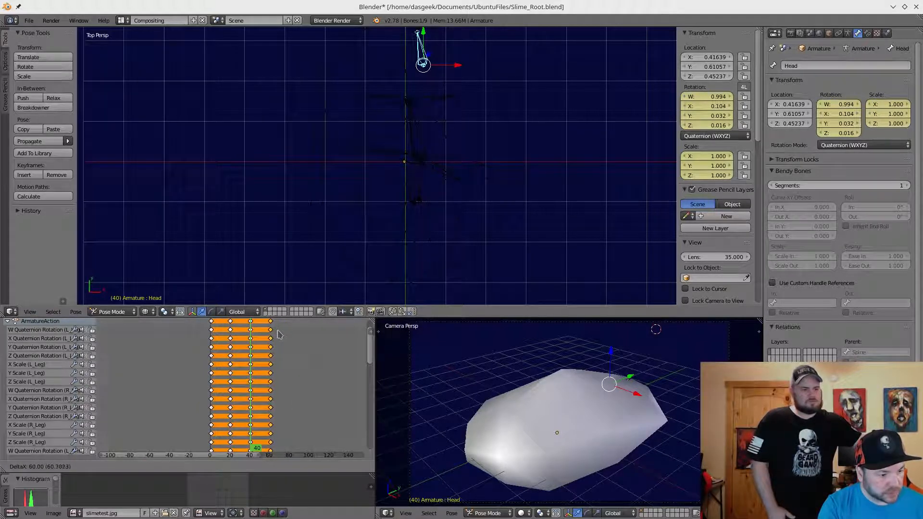
pyautogui.click(278, 331)
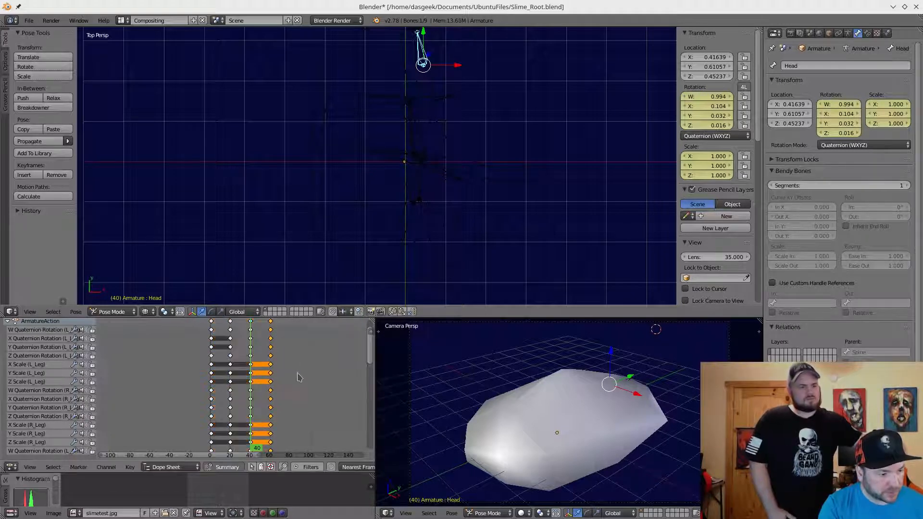
# Step forward through the frames from 40 to 60 to examine the transition into the duplicated pose.
pyautogui.press('Right')
pyautogui.press('Right')
pyautogui.press('Right')
pyautogui.press('Right')
pyautogui.press('Right')
pyautogui.press('Right')
pyautogui.press('Right')
pyautogui.press('Right')
pyautogui.press('Right')
pyautogui.press('Right')
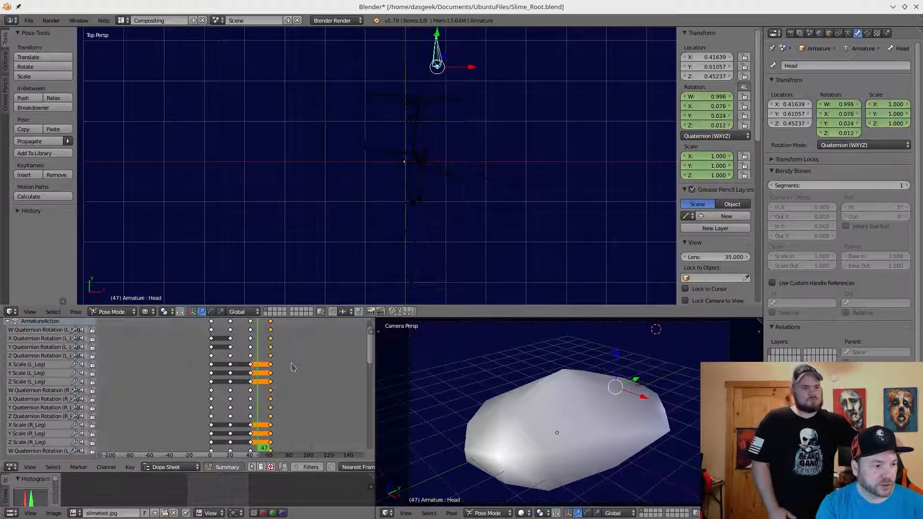
pyautogui.press('Right')
pyautogui.press('Right')
pyautogui.press('Right')
pyautogui.press('Right')
pyautogui.press('Right')
pyautogui.press('Right')
pyautogui.press('Right')
pyautogui.press('Right')
pyautogui.press('Right')
pyautogui.press('Right')
pyautogui.press('Right')
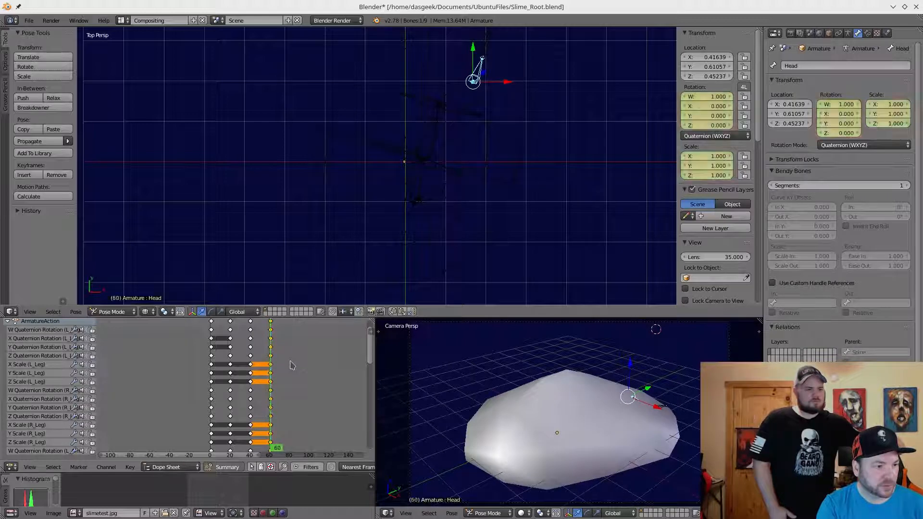
# Step back and forth through the frames between 60 and the start, ending at frame 7, to examine the bones' movement.
pyautogui.press('Left')
pyautogui.press('Left')
pyautogui.moveTo(223, 371); pyautogui.dragTo(272, 440, button='middle')
pyautogui.press('Left')
pyautogui.press('Left')
pyautogui.press('Left')
pyautogui.press('Left')
pyautogui.press('Left')
pyautogui.press('Left')
pyautogui.press('Left')
pyautogui.press('Left')
pyautogui.press('Left')
pyautogui.press('Left')
pyautogui.press('Left')
pyautogui.press('Left')
pyautogui.press('Left')
pyautogui.press('Left')
pyautogui.press('Left')
pyautogui.press('Left')
pyautogui.press('Left')
pyautogui.press('Left')
pyautogui.press('Left')
pyautogui.press('Left')
pyautogui.press('Left')
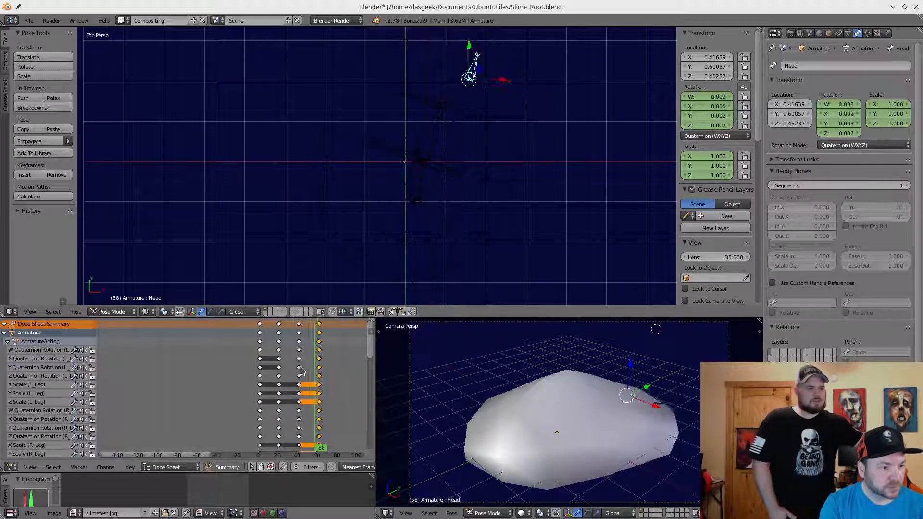
pyautogui.press('Left')
pyautogui.press('Left')
pyautogui.press('Left')
pyautogui.press('Left')
pyautogui.press('Left')
pyautogui.press('Left')
pyautogui.press('Left')
pyautogui.press('Left')
pyautogui.press('Left')
pyautogui.press('Left')
pyautogui.press('Left')
pyautogui.press('Left')
pyautogui.press('Left')
pyautogui.press('Left')
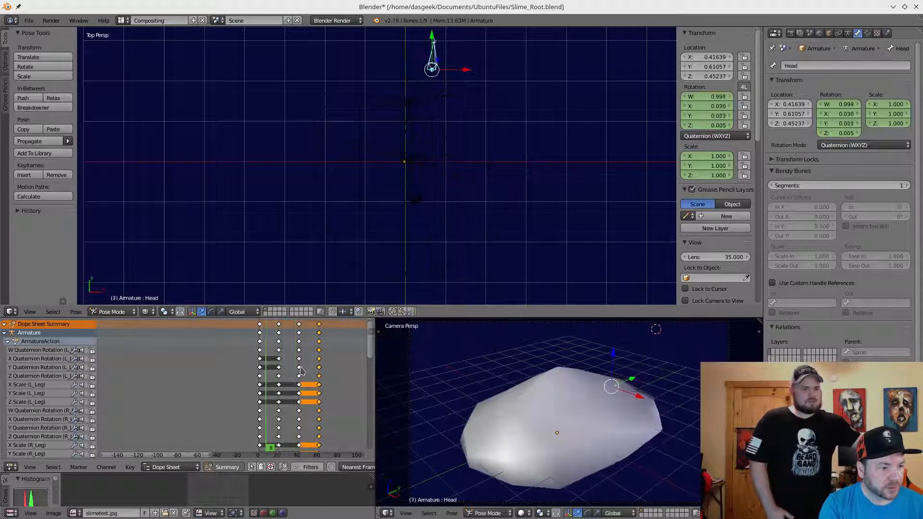
pyautogui.press('Right')
pyautogui.press('Right')
pyautogui.press('Right')
pyautogui.press('Right')
pyautogui.press('Right')
pyautogui.press('Right')
pyautogui.press('Right')
pyautogui.press('Right')
pyautogui.press('Right')
pyautogui.press('Right')
pyautogui.press('Right')
pyautogui.press('Right')
pyautogui.press('Right')
pyautogui.press('Right')
pyautogui.press('Right')
pyautogui.press('Right')
pyautogui.press('Right')
pyautogui.press('Right')
pyautogui.press('Right')
pyautogui.press('Right')
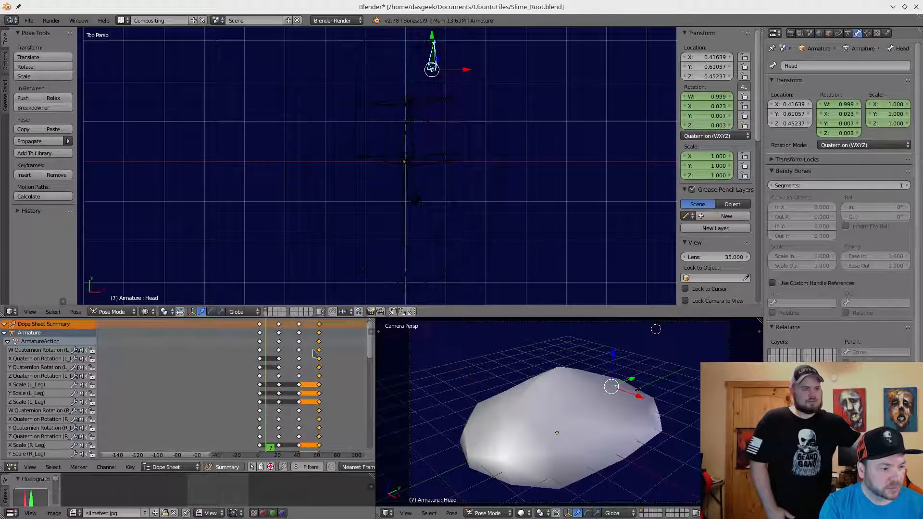
# Step forward through the frames from 7 towards the keyframes at 60 to examine the bones' full movement.
pyautogui.press('Right')
pyautogui.press('Right')
pyautogui.press('Right')
pyautogui.press('Right')
pyautogui.press('Right')
pyautogui.press('Right')
pyautogui.press('Right')
pyautogui.press('Right')
pyautogui.press('Right')
pyautogui.press('Right')
pyautogui.press('Right')
pyautogui.press('Right')
pyautogui.press('Right')
pyautogui.press('Right')
pyautogui.press('Right')
pyautogui.press('Right')
pyautogui.press('Right')
pyautogui.press('Right')
pyautogui.press('Right')
pyautogui.press('Right')
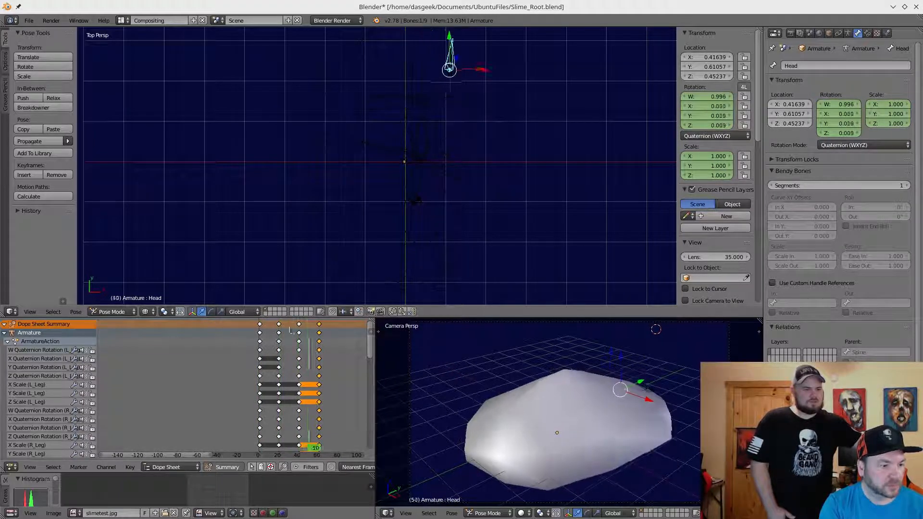
# Save the blend file and export the scene as COLLADA file Slime_Root.dae into the Torque3D game's art/shapes/Monsters folder.
pyautogui.click(27, 21)
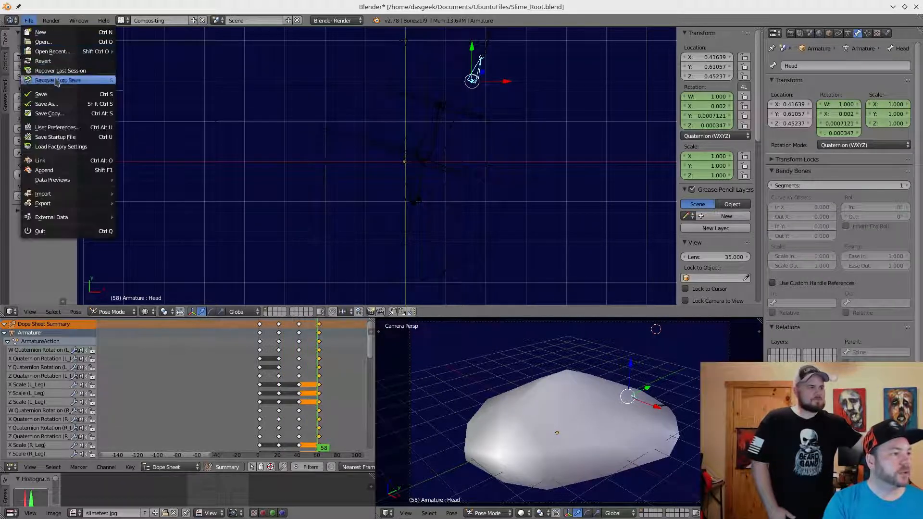
pyautogui.click(40, 95)
pyautogui.click(29, 20)
pyautogui.moveTo(51, 203)
pyautogui.click(123, 202)
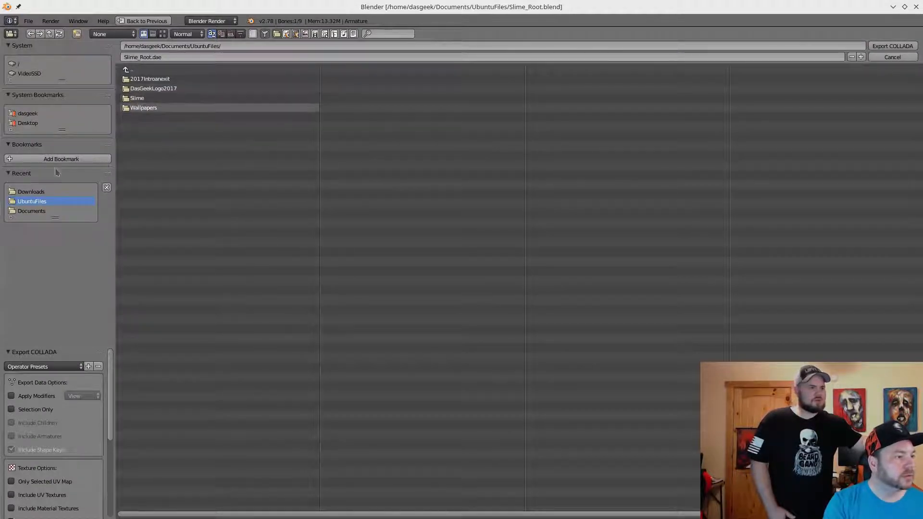
pyautogui.click(33, 211)
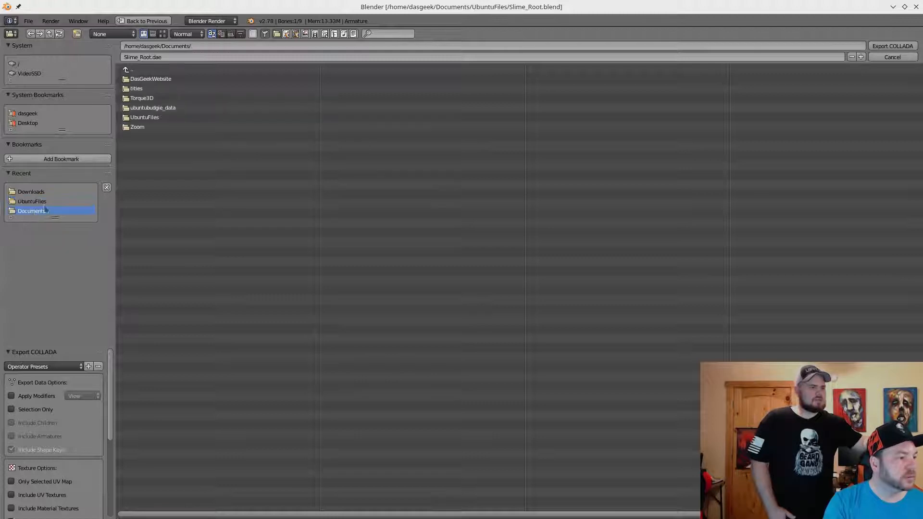
pyautogui.click(148, 100)
pyautogui.click(149, 79)
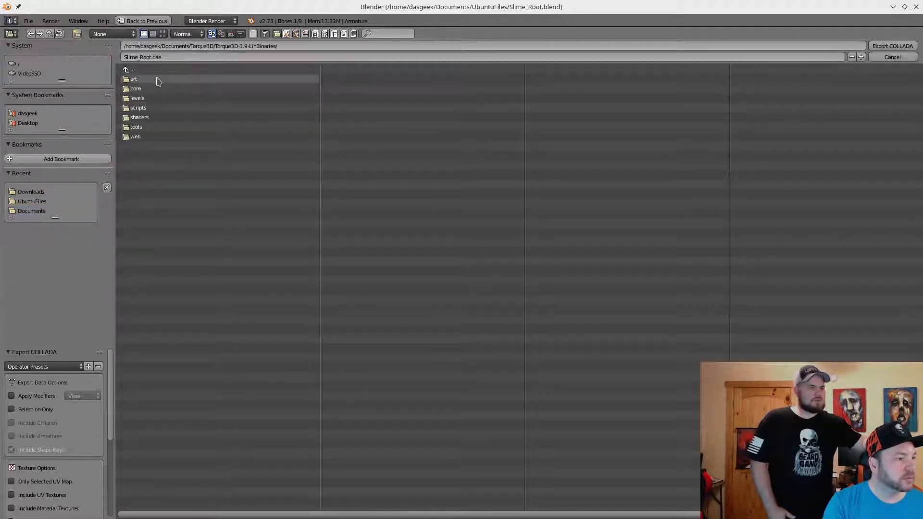
pyautogui.click(135, 78)
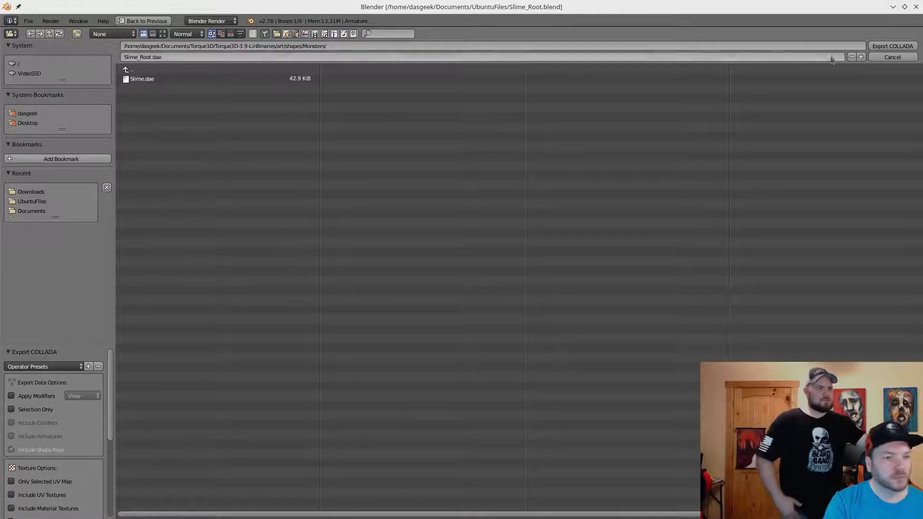
pyautogui.click(893, 46)
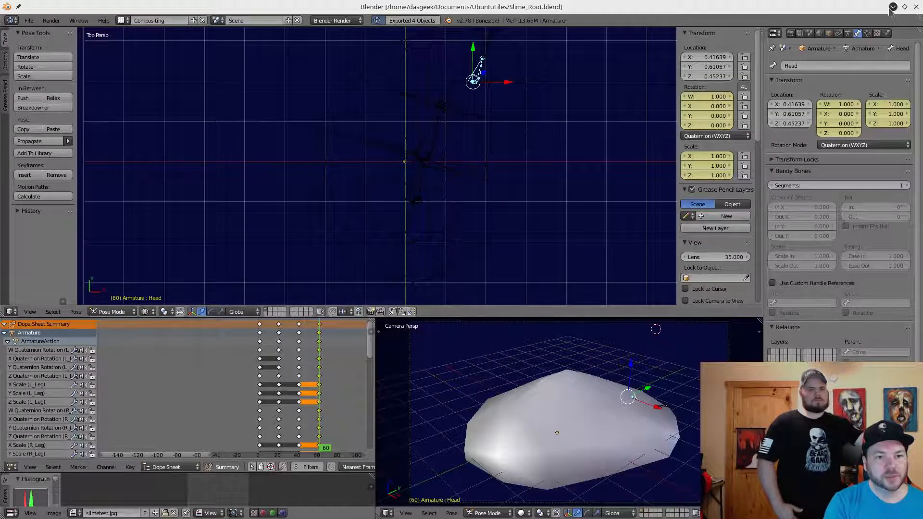
# Switch to Torque 3D, maximize its window and open the desert level in the World Editor.
pyautogui.click(892, 6)
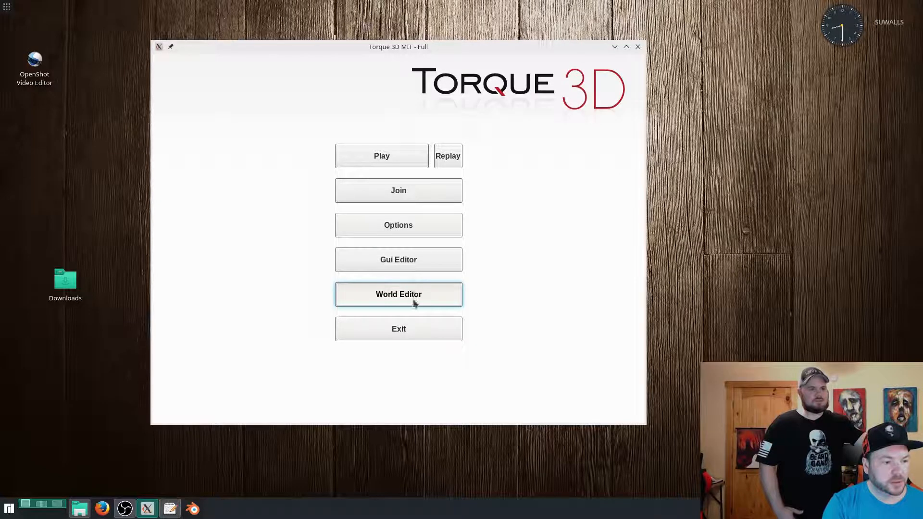
pyautogui.click(627, 47)
pyautogui.click(462, 328)
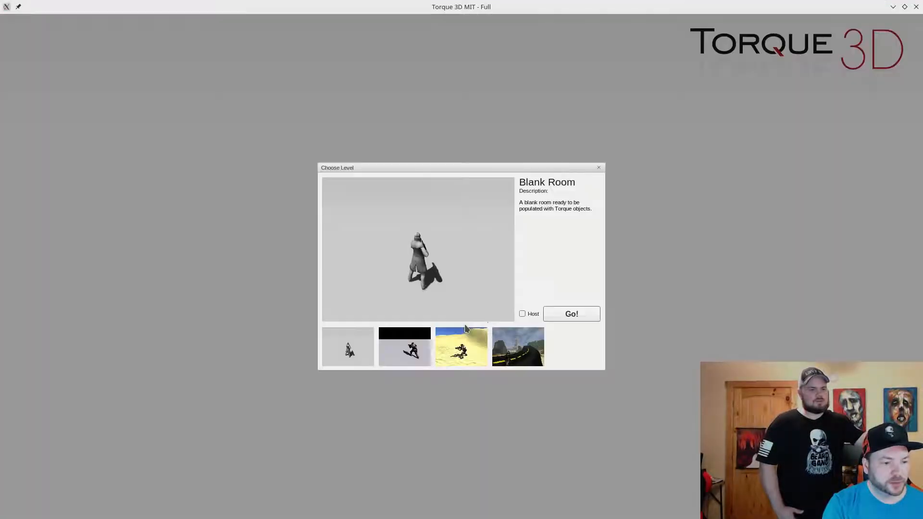
pyautogui.click(459, 358)
pyautogui.click(571, 314)
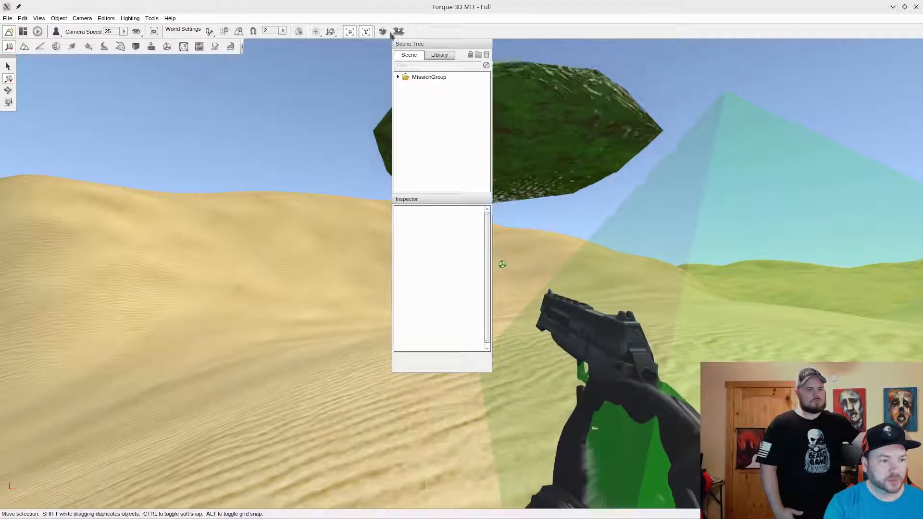
# Move the Scene Tree window to the edge of the viewport and turn the camera towards open sand beside the existing slime.
pyautogui.moveTo(469, 44); pyautogui.dragTo(896, 47)
pyautogui.moveTo(587, 184); pyautogui.dragTo(546, 226, button='right')
pyautogui.moveTo(655, 194)
pyautogui.mouseDown(button='right')
pyautogui.moveTo(462, 192)
pyautogui.moveTo(394, 164)
pyautogui.moveTo(423, 199)
pyautogui.moveTo(442, 162)
pyautogui.moveTo(613, 166)
pyautogui.mouseUp(button='right')
pyautogui.press('s')
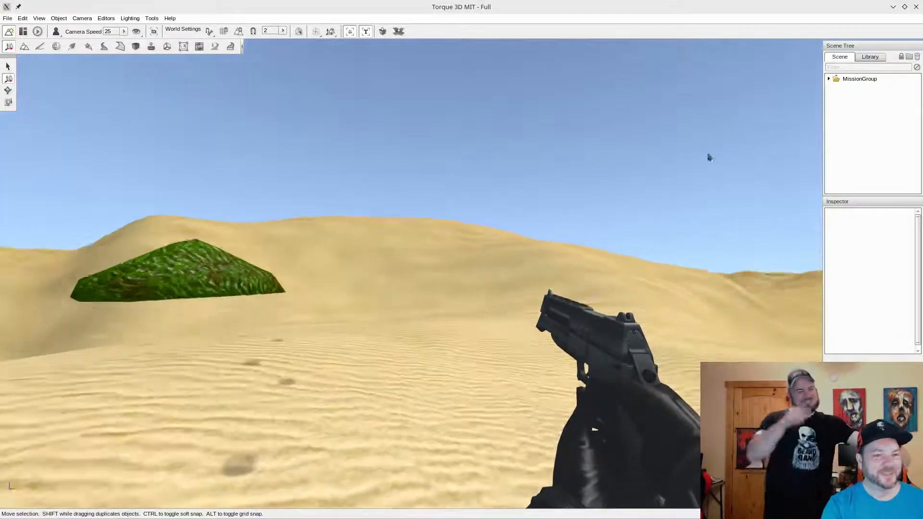
# Add the Slime_Root mesh from the library's art/shapes/Monsters folder to the level.
pyautogui.click(870, 57)
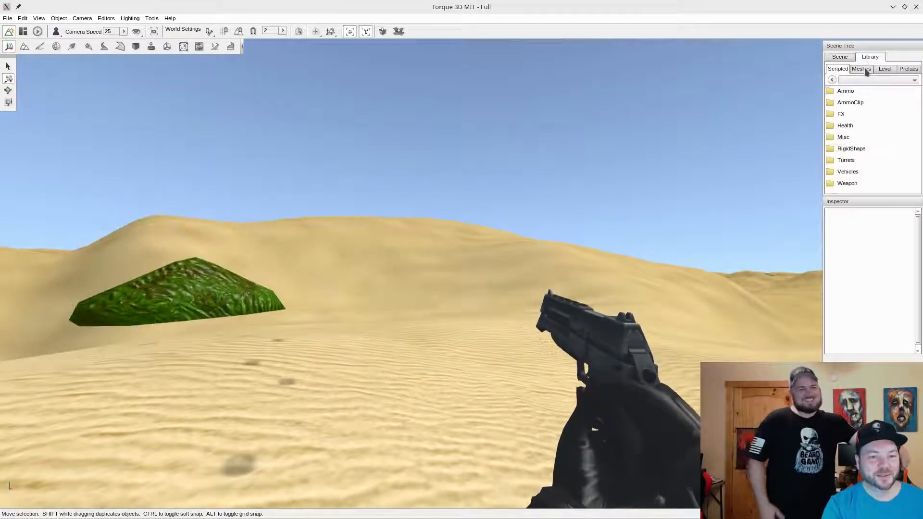
pyautogui.click(862, 68)
pyautogui.doubleClick(844, 91)
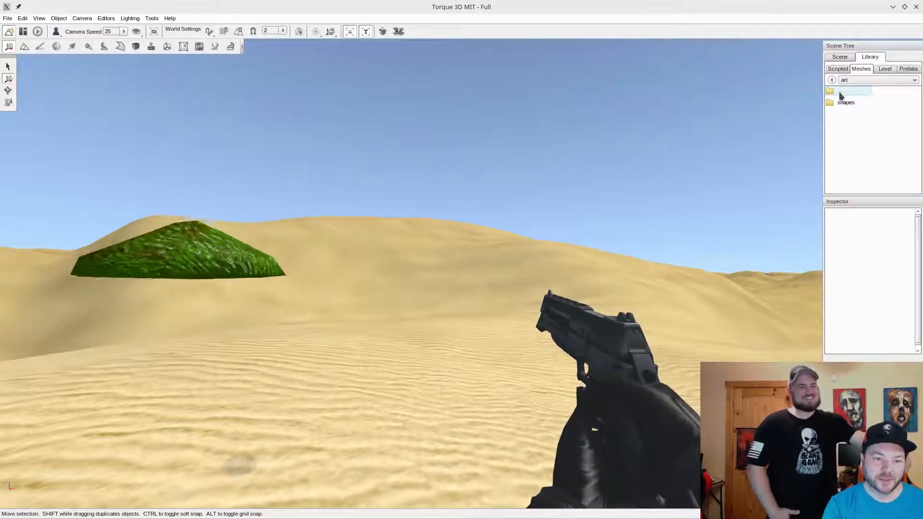
pyautogui.doubleClick(838, 103)
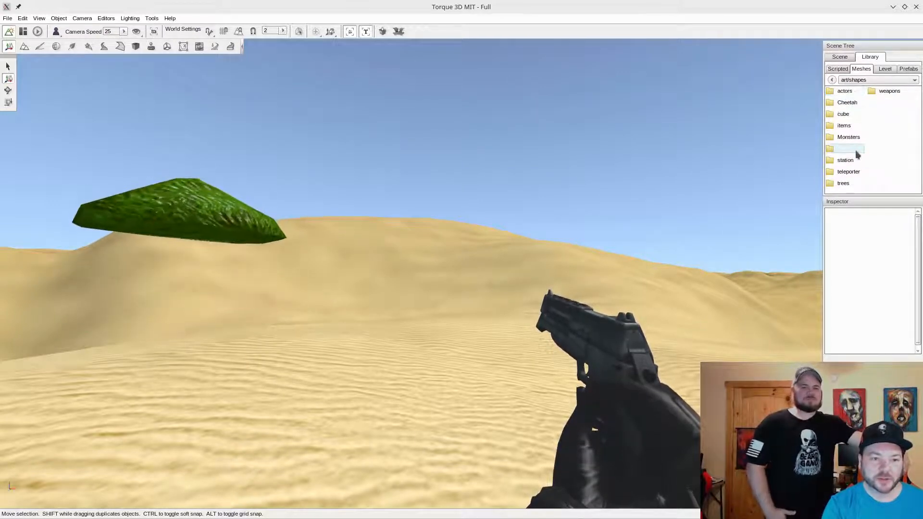
pyautogui.click(849, 103)
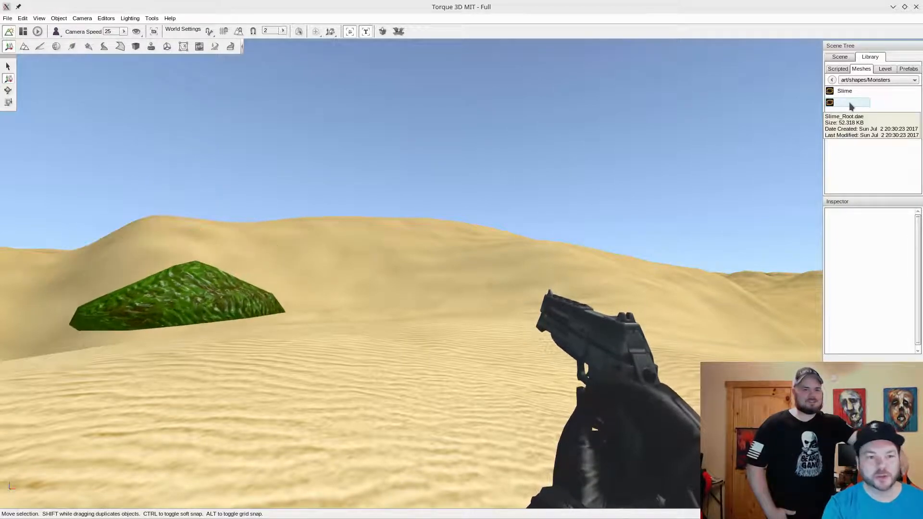
pyautogui.click(556, 354)
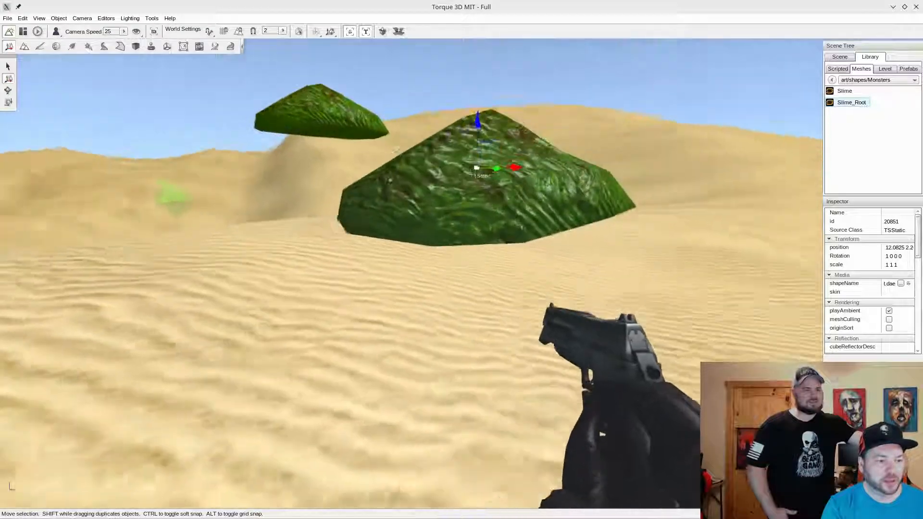
# Adjust the new Slime_Root object's height so that it sits just above the sand.
pyautogui.press('w')
pyautogui.moveTo(397, 151); pyautogui.dragTo(322, 144, button='right')
pyautogui.press('d')
pyautogui.moveTo(408, 62); pyautogui.dragTo(451, 85, button='right')
pyautogui.press('s')
pyautogui.moveTo(451, 82); pyautogui.dragTo(453, 174)
pyautogui.press('w')
pyautogui.press('d')
pyautogui.moveTo(453, 174); pyautogui.dragTo(161, 268, button='right')
pyautogui.press('s')
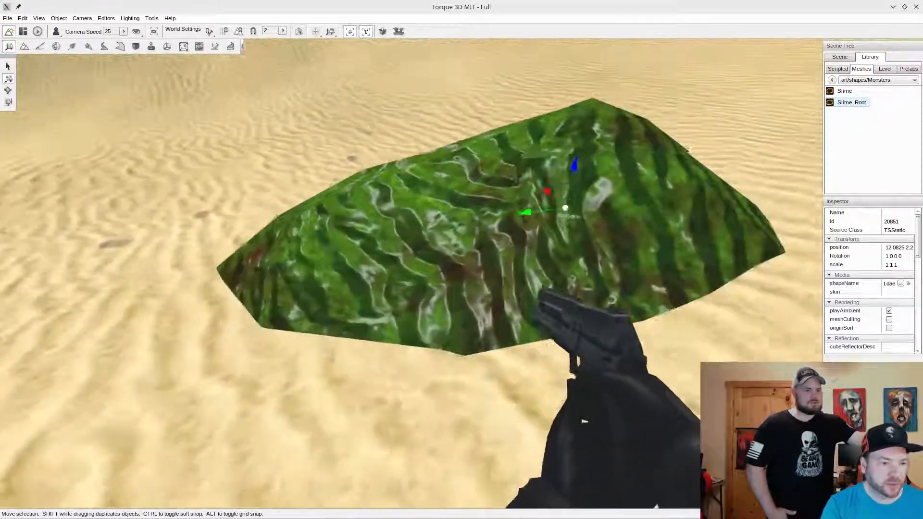
pyautogui.moveTo(523, 143); pyautogui.dragTo(518, 102)
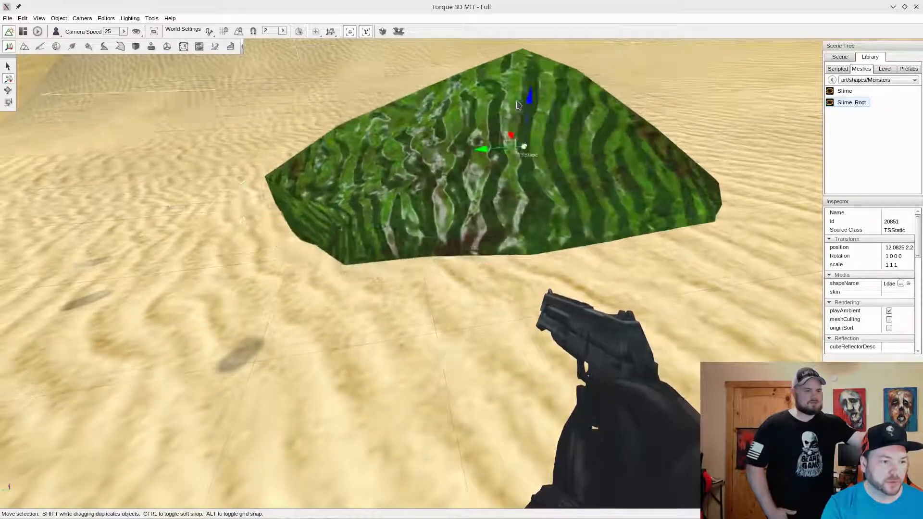
pyautogui.moveTo(518, 102)
pyautogui.mouseDown(button='right')
pyautogui.moveTo(490, 103)
pyautogui.moveTo(511, 87)
pyautogui.mouseUp(button='right')
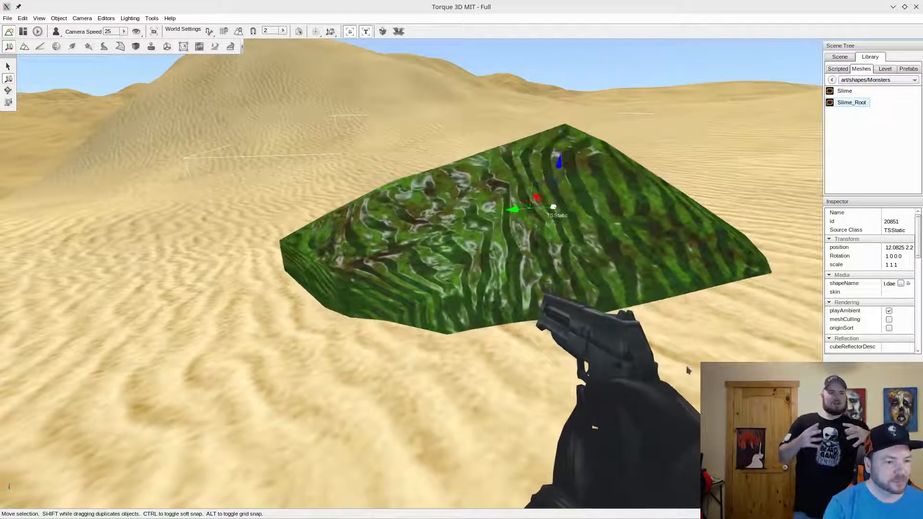
# Walk around the Slime_Root object to examine its animation and texture from different sides and distances.
pyautogui.press('a')
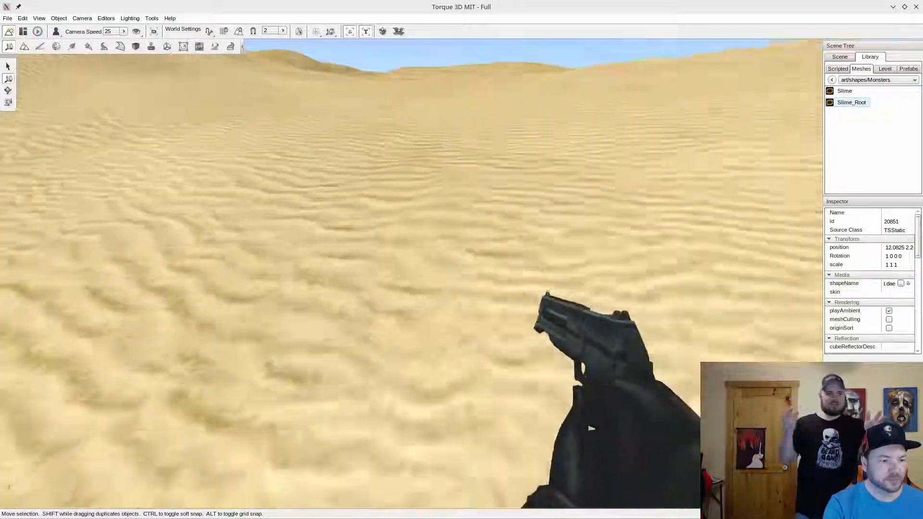
pyautogui.press('d')
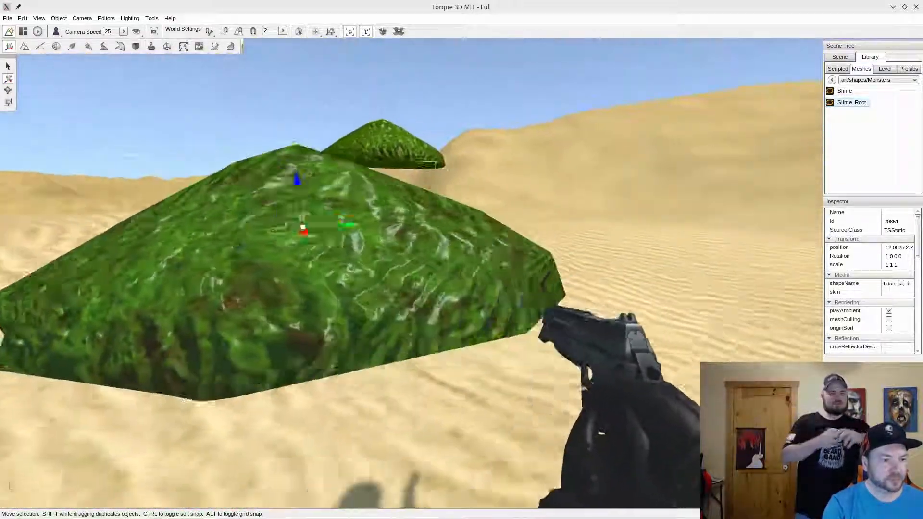
pyautogui.press('d')
pyautogui.press('a')
pyautogui.press('s')
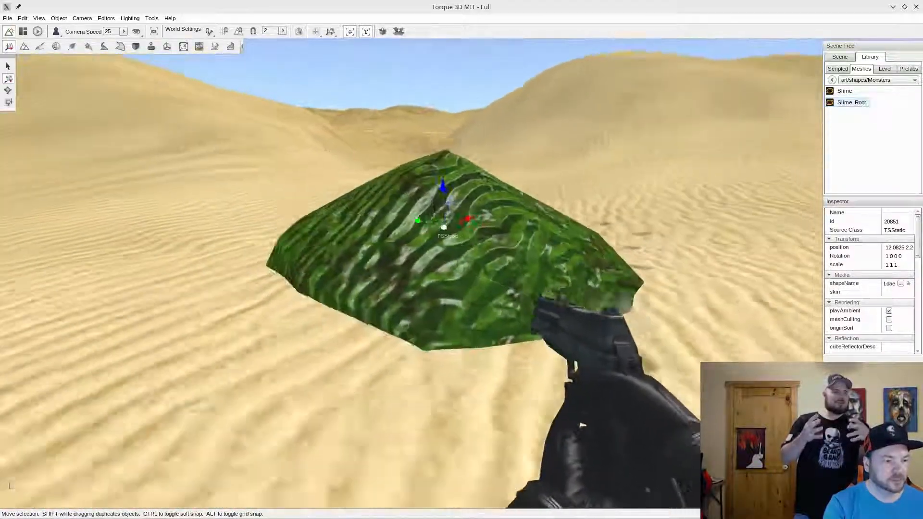
pyautogui.press('a')
pyautogui.press('d')
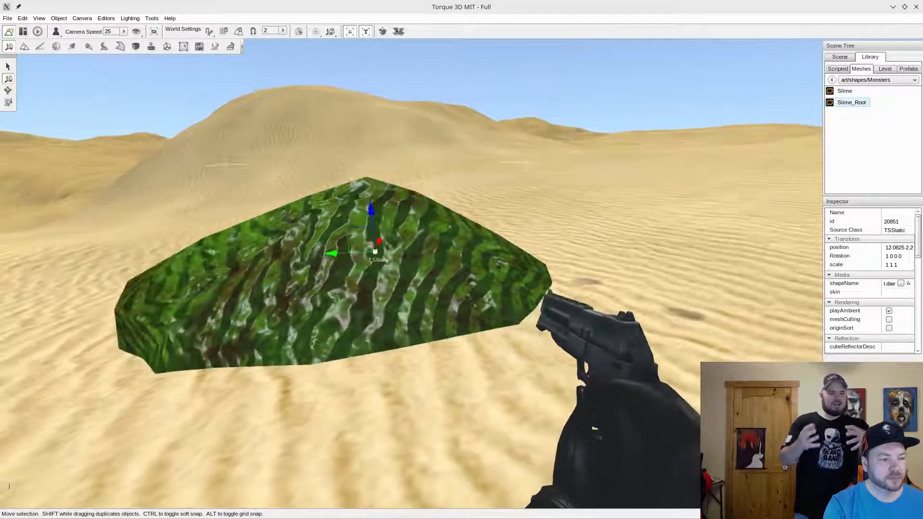
pyautogui.press('d')
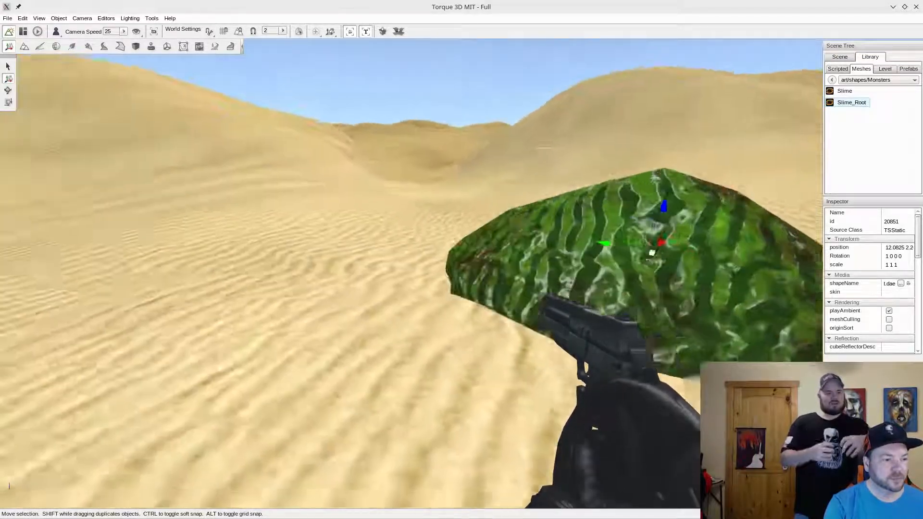
pyautogui.press('a')
pyautogui.press('a')
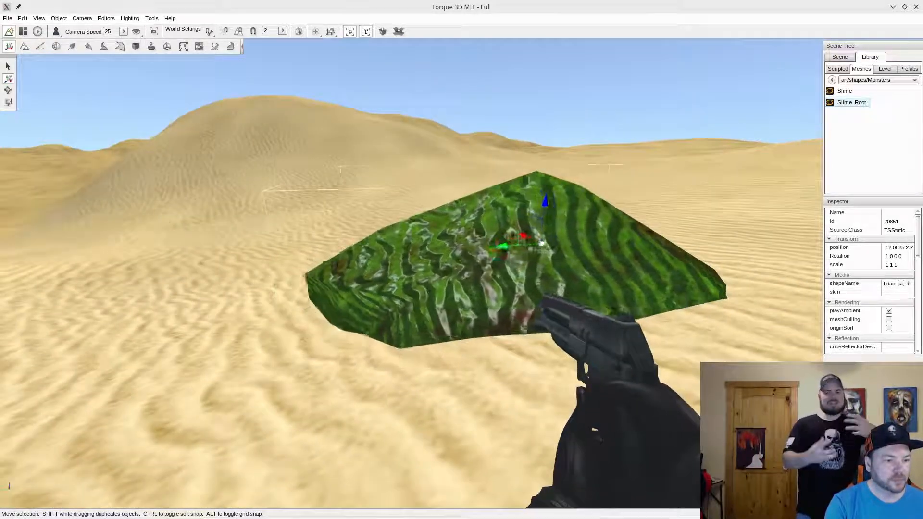
pyautogui.press('a')
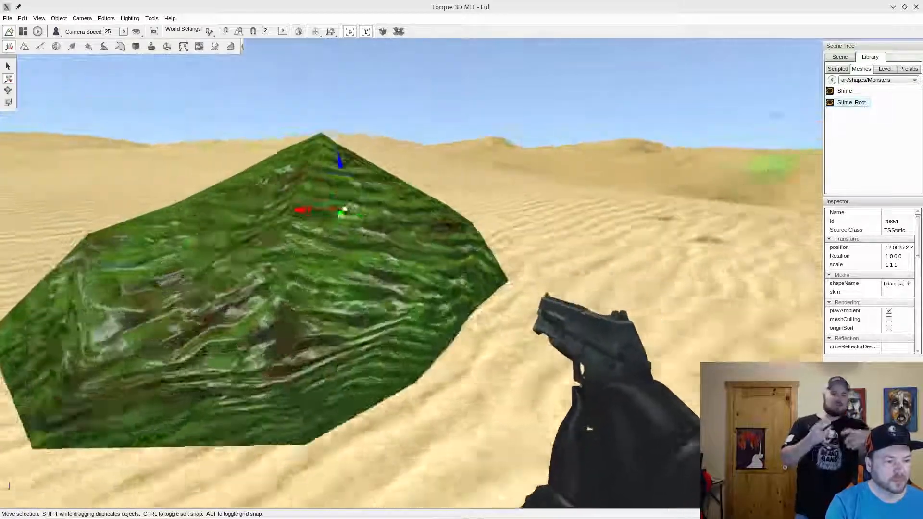
pyautogui.press('d')
pyautogui.press('d')
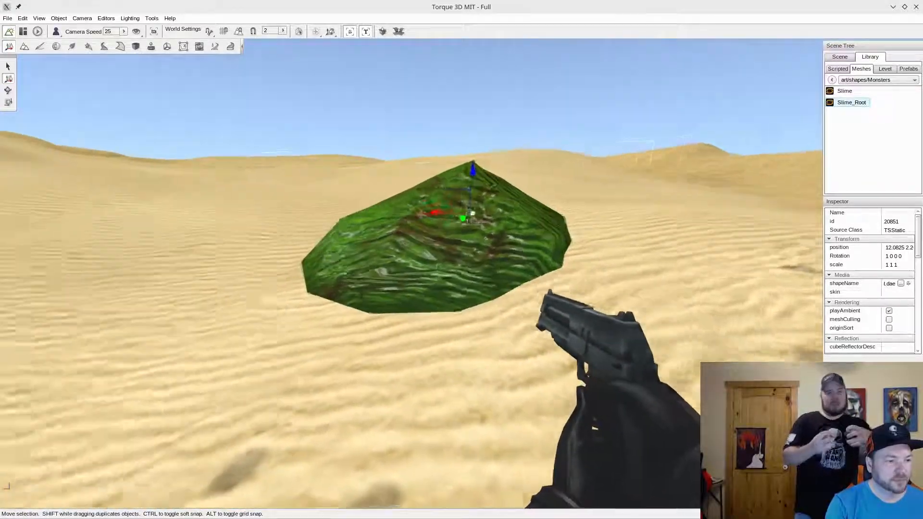
pyautogui.press('w')
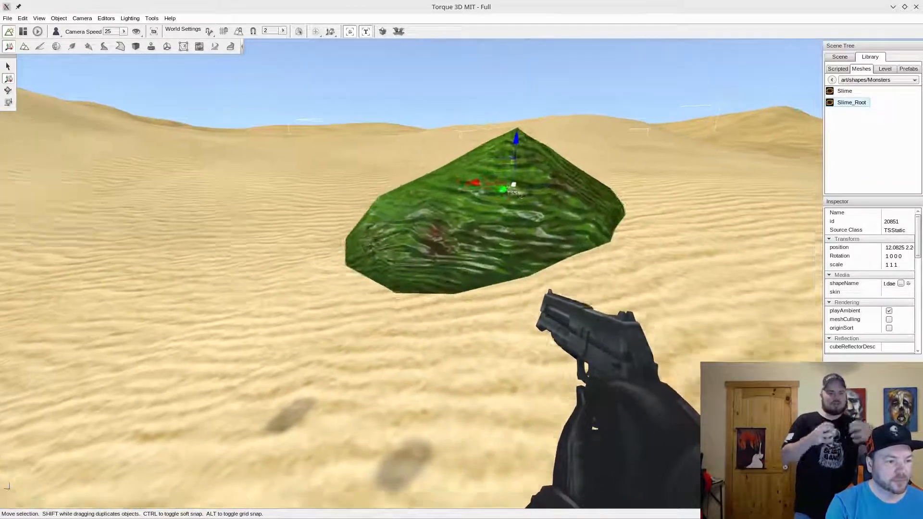
pyautogui.press('d')
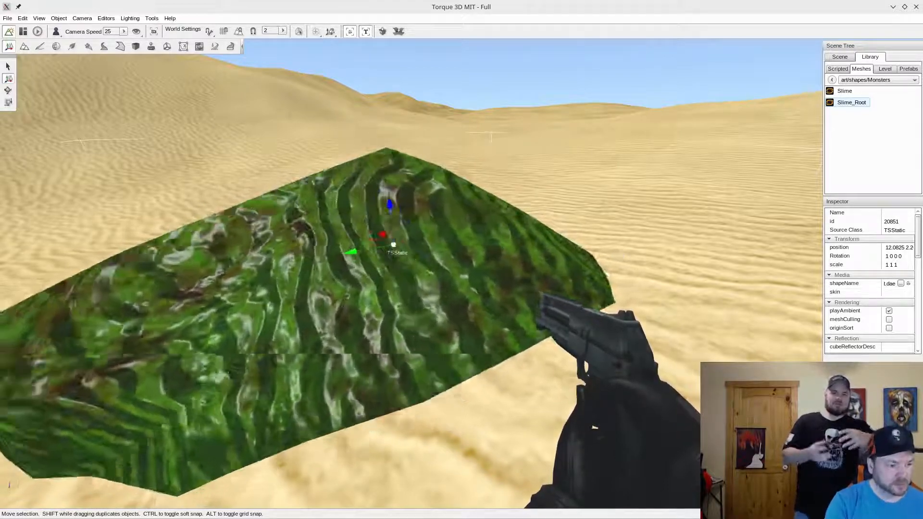
pyautogui.press('d')
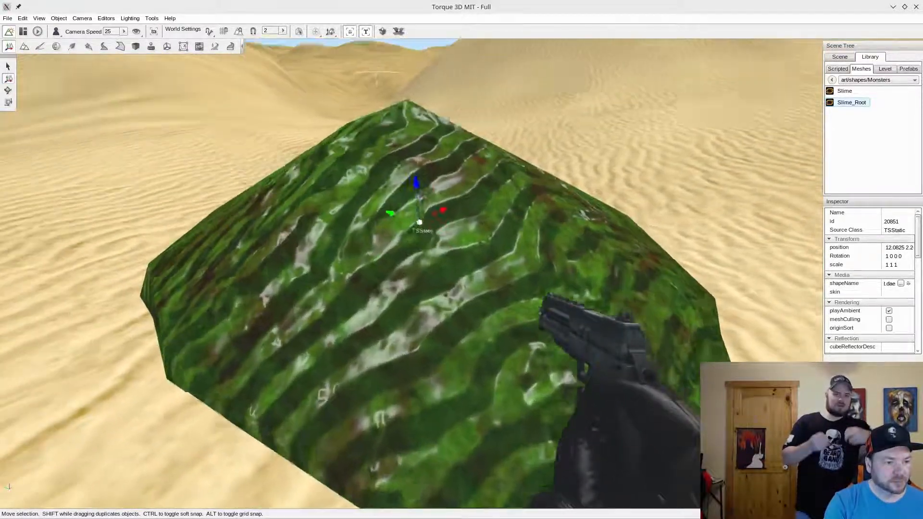
pyautogui.press('a')
pyautogui.press('s')
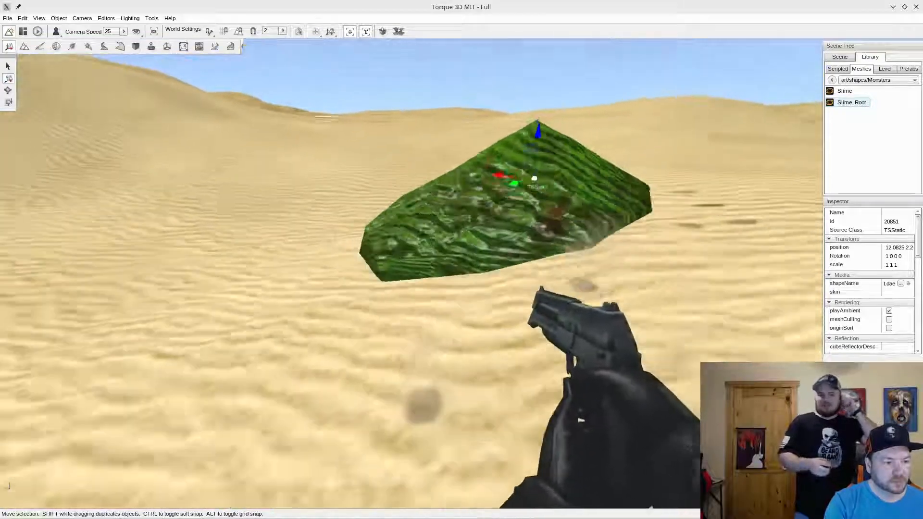
pyautogui.moveTo(411, 272); pyautogui.dragTo(411, 215, button='right')
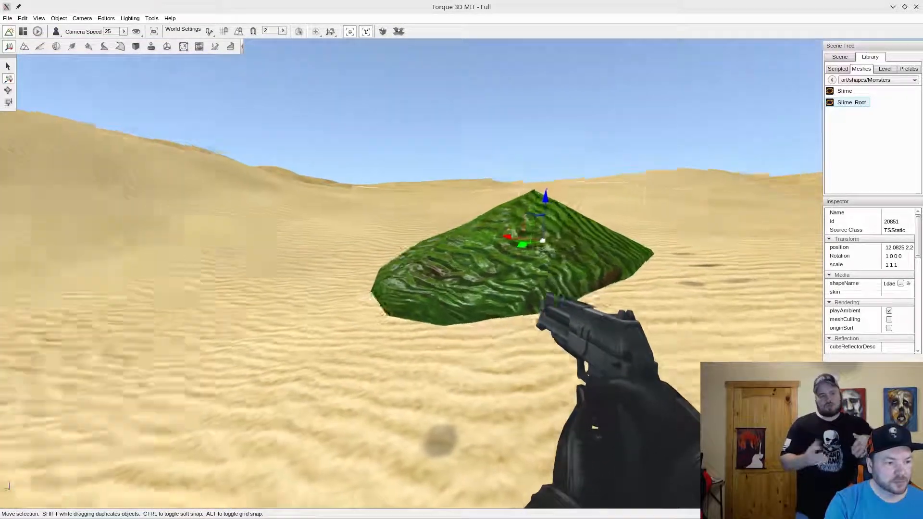
pyautogui.press('w')
pyautogui.press('d')
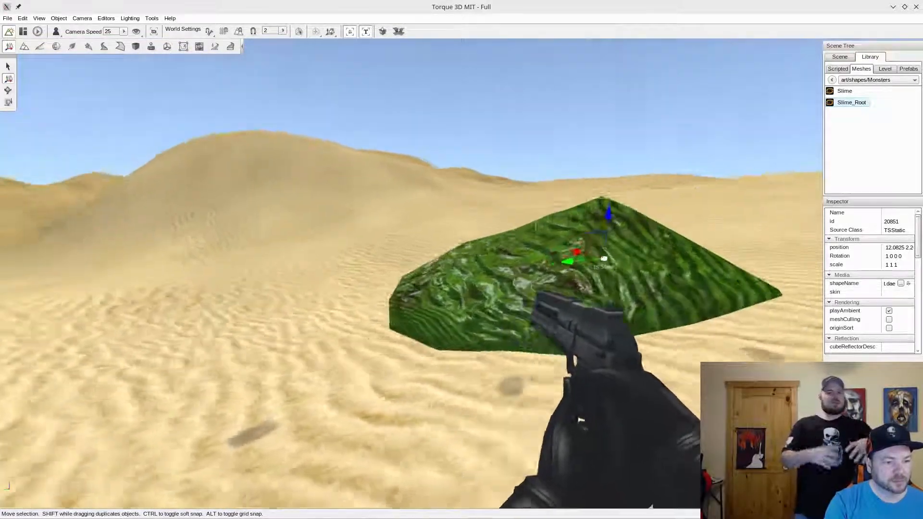
# Move the Slime_Root object across the sand along the Y axis to a Y position of about 0.1.
pyautogui.moveTo(411, 273); pyautogui.dragTo(363, 294, button='right')
pyautogui.press('d')
pyautogui.press('s')
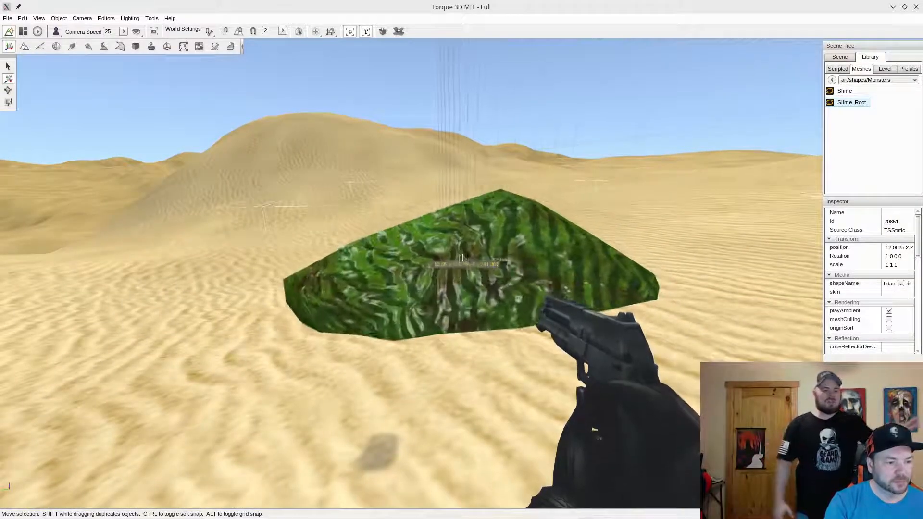
pyautogui.moveTo(380, 258); pyautogui.dragTo(623, 168)
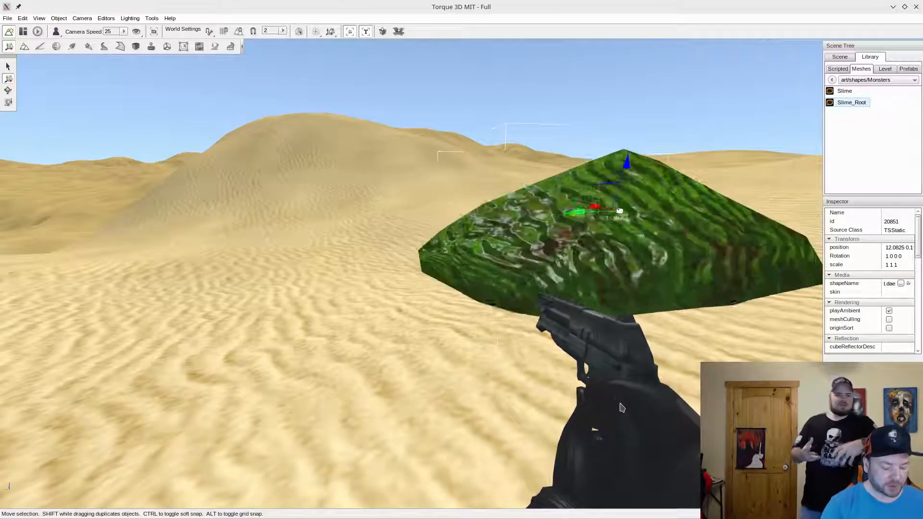
# Circle the moved Slime_Root object up close, and back away to compare its animation with the other slime's.
pyautogui.press('s')
pyautogui.press('d')
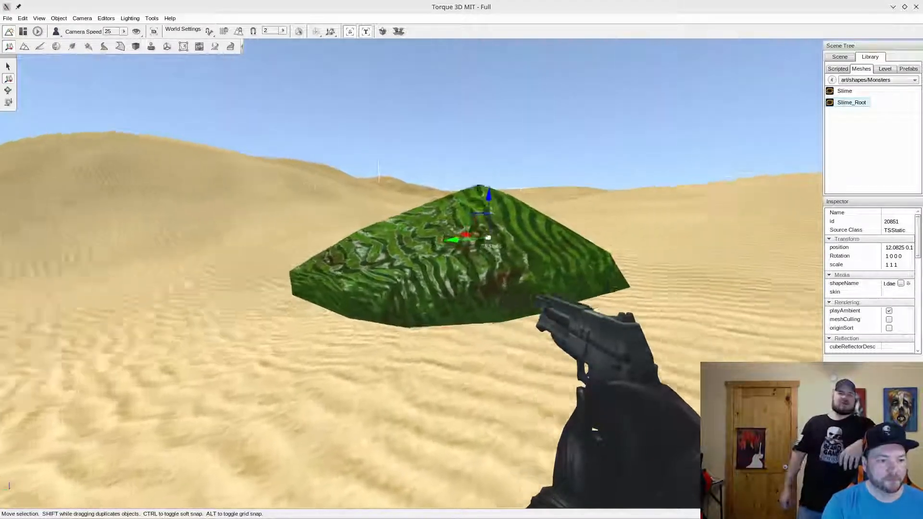
pyautogui.press('w')
pyautogui.press('w')
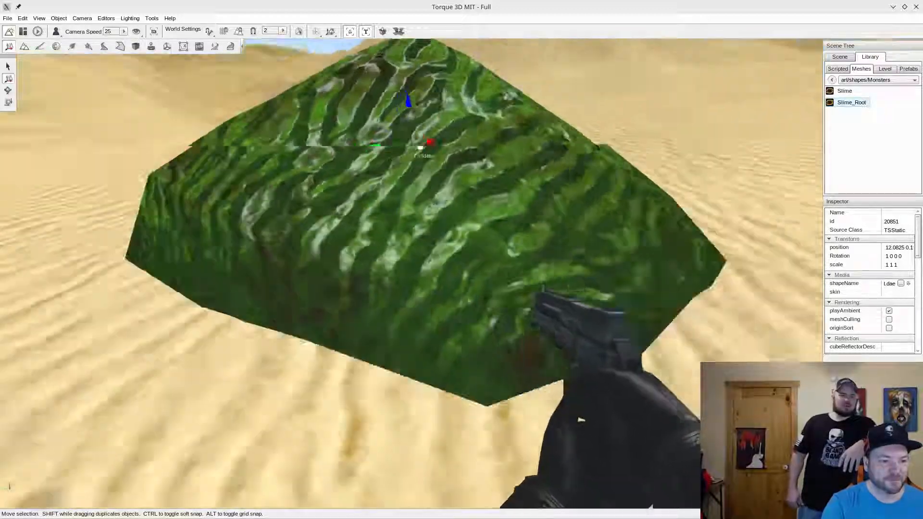
pyautogui.press('d')
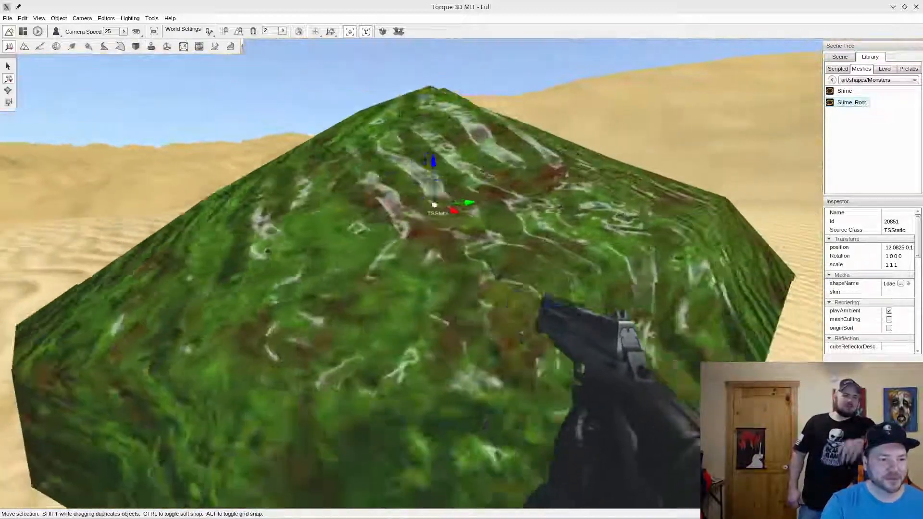
pyautogui.press('s')
pyautogui.press('s')
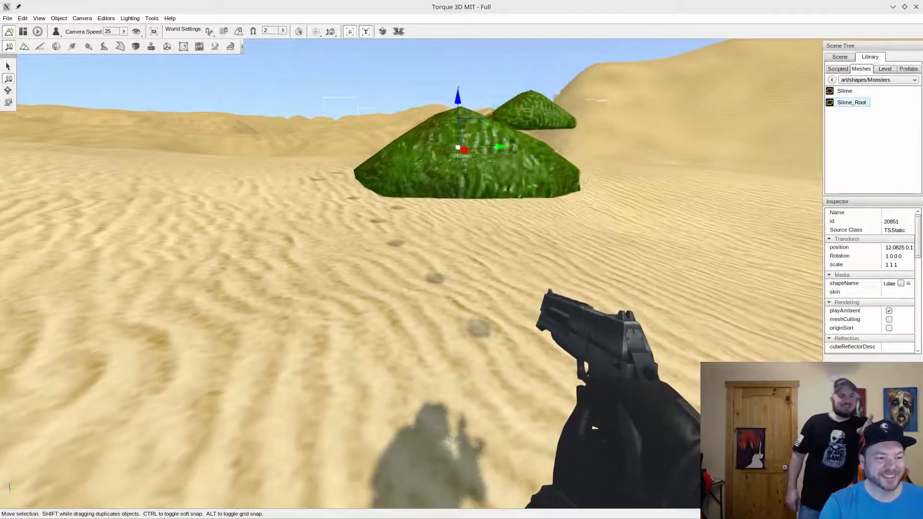
pyautogui.press('d')
pyautogui.press('s')
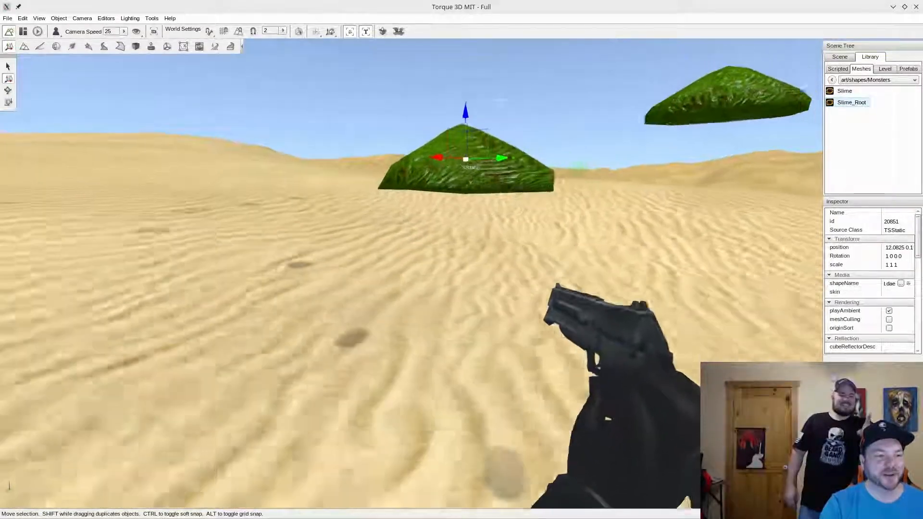
pyautogui.press('s')
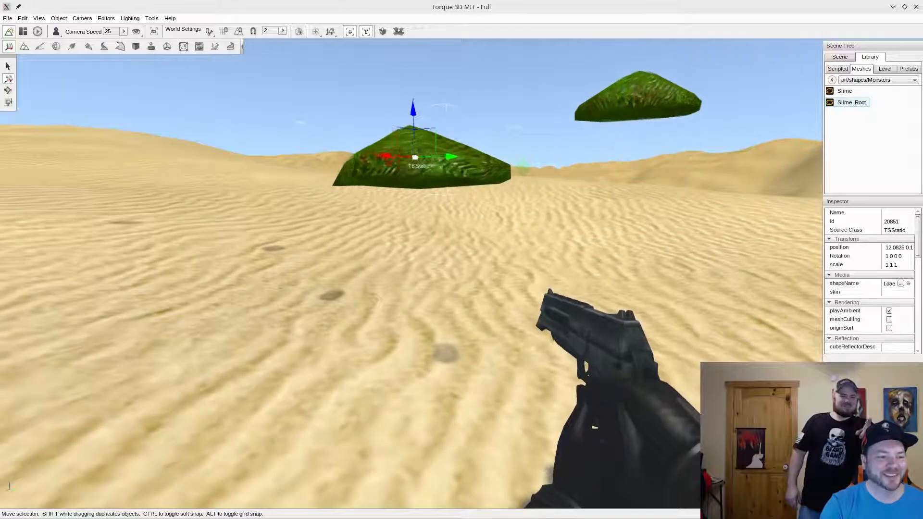
# Select the other slime farther back in the level and compare its motion with its origin and the nearer slime.
pyautogui.click(629, 147)
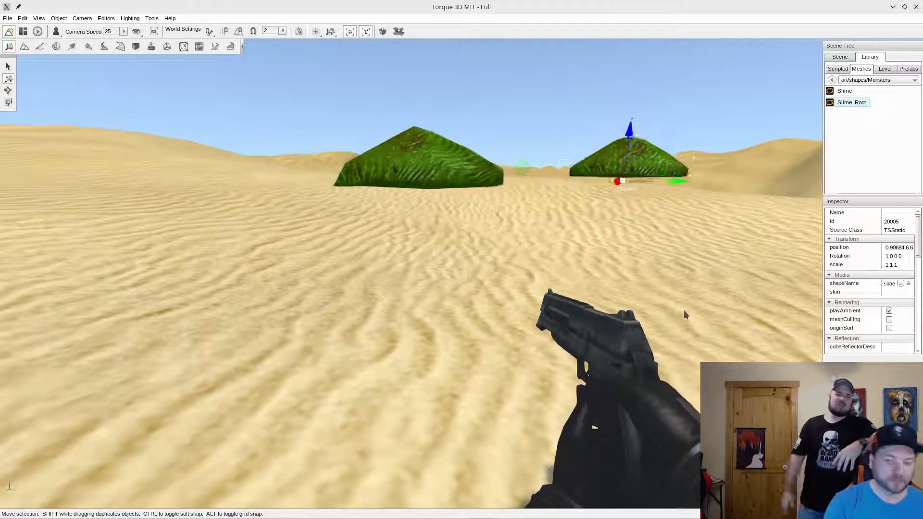
pyautogui.moveTo(712, 299); pyautogui.dragTo(807, 250, button='right')
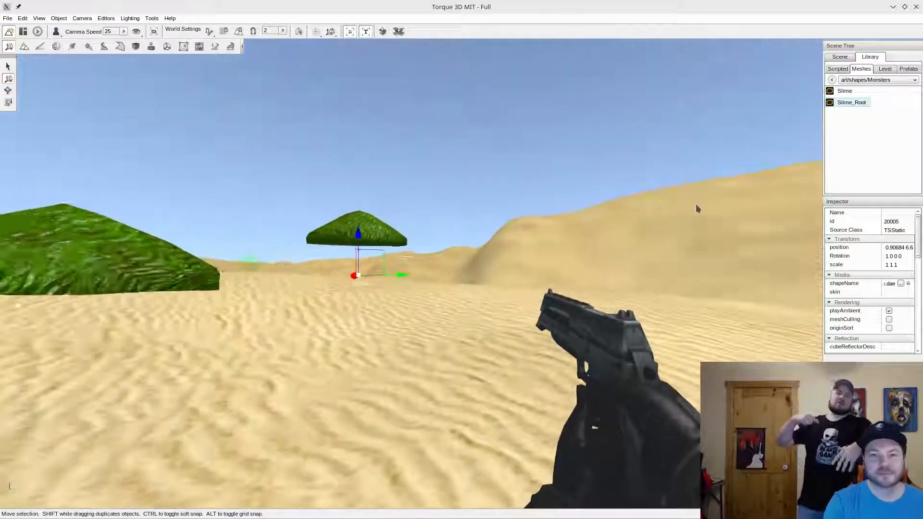
pyautogui.moveTo(762, 273); pyautogui.dragTo(517, 291, button='right')
pyautogui.press('w')
pyautogui.press('s')
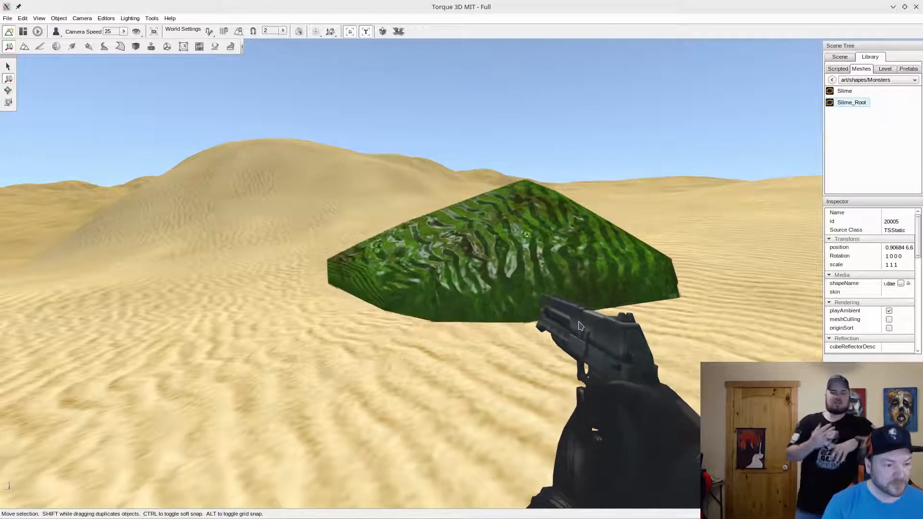
# Walk around the nearer Slime_Root object again, moving in and out to examine its deformation and texture at close range.
pyautogui.moveTo(575, 261); pyautogui.dragTo(589, 239, button='right')
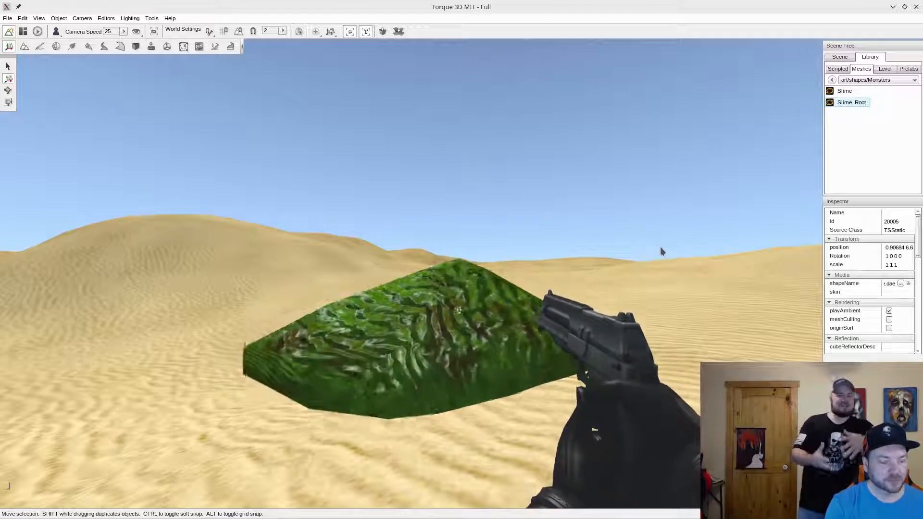
pyautogui.press('w')
pyautogui.moveTo(659, 247); pyautogui.dragTo(608, 255, button='right')
pyautogui.press('s')
pyautogui.press('w')
pyautogui.press('d')
pyautogui.press('s')
pyautogui.press('s')
pyautogui.press('w')
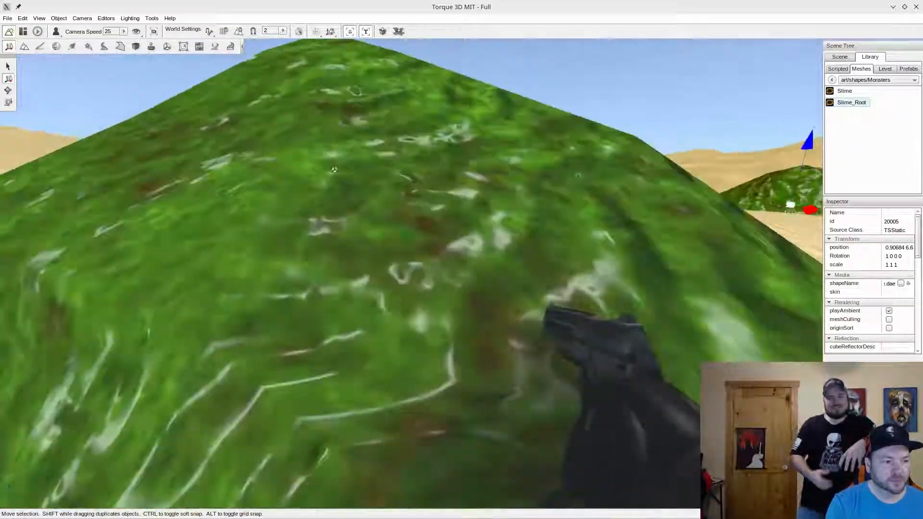